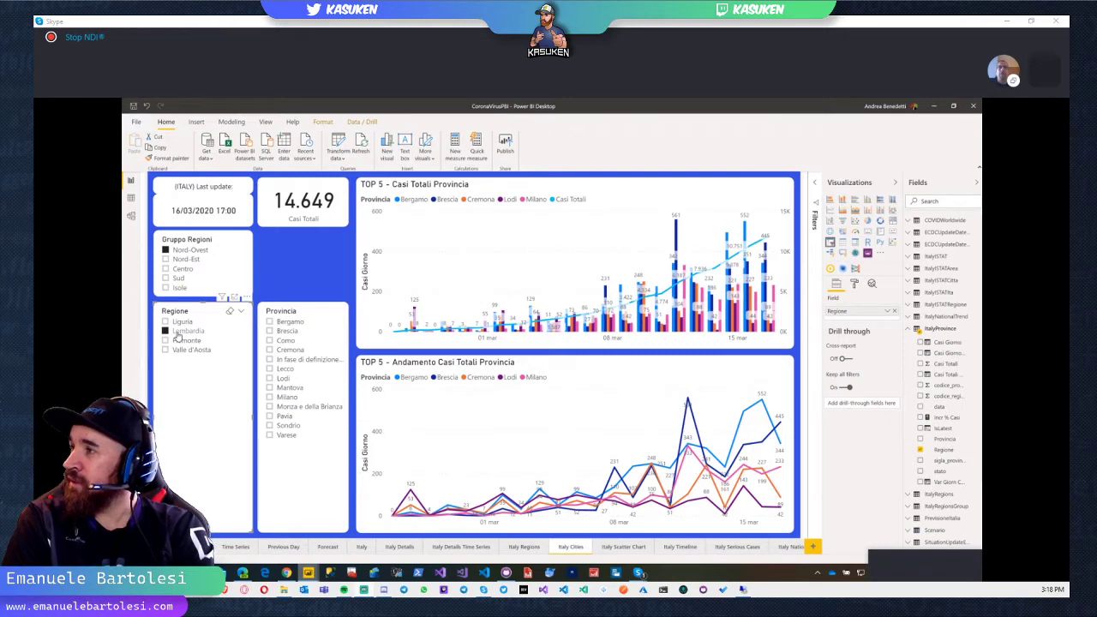
Step: Switch to the browser and open the root page of the pcm-dpc/COVID-19 repository to view its data folders
key("alt+Tab")
key("alt+Tab")
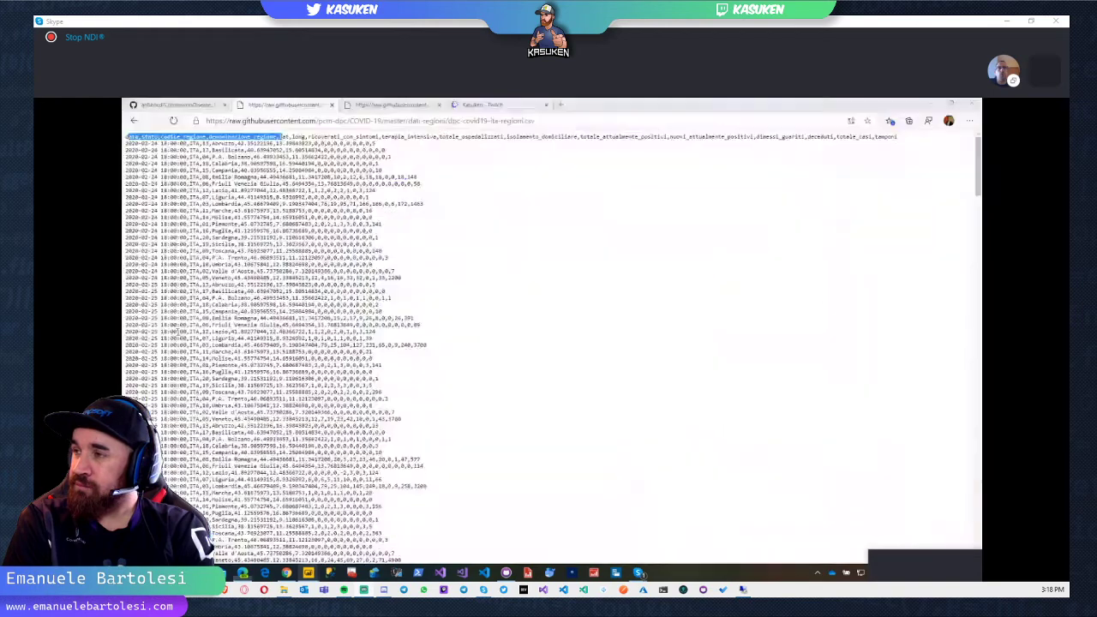
left_click(283, 105)
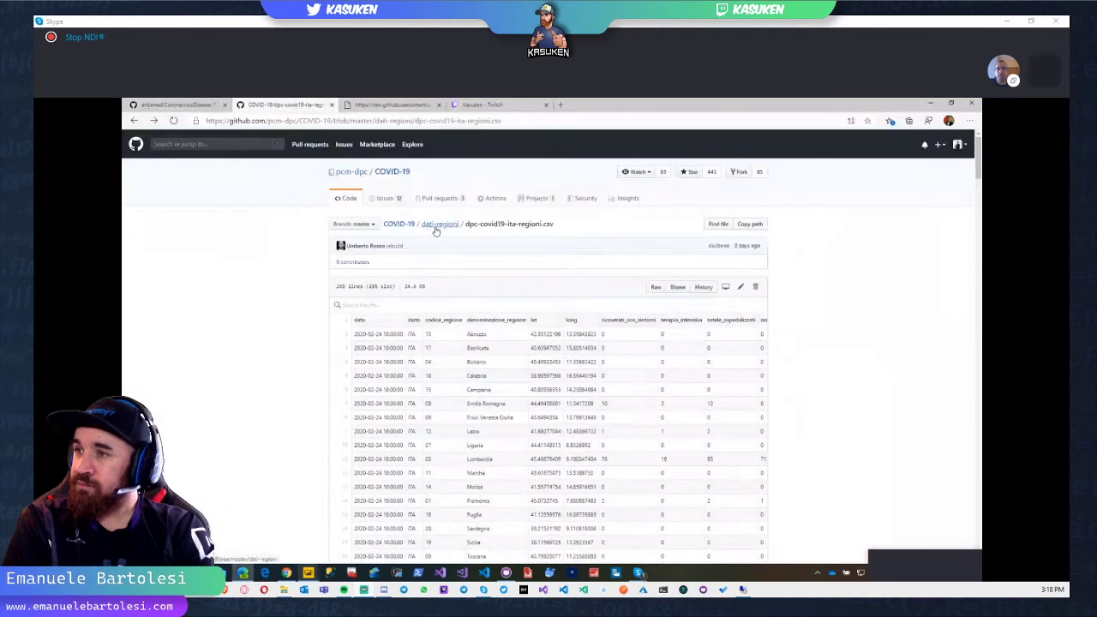
left_click(437, 225)
left_click(398, 224)
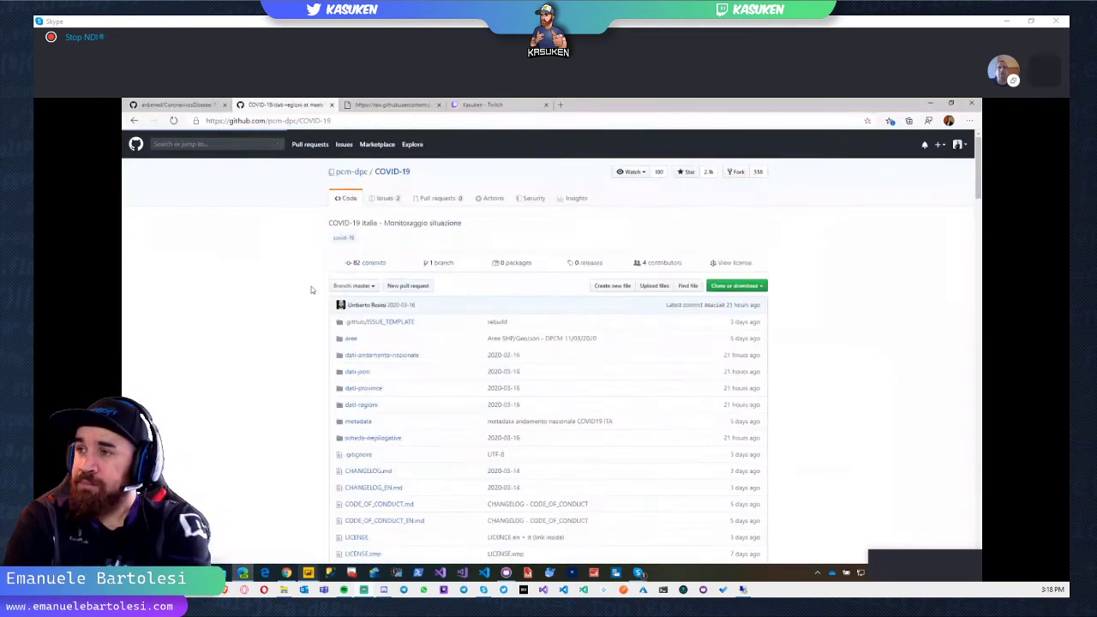
scroll(297, 379, "down", 1)
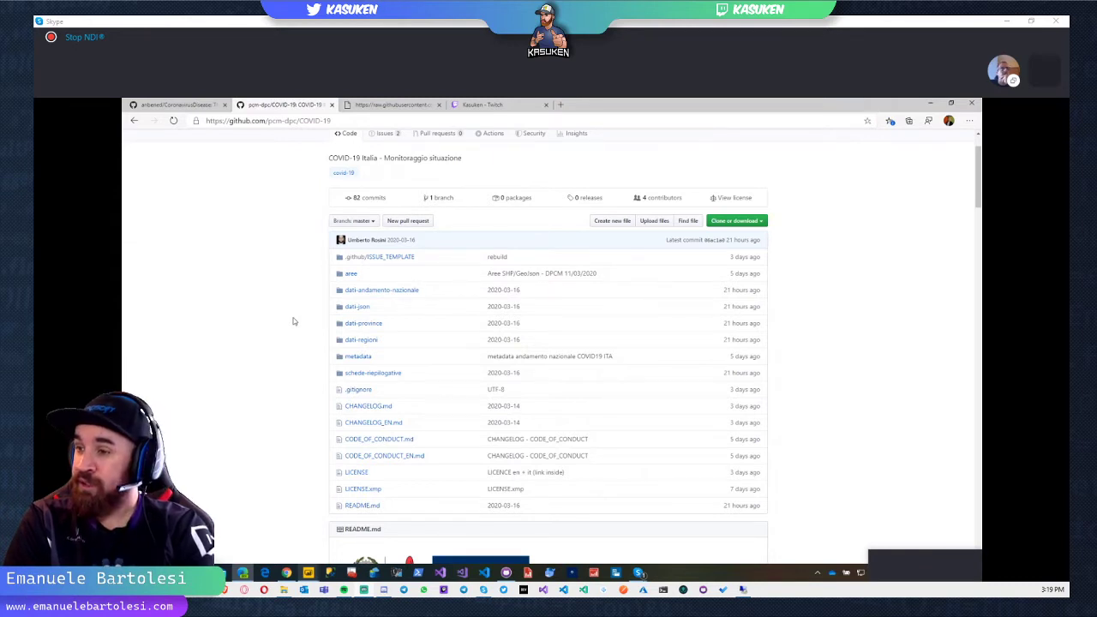
Step: Open the main page of the CSSEGISandData/COVID-19 repository and examine the Data Sources list in its README
left_click(377, 109)
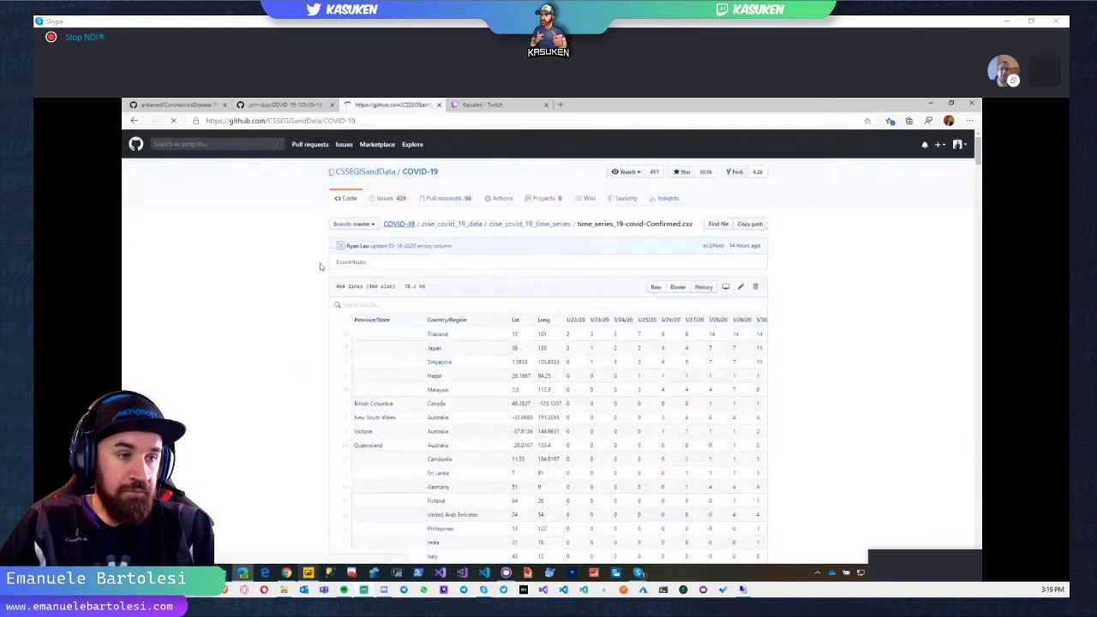
key("alt+Left")
scroll(317, 308, "down", 2)
scroll(323, 336, "down", 1)
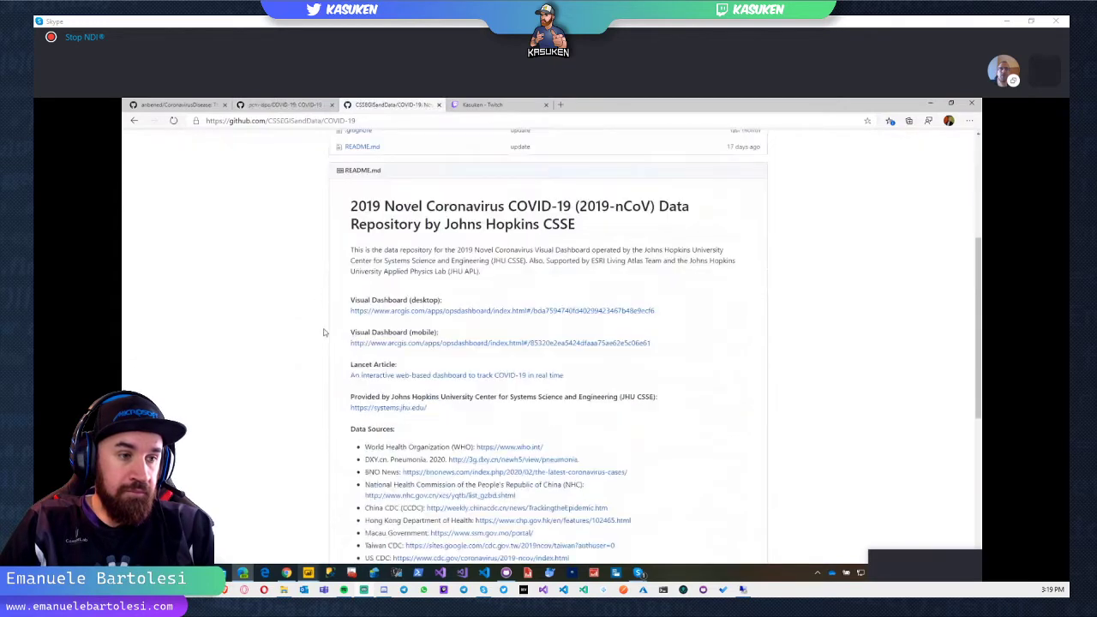
scroll(324, 333, "down", 2)
left_click_drag(348, 280, 581, 494)
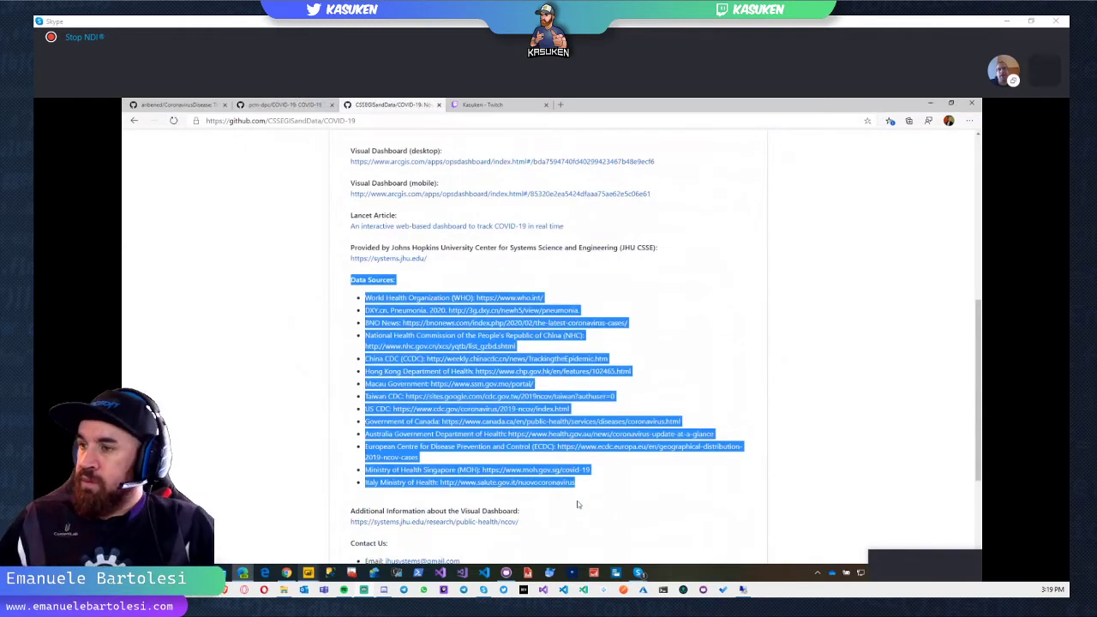
left_click(578, 505)
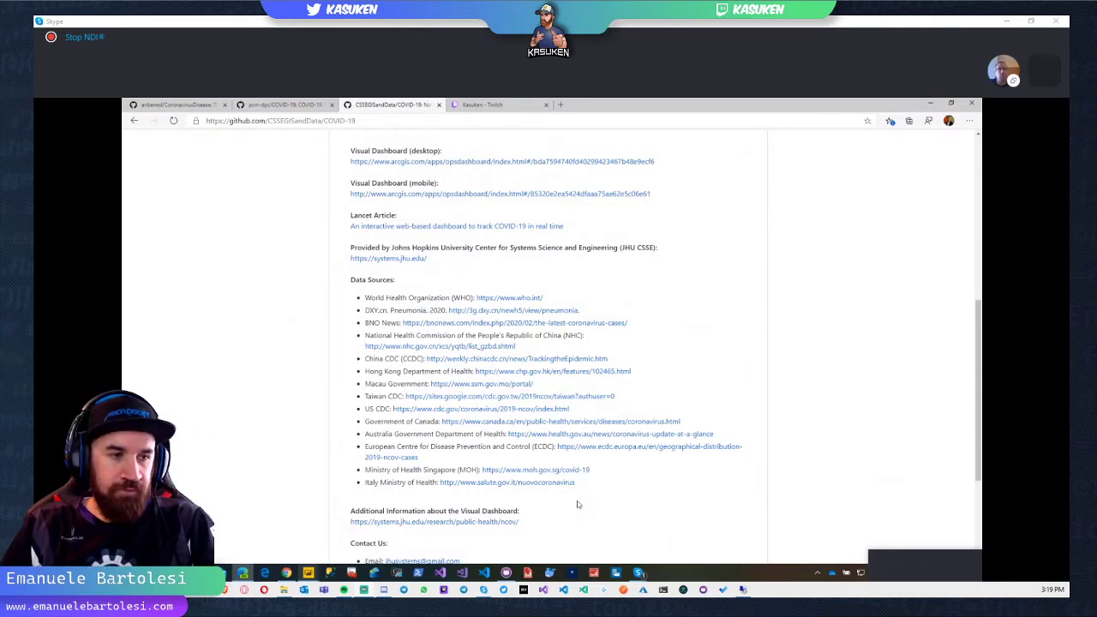
Step: Switch to the published Power BI report in Chrome and open the WW Situation page
key("alt+Tab")
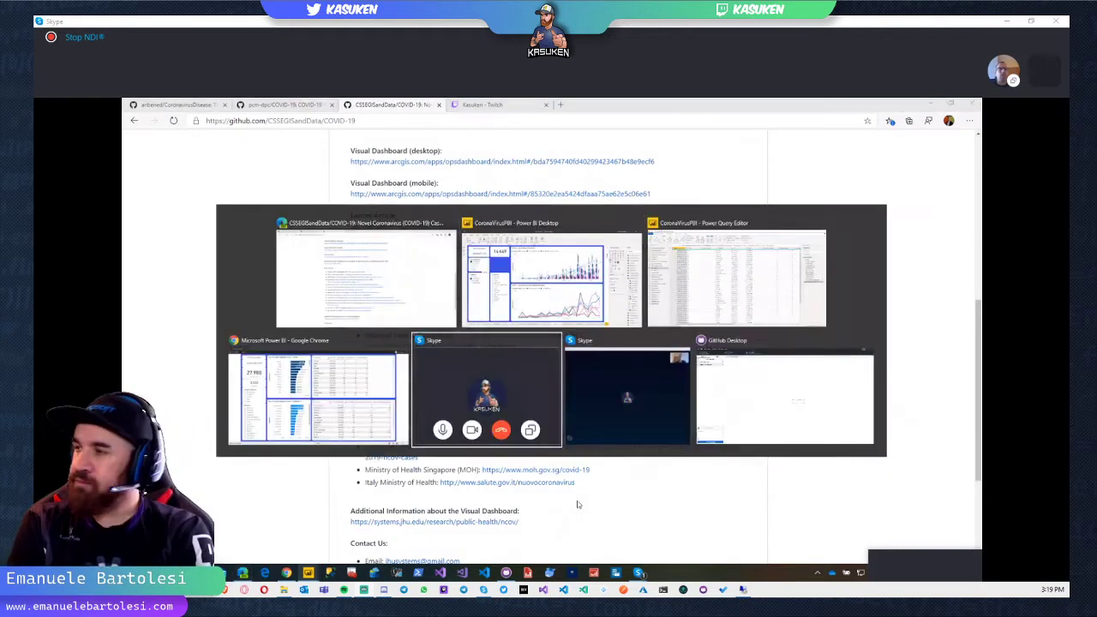
key("alt+shift+Tab")
left_click(552, 555)
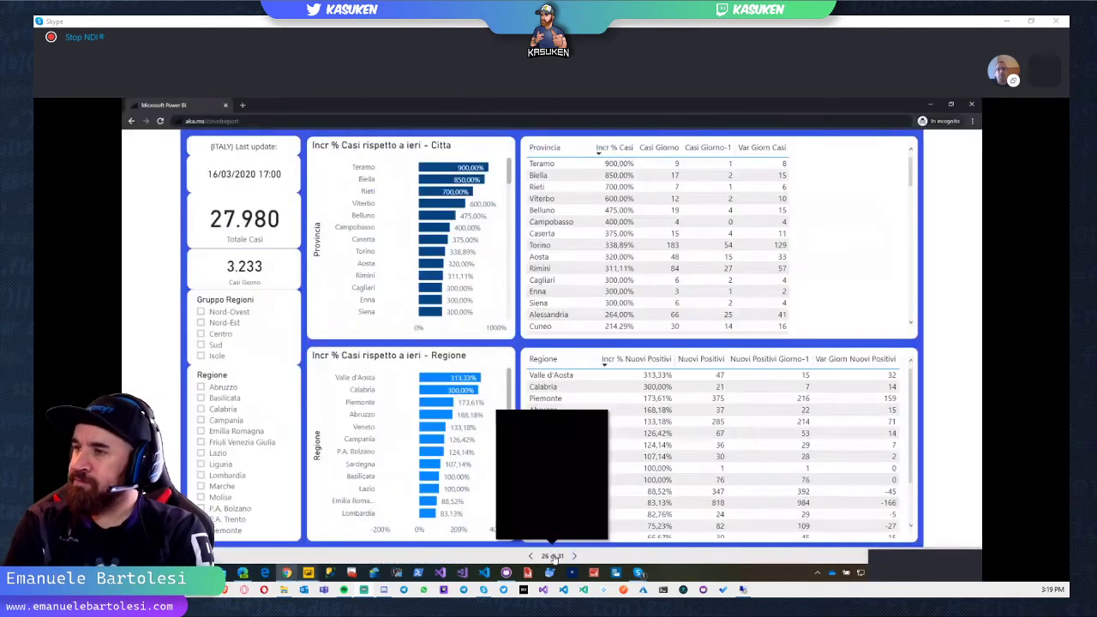
left_click(523, 452)
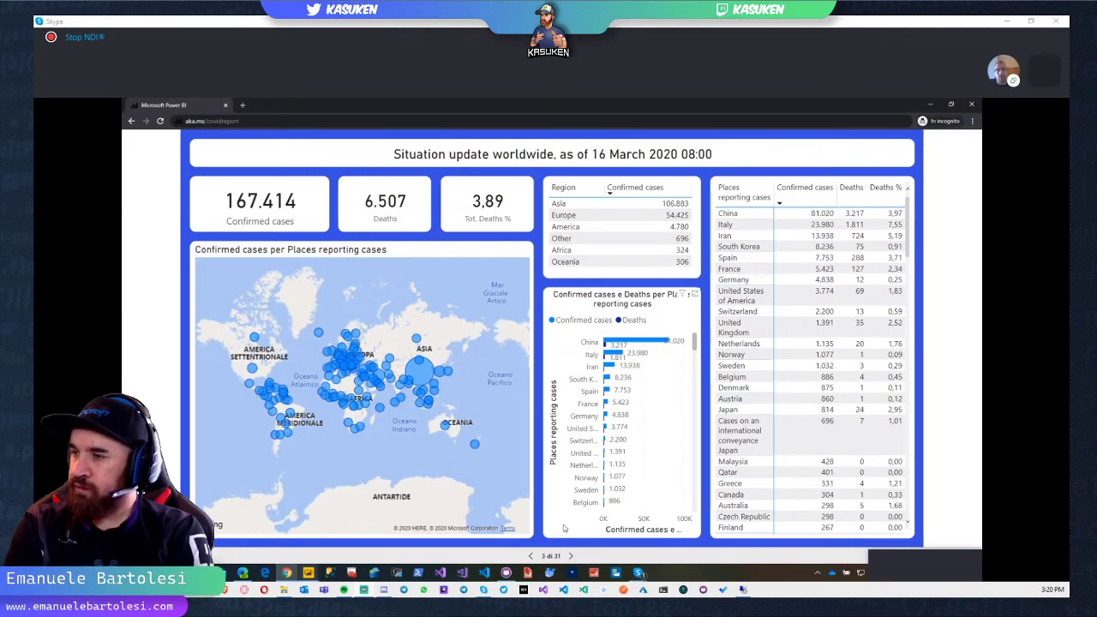
Step: Go through the report pages WW Geo Distribution, WW Rate of Growth, WW Rate of New Cases and WW Progression
left_click(570, 556)
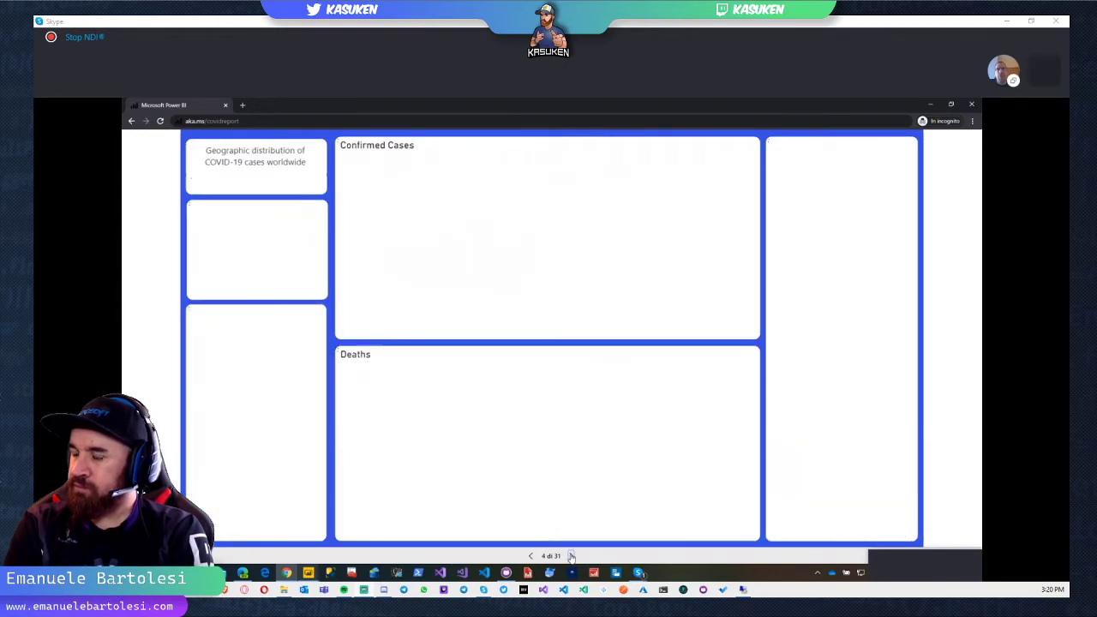
left_click(570, 556)
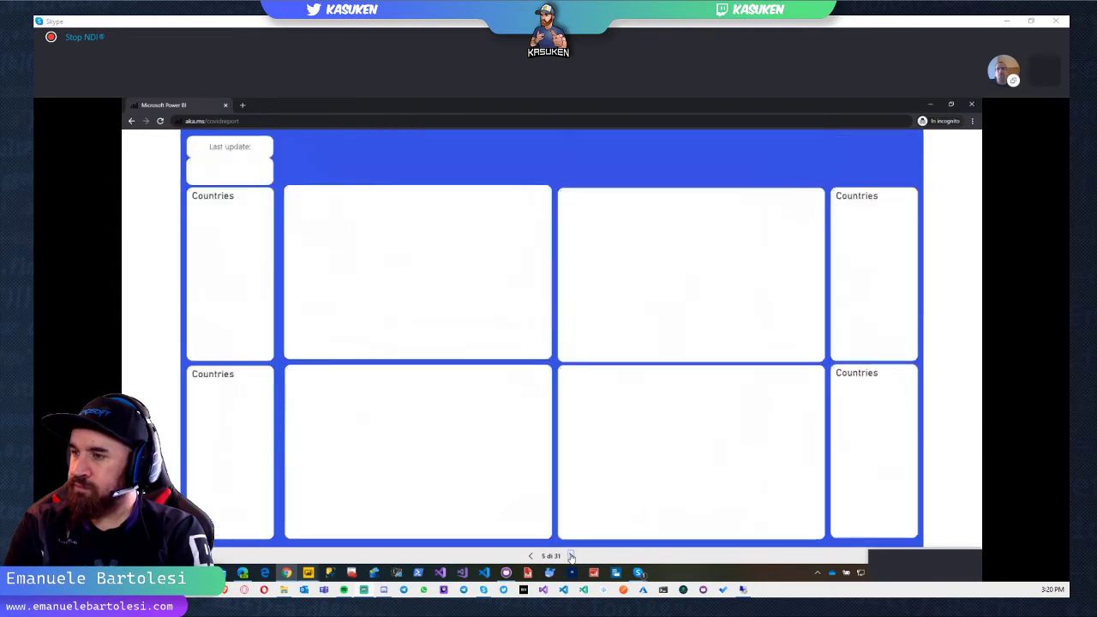
left_click(570, 556)
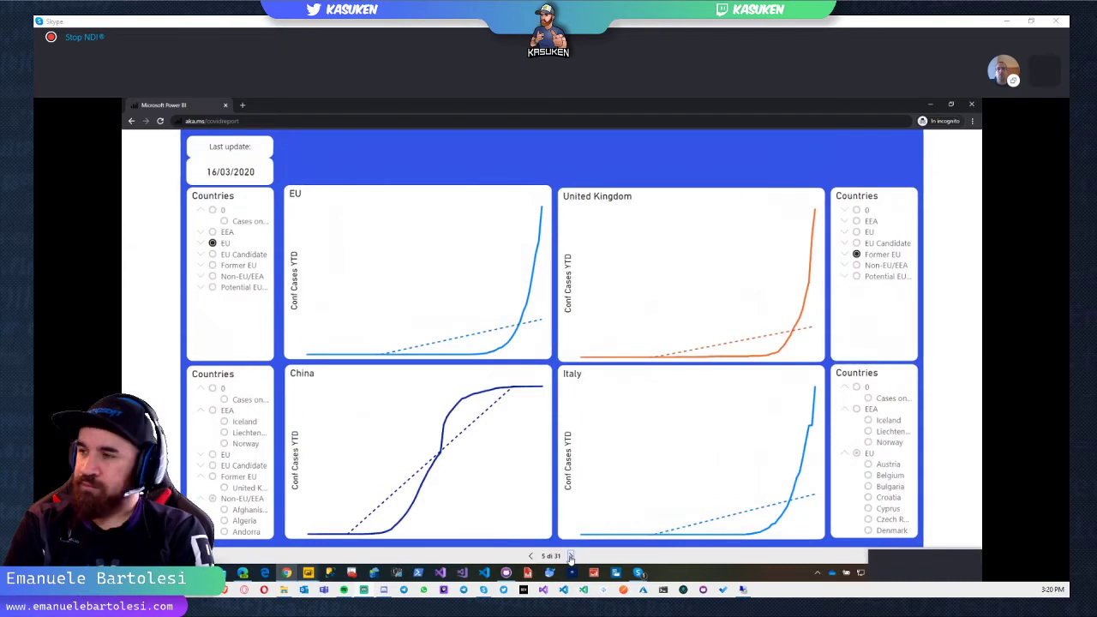
left_click(552, 556)
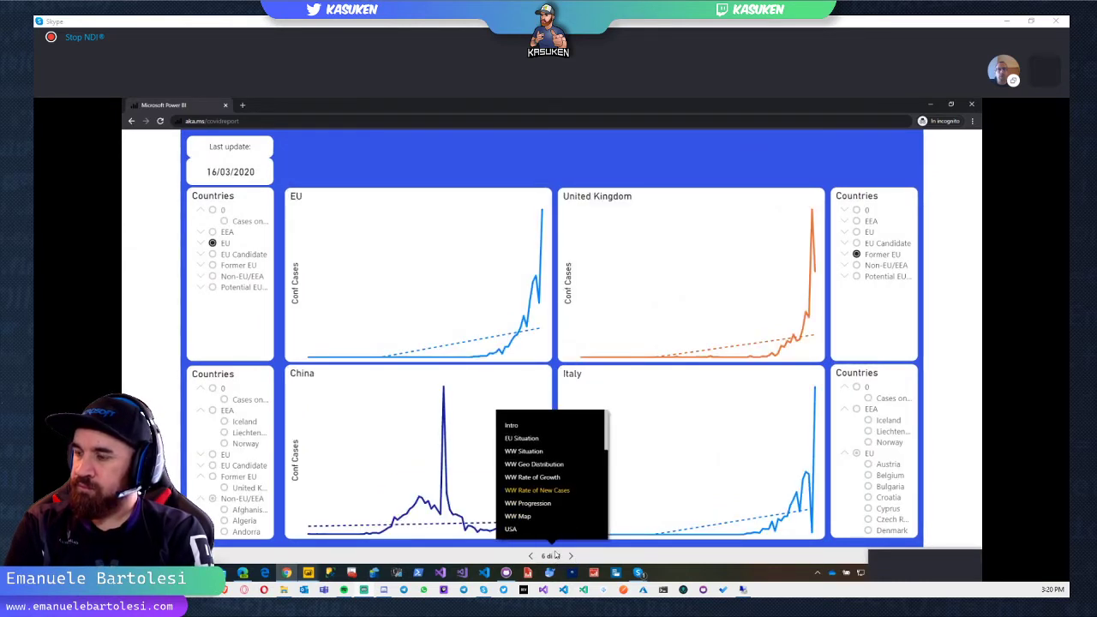
left_click(533, 508)
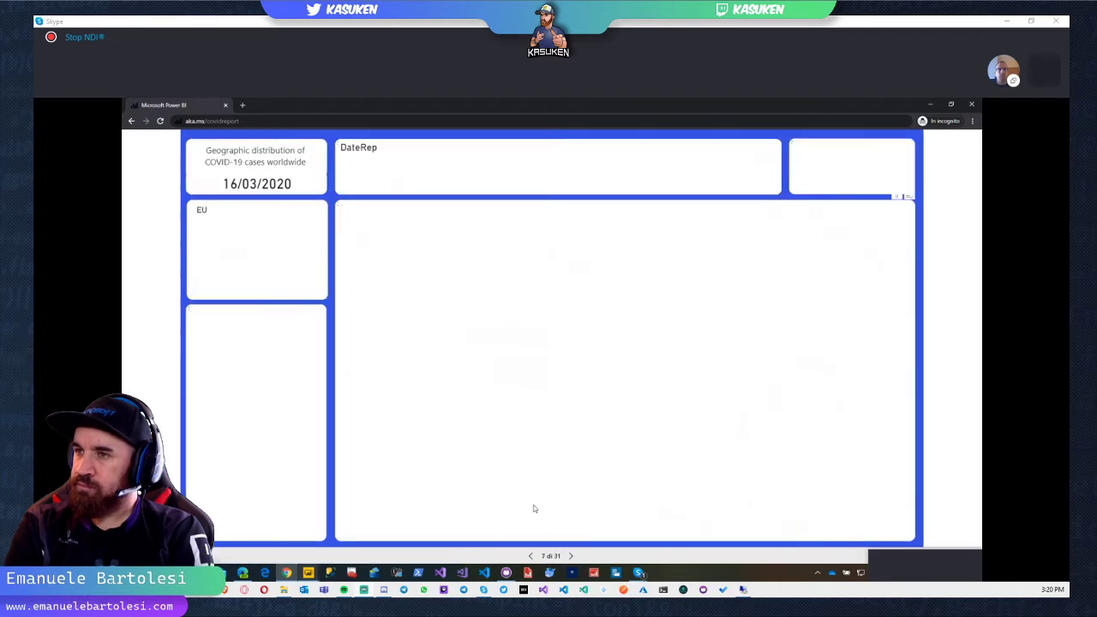
Step: View the WW Map, USA and UK pages of the report
left_click(568, 556)
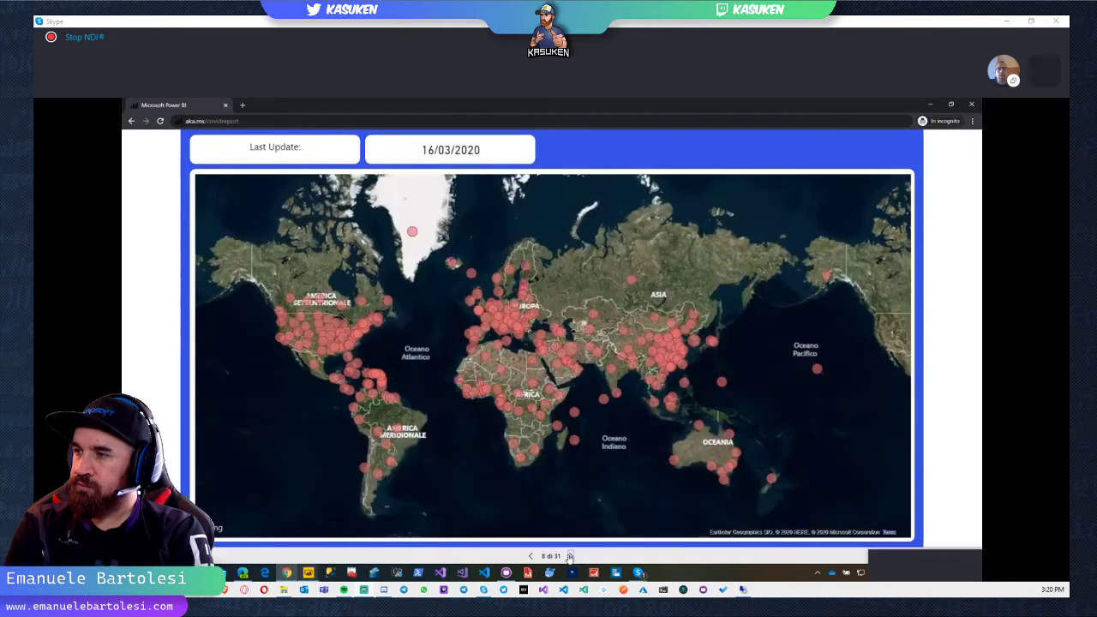
left_click(569, 556)
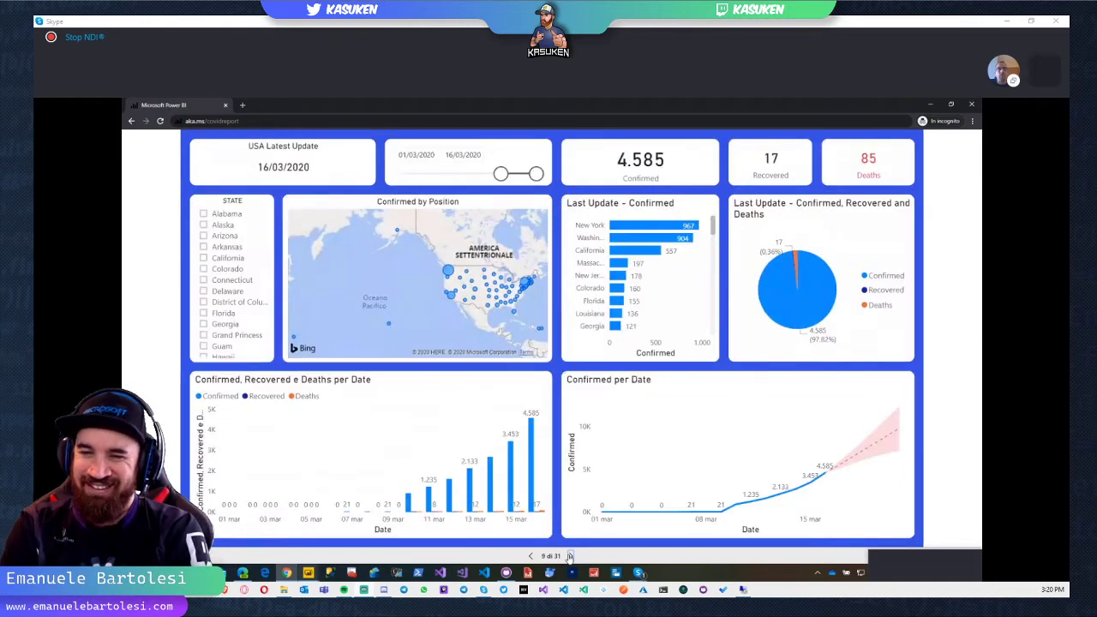
left_click(569, 556)
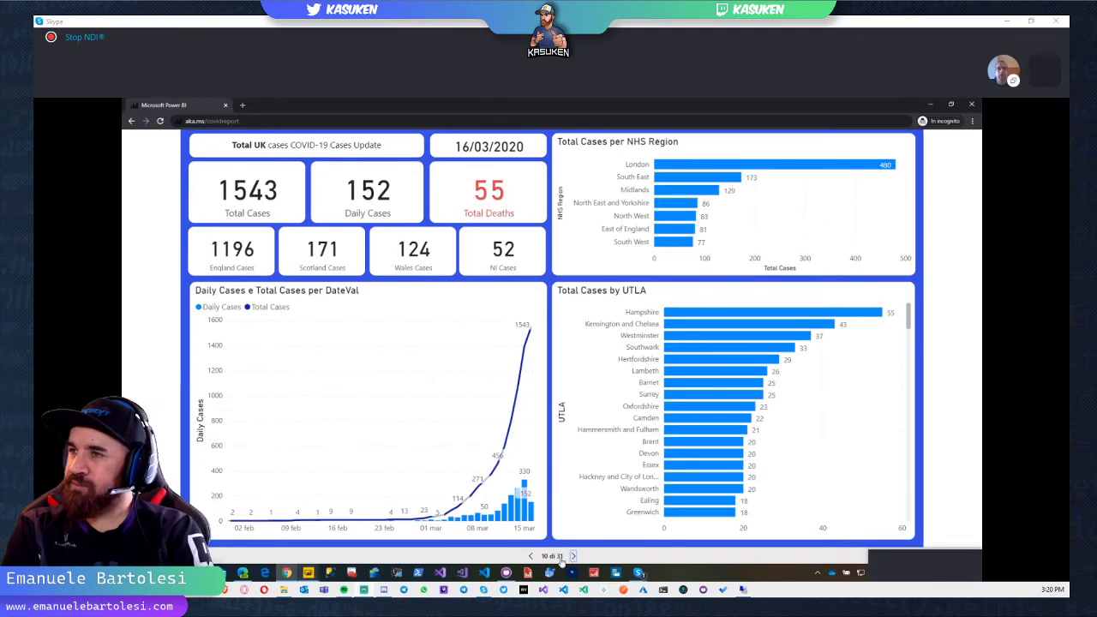
Step: Open the Time Series page and examine its daily difference and cumulative trend charts
mouse_move(554, 558)
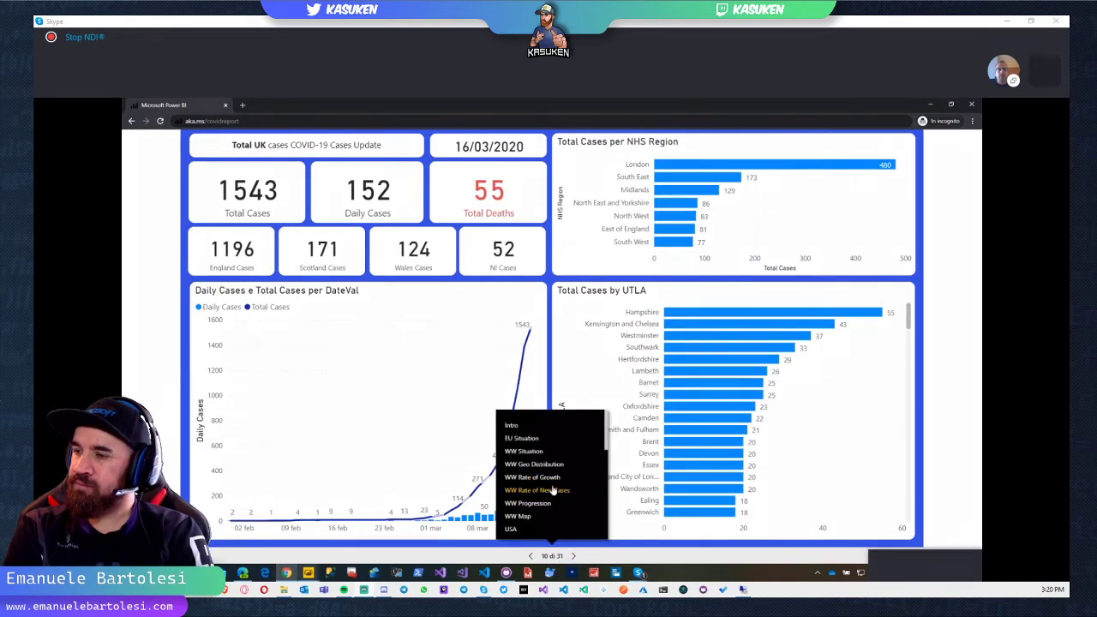
scroll(568, 485, "up", 2)
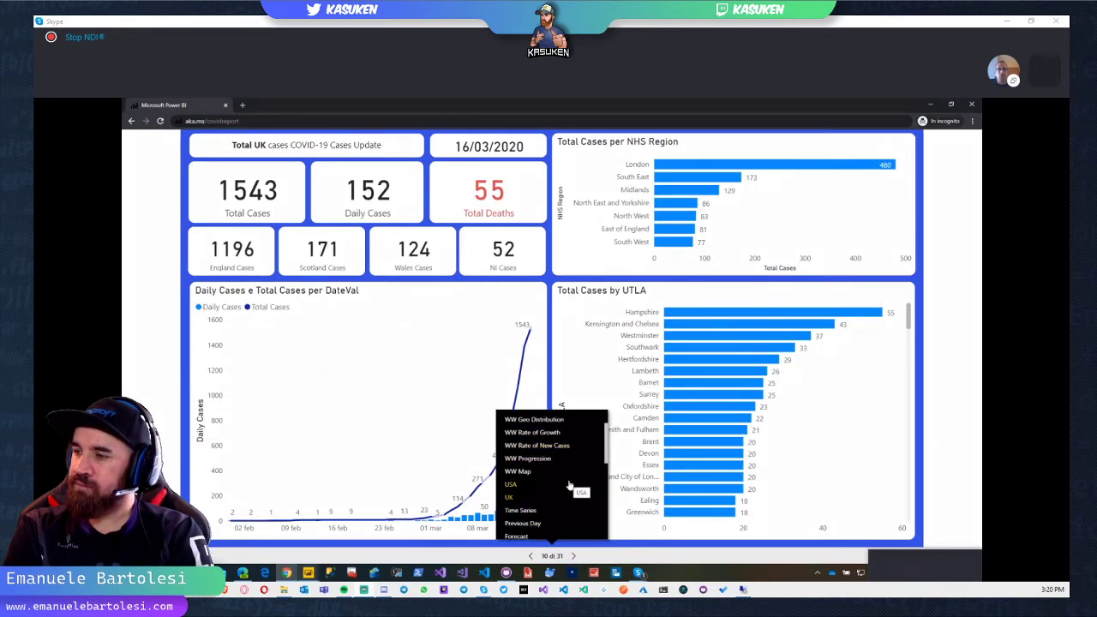
left_click(530, 511)
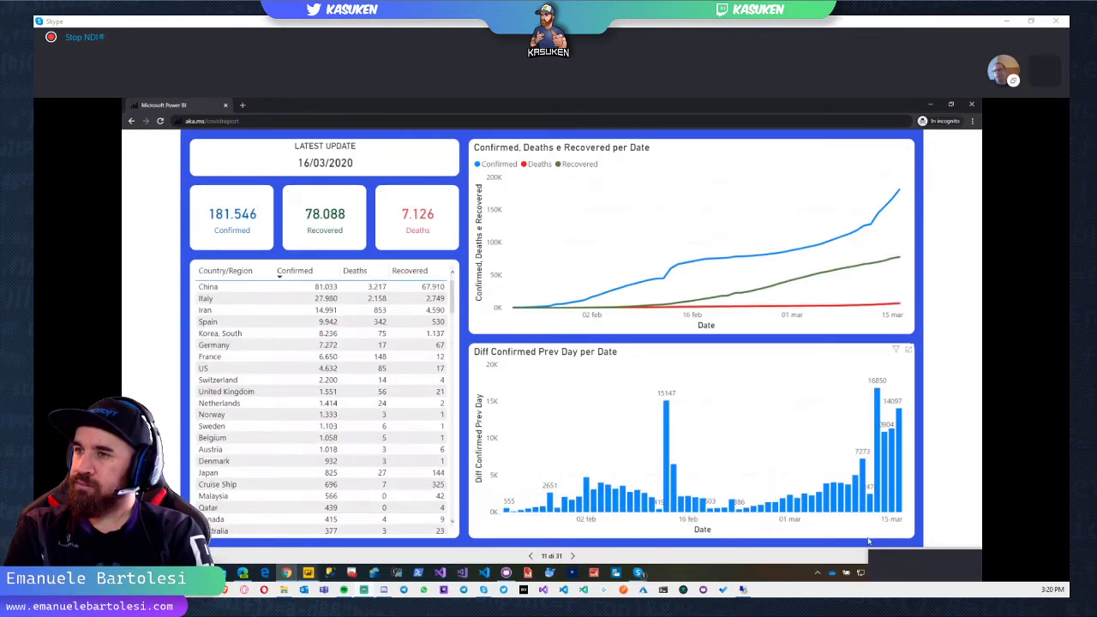
mouse_move(887, 511)
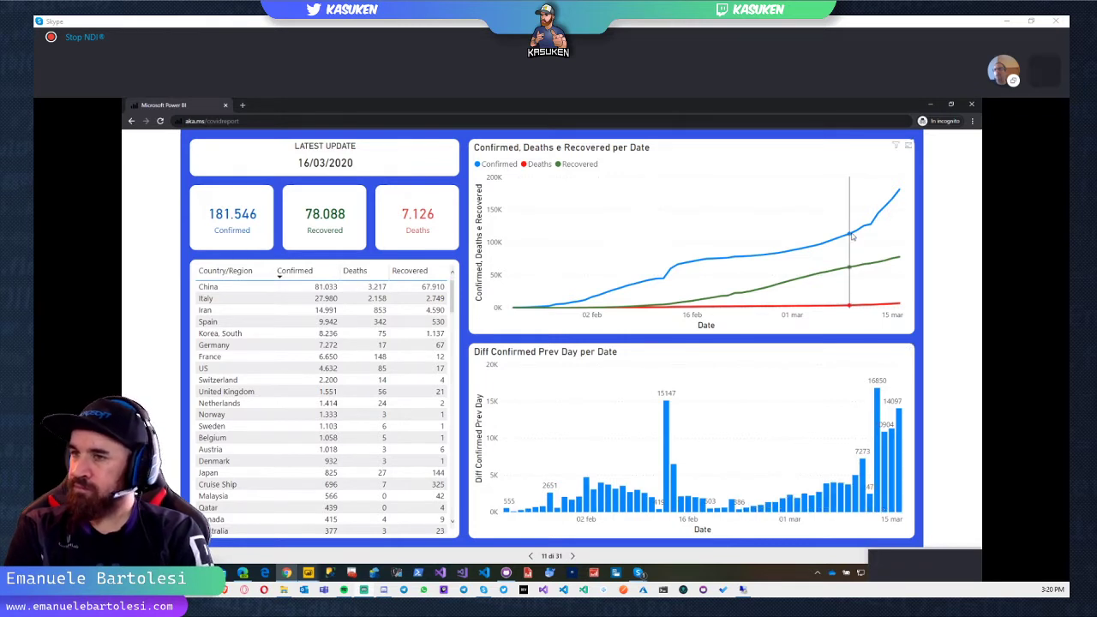
mouse_move(852, 238)
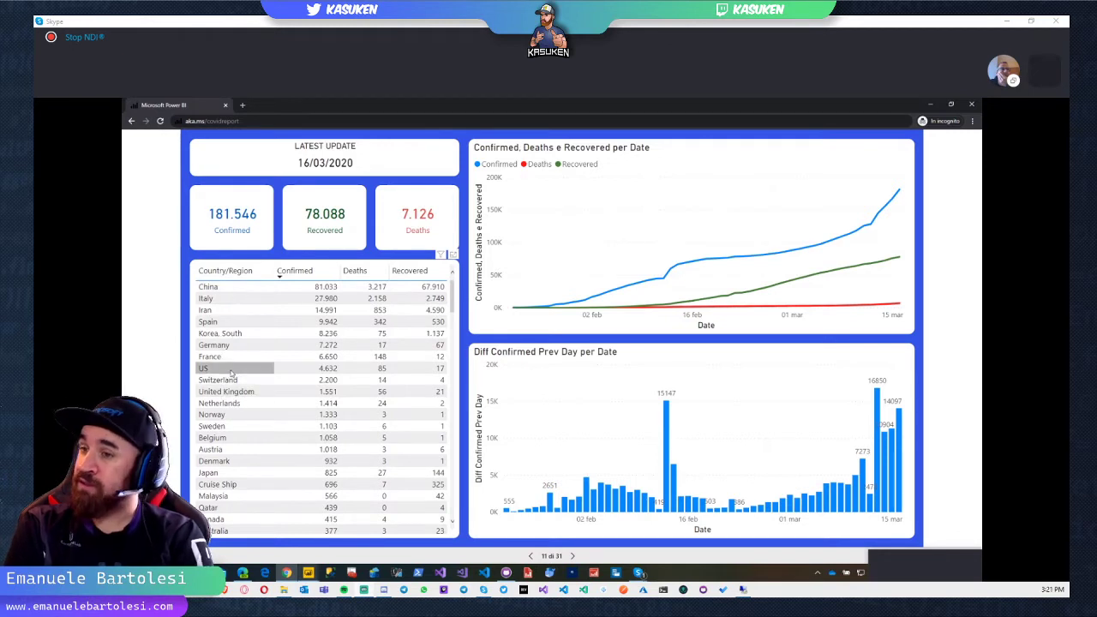
Step: Sort the country table alphabetically by Country/Region and filter the Time Series page to Switzerland to inspect its trend
scroll(228, 374, "down", 5)
scroll(230, 374, "down", 1)
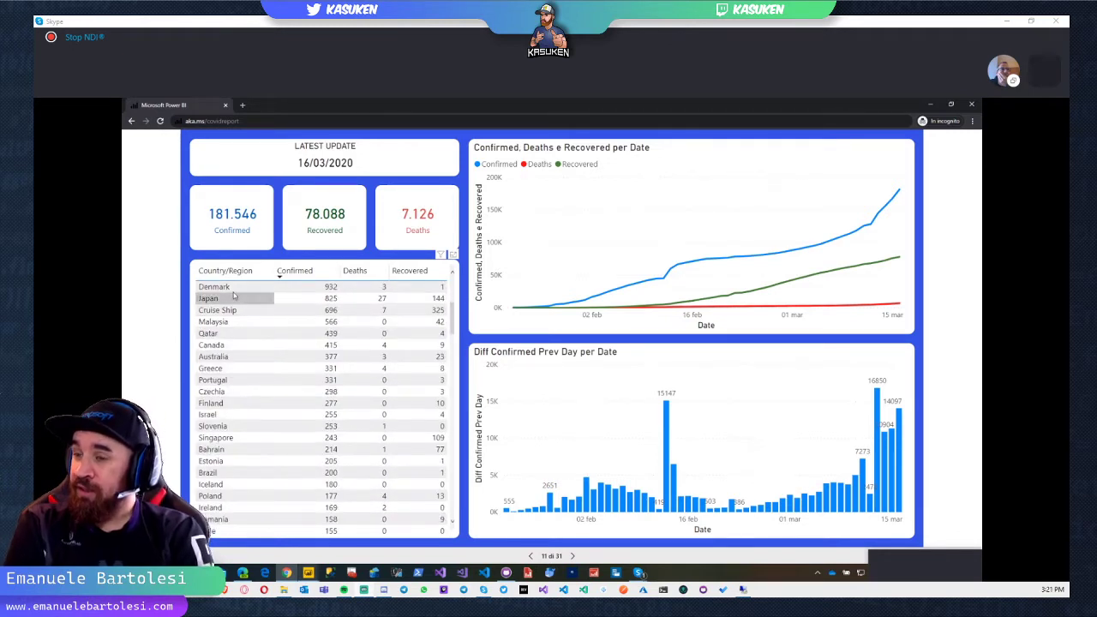
left_click(230, 270)
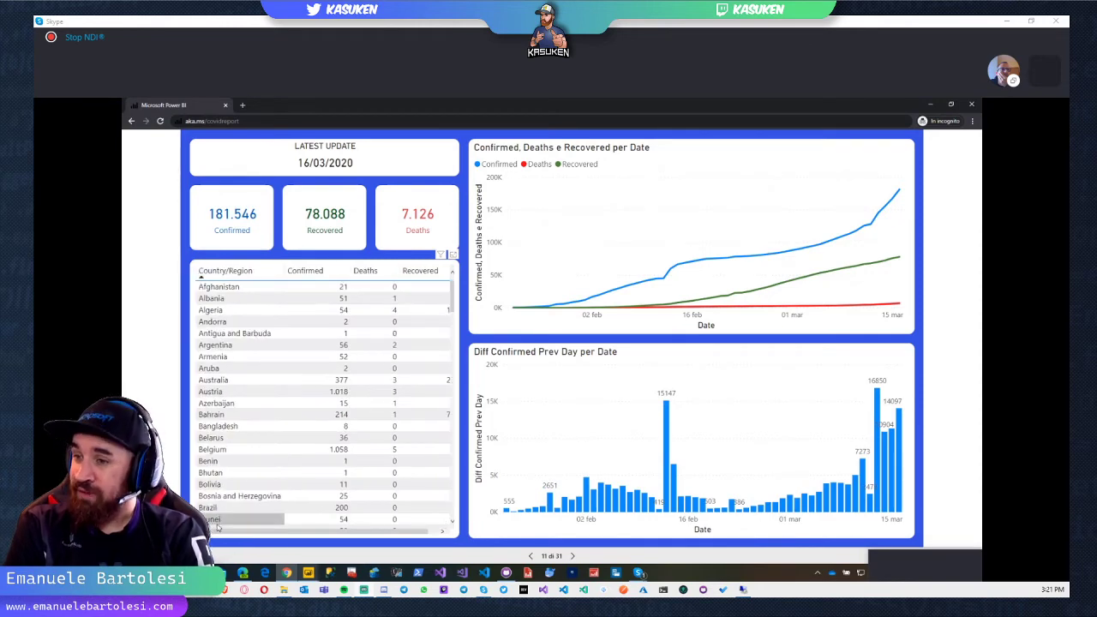
scroll(215, 427, "down", 3)
scroll(219, 426, "down", 20)
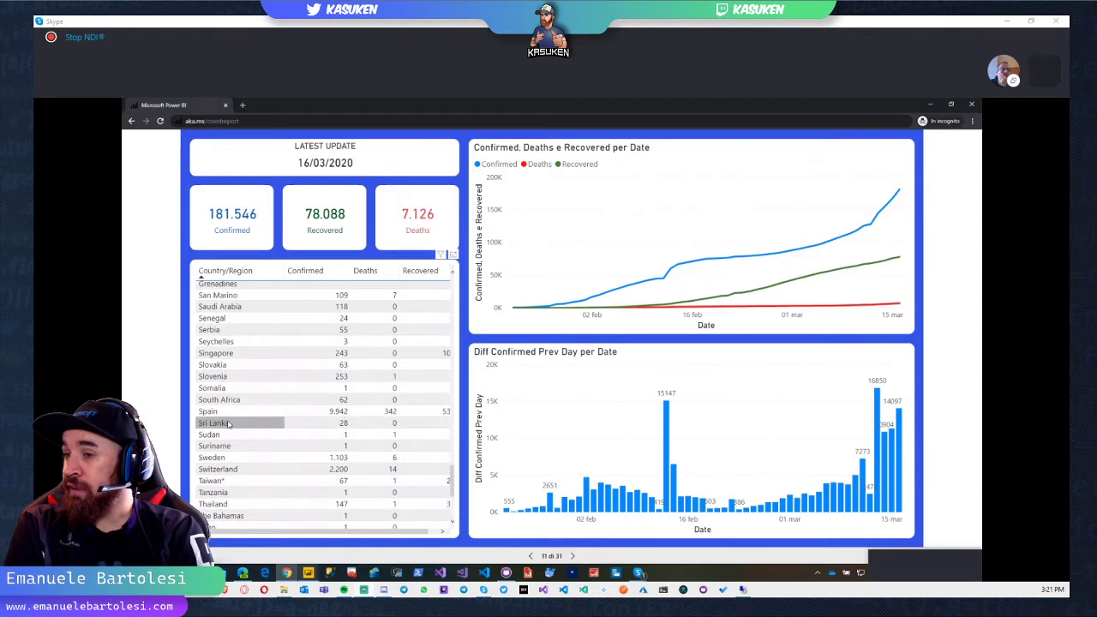
left_click(224, 471)
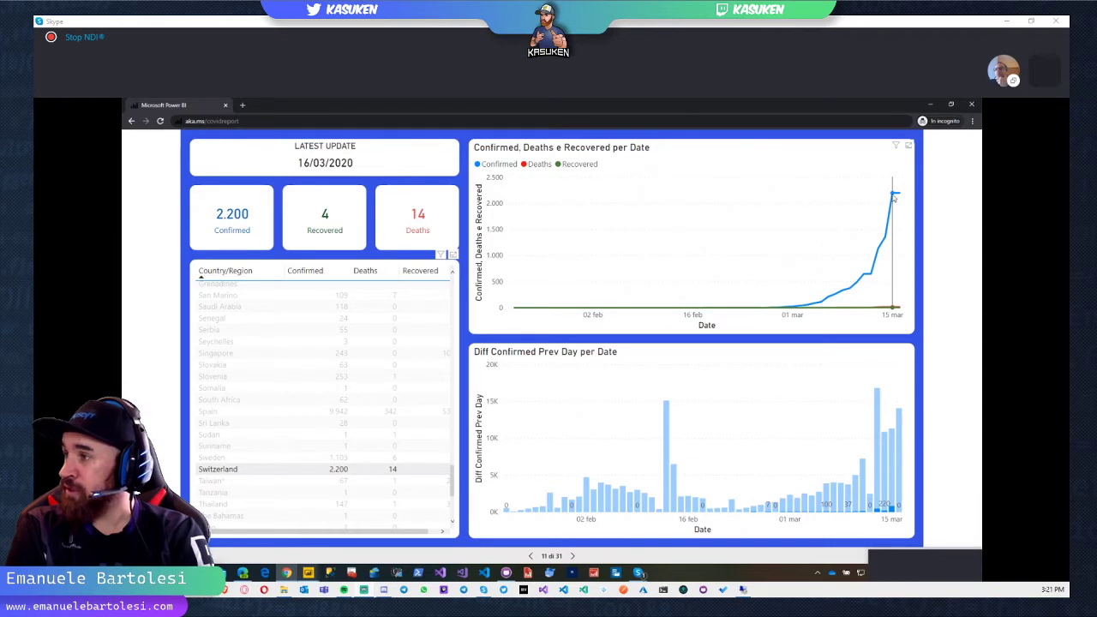
mouse_move(898, 196)
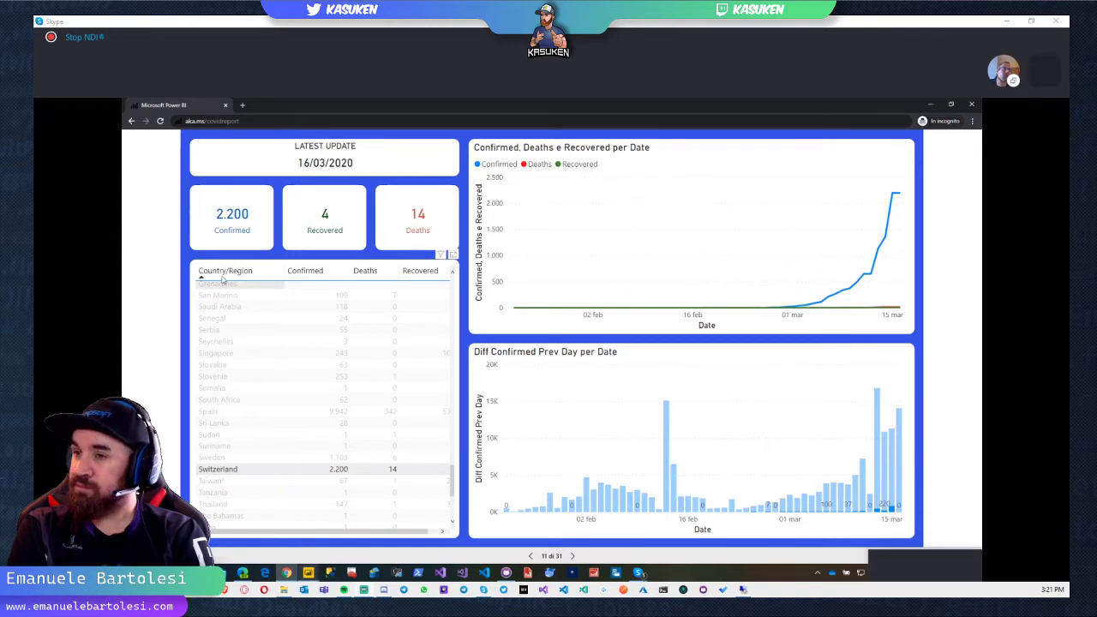
Step: Sort the country table by Confirmed cases in descending order and clear the Switzerland filter
left_click(292, 272)
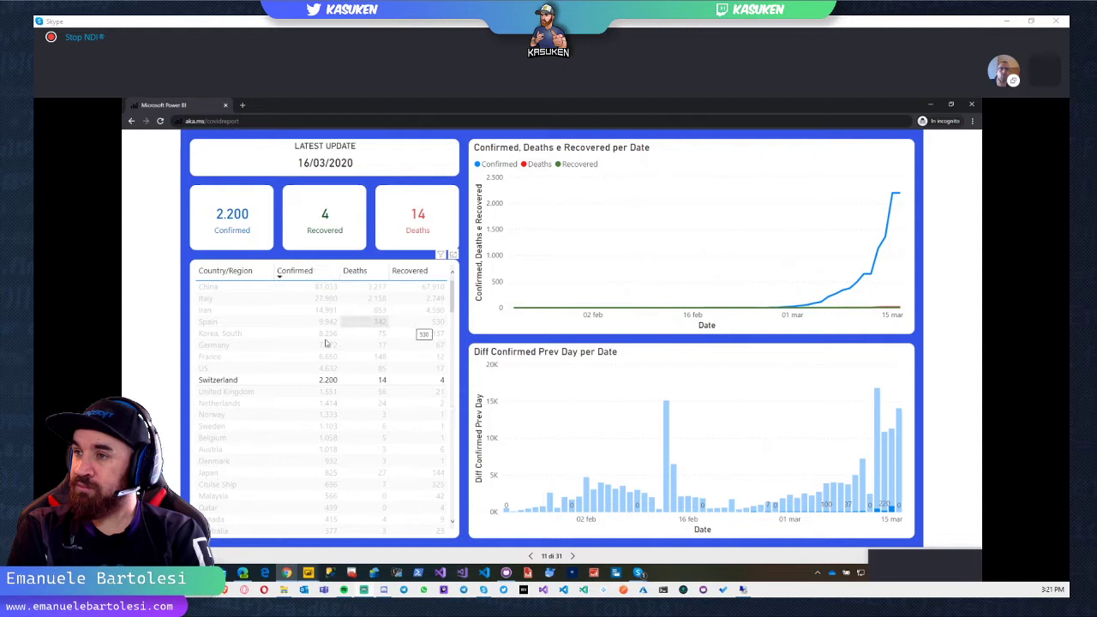
left_click(227, 381)
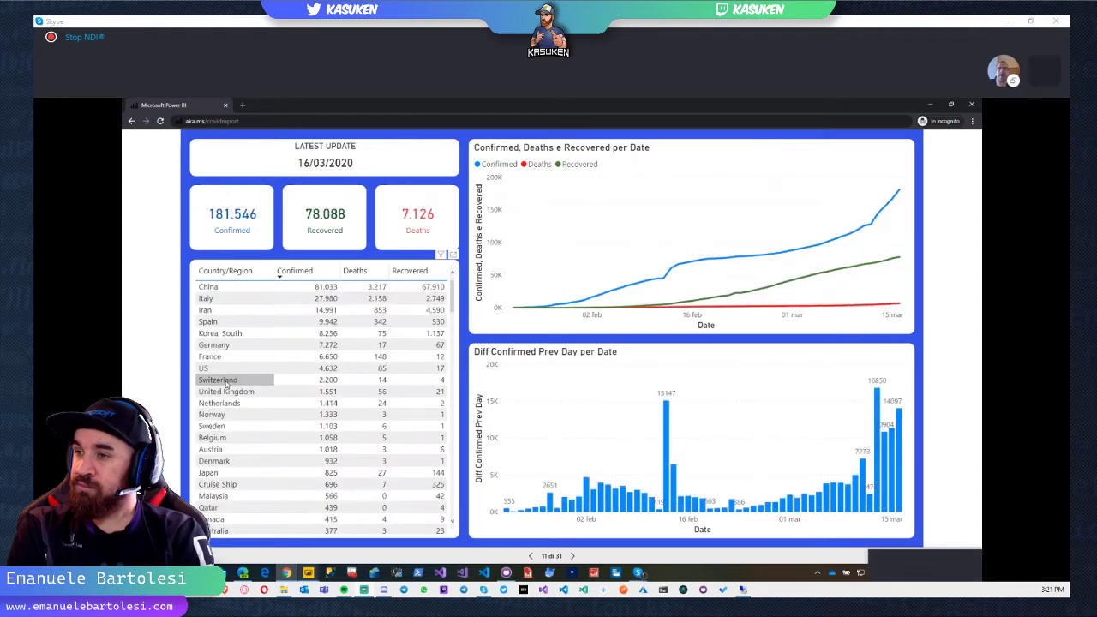
Step: Filter the Time Series page by China, Italy and Spain in turn to compare their case curves
left_click(210, 291)
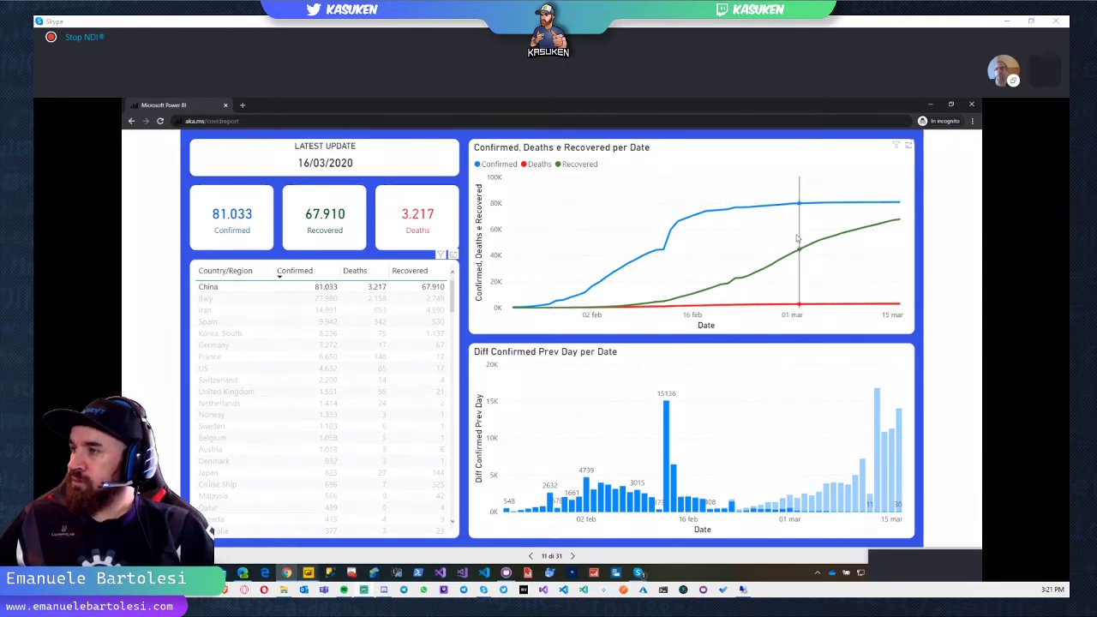
mouse_move(796, 238)
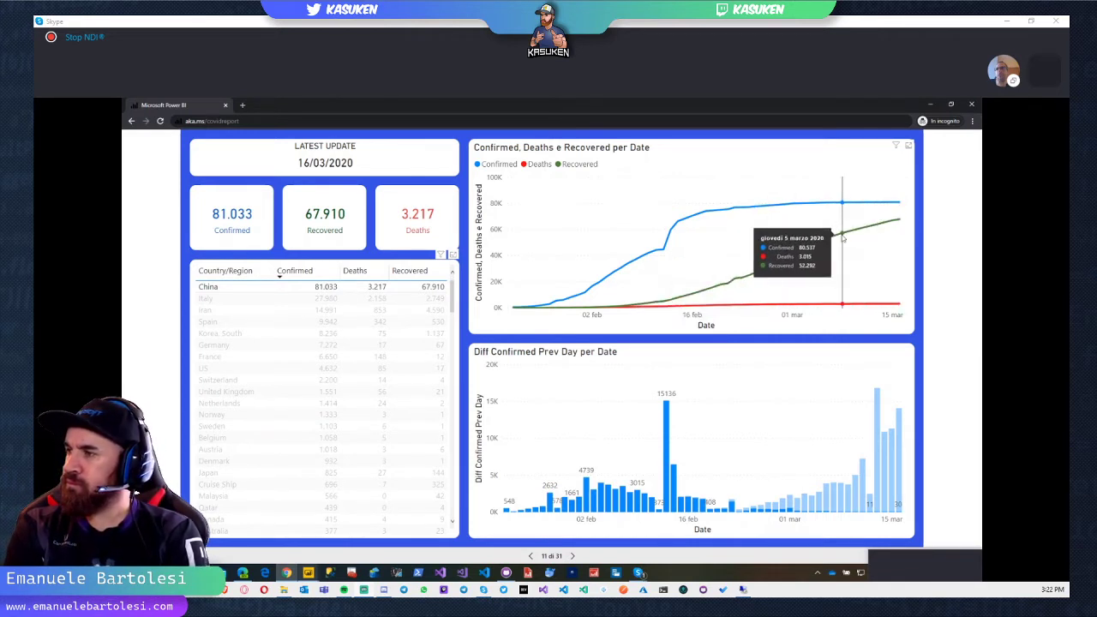
left_click(206, 300)
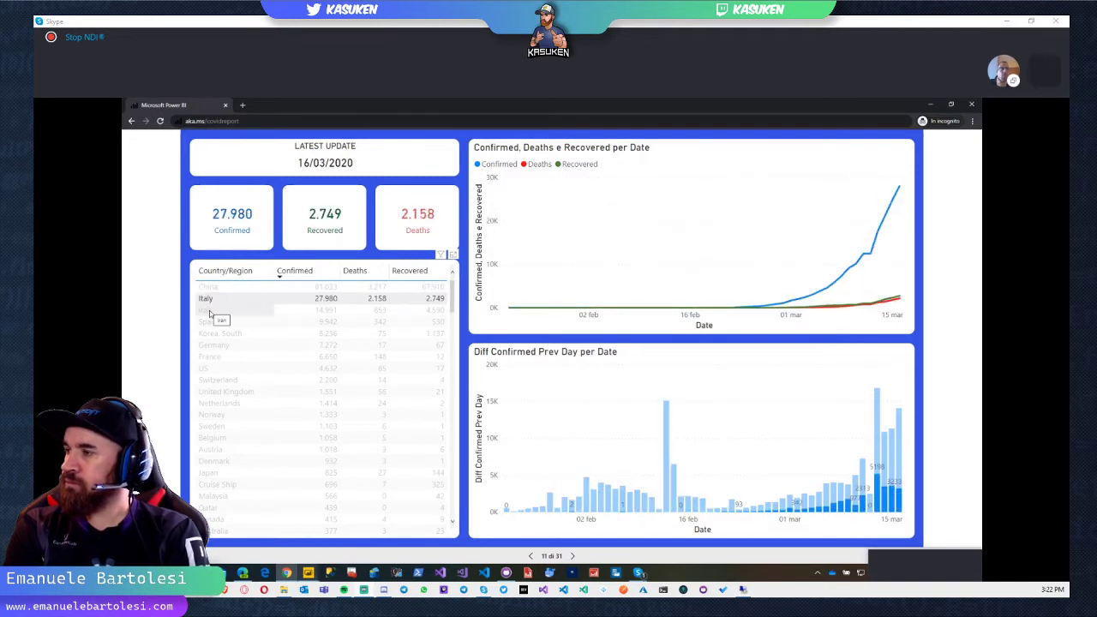
left_click(211, 322)
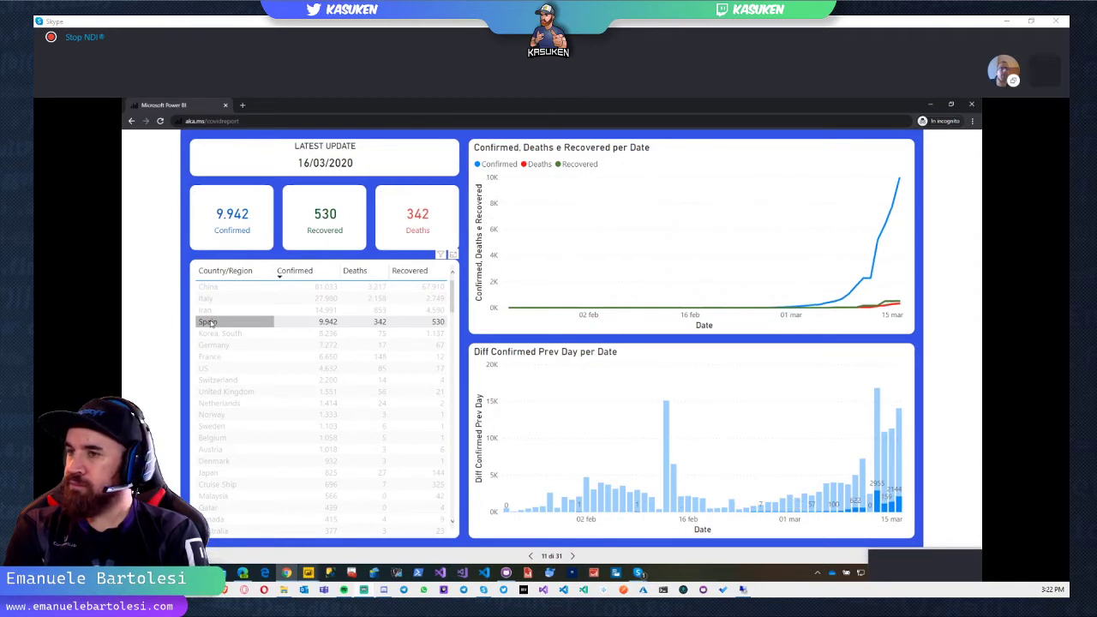
Step: Filter the Time Series page by Germany, France and United Kingdom in turn to compare their curves, and clear the country filter
left_click(218, 346)
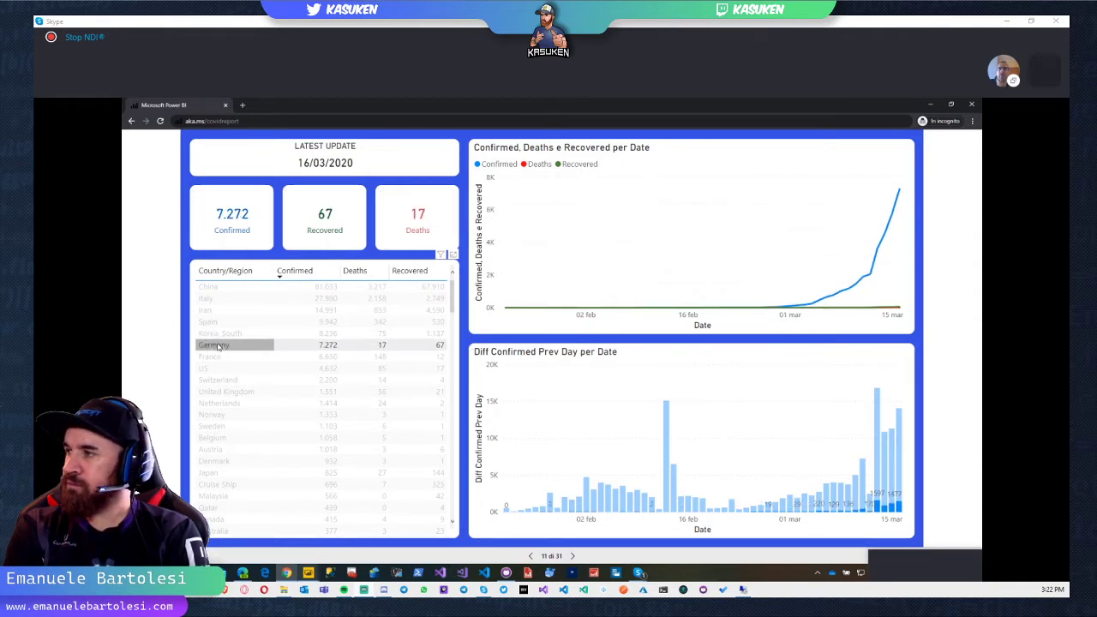
left_click(213, 357)
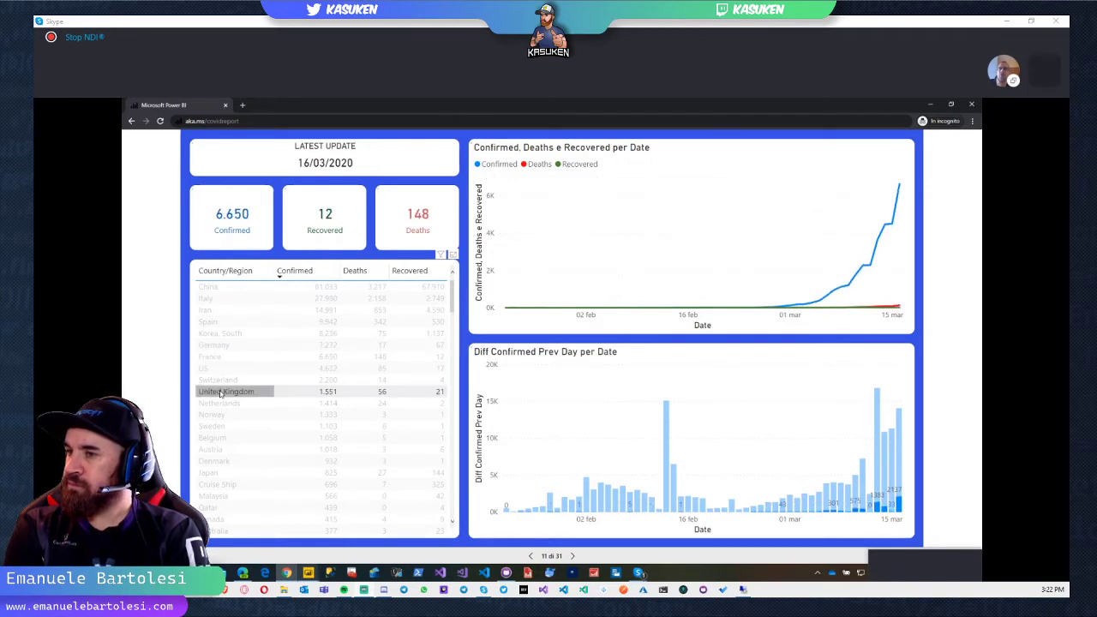
left_click(221, 393)
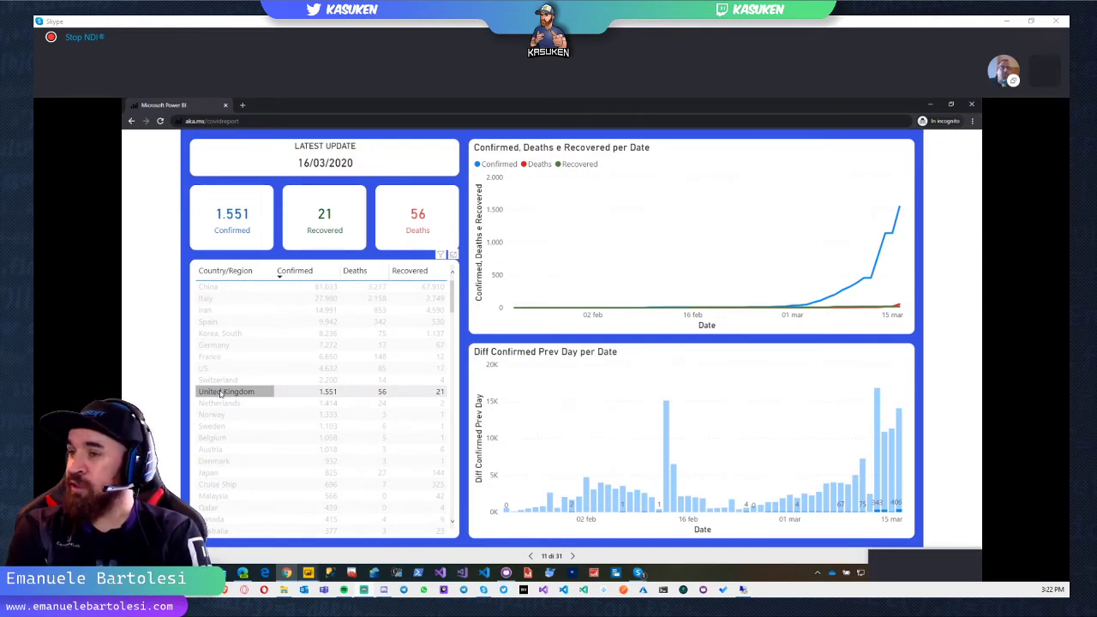
left_click(221, 393)
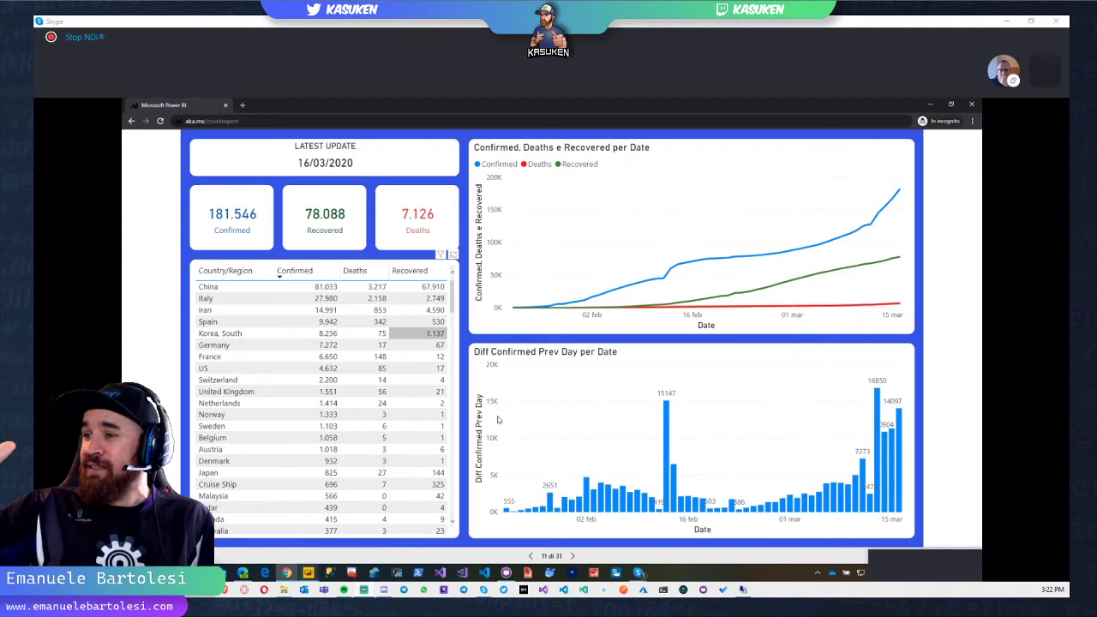
Step: Open the report's EU Situation page to view the EU/EEA and UK case update
left_click(561, 556)
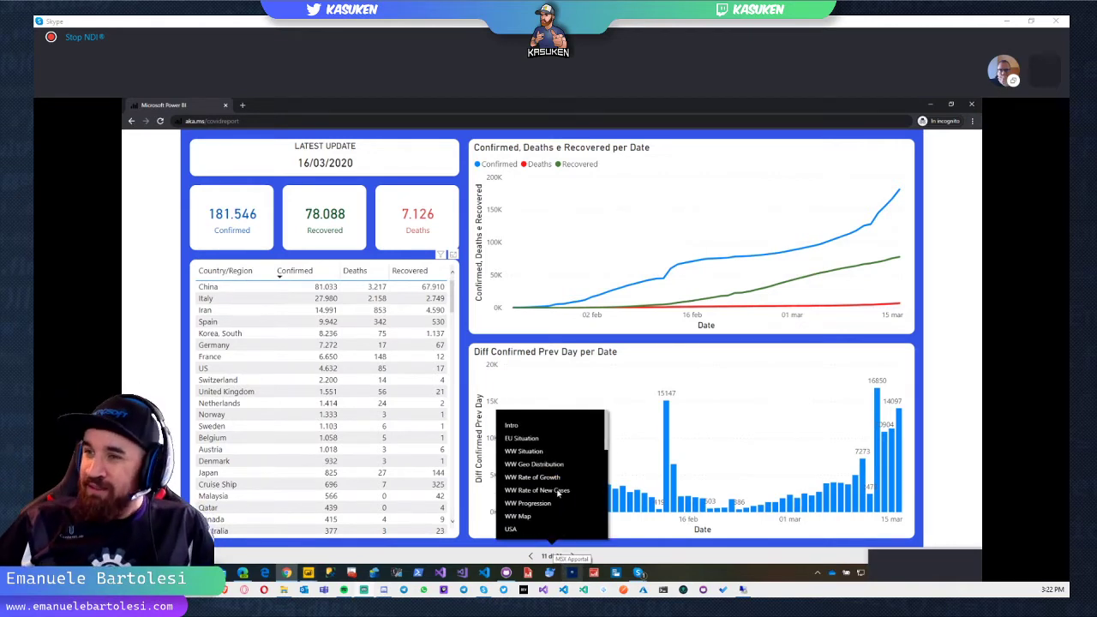
left_click(522, 437)
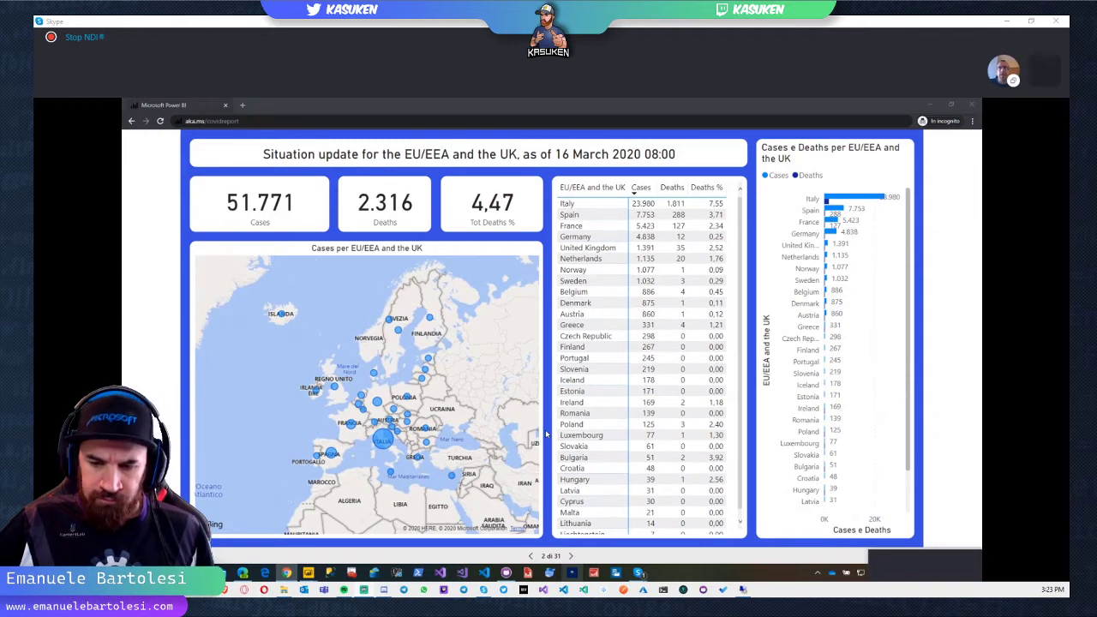
Step: Switch to Power BI Desktop and launch a second instance for a new, empty report
key("alt+Tab")
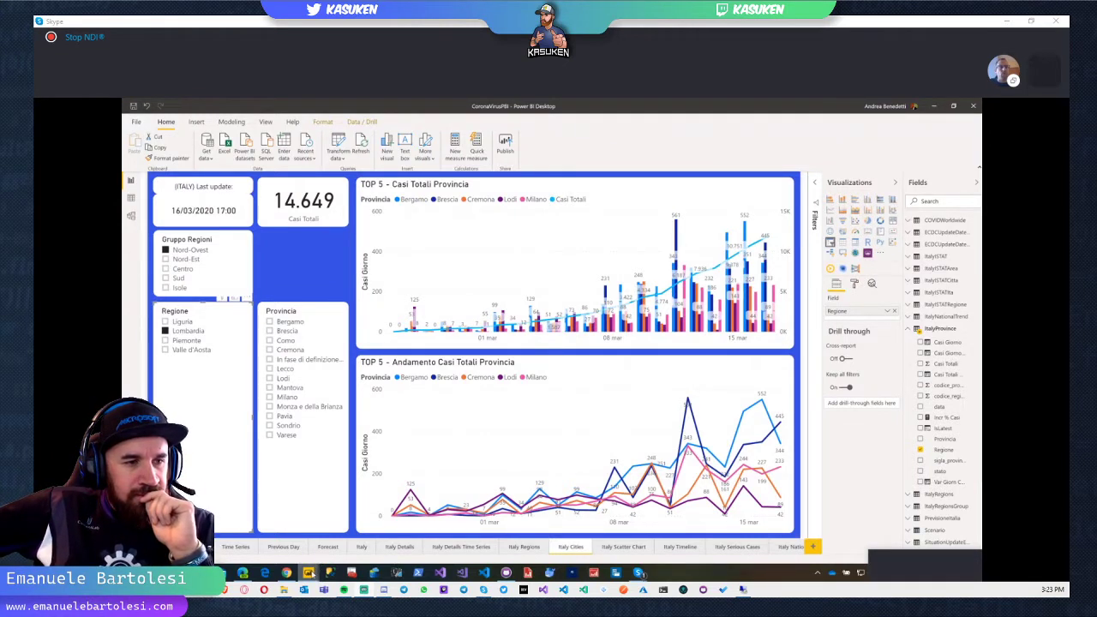
mouse_move(309, 574)
left_click(374, 546)
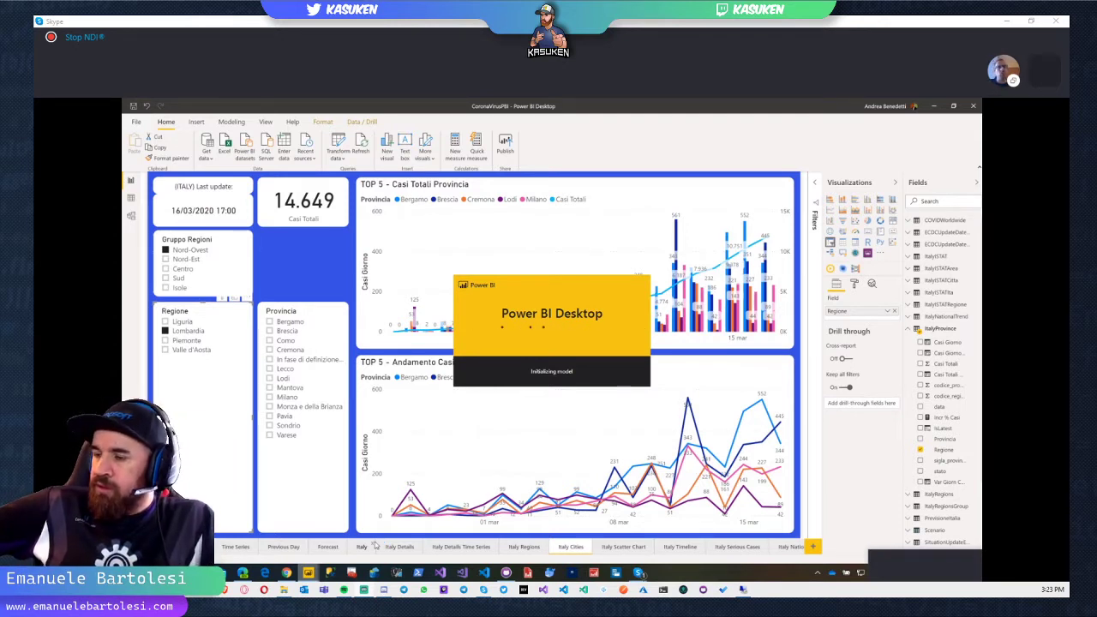
Step: Switch to the browser with the GitHub repositories and open the dati-regioni folder of pcm-dpc/COVID-19
key("alt+Tab")
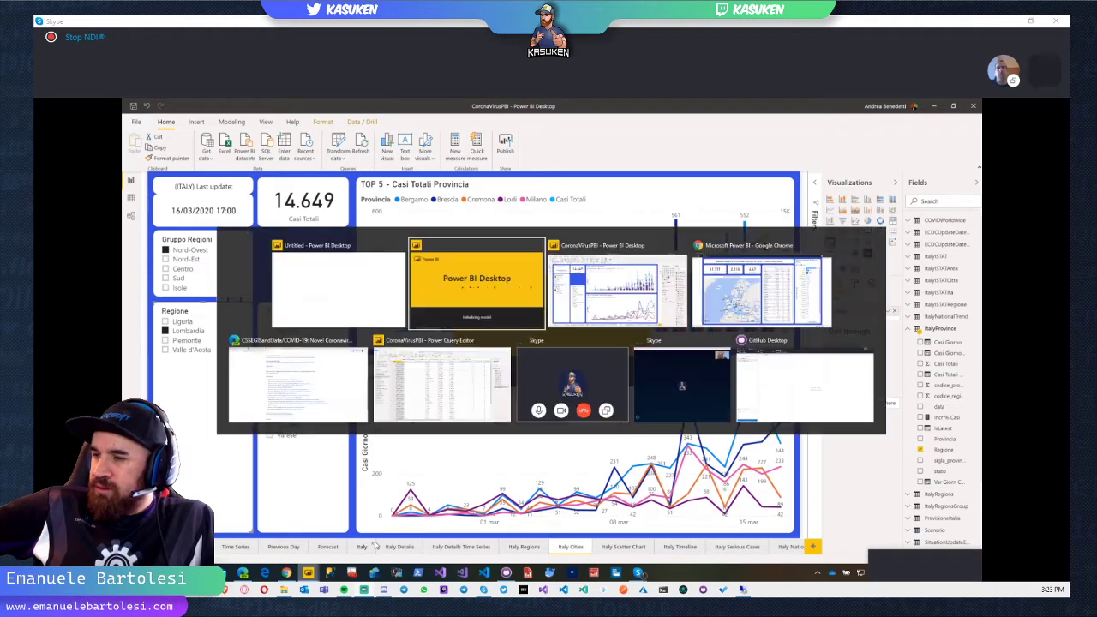
key("Down")
key("Left")
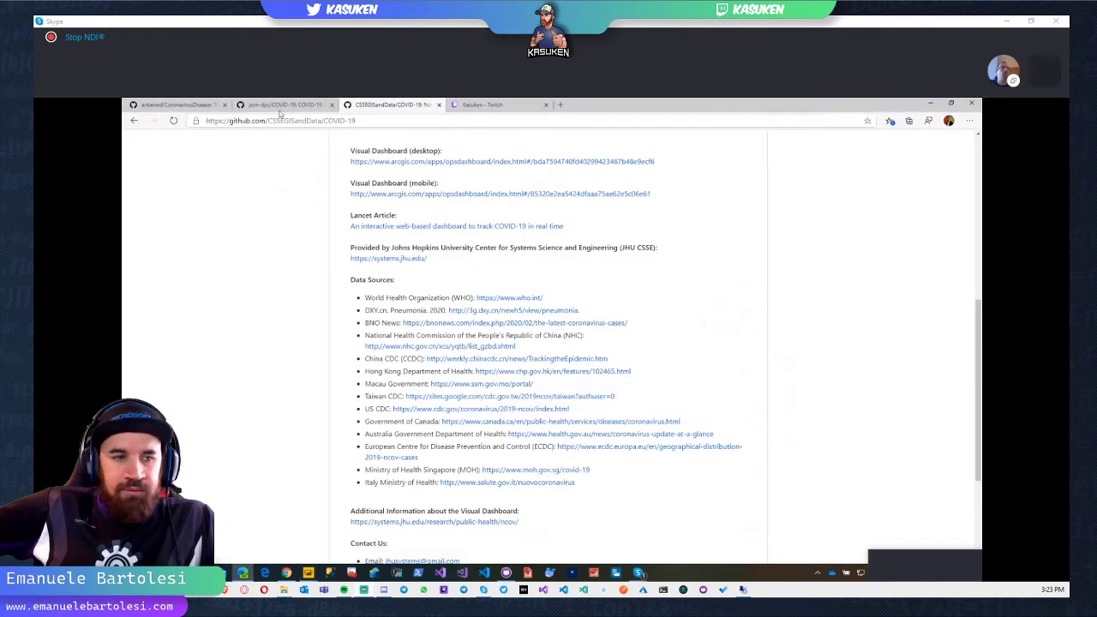
left_click(278, 104)
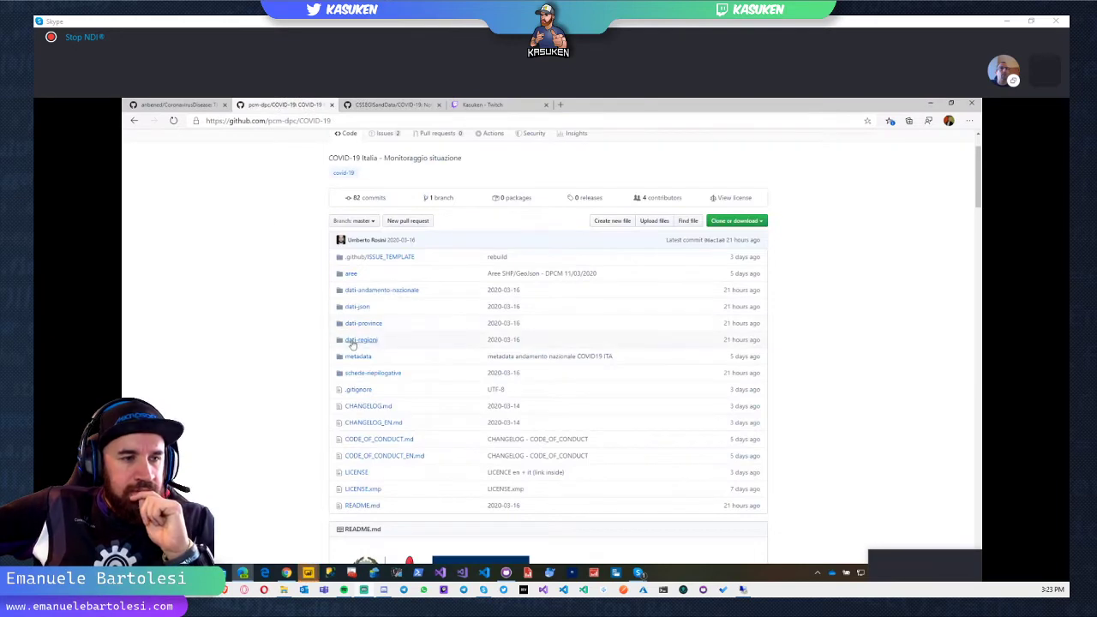
left_click(351, 340)
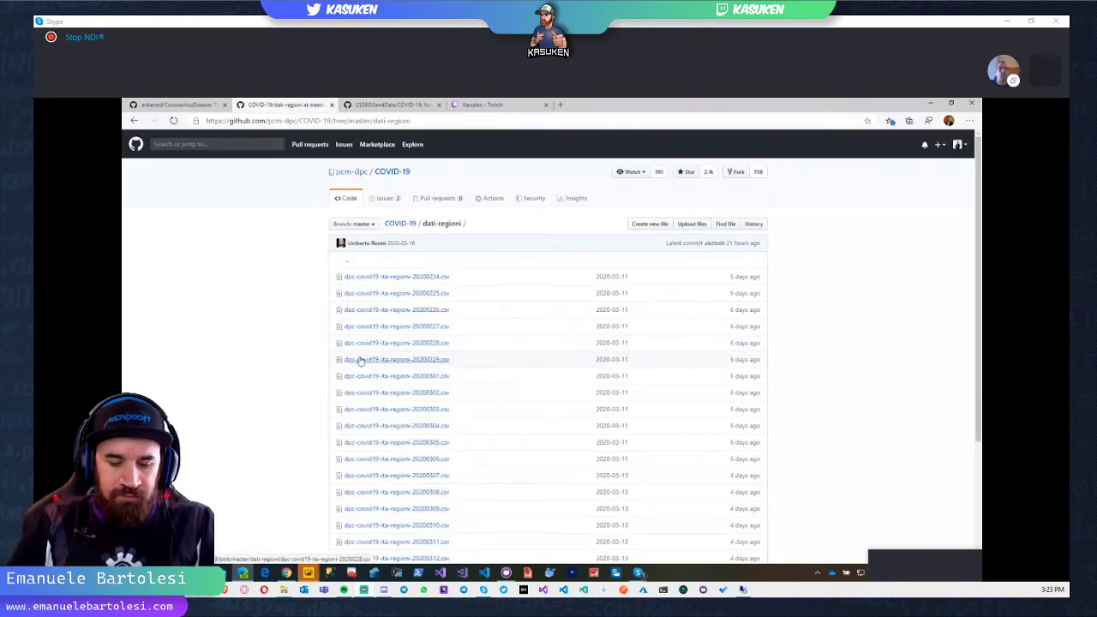
Step: Open dpc-covid19-ita-regioni.csv from the dati-regioni folder and display its raw version
scroll(356, 347, "down", 3)
scroll(360, 357, "up", 2)
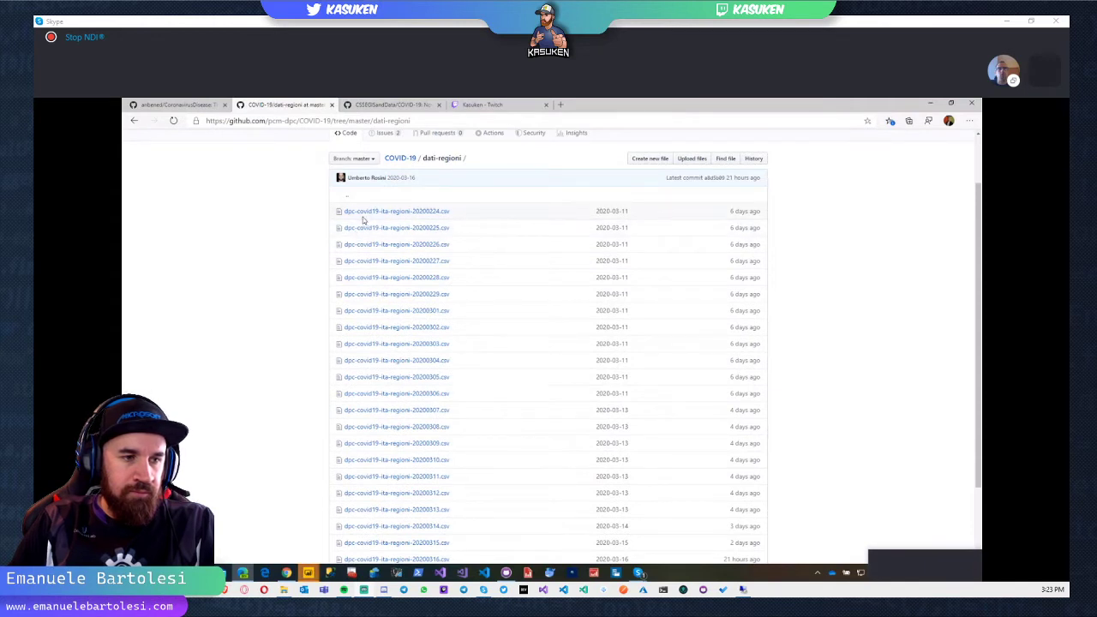
scroll(374, 326, "down", 2)
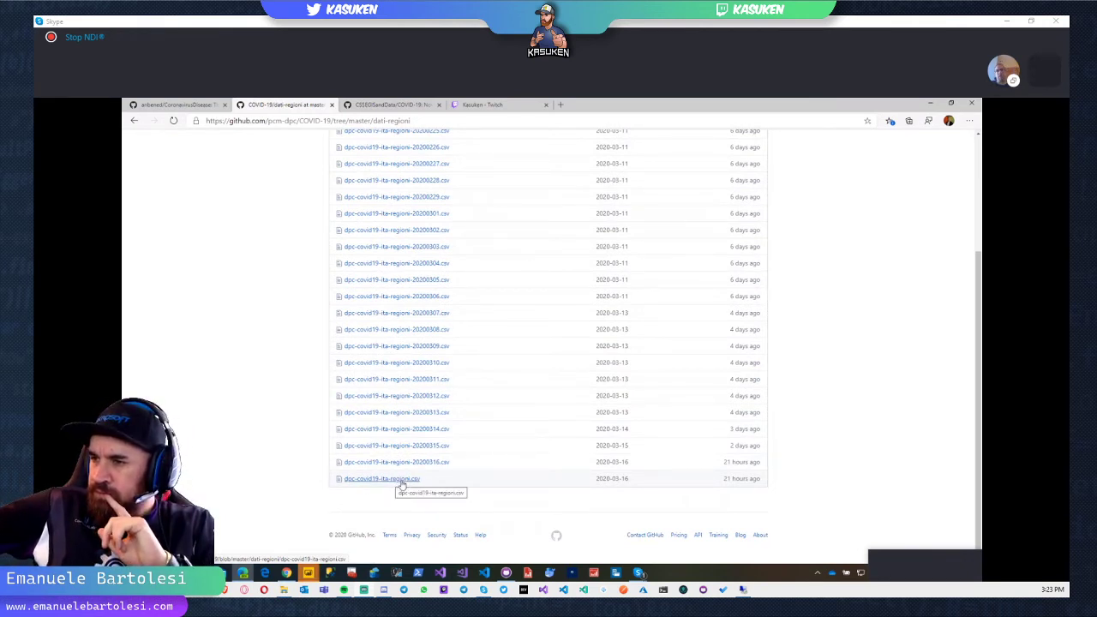
left_click(399, 481)
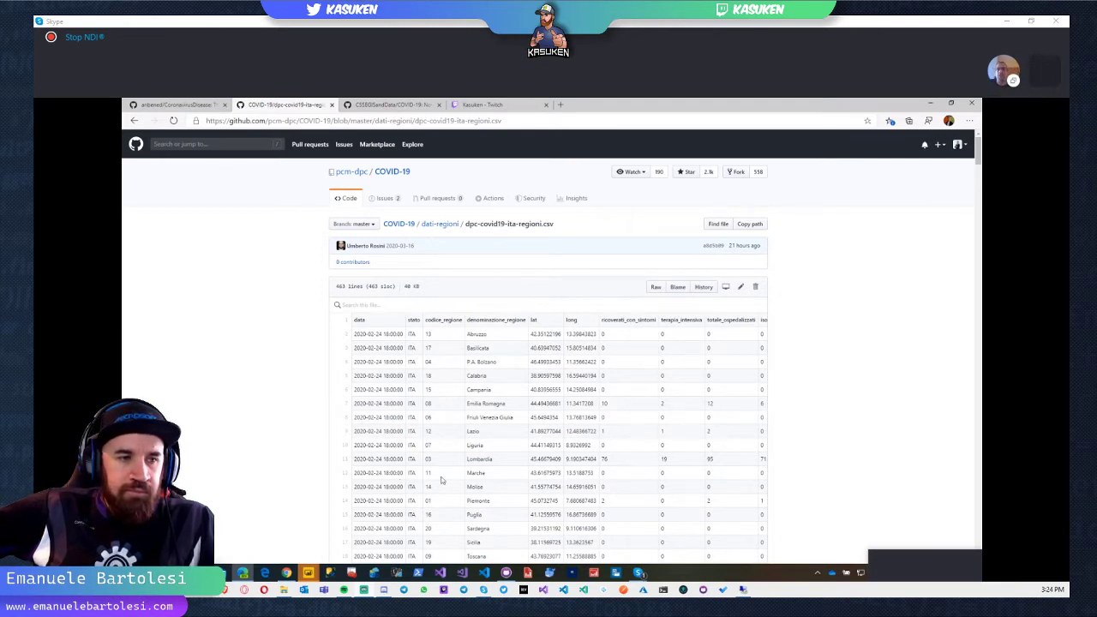
left_click(657, 290)
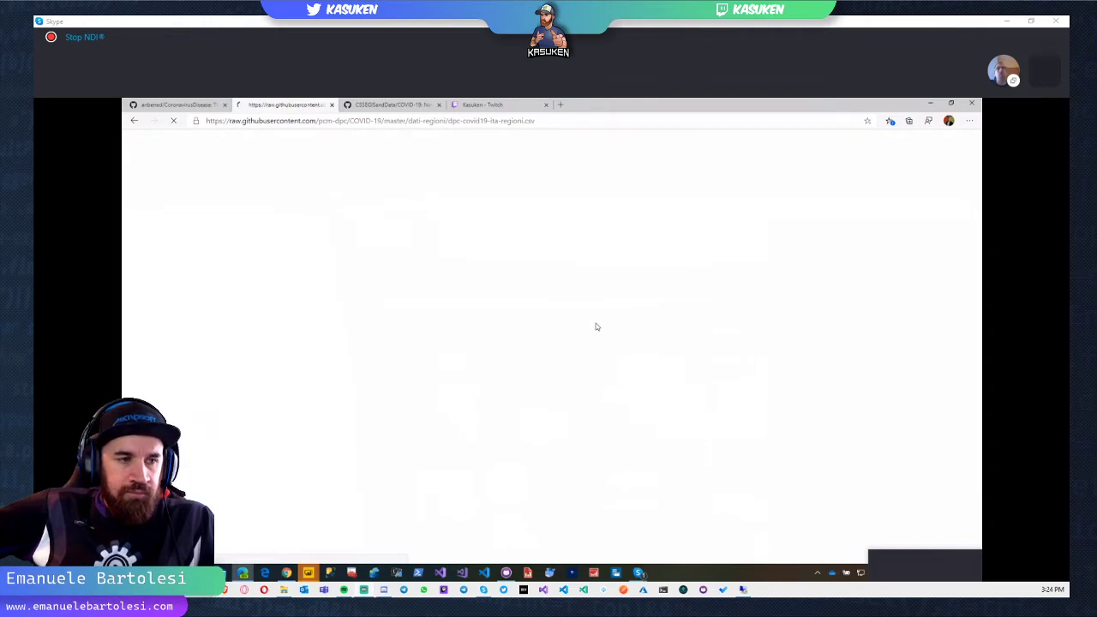
Step: Switch to the untitled Power BI Desktop report, dismiss the start screen and begin importing data from a Web source
key("alt+Tab")
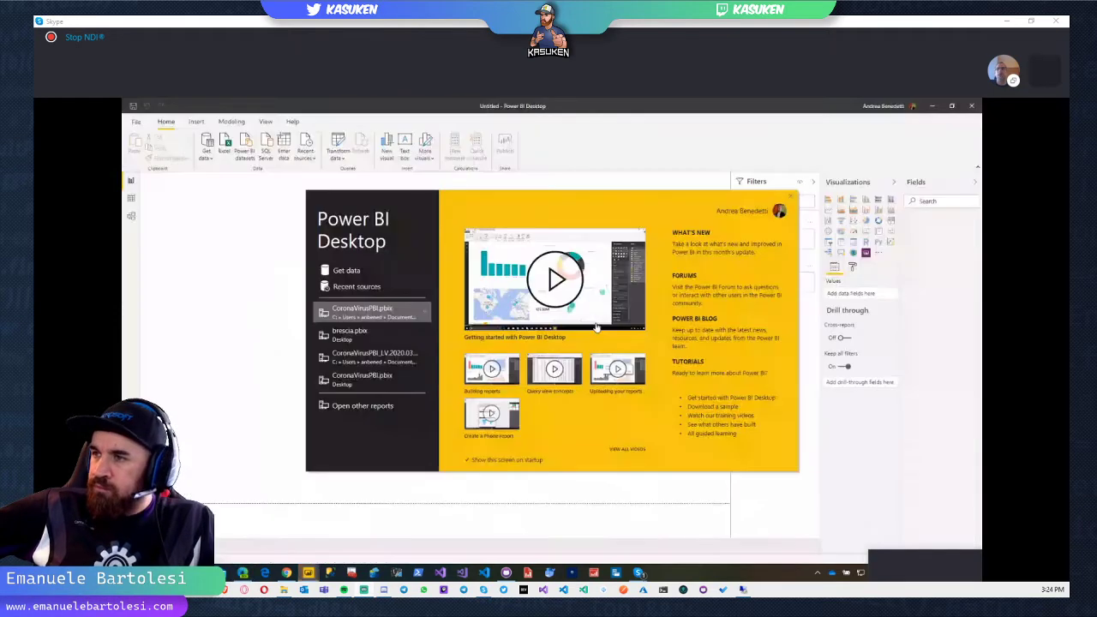
left_click(788, 199)
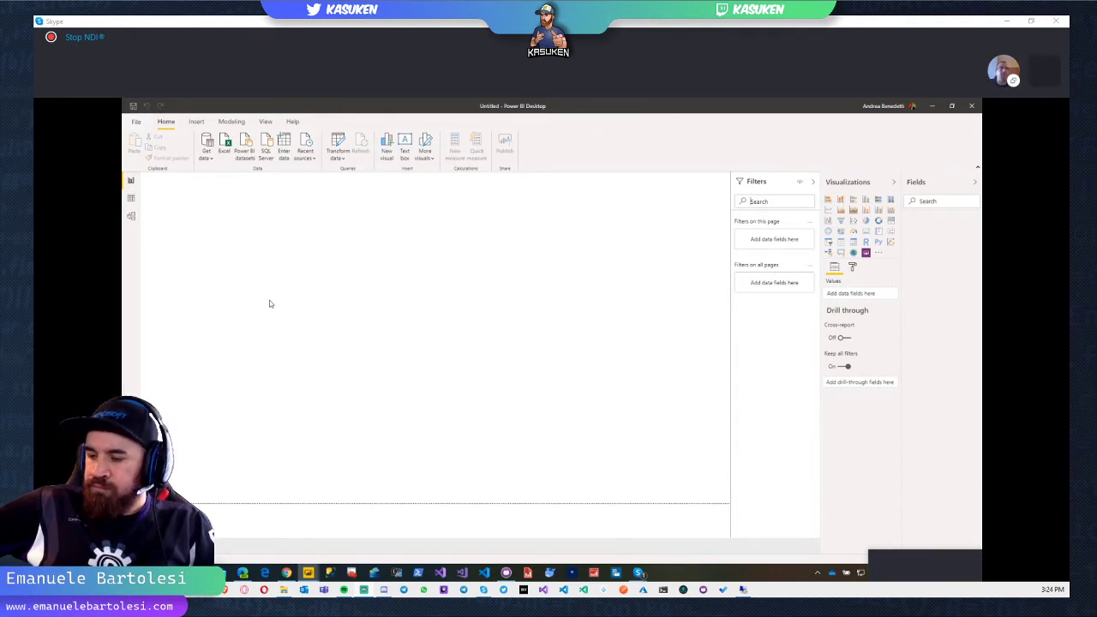
left_click(205, 158)
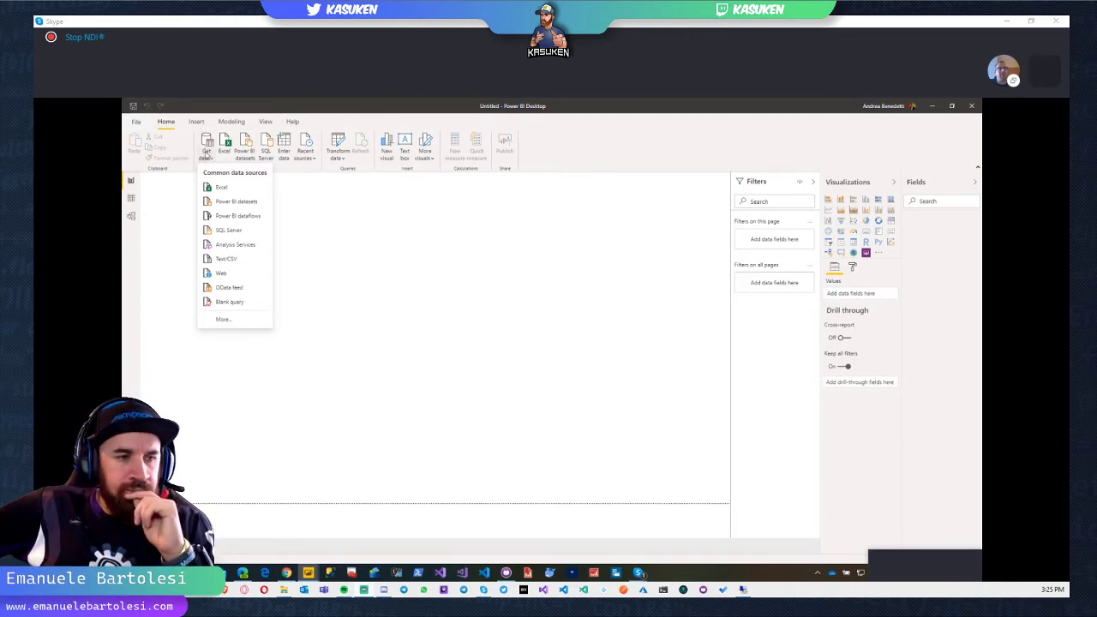
left_click(232, 273)
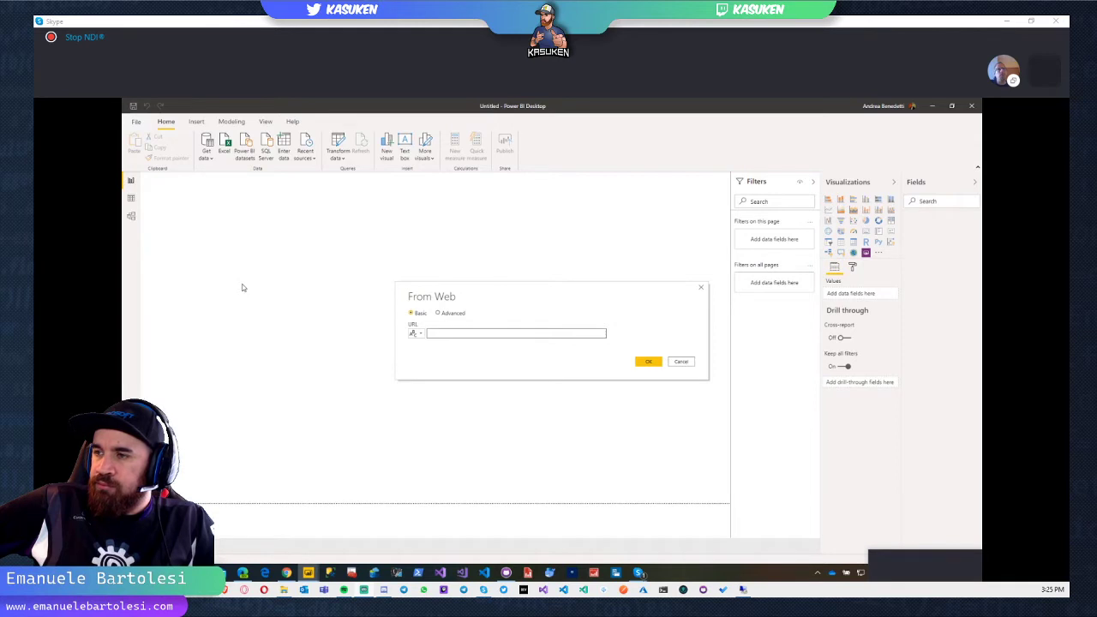
Step: Copy the raw dpc-covid19-ita-regioni.csv address from the browser and try to submit it as the Web source URL
key("alt+Tab")
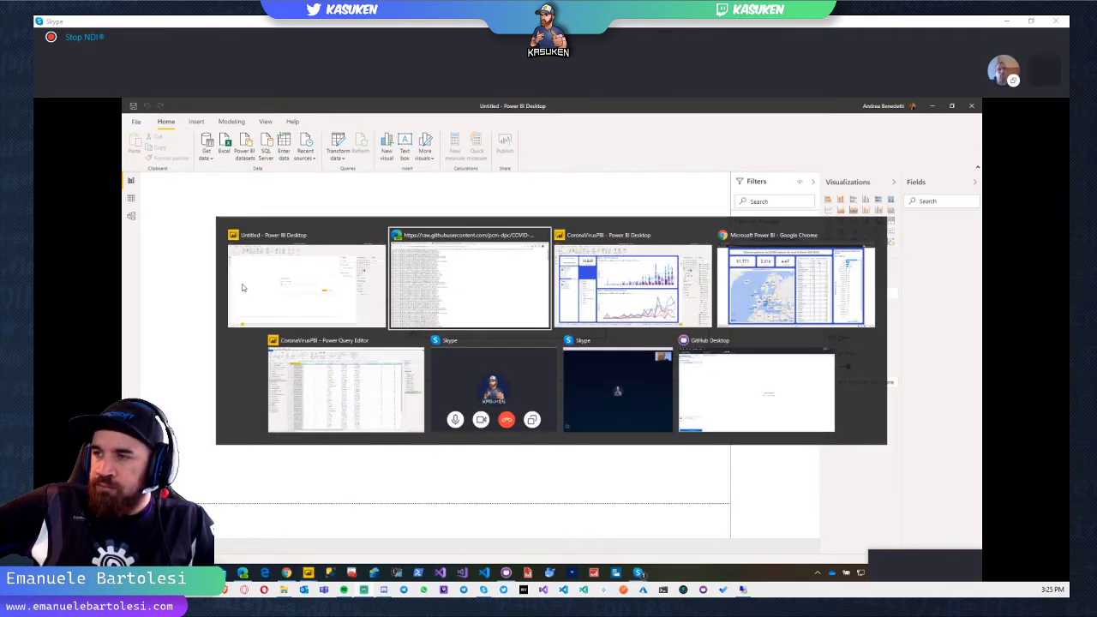
key("ctrl+l")
key("ctrl+c")
key("alt+Tab")
key("ctrl+v")
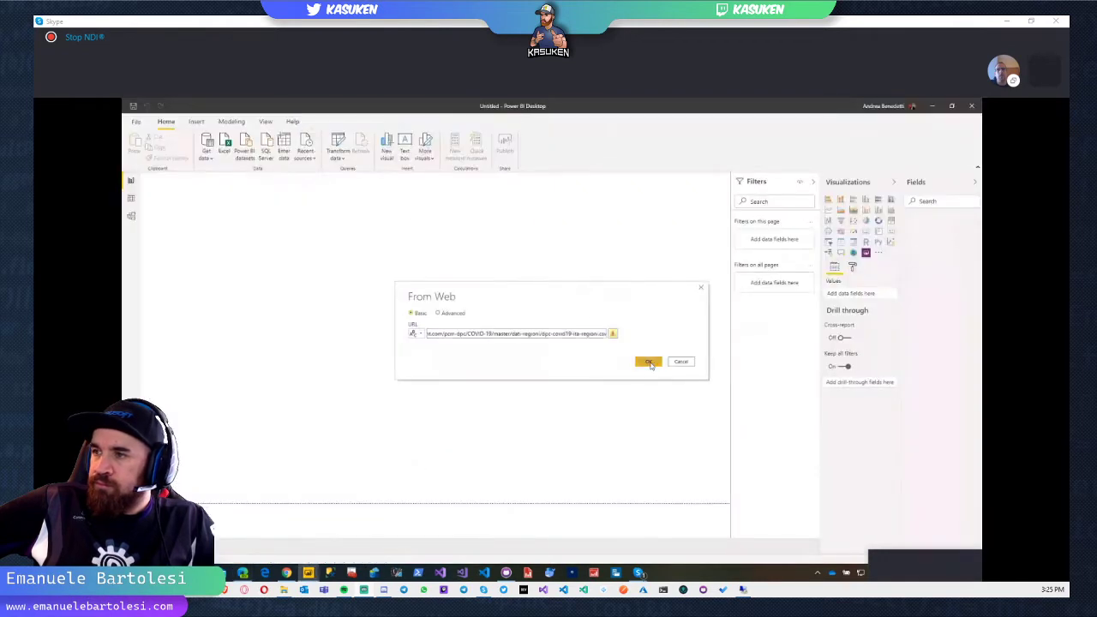
left_click(649, 363)
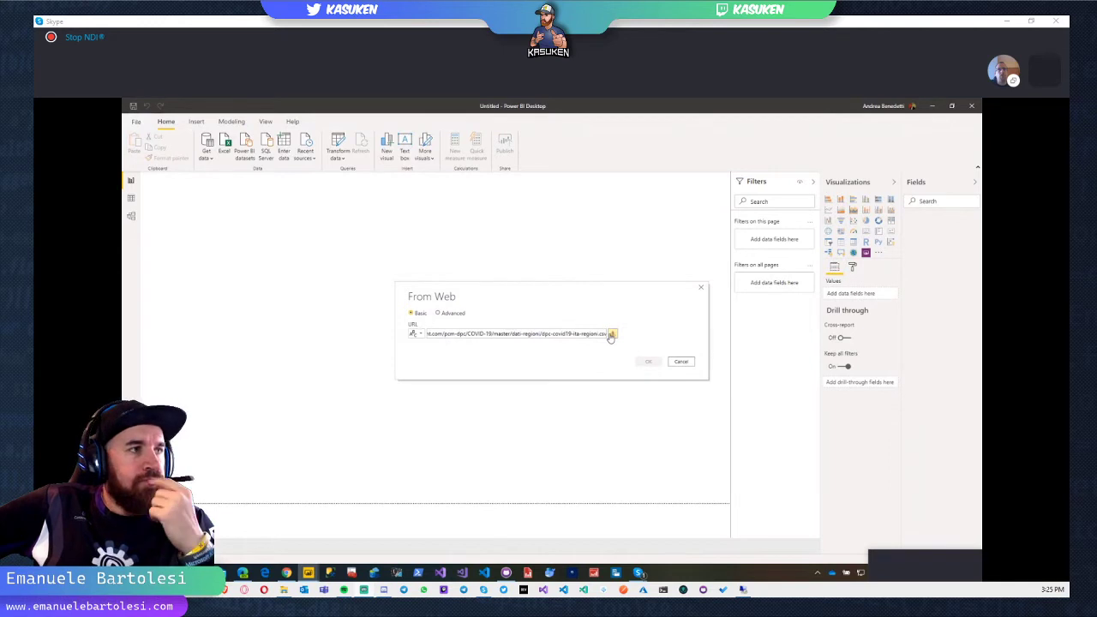
Step: Reset the Web source form by switching to Advanced and back to Basic, and connect using the copied raw CSV address
left_click(449, 313)
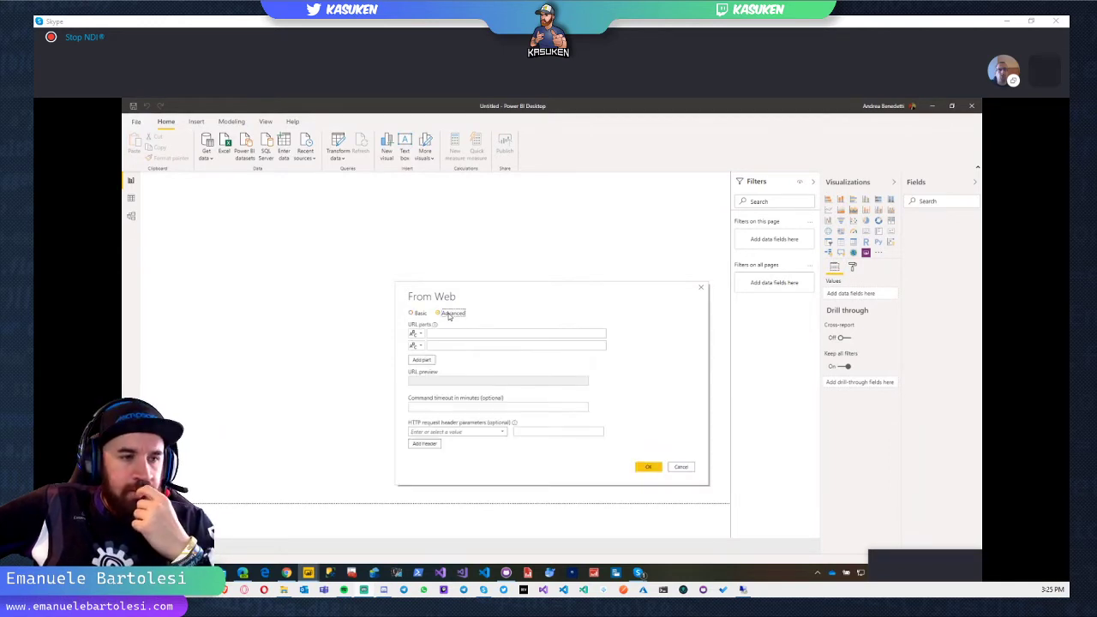
left_click(447, 334)
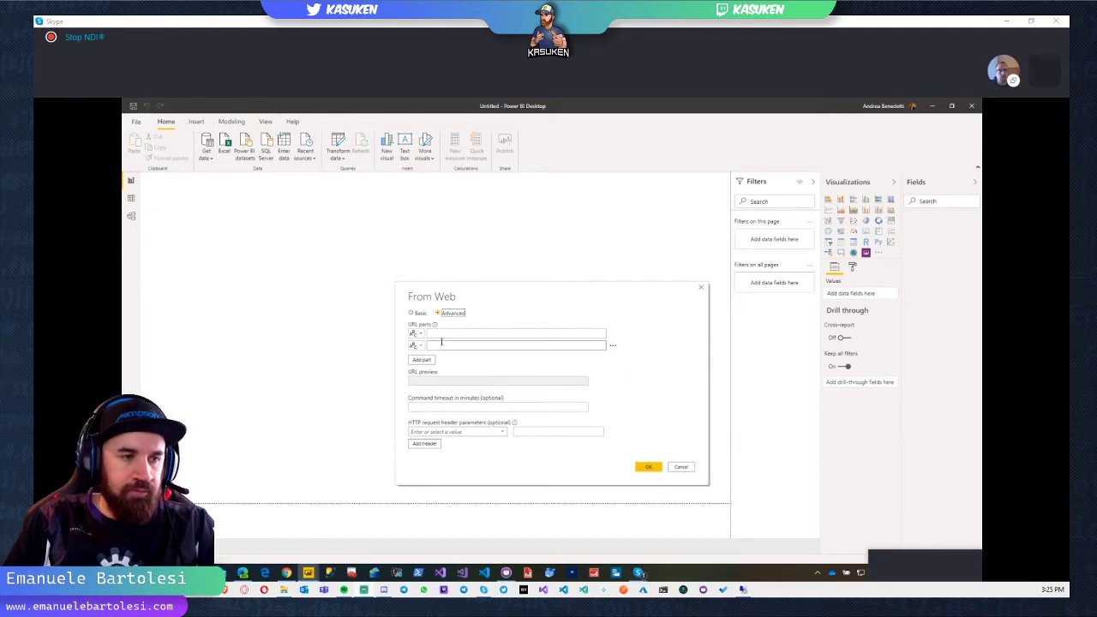
left_click(438, 332)
left_click(413, 312)
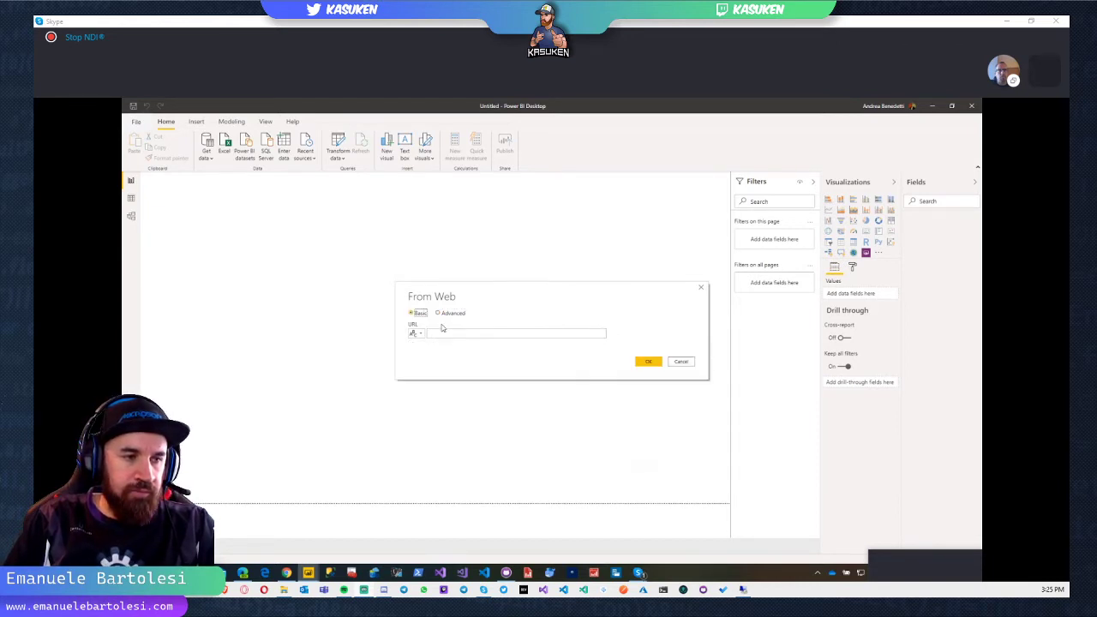
key("ctrl+v")
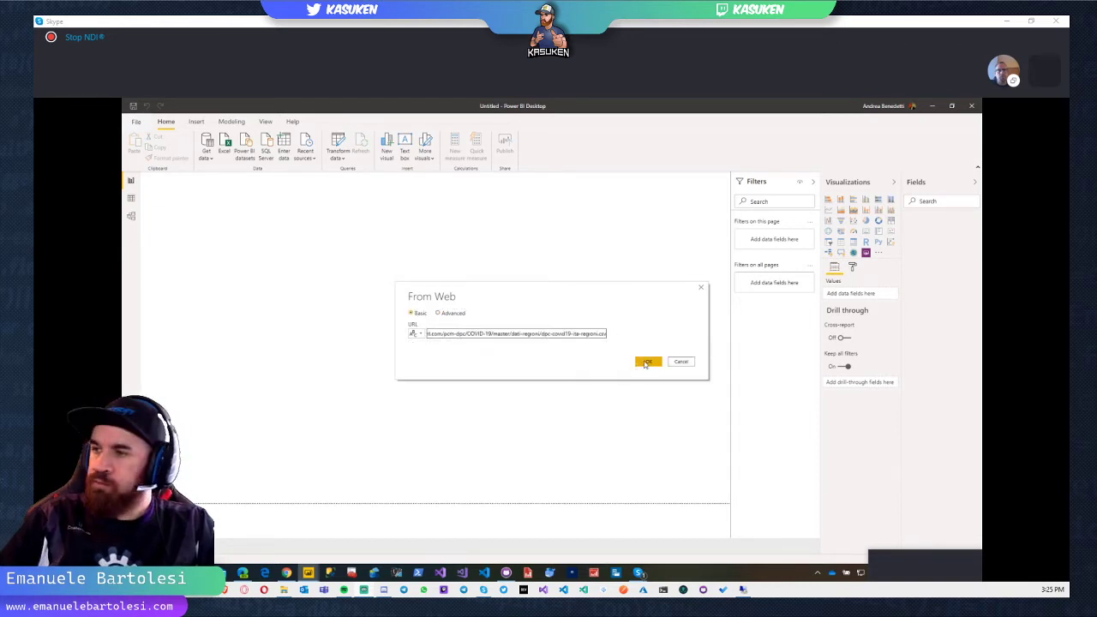
left_click(647, 361)
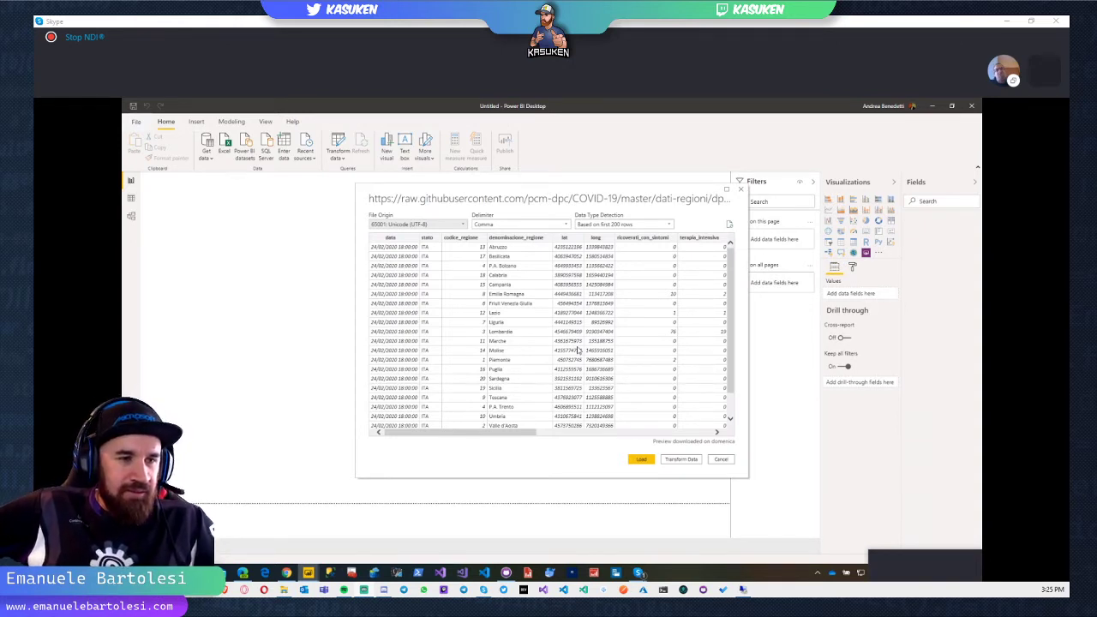
Step: Open the regional data for transformation and change the data column's type to Date, replacing the current conversion
left_click(671, 460)
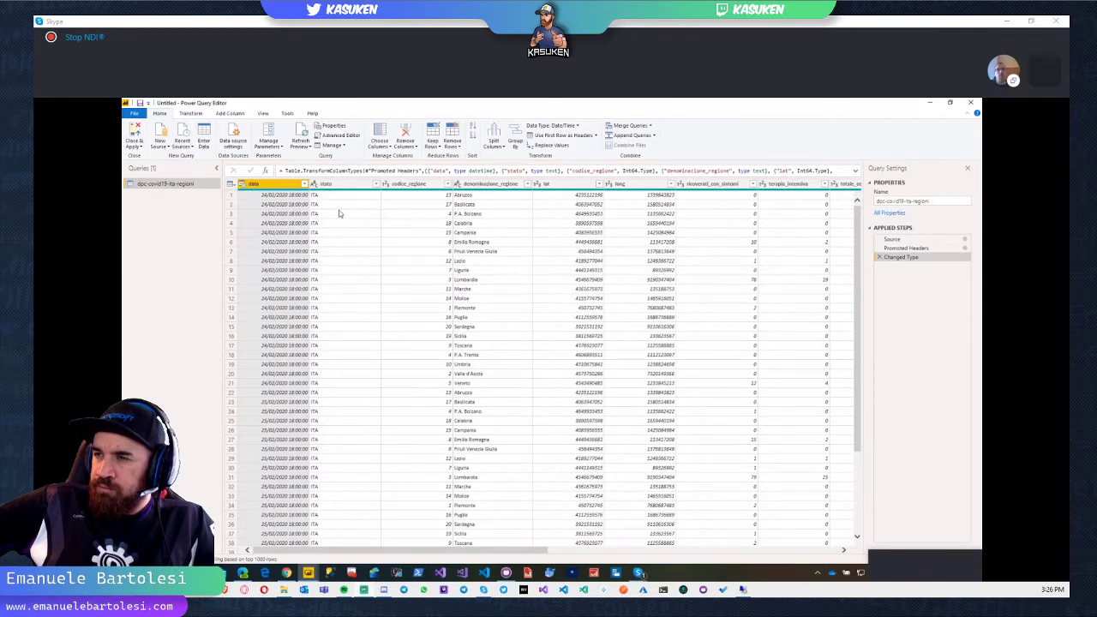
right_click(273, 186)
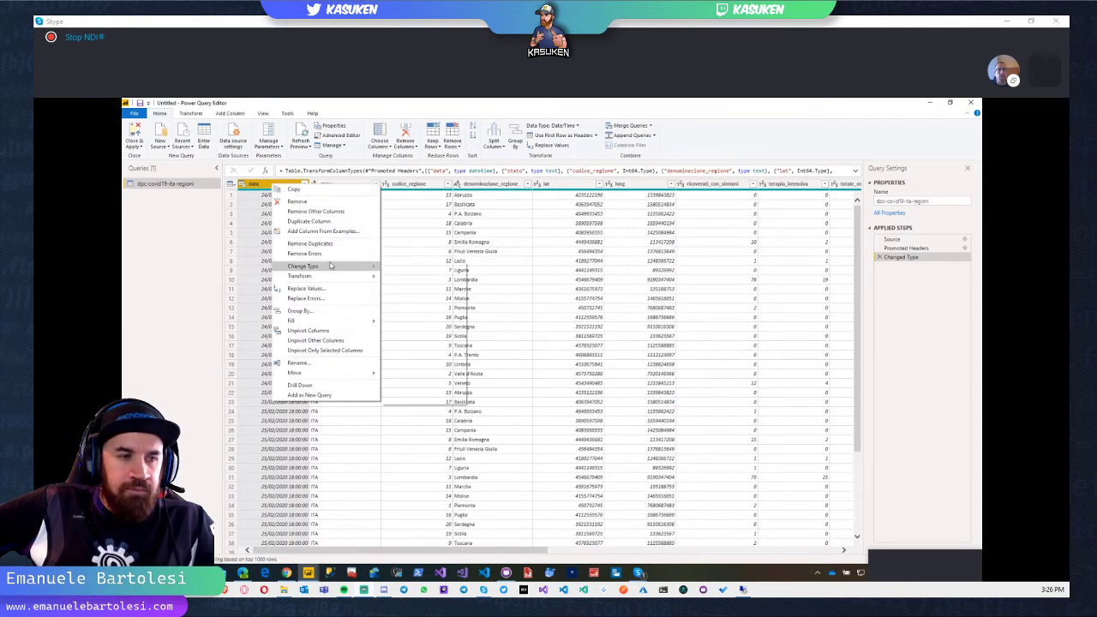
mouse_move(330, 267)
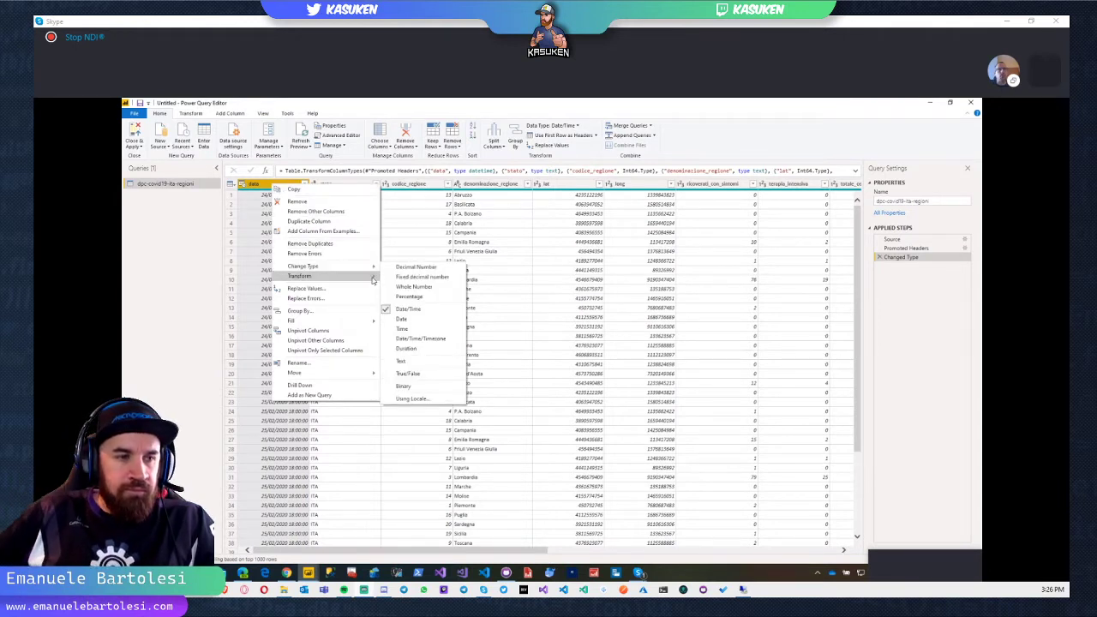
left_click(419, 323)
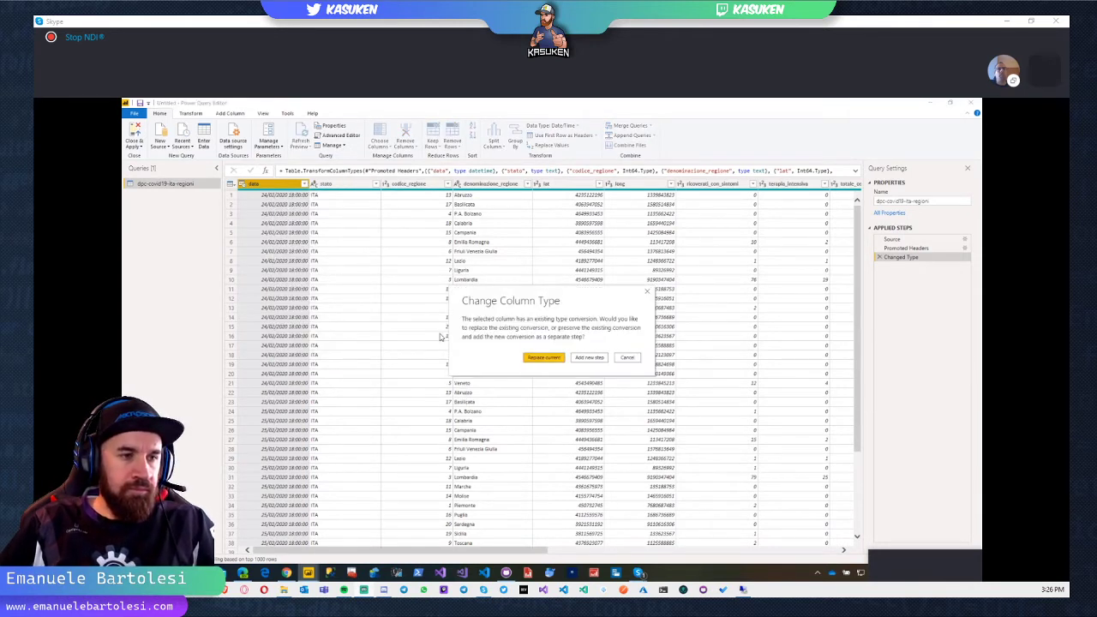
left_click(540, 358)
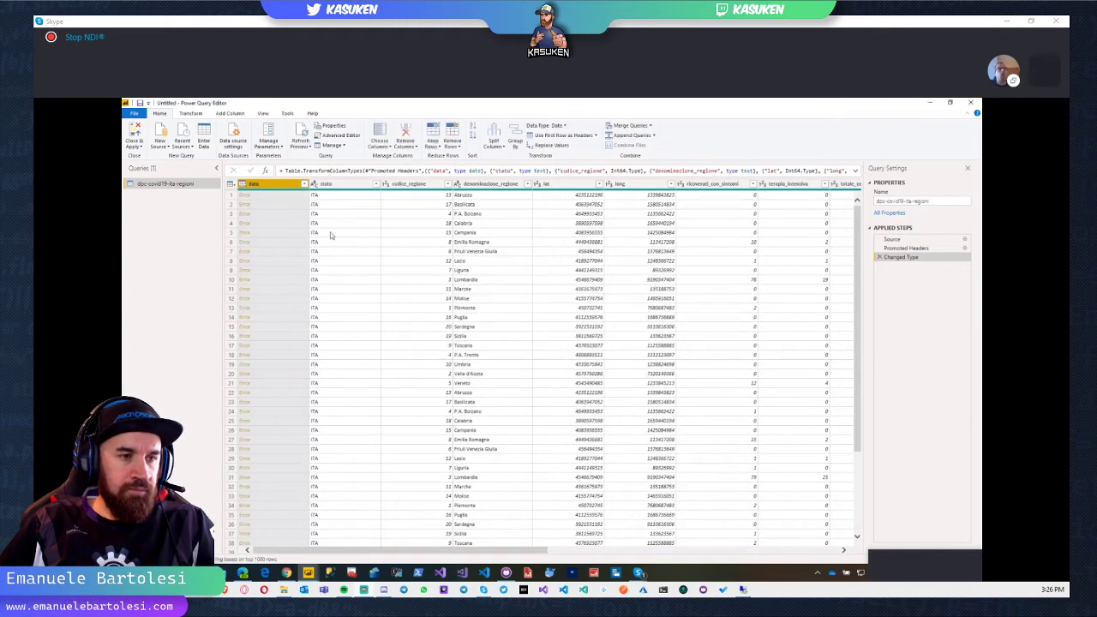
Step: Inspect the error in the data column's first row, and delete the drill-down step added to the query
left_click(243, 197)
left_click(243, 197)
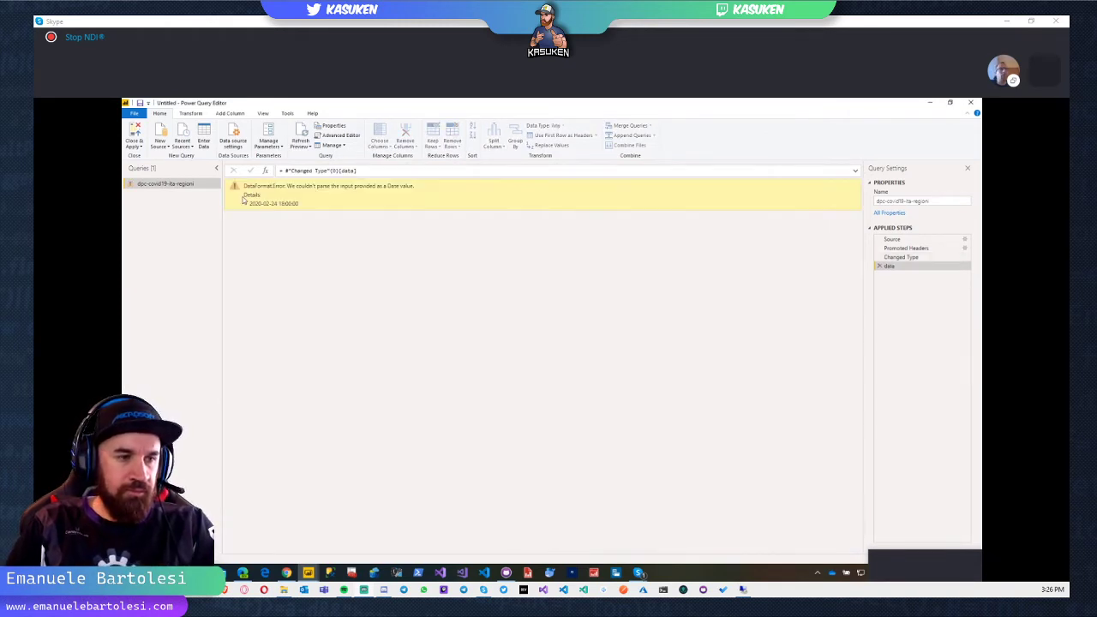
left_click(878, 267)
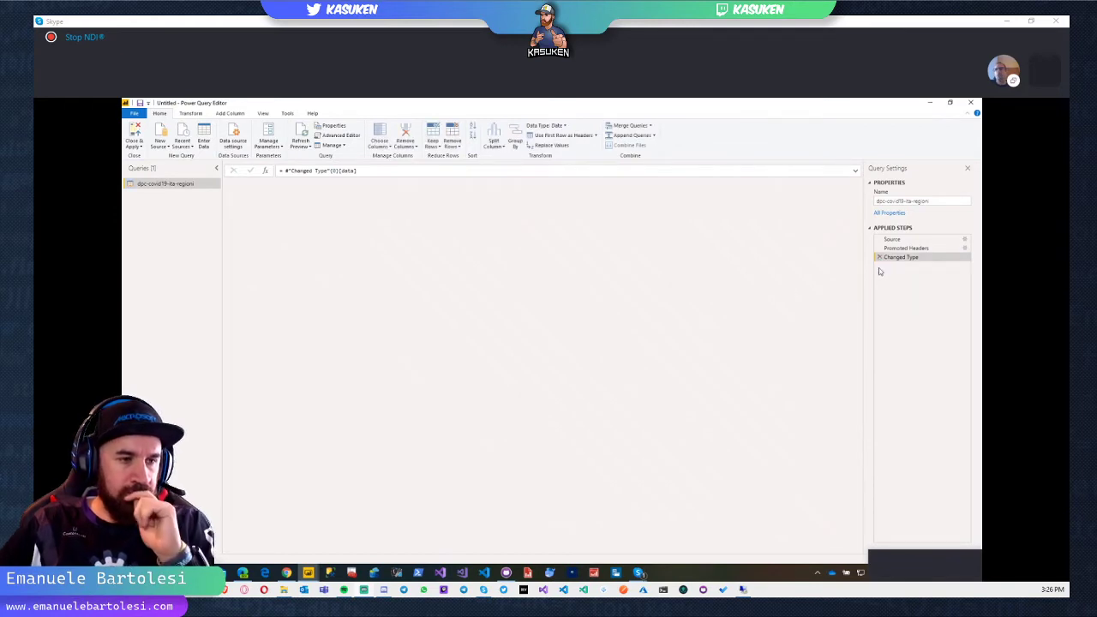
Step: Retry converting the data column to the Date type and inspect the error in its first row
left_click(878, 257)
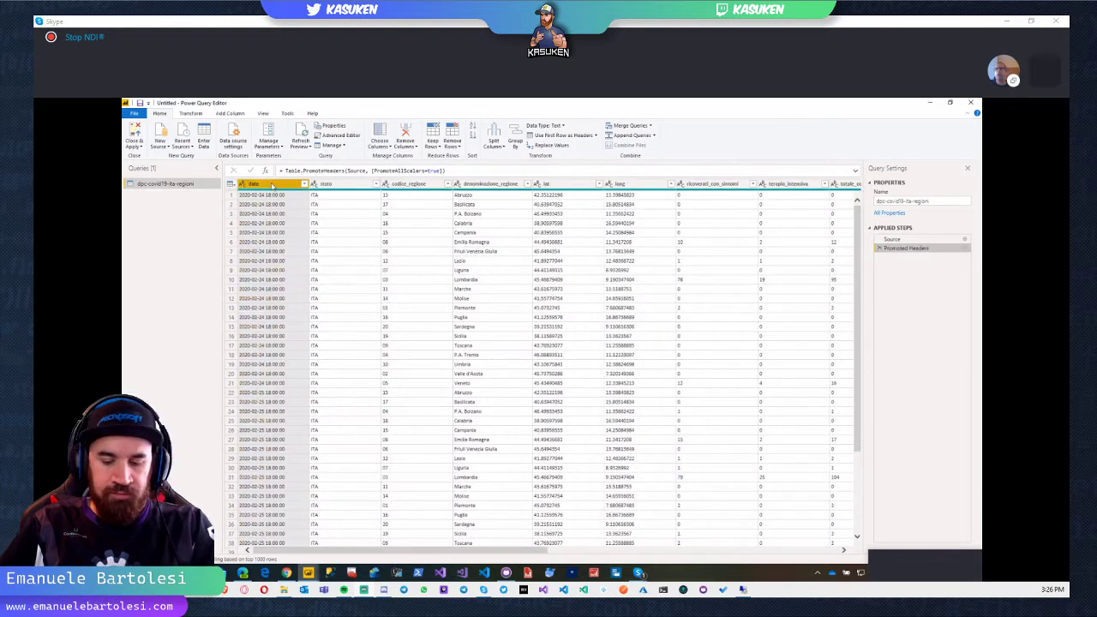
right_click(273, 186)
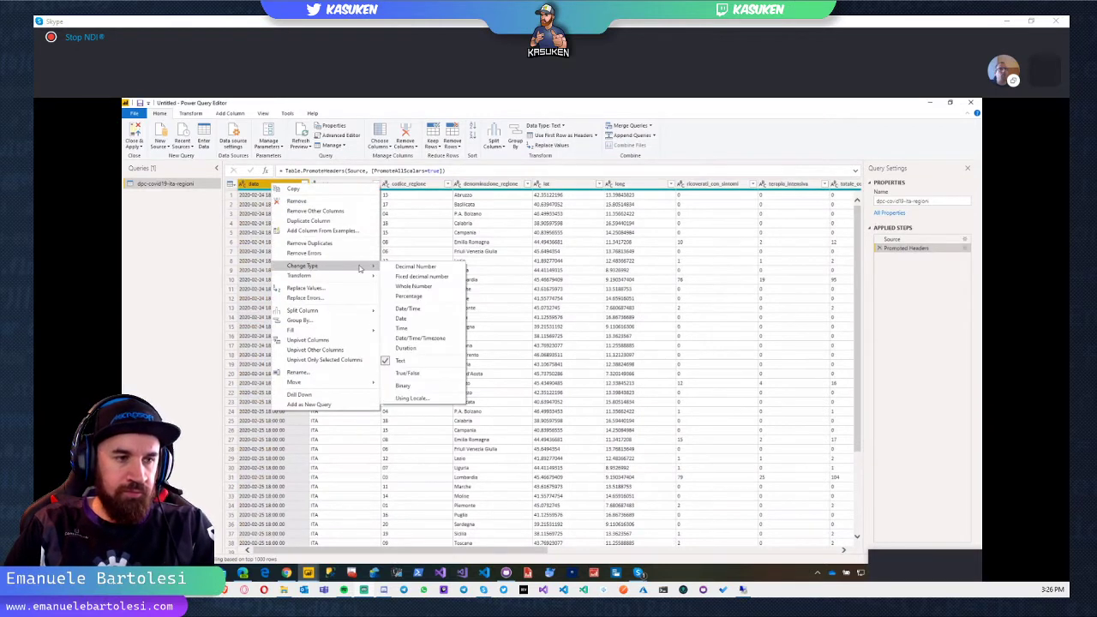
left_click(400, 319)
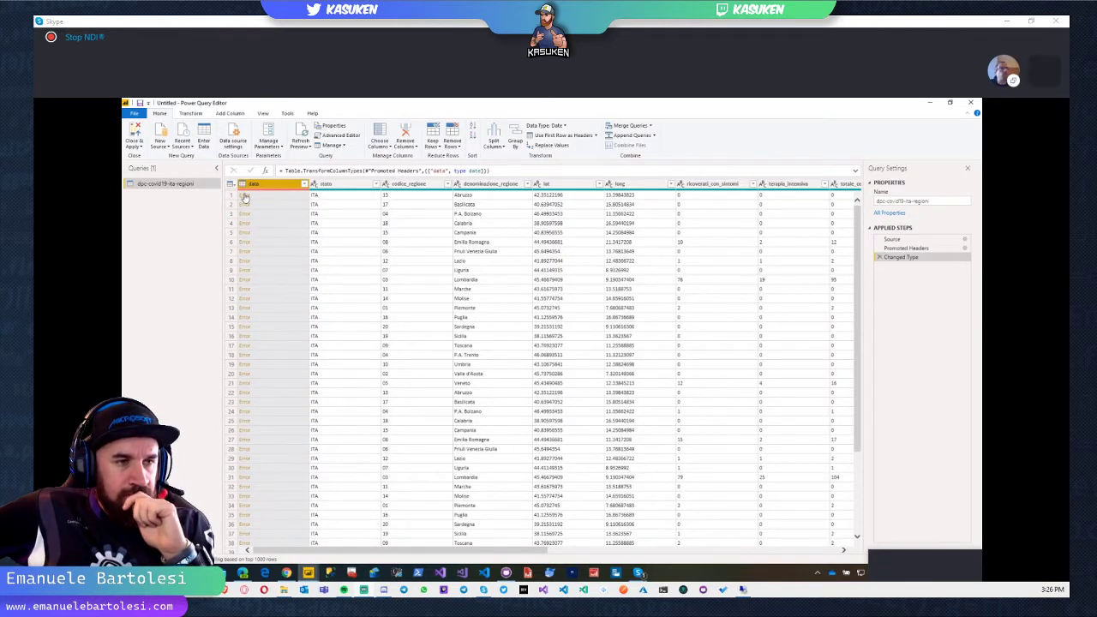
left_click(245, 196)
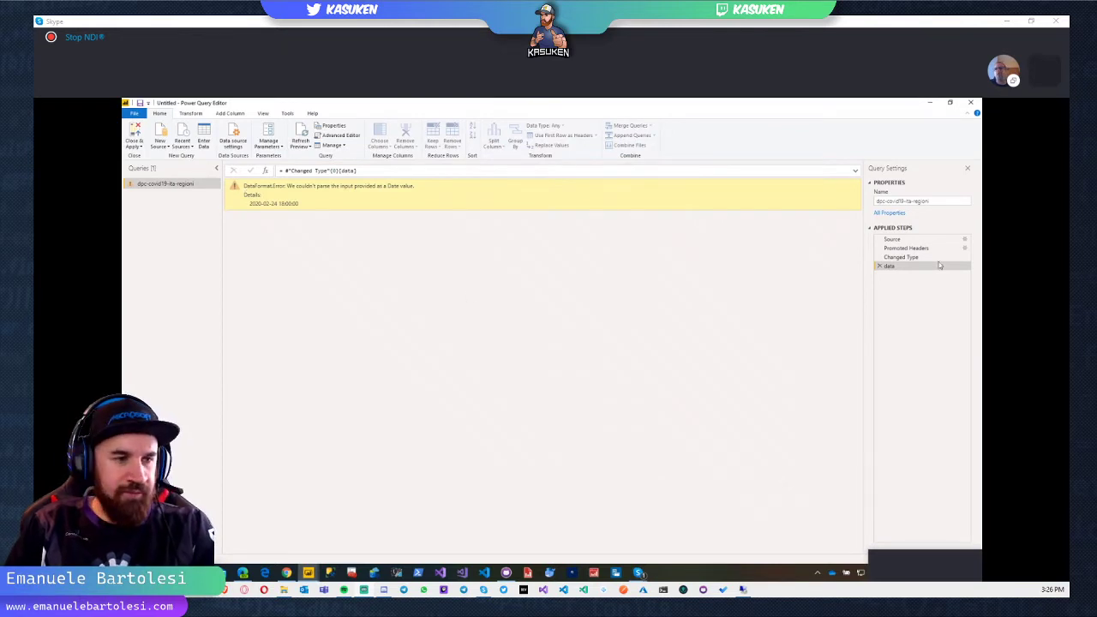
left_click(879, 267)
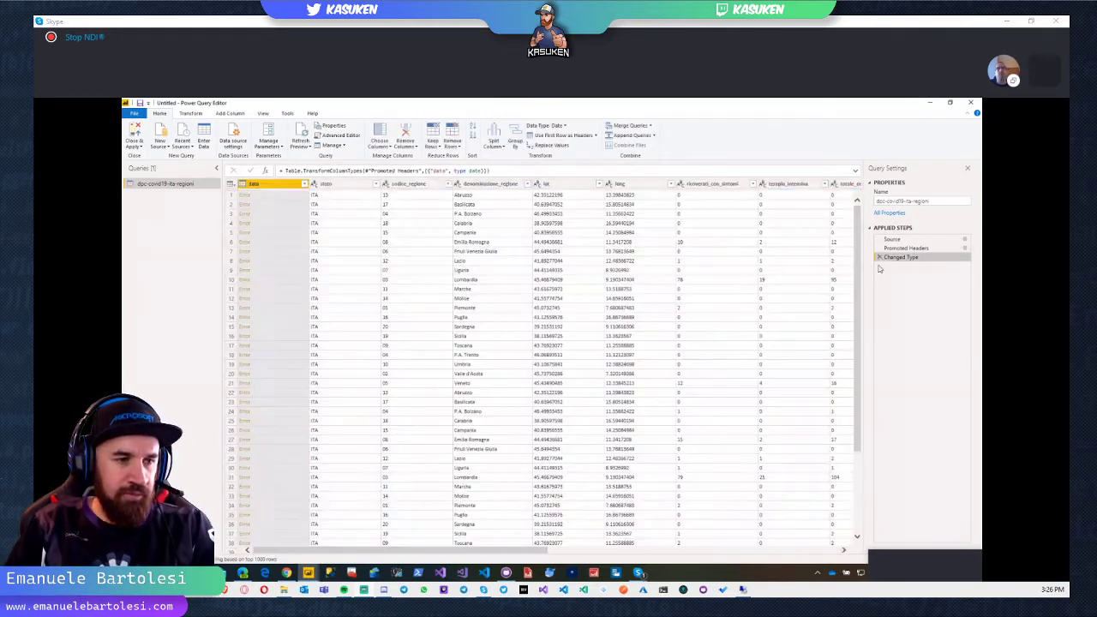
right_click(272, 185)
left_click(882, 272)
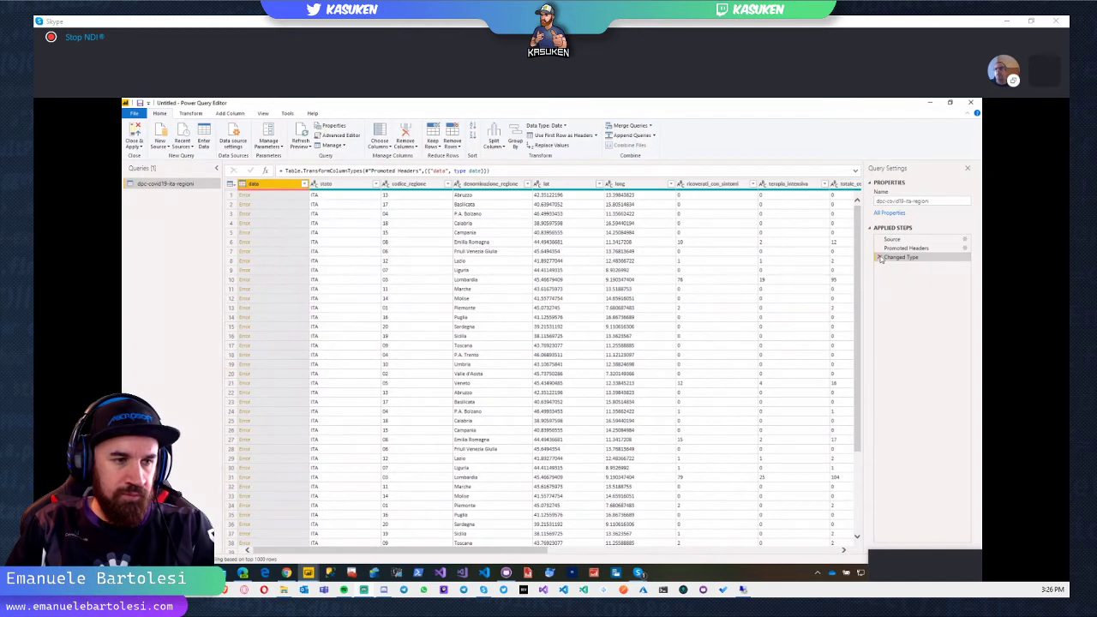
Step: Delete the failing Date conversion step and change the data column's type to Date/Time
left_click(878, 257)
right_click(285, 184)
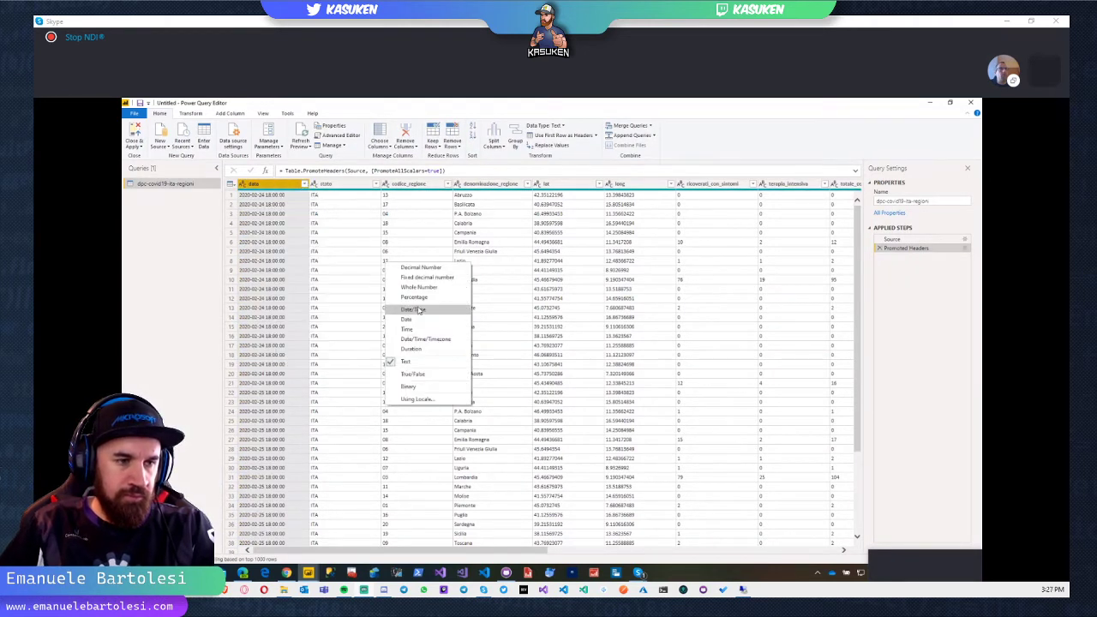
left_click(419, 309)
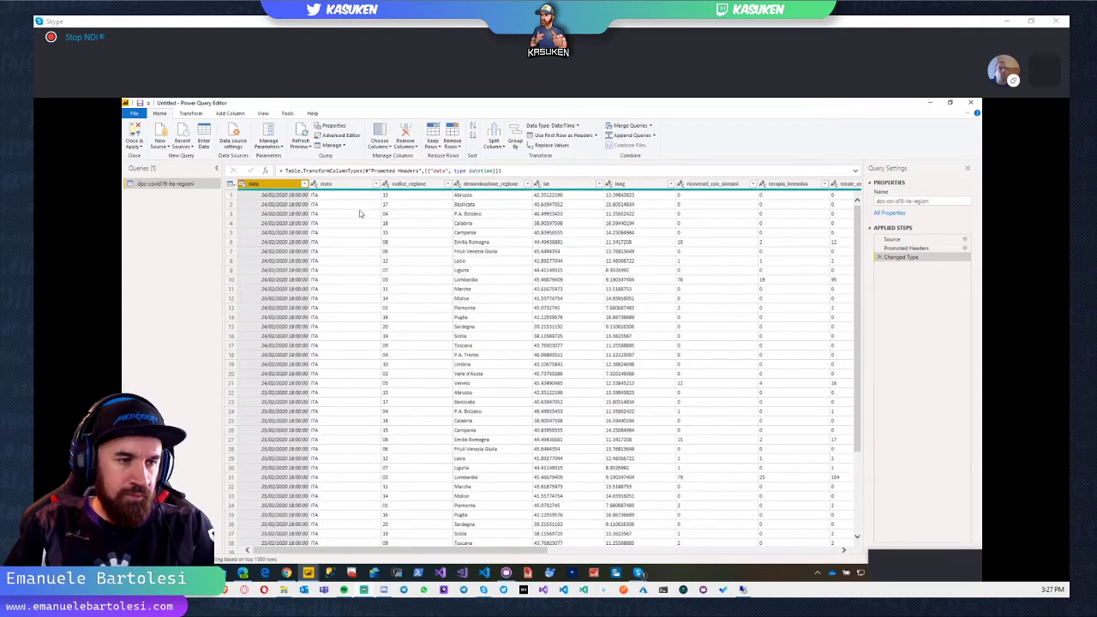
Step: Convert the data column from Date/Time to Date as a new, separate conversion step
right_click(291, 189)
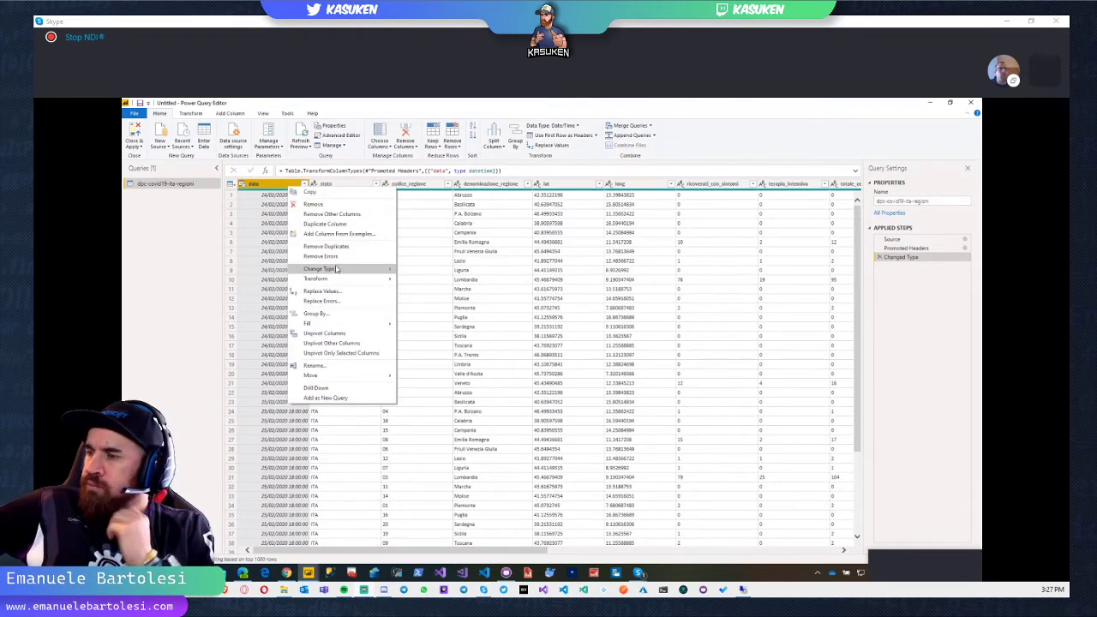
mouse_move(336, 269)
left_click(416, 322)
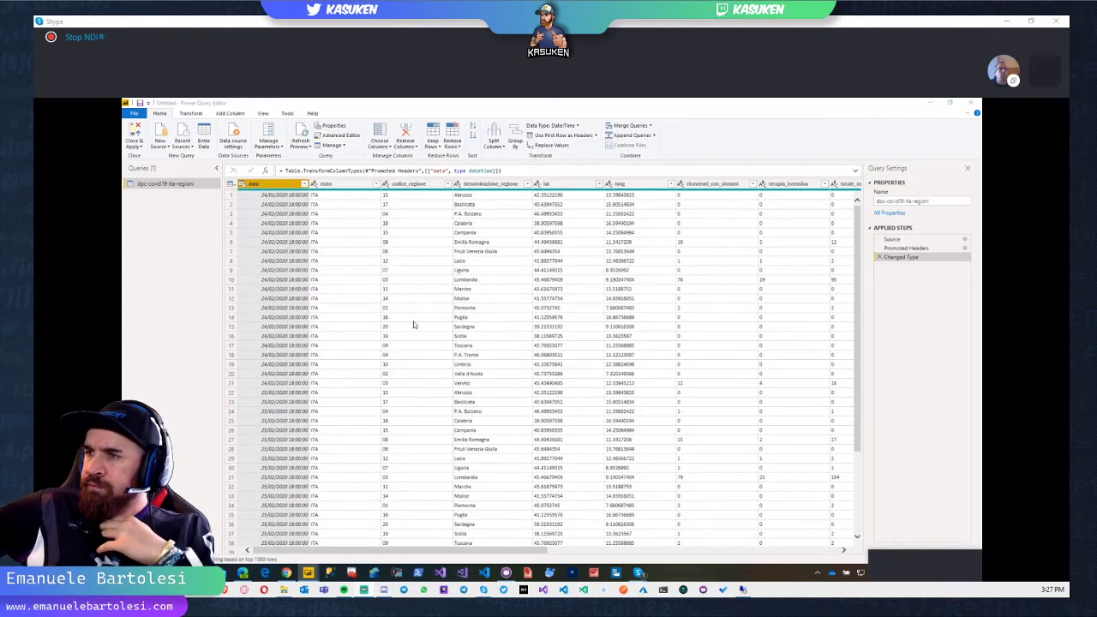
left_click(588, 359)
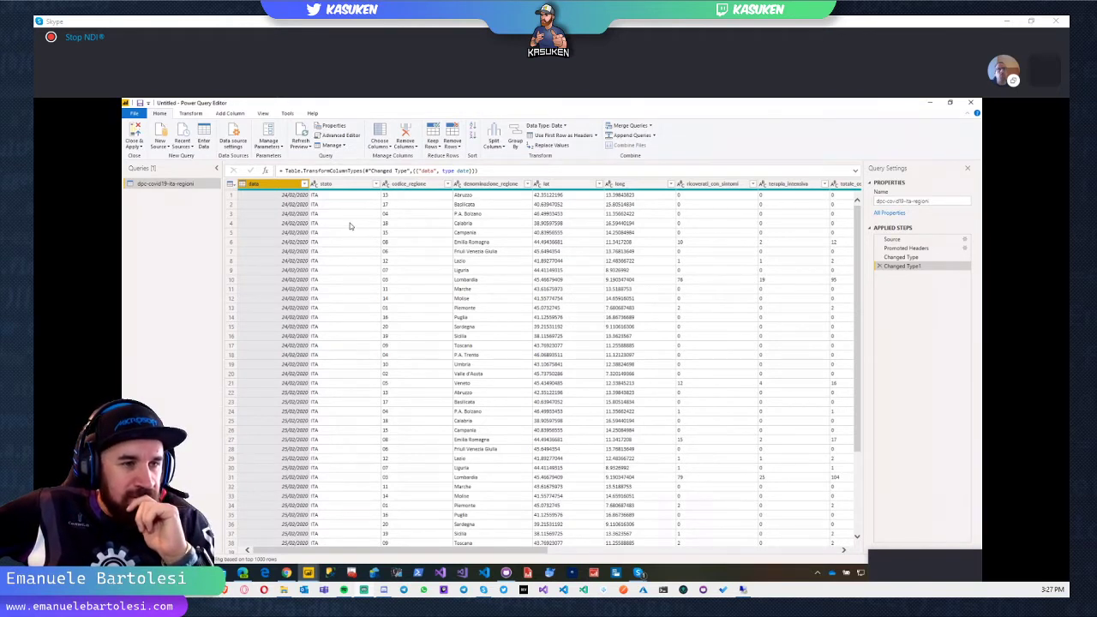
Step: Rename the query to ItalyRegions
left_click(936, 201)
key("ctrl+a")
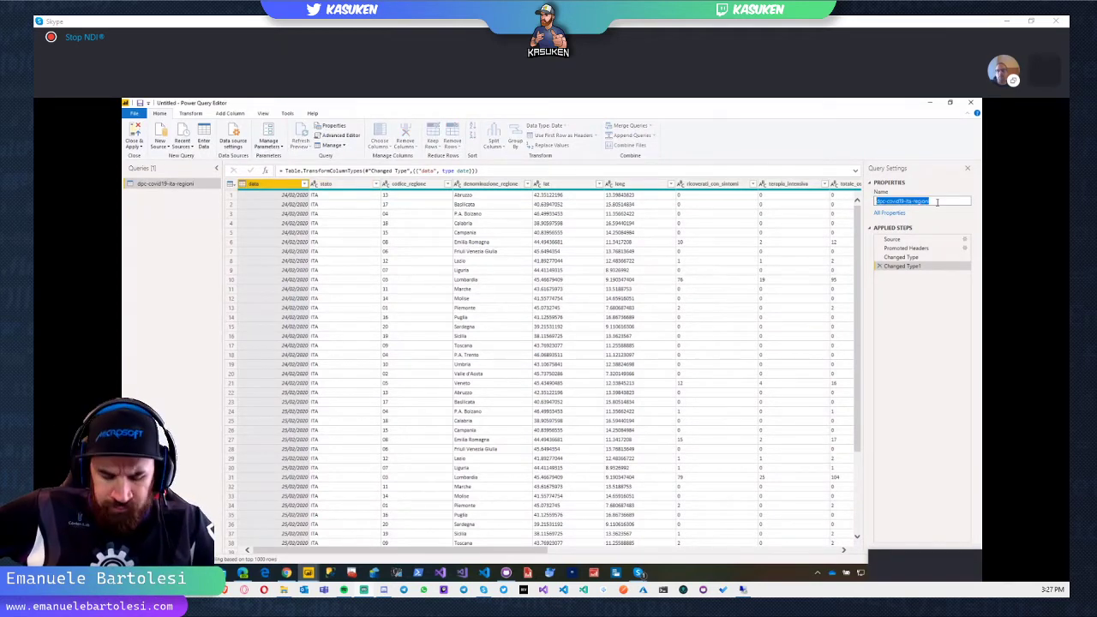
type("tabelRegion")
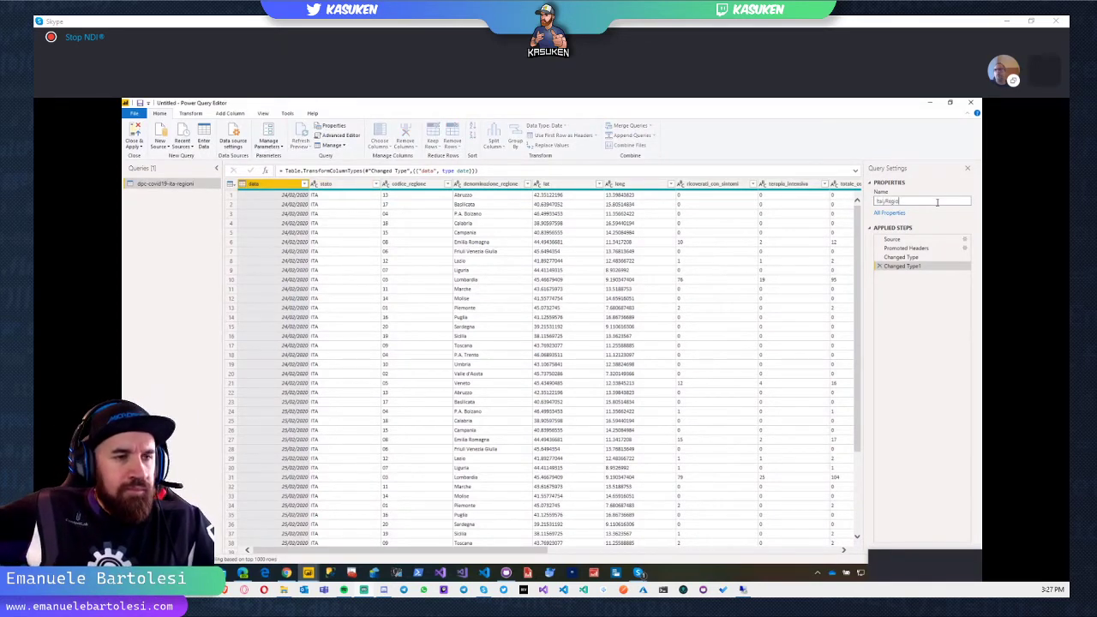
type("s")
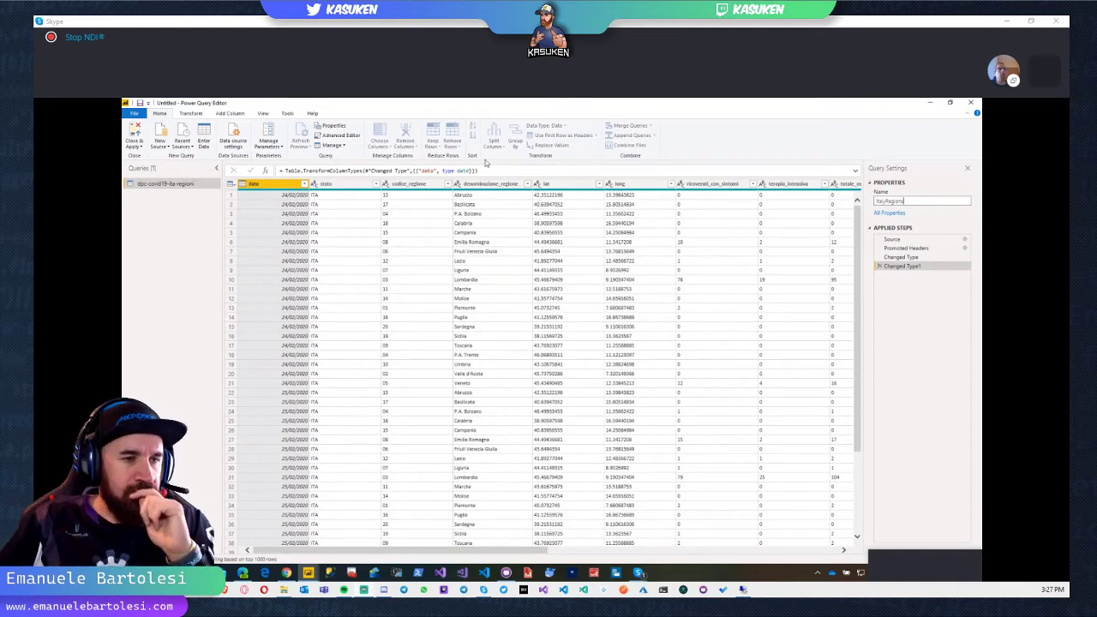
Step: Remove the stato column from the ItalyRegions query
left_click(351, 189)
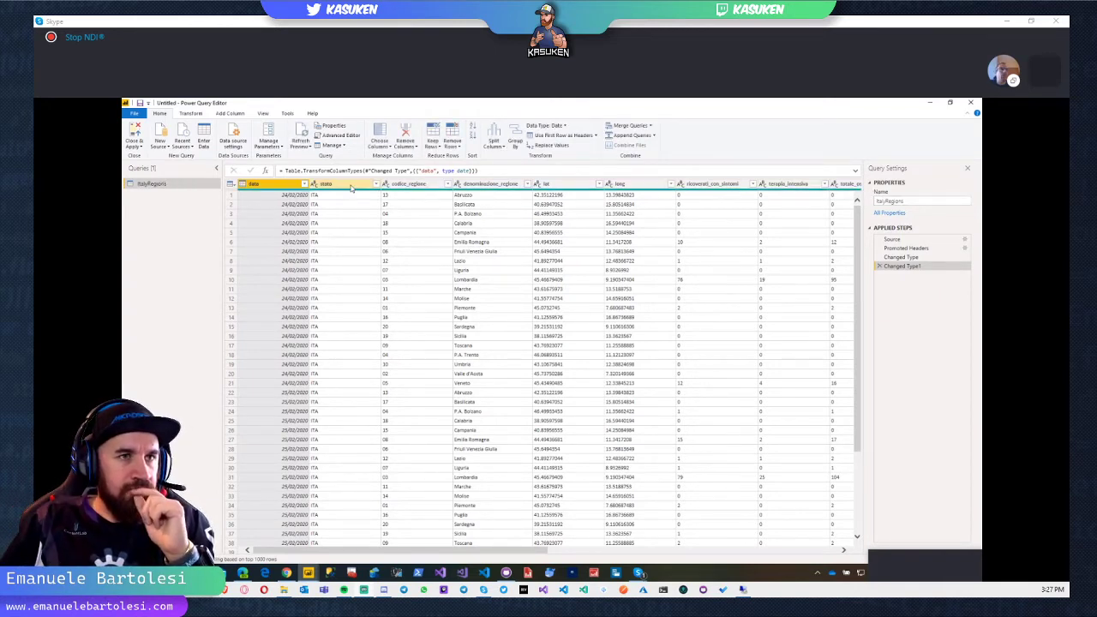
right_click(350, 189)
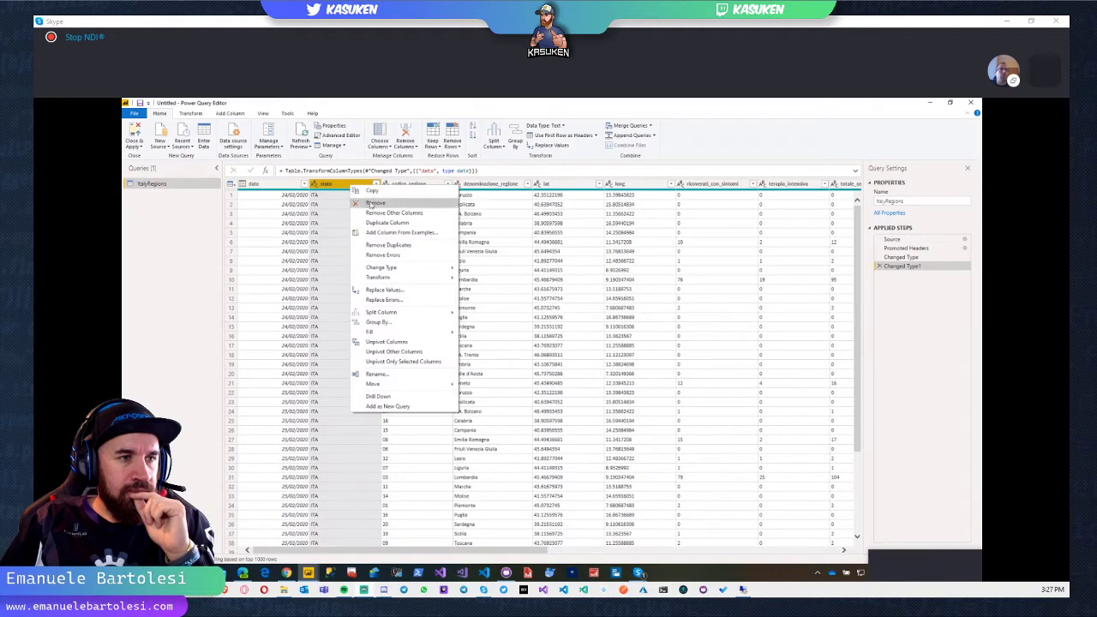
left_click(369, 201)
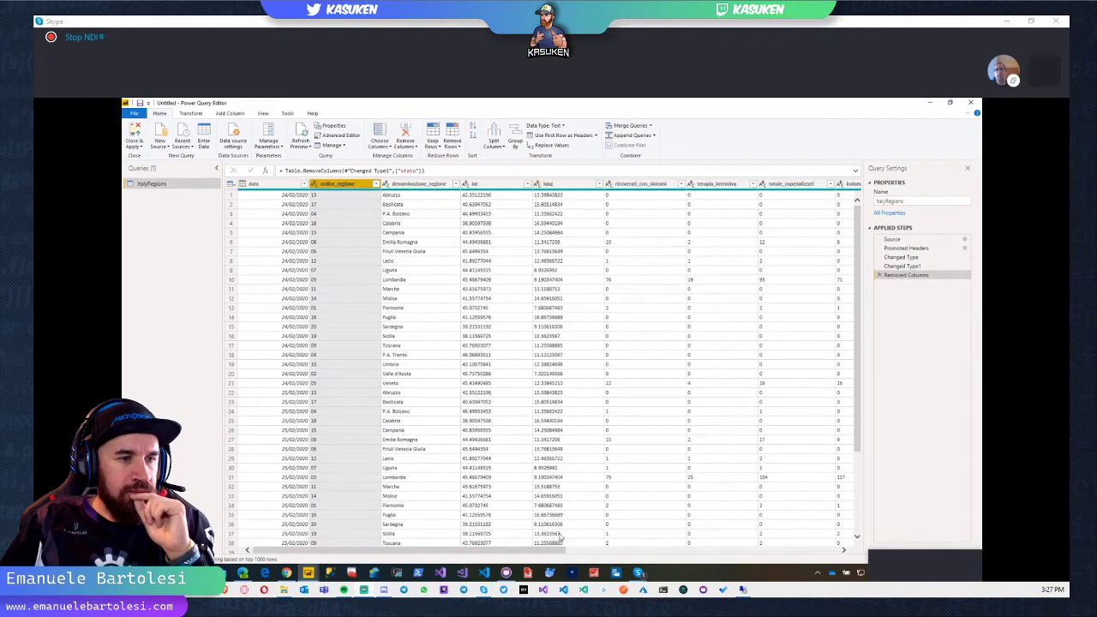
Step: Change the type of the columns from ricoverati_con_sintomi through nuovi_attualmente_positivi to Whole Number
left_click_drag(559, 553, 617, 552)
left_click_drag(661, 556, 678, 555)
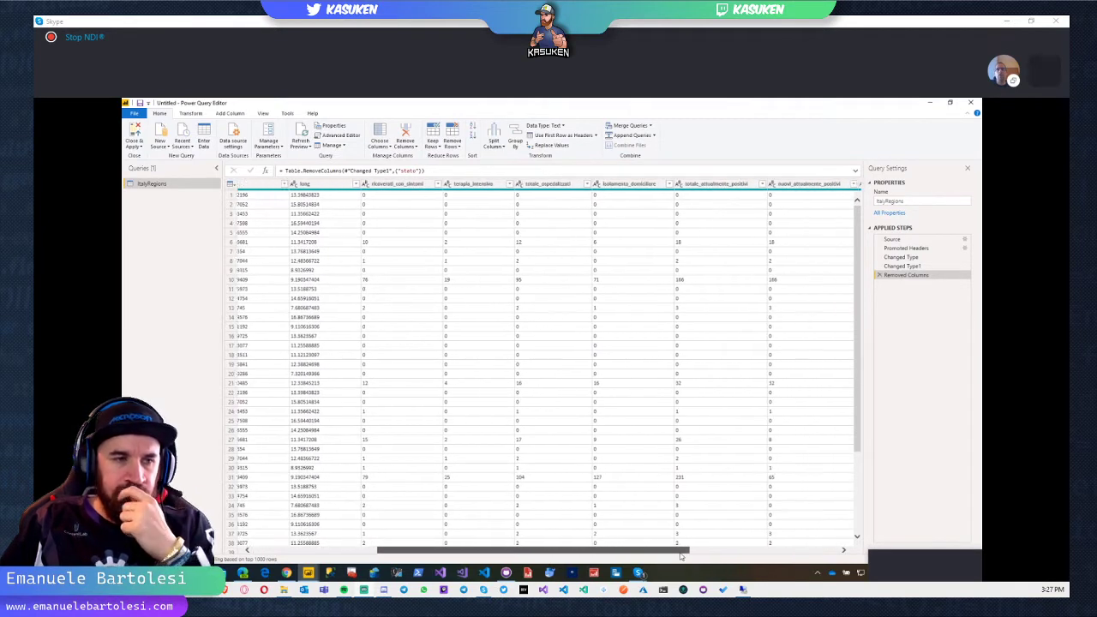
left_click(385, 185)
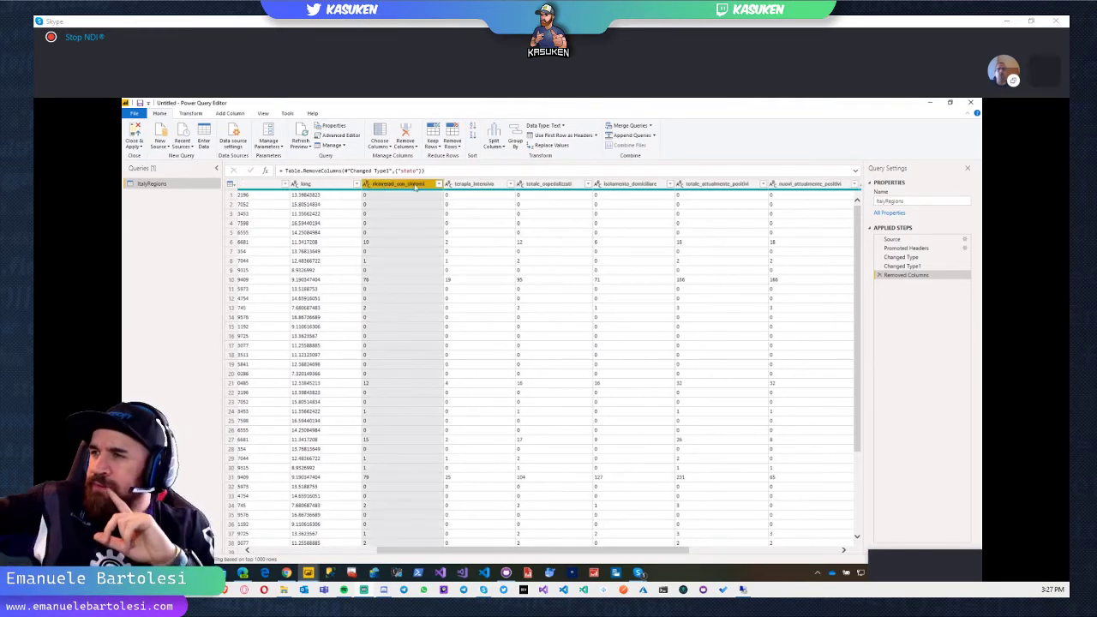
left_click(809, 184, "shift")
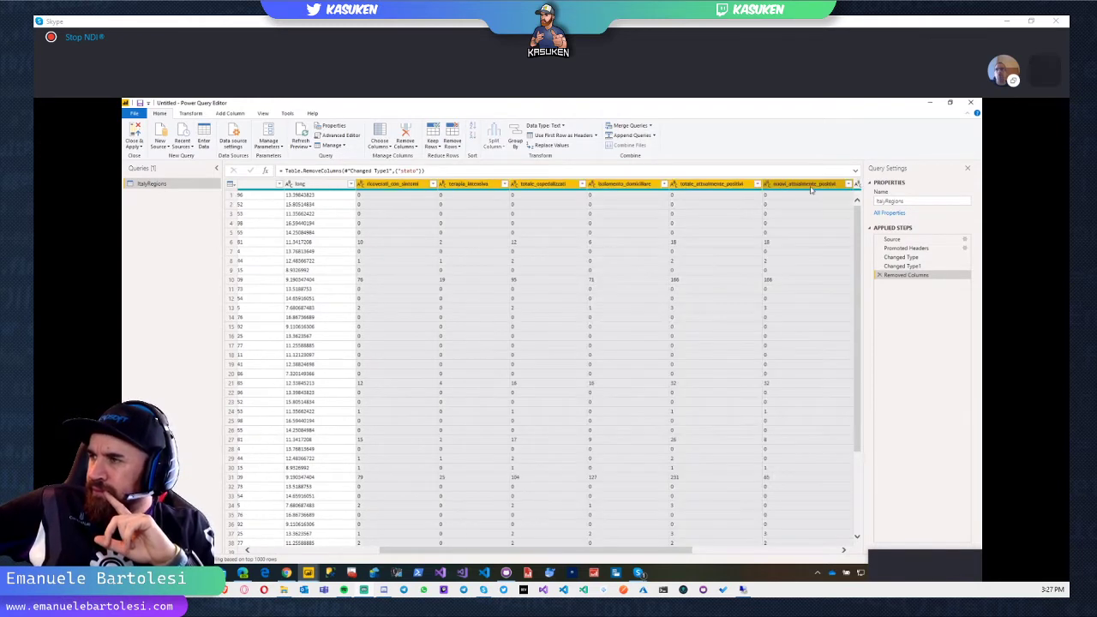
right_click(811, 185)
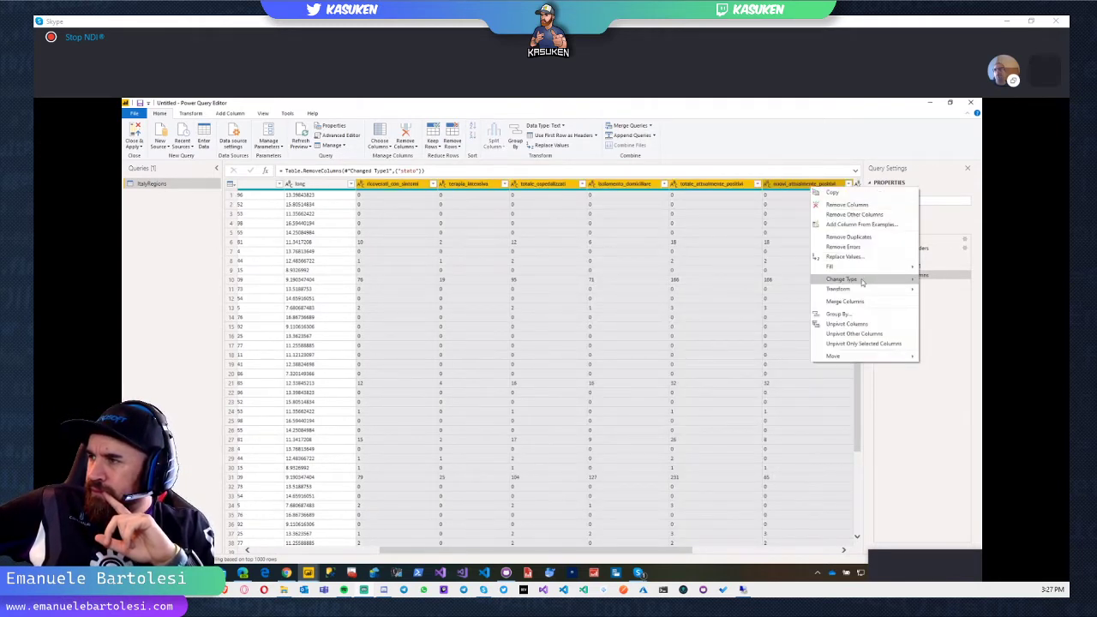
mouse_move(862, 282)
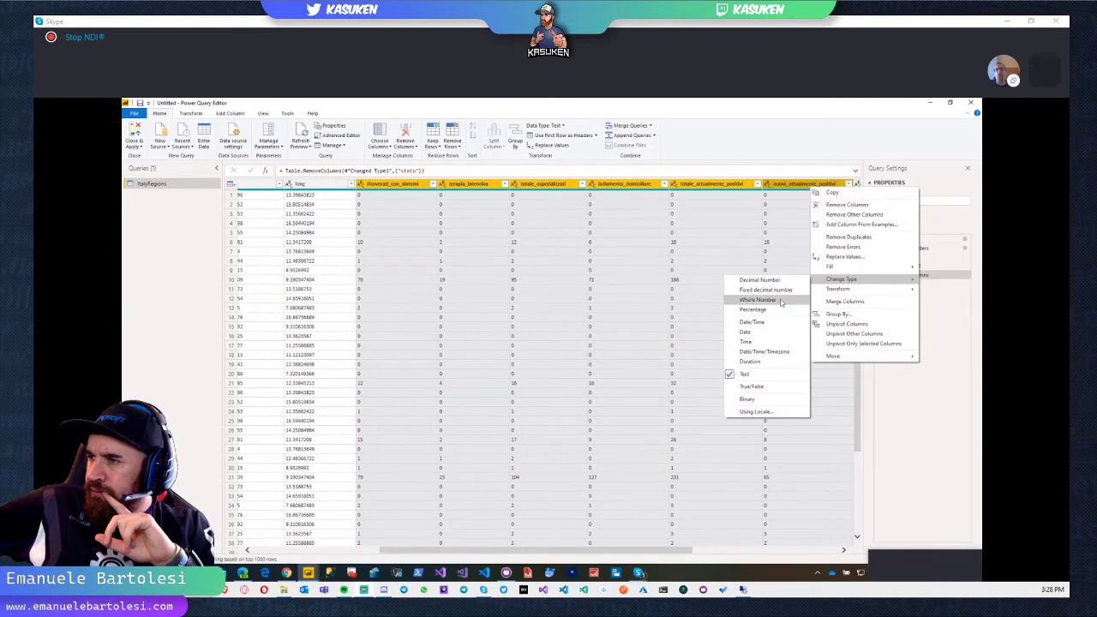
left_click(780, 302)
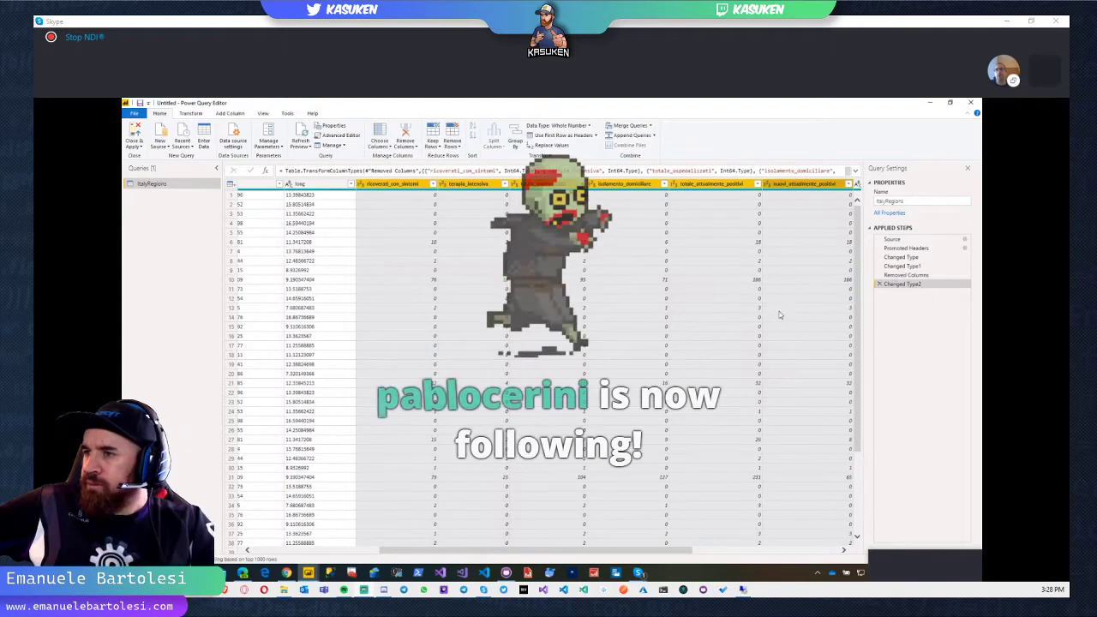
Step: Change the type of the columns from dimessi_guariti through tamponi to Whole Number
left_click(720, 552)
left_click_drag(720, 553, 818, 556)
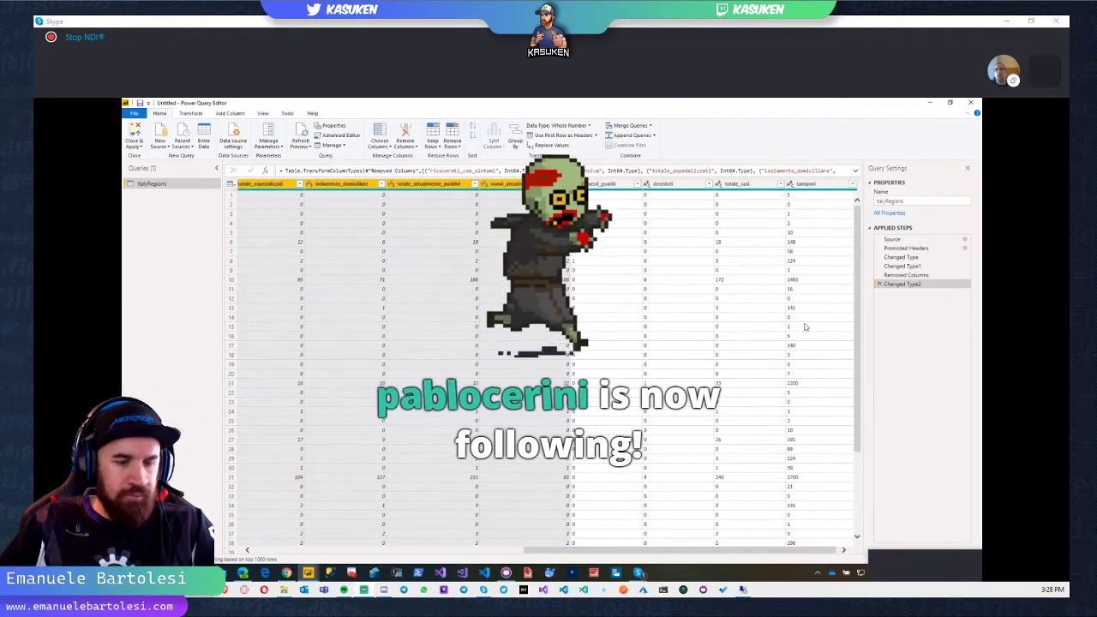
left_click(610, 183)
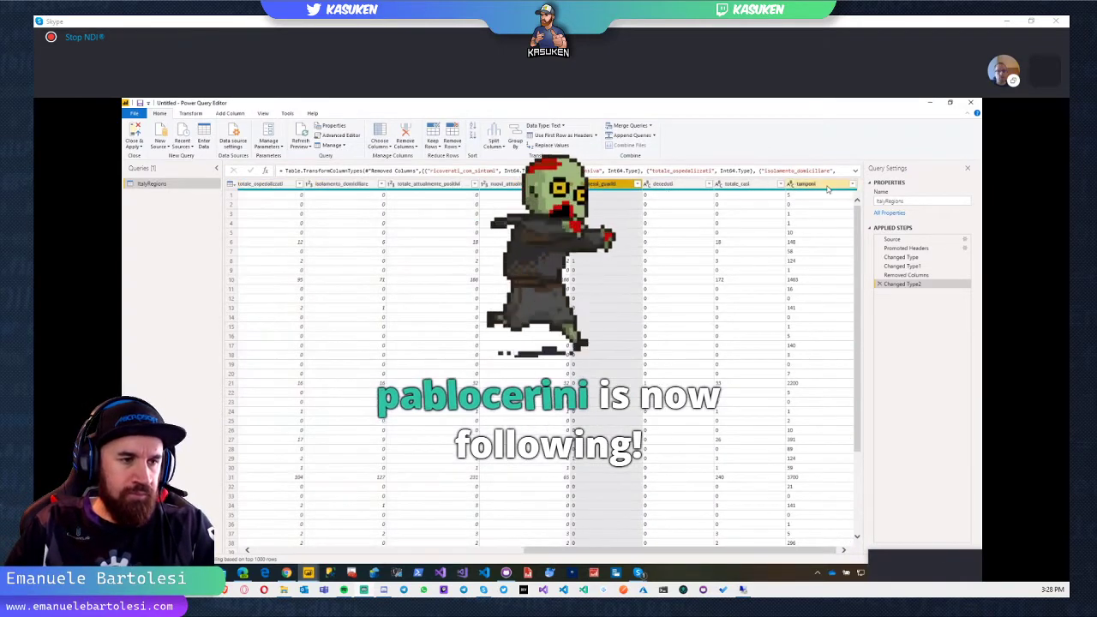
left_click(813, 183, "shift")
right_click(827, 185)
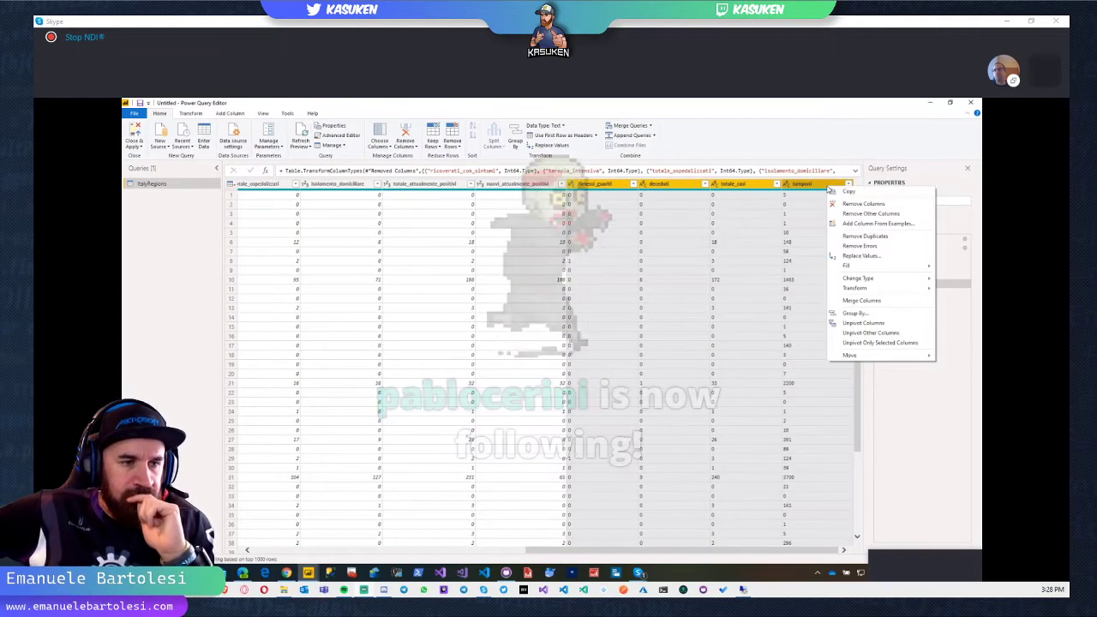
mouse_move(848, 282)
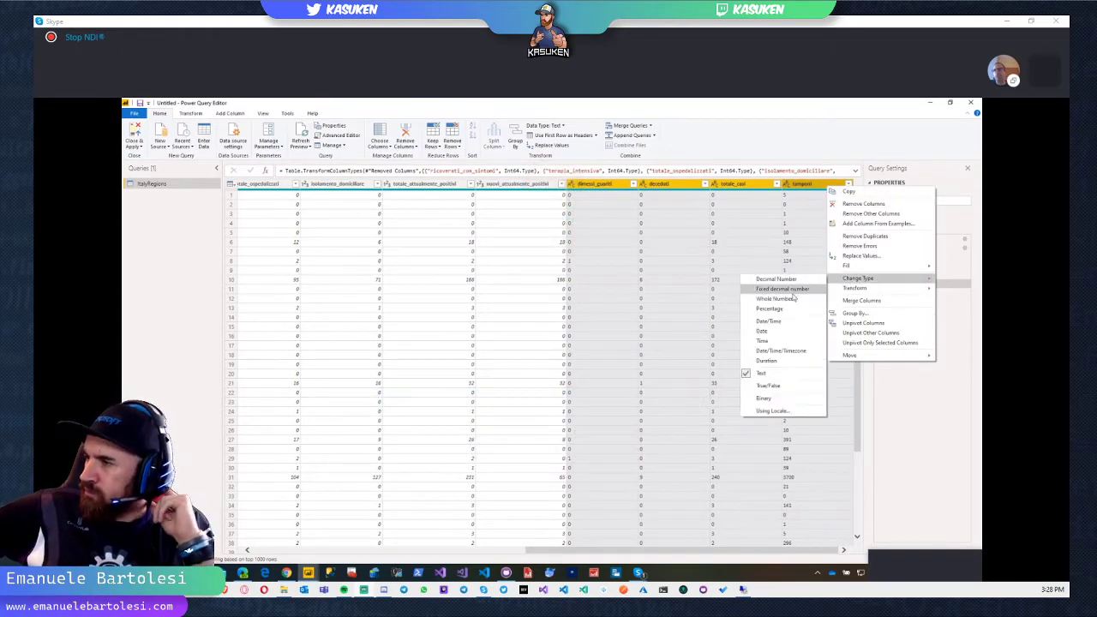
left_click(767, 298)
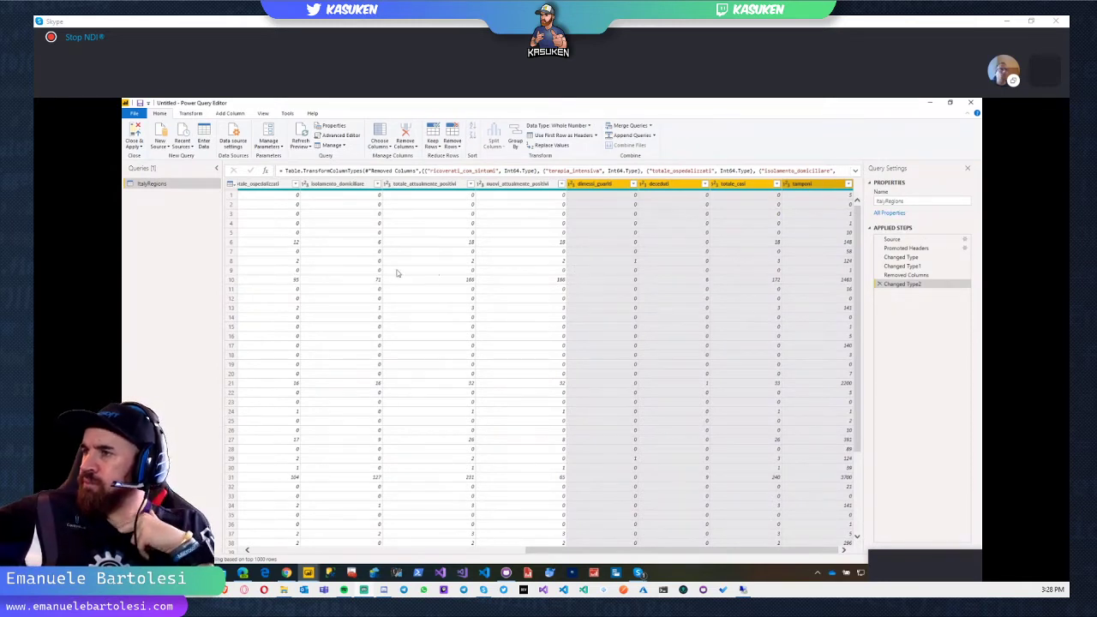
Step: Close the query editor applying the changes, and enlarge the ItalyRegions table in the model view to show all its fields
left_click(135, 147)
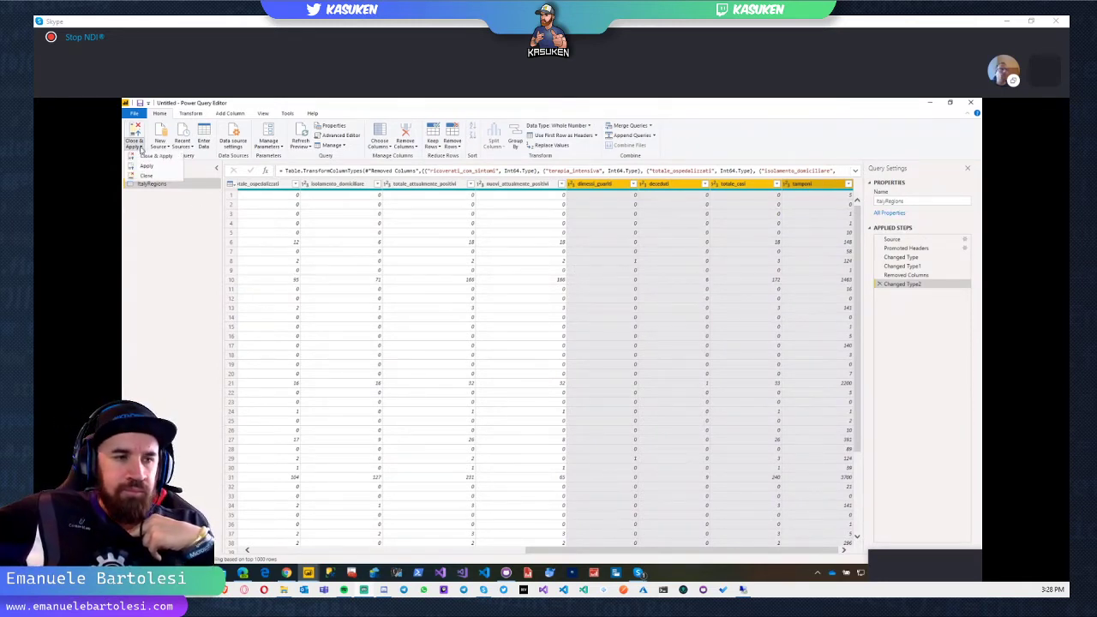
left_click(149, 157)
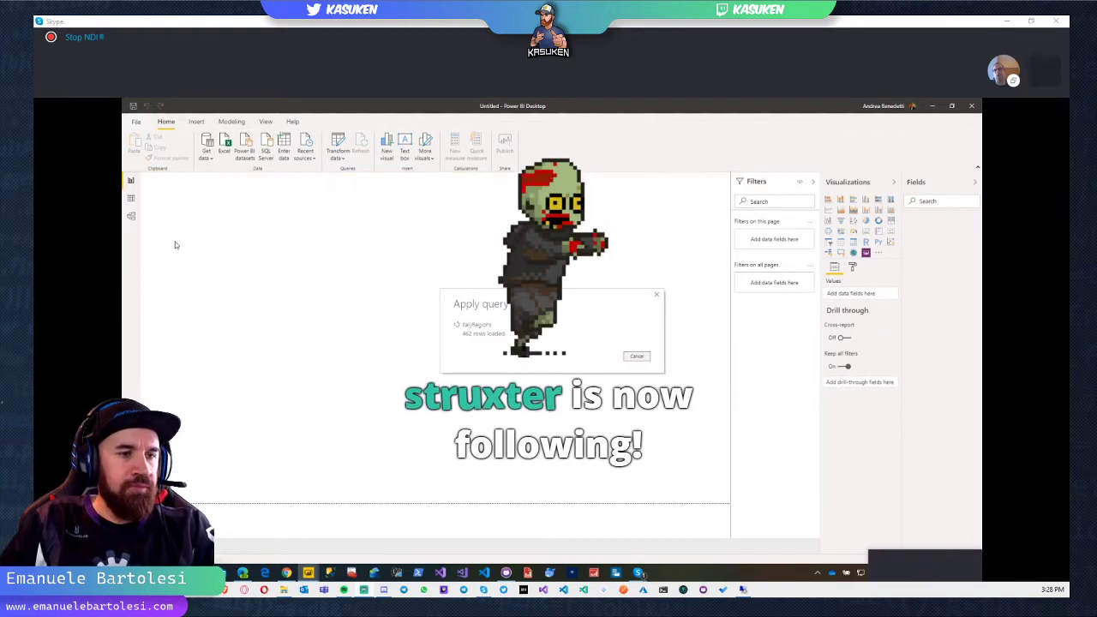
left_click(131, 217)
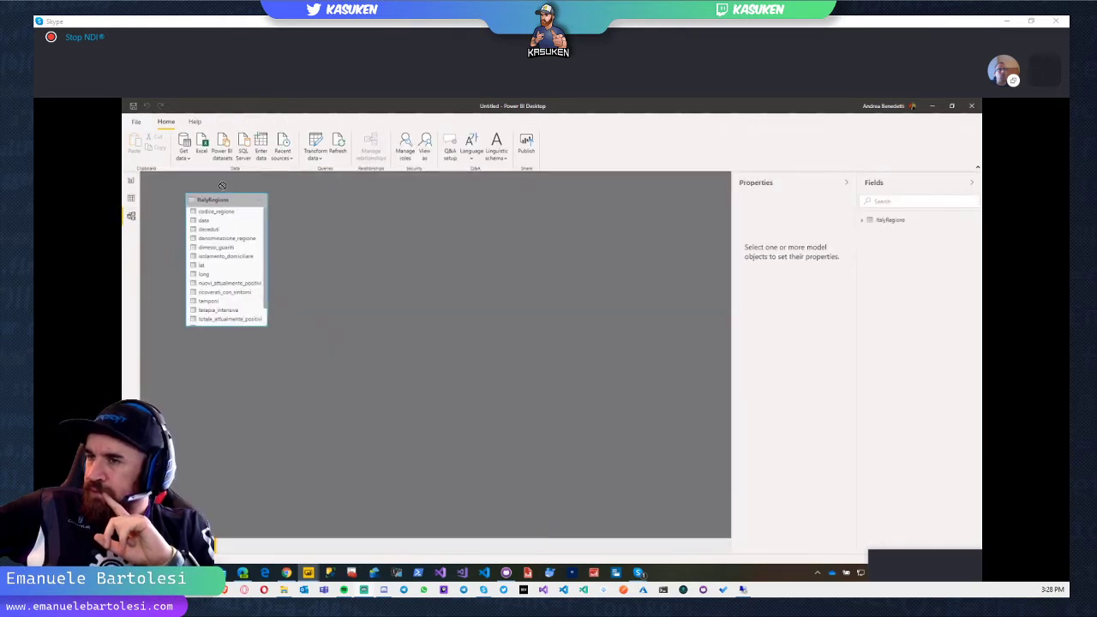
left_click_drag(266, 324, 283, 351)
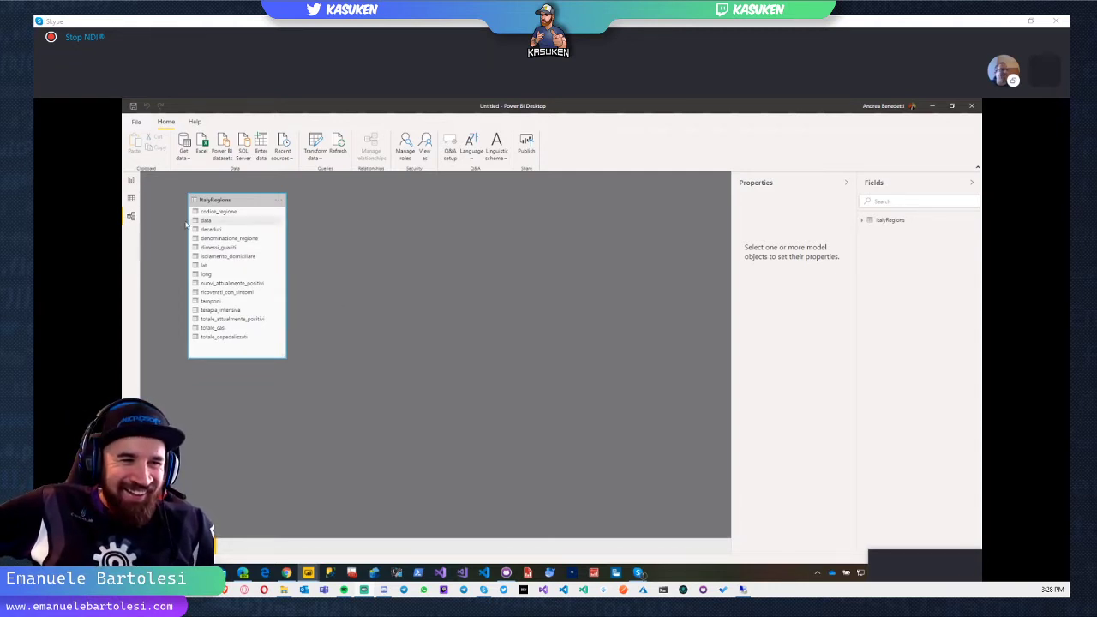
Step: Review the loaded ItalyRegions rows in the data view, and add denominazione_regione to the report page as a table
left_click(133, 198)
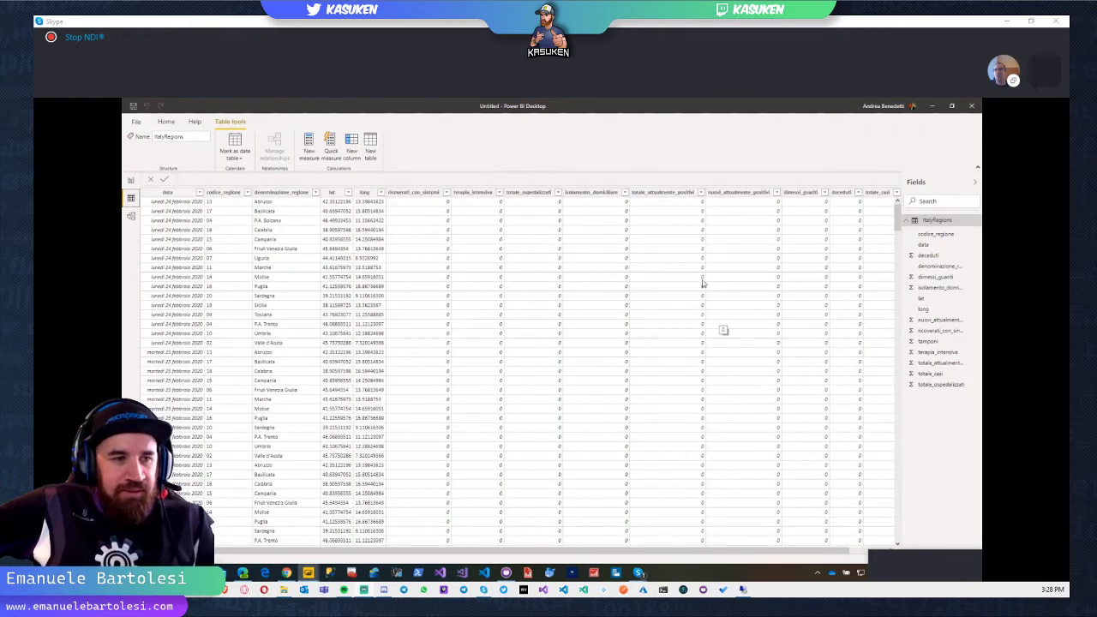
left_click(131, 181)
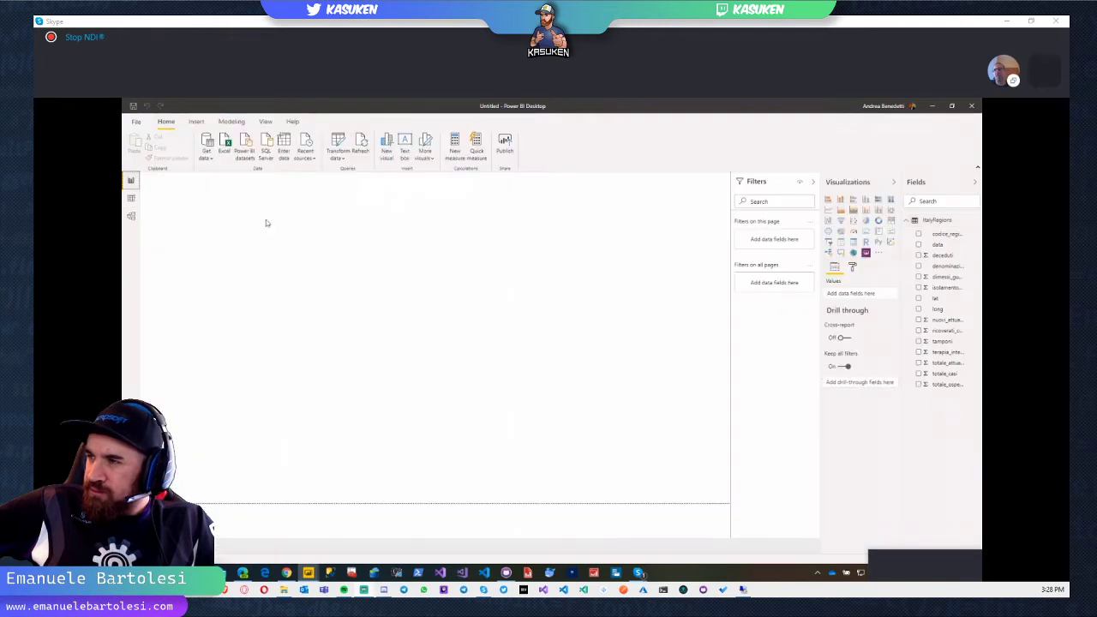
left_click(918, 267)
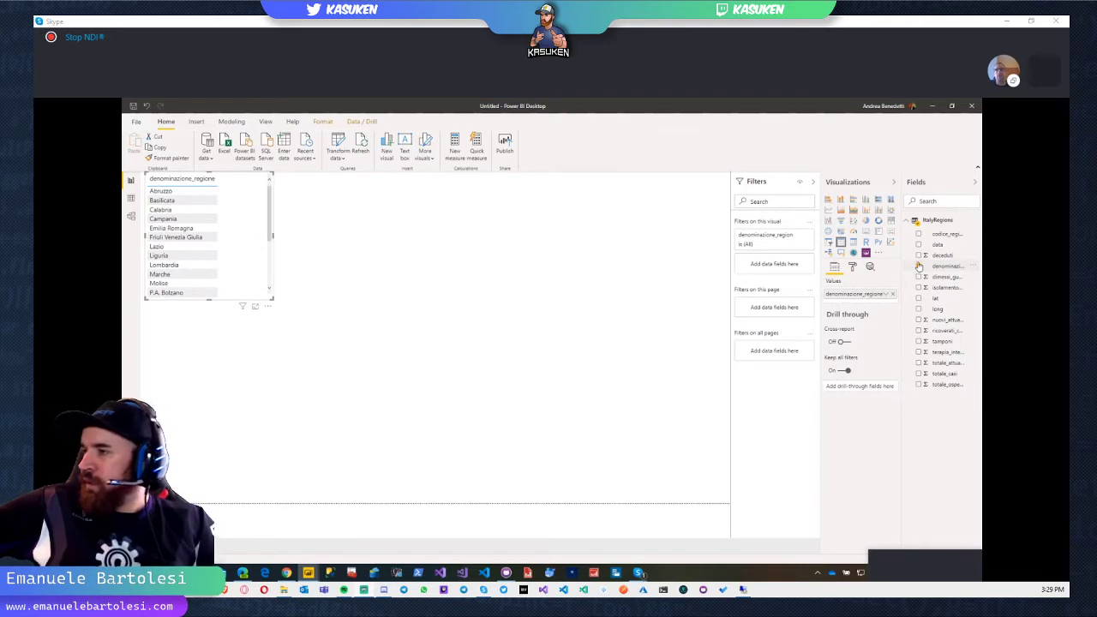
Step: Resize the denominazione_regione table narrower and taller to fit all regions, and convert it to a slicer
left_click_drag(271, 298, 242, 396)
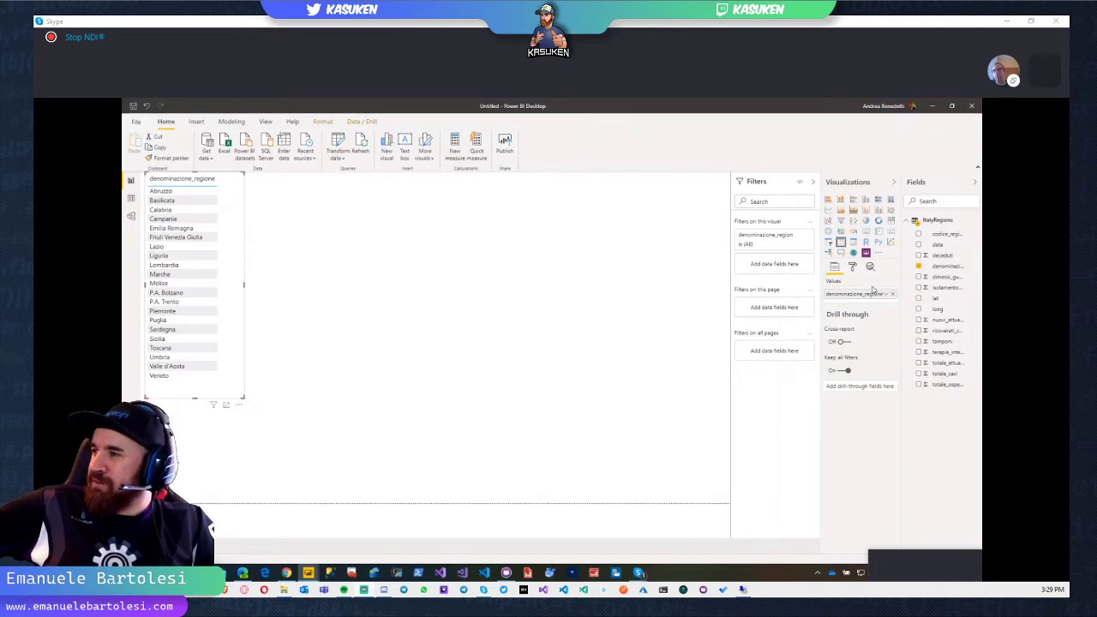
left_click(829, 244)
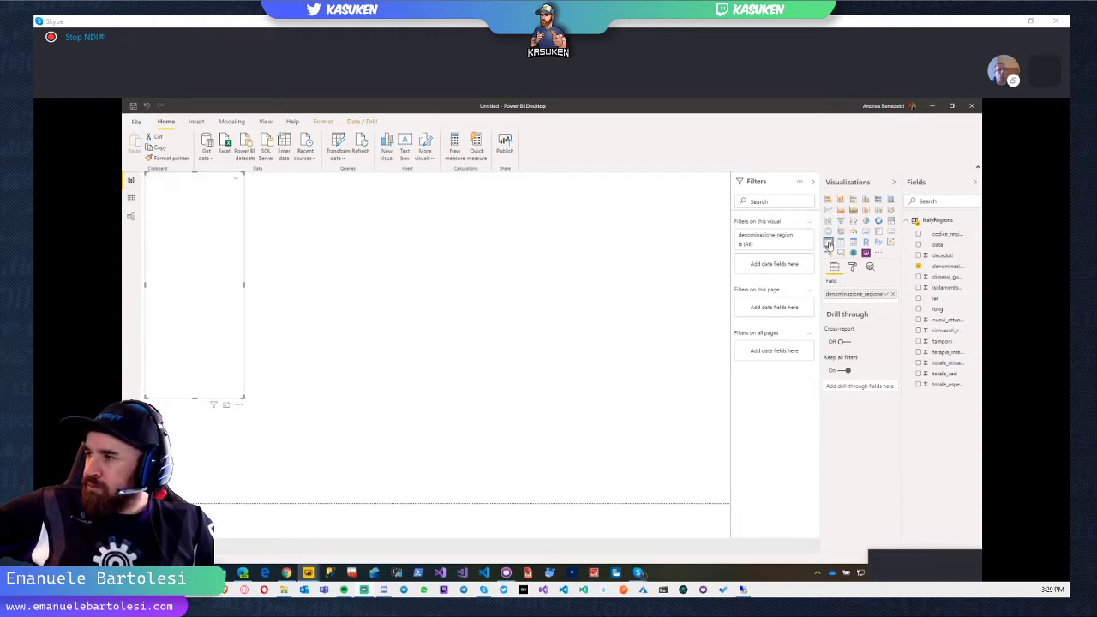
left_click(576, 252)
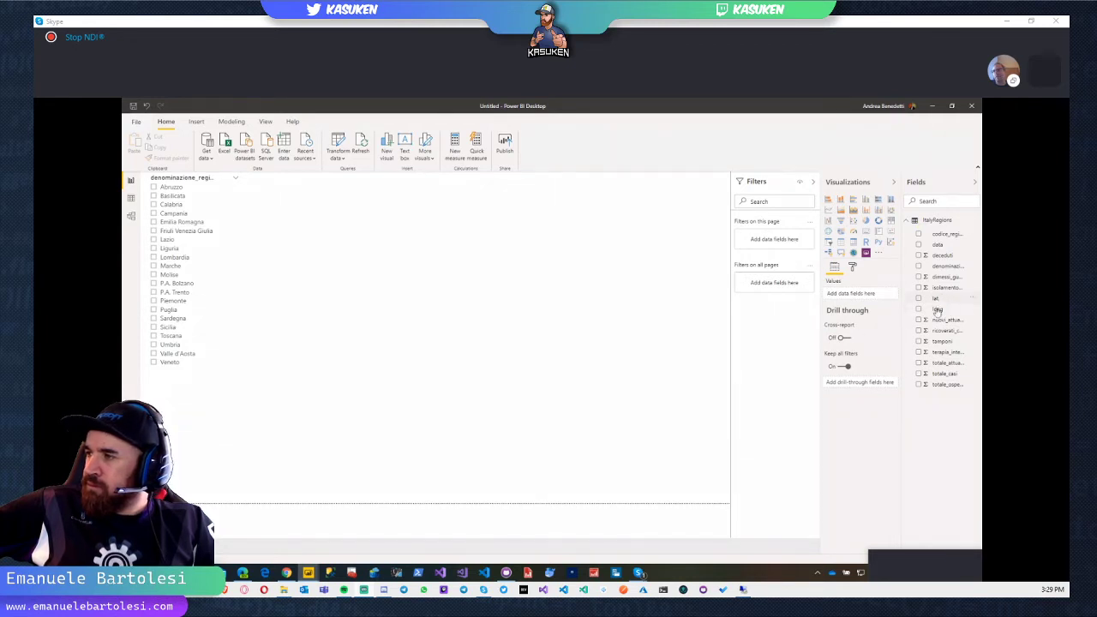
Step: Create a column chart of ricoverati_con_sintomi by codice_regione, and place it widened beside the region slicer
left_click(919, 331)
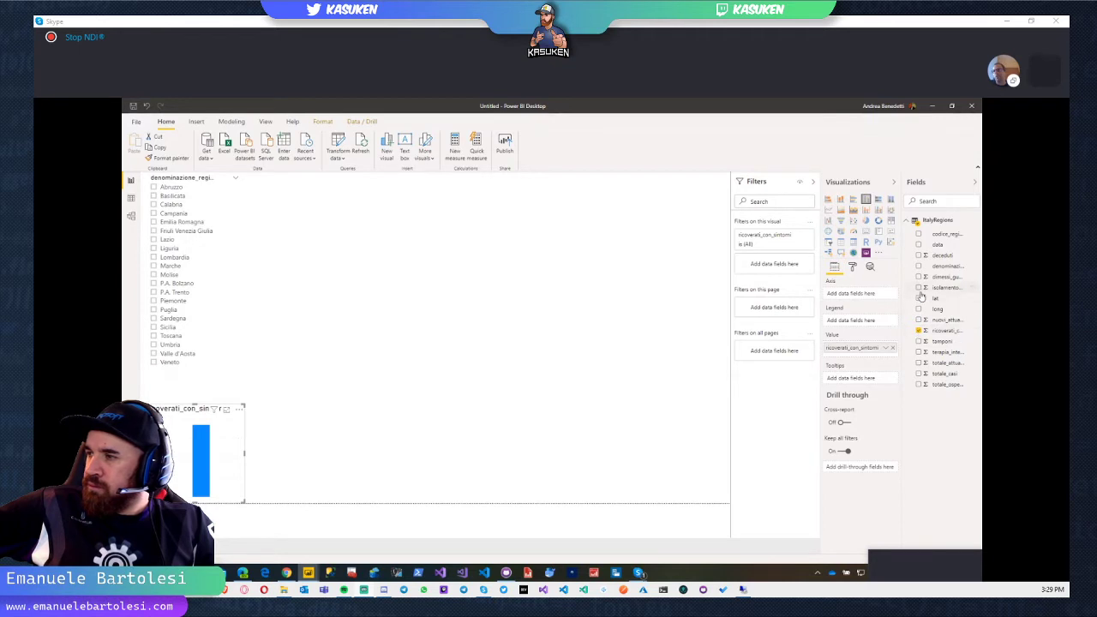
left_click(919, 234)
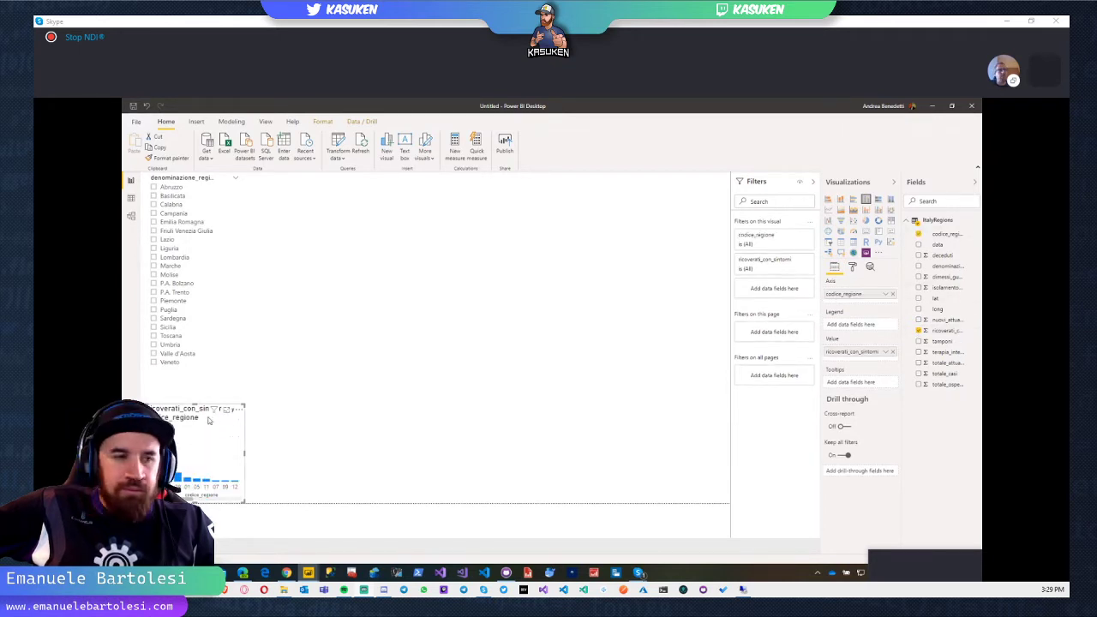
left_click_drag(207, 419, 345, 188)
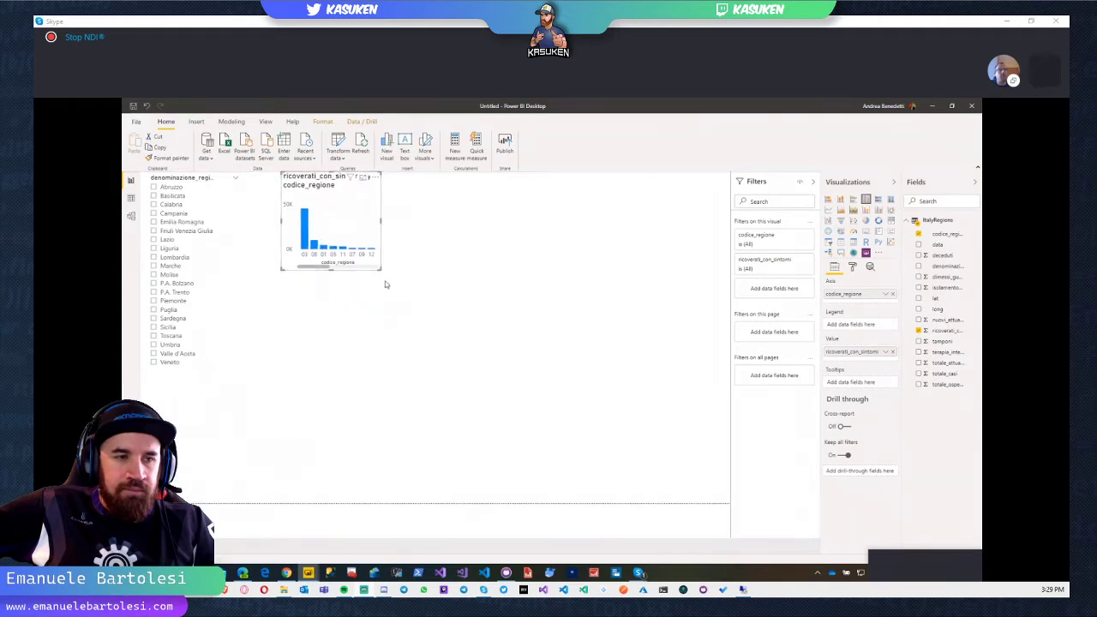
left_click_drag(379, 269, 683, 279)
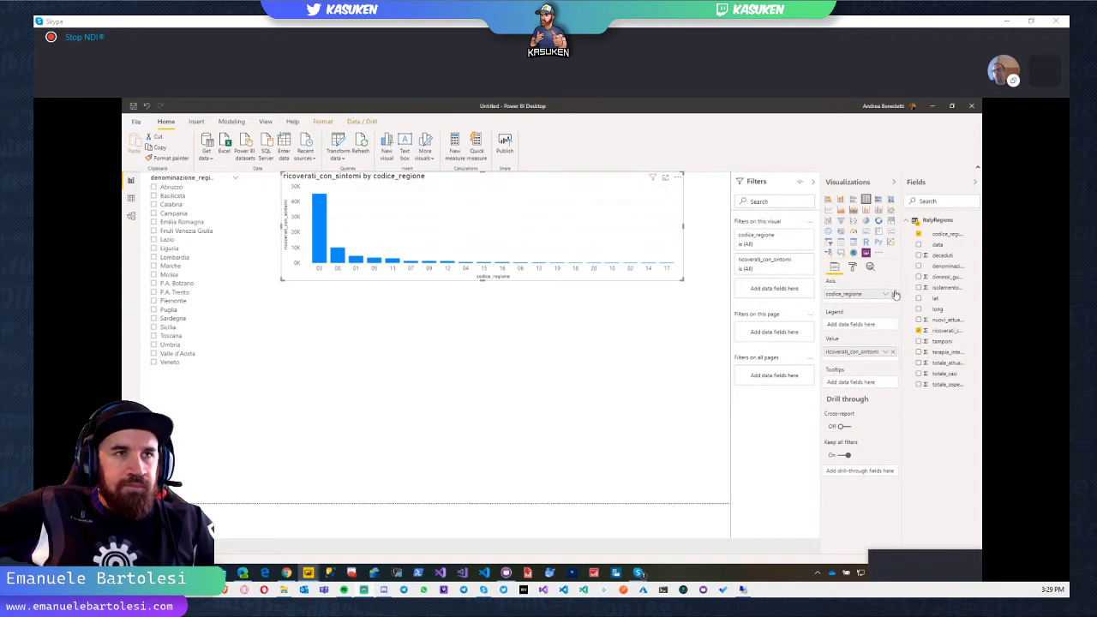
Step: Replace codice_regione with denominazione_regione on the chart's axis, and make the chart taller
left_click_drag(942, 267, 874, 303)
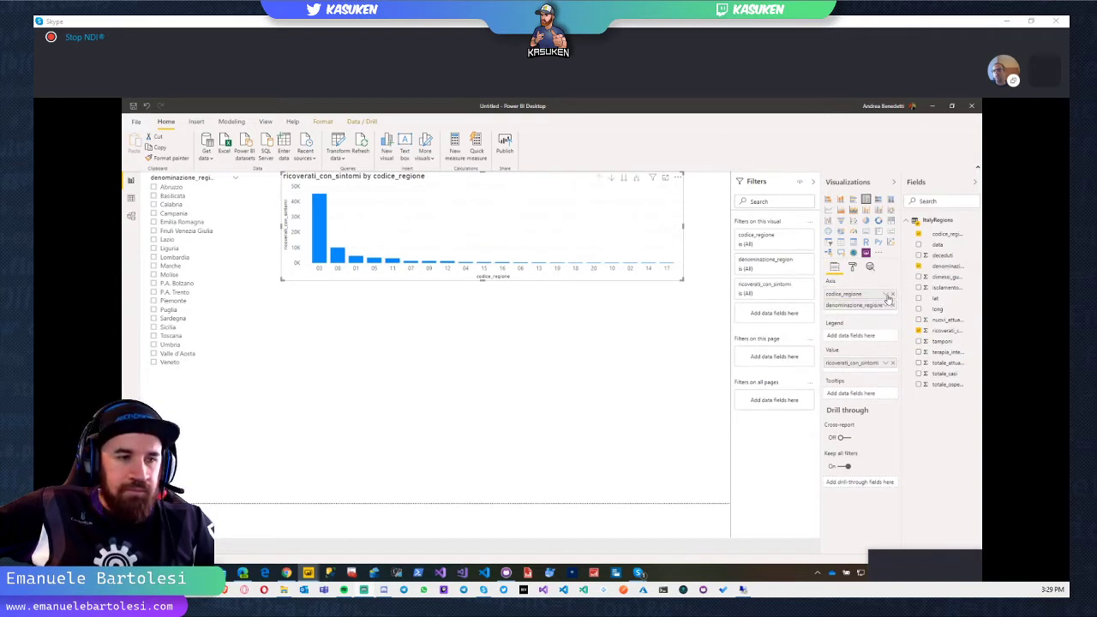
left_click(892, 294)
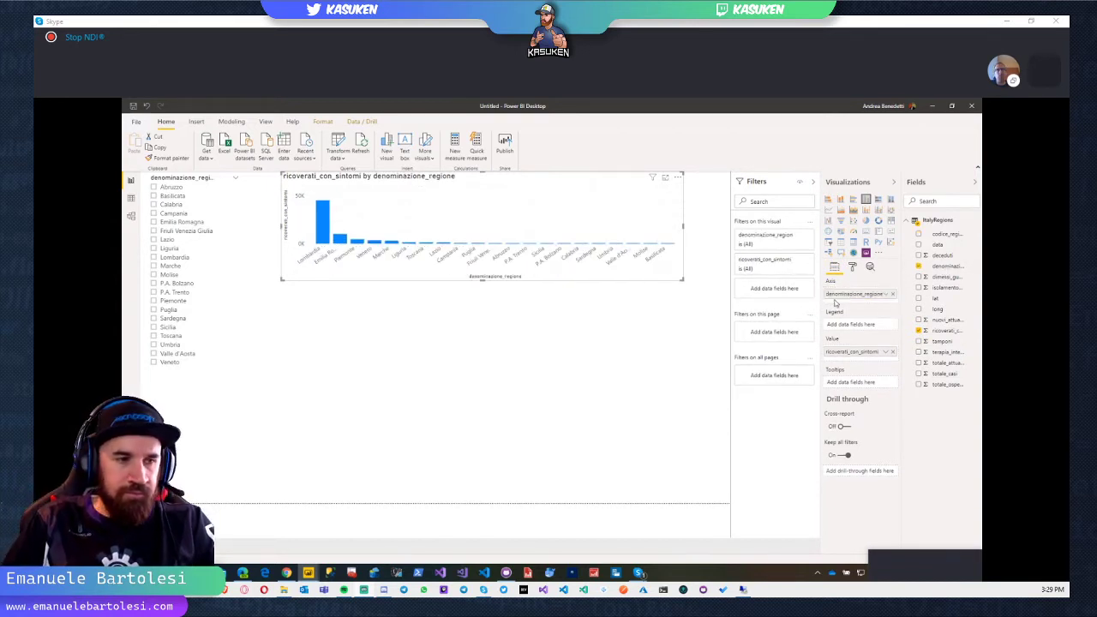
left_click_drag(483, 280, 482, 312)
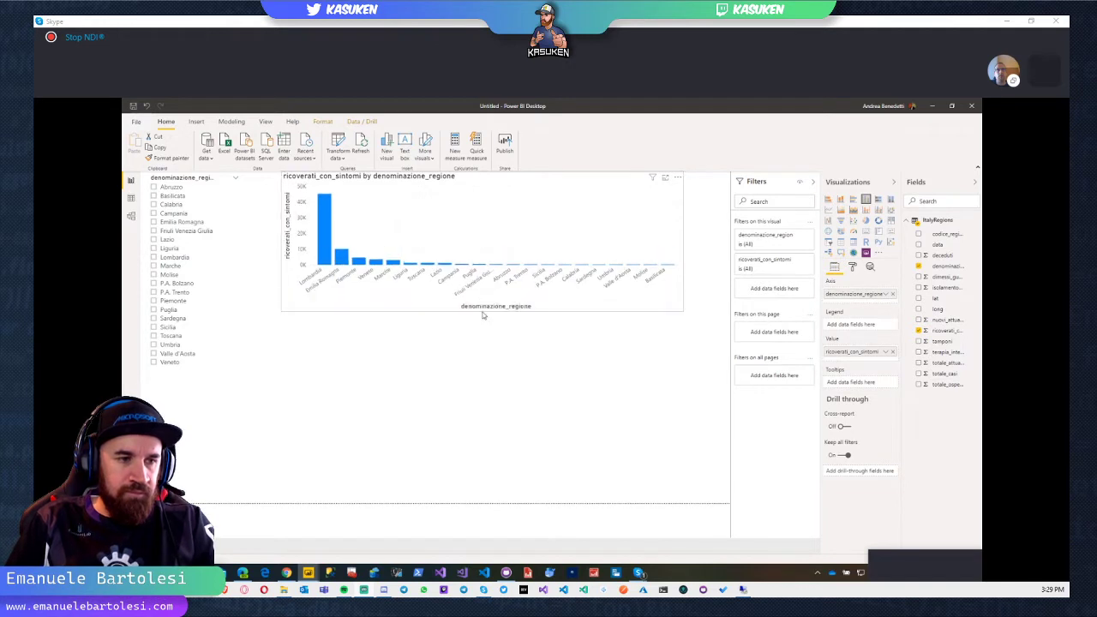
left_click(462, 372)
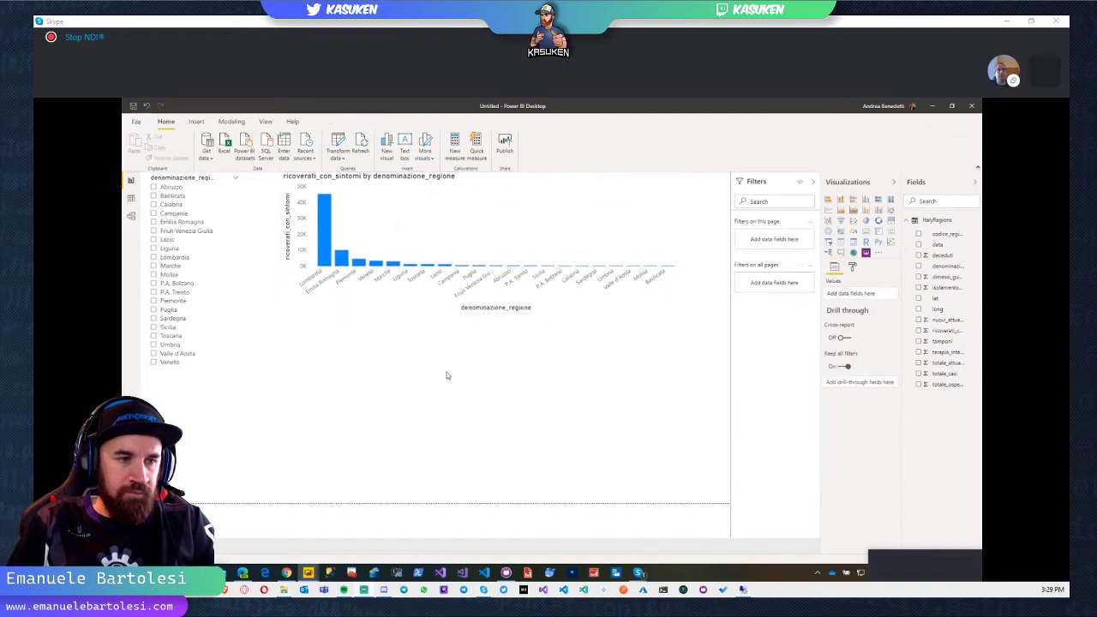
Step: Filter the report with the region slicer to Basilicata, Friuli Venezia Giulia, Liguria and Lombardia
left_click(153, 195)
left_click(153, 230, "ctrl")
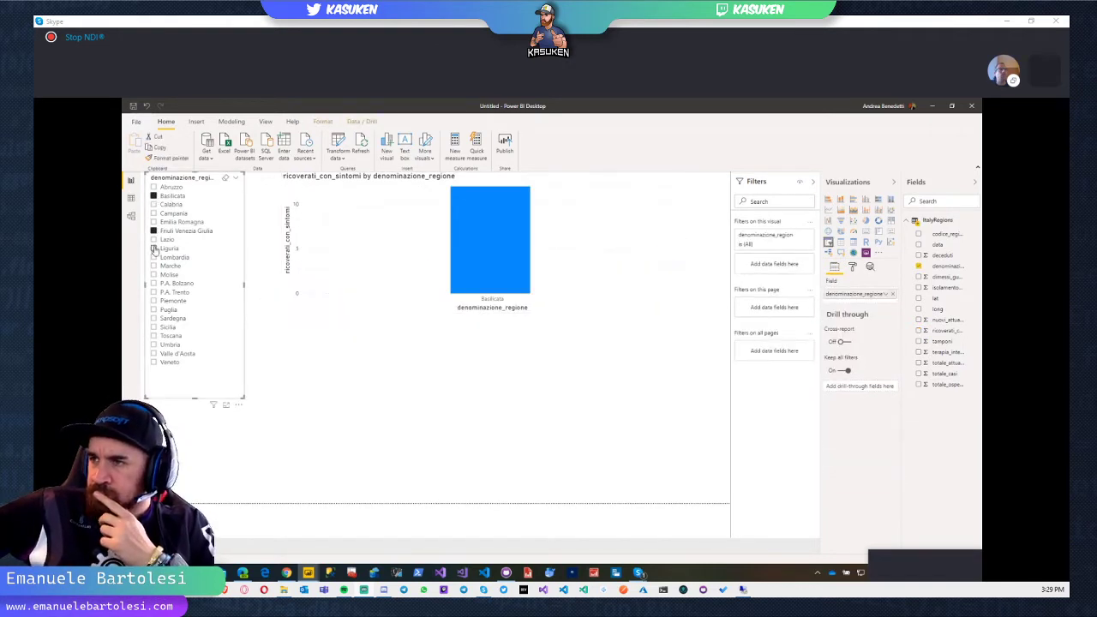
left_click(154, 248, "ctrl")
left_click(153, 257, "ctrl")
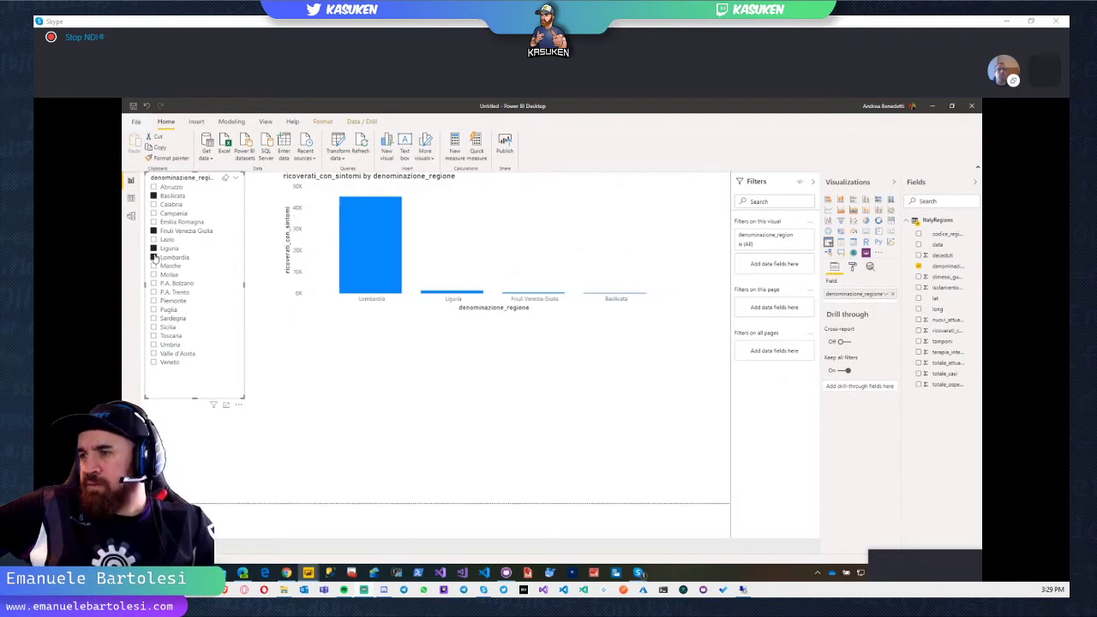
Step: Turn on data labels for the column chart and set their display units to None
left_click(605, 181)
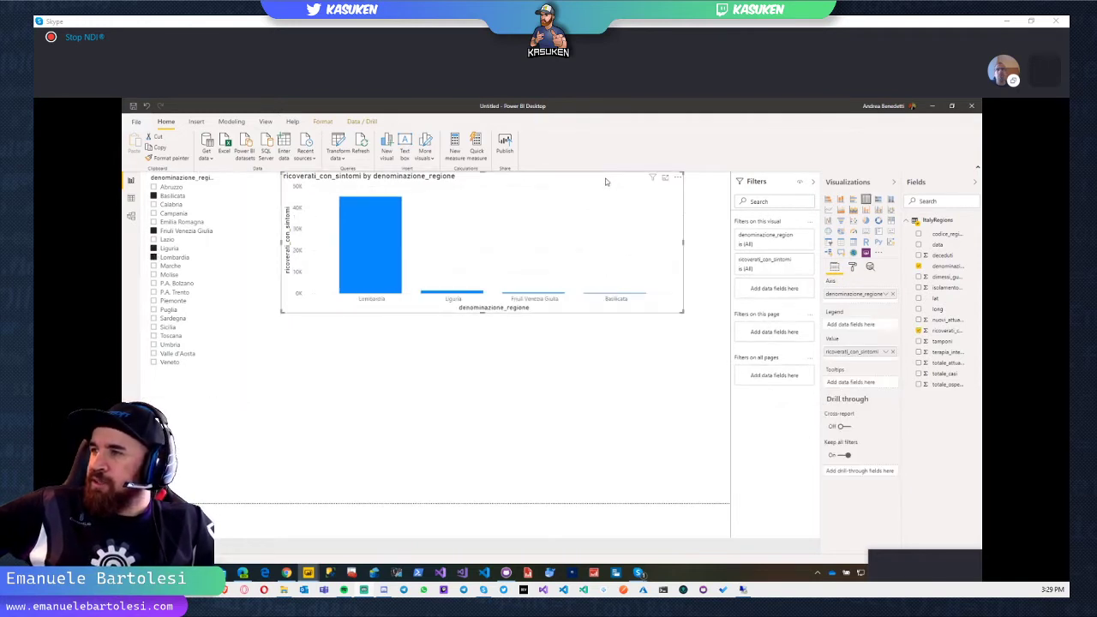
left_click(853, 268)
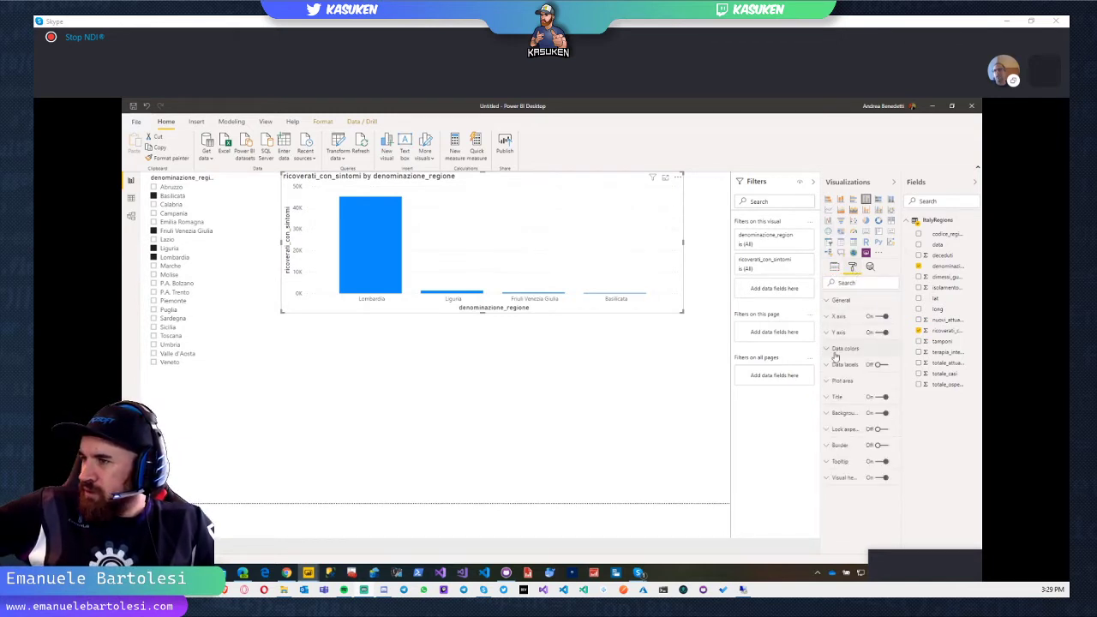
left_click(881, 366)
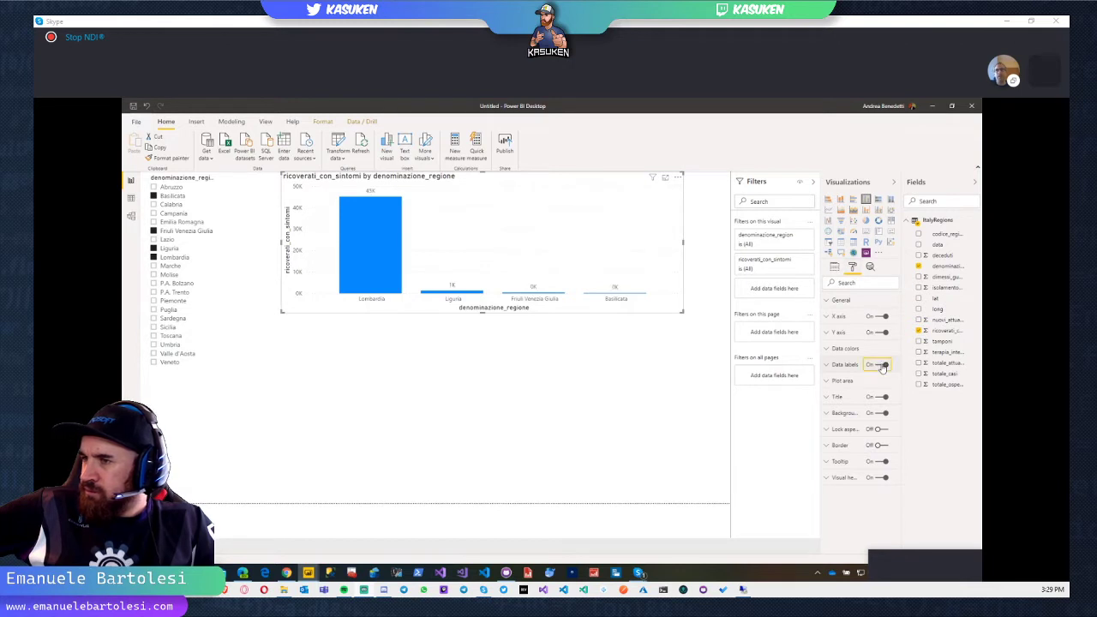
left_click(829, 365)
left_click(842, 421)
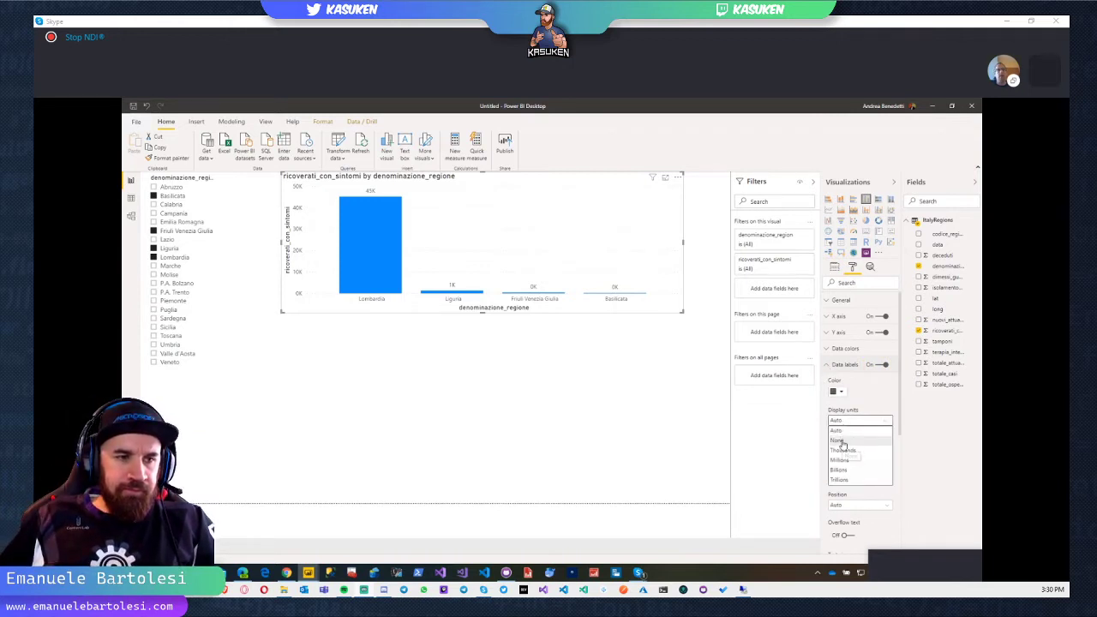
left_click(842, 440)
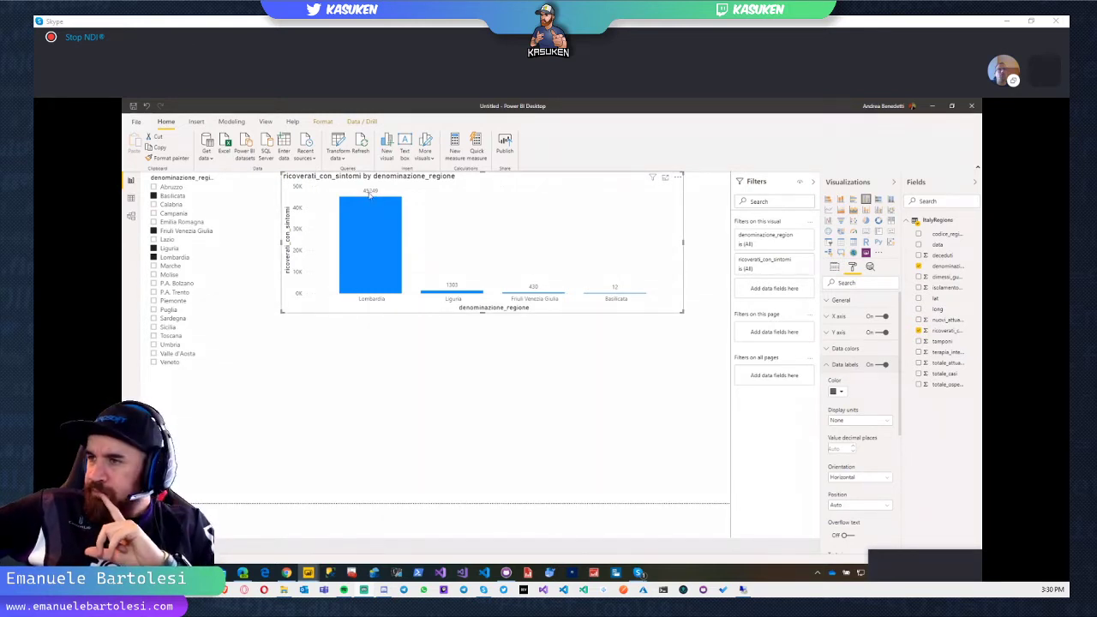
Step: Format the ricoverati_con_sintomi column with a thousands separator in the data view, and return to the report page
left_click(131, 199)
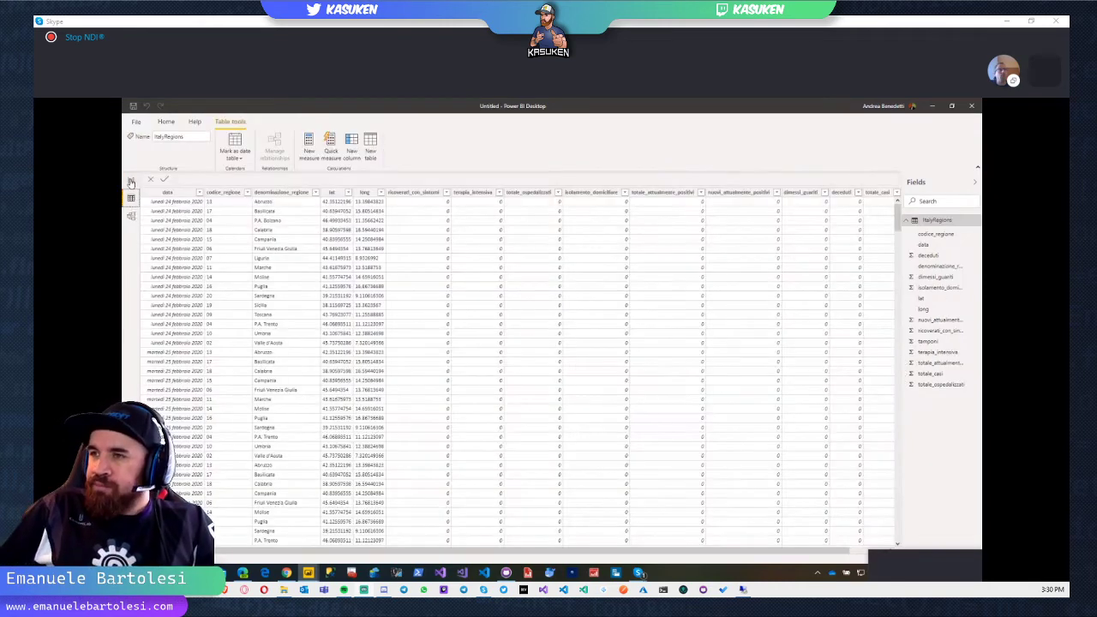
left_click(130, 182)
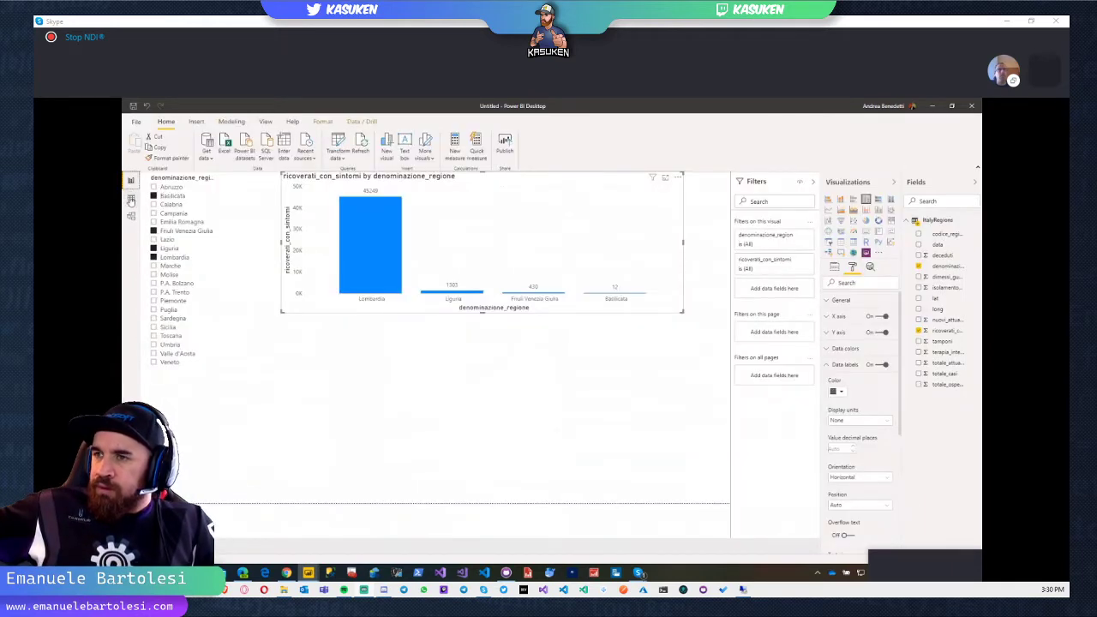
left_click(131, 200)
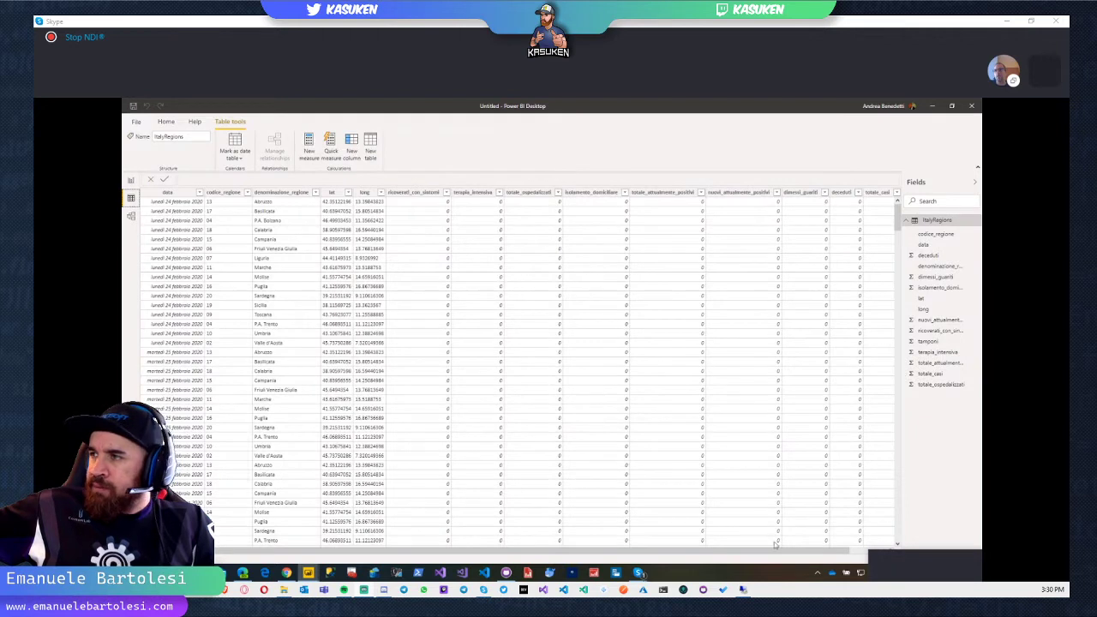
left_click_drag(786, 555, 814, 556)
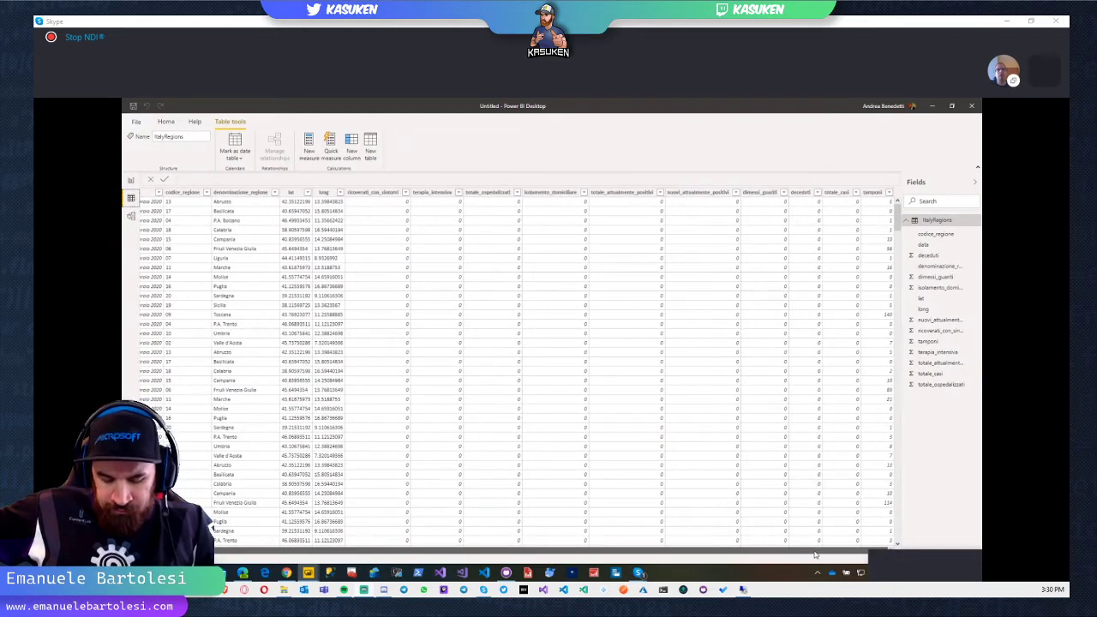
left_click(357, 193)
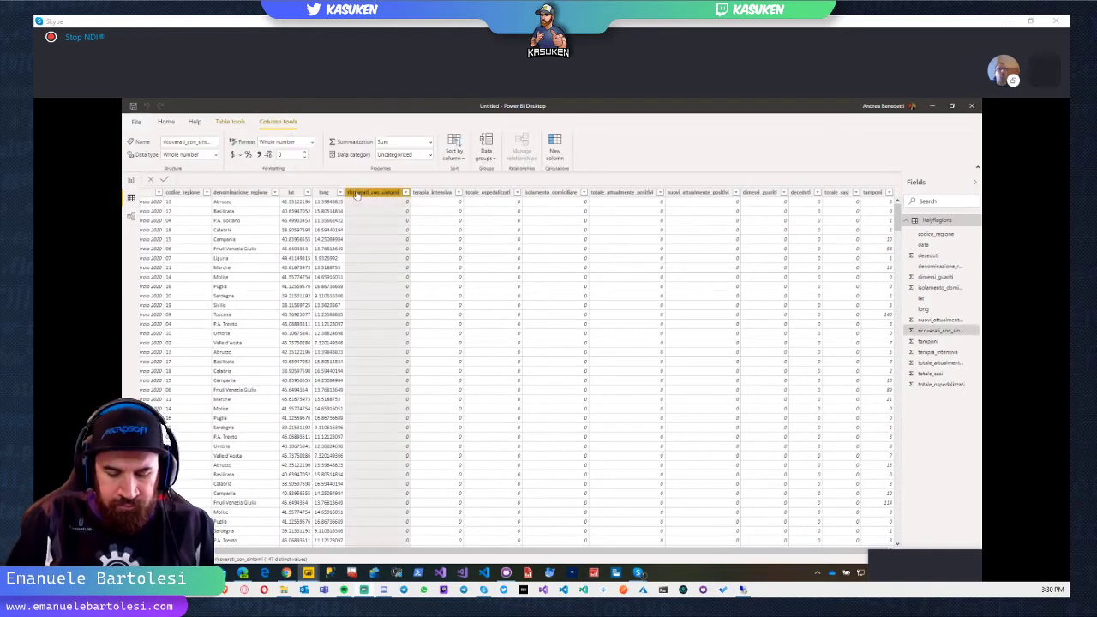
left_click(259, 155)
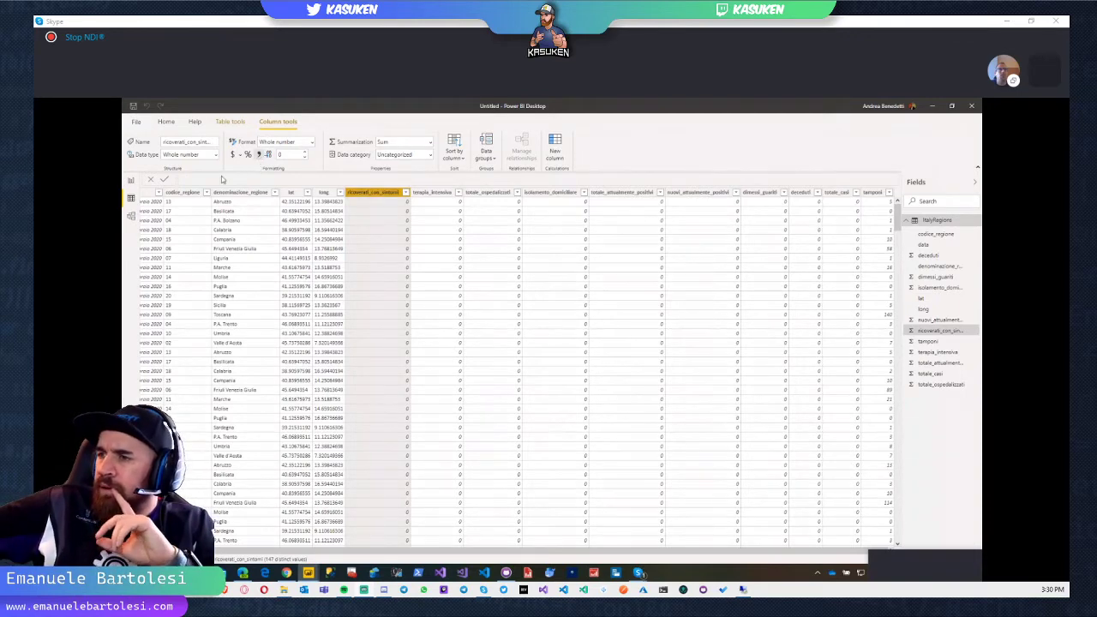
left_click(131, 182)
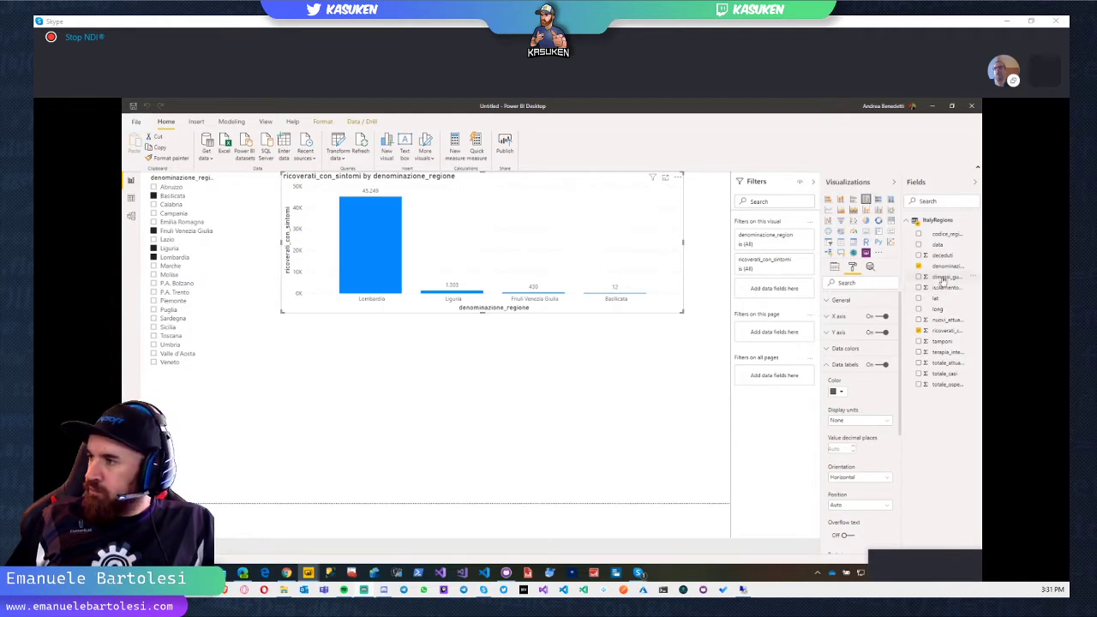
Step: Add dimessi_guariti to the column chart as a second value alongside ricoverati_con_sintomi
mouse_move(940, 277)
left_mouse_down()
mouse_move(914, 313)
mouse_move(910, 269)
mouse_move(942, 270)
left_mouse_up()
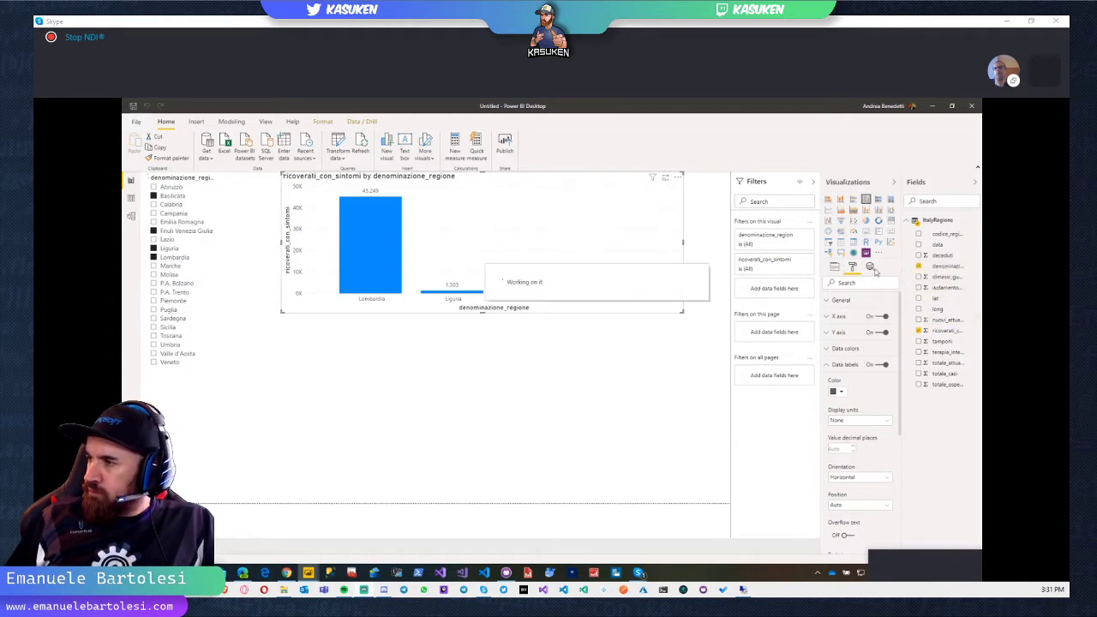
left_click(836, 267)
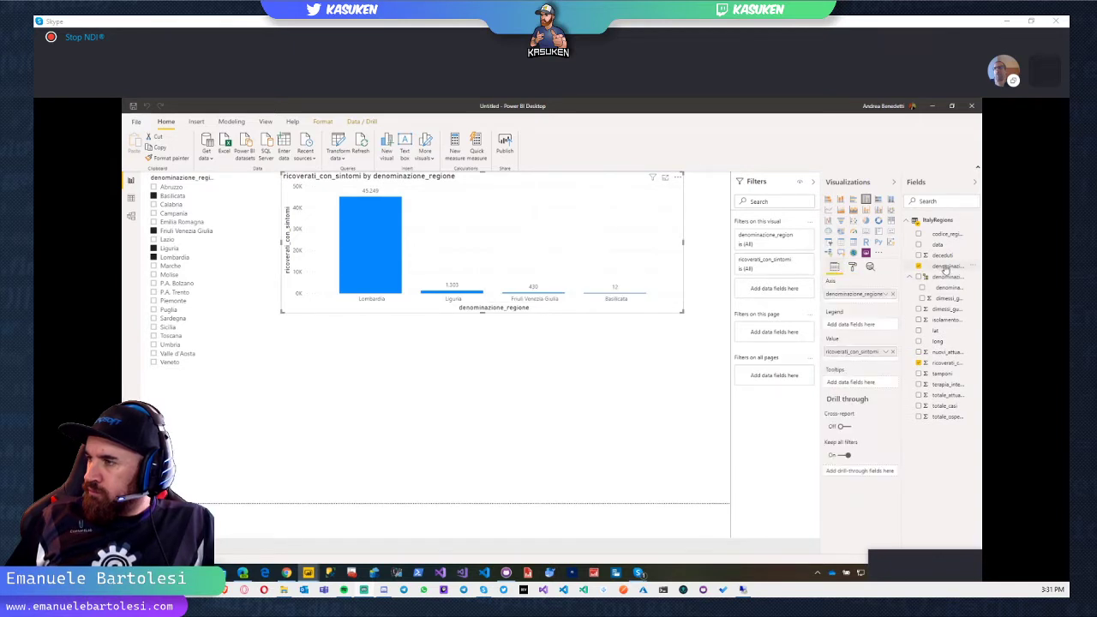
left_click_drag(929, 275, 934, 271)
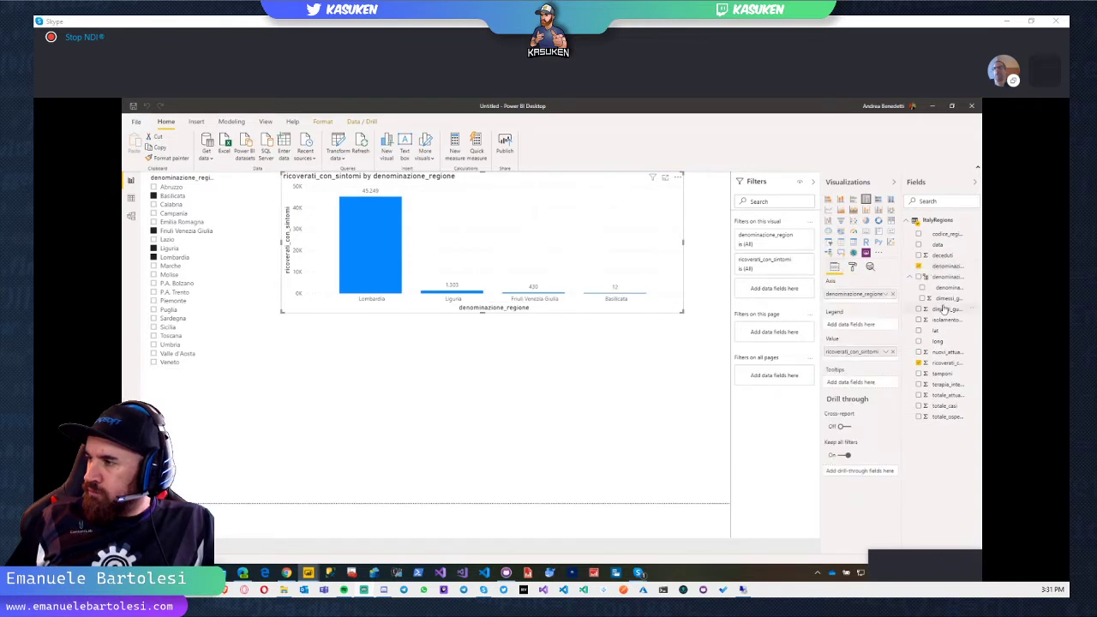
left_click_drag(945, 310, 860, 359)
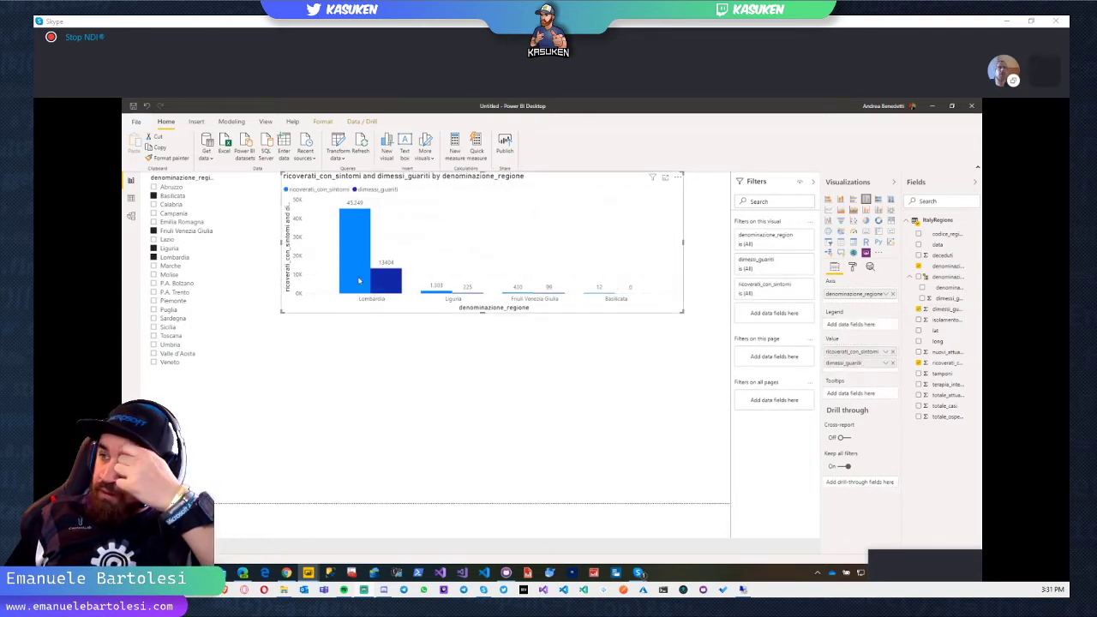
left_click(353, 354)
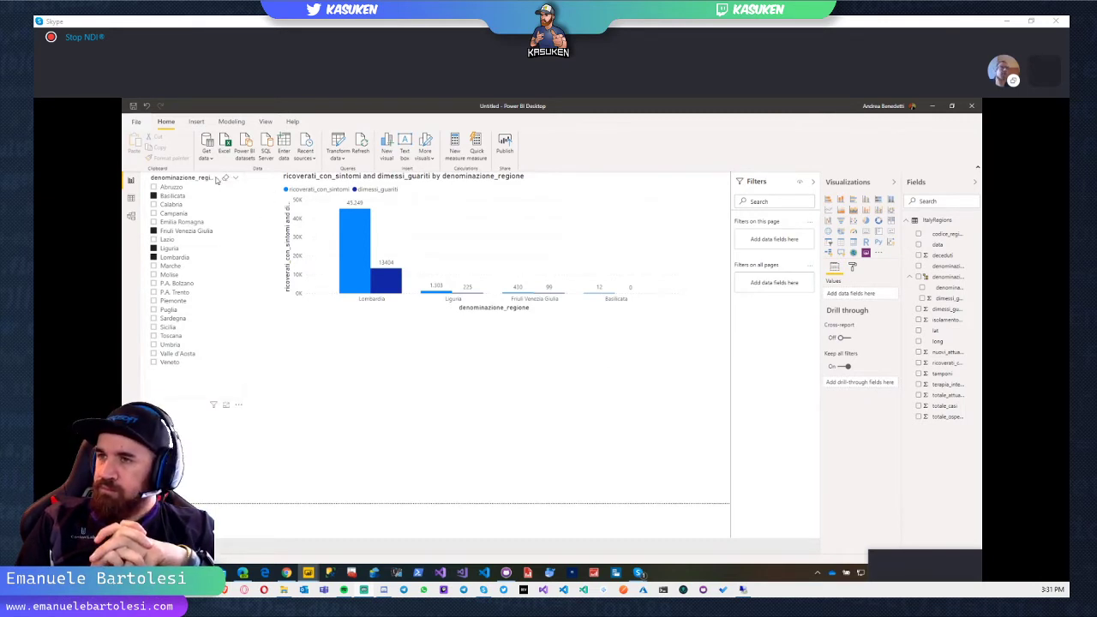
Step: Move the region slicer lower on the page, and add the data field below the chart as a date slicer
left_click_drag(217, 178, 216, 244)
left_click(193, 199)
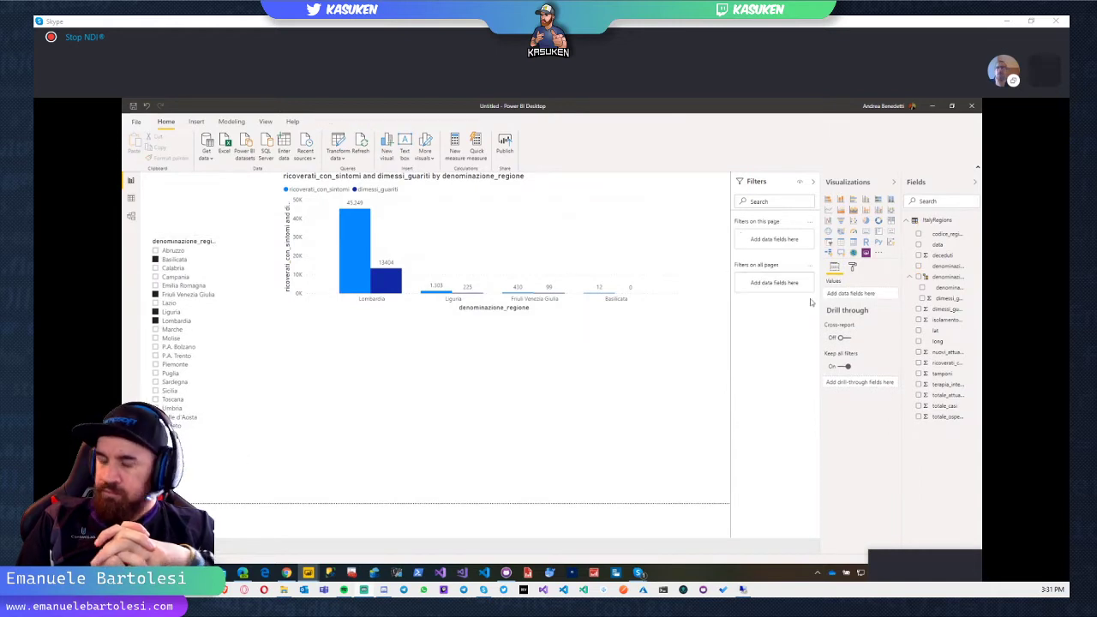
left_click(937, 245)
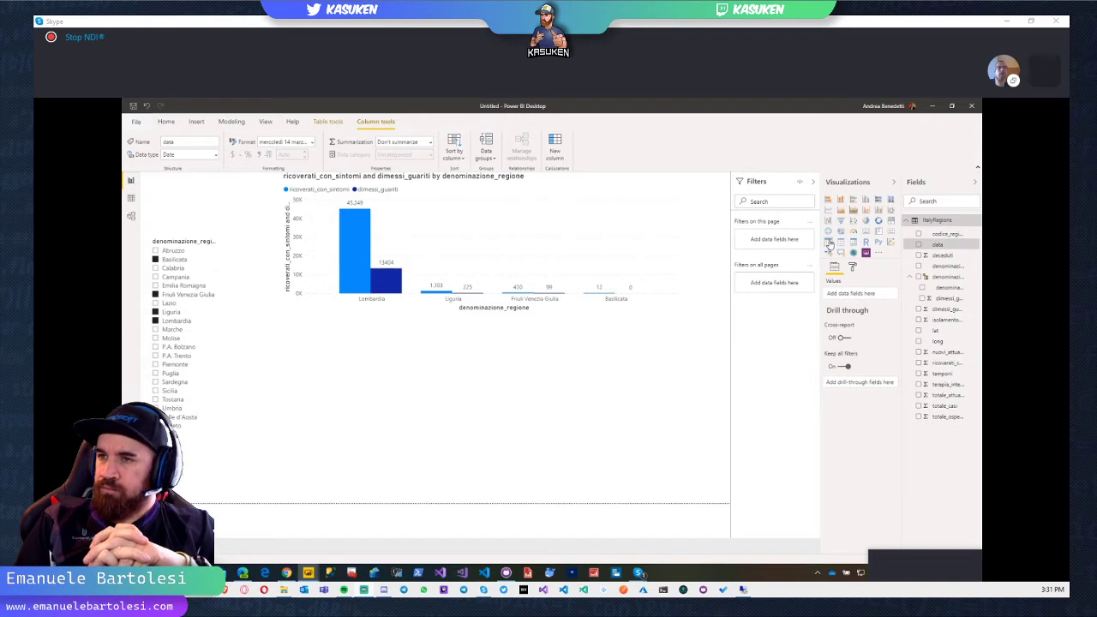
left_click(648, 394)
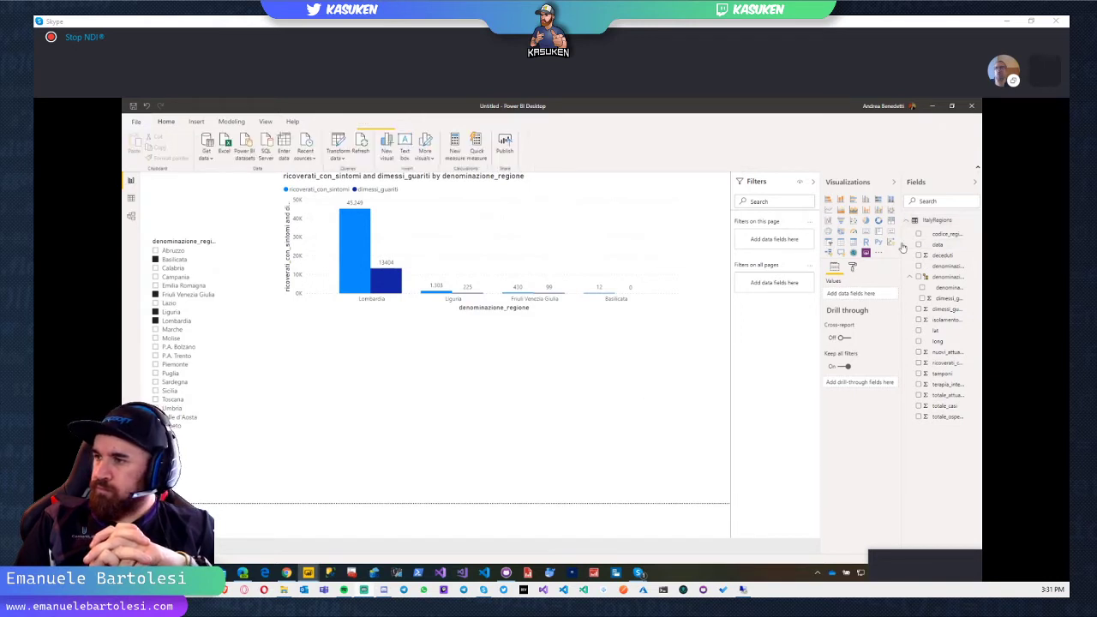
left_click(918, 244)
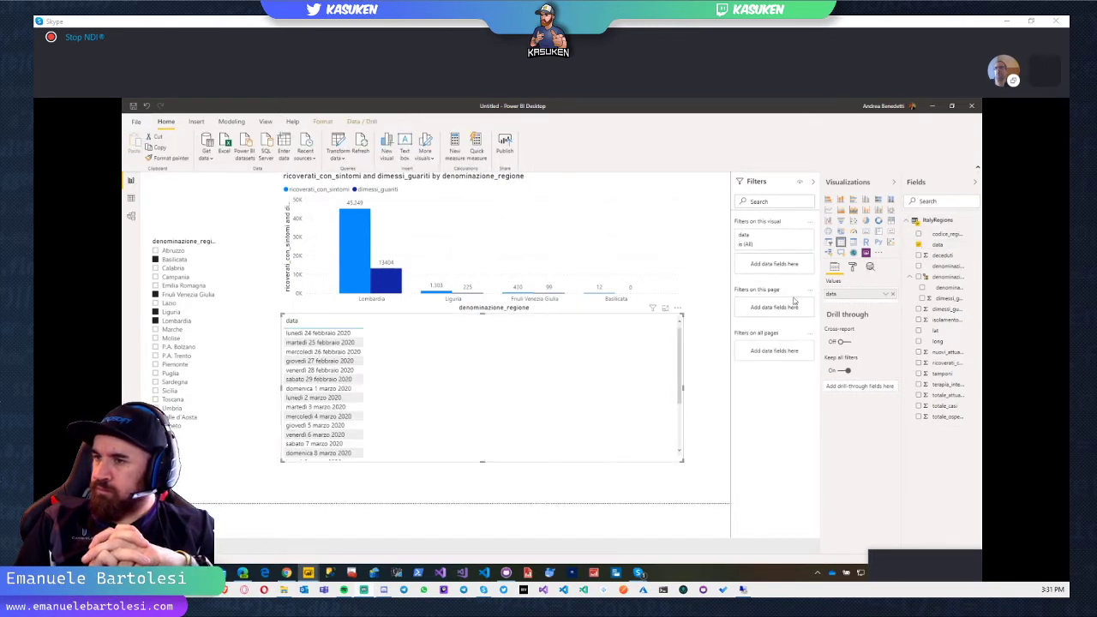
left_click(829, 242)
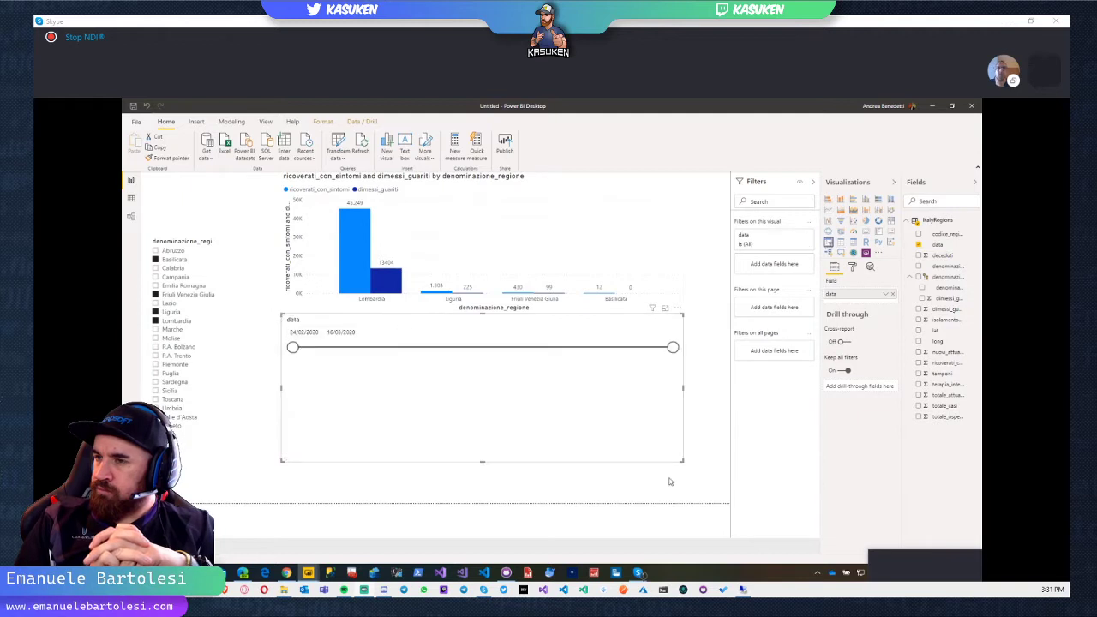
Step: Shrink the date slicer, place it above the region slicer, and set its range to the single day 10/03/2020
left_click_drag(680, 461, 396, 360)
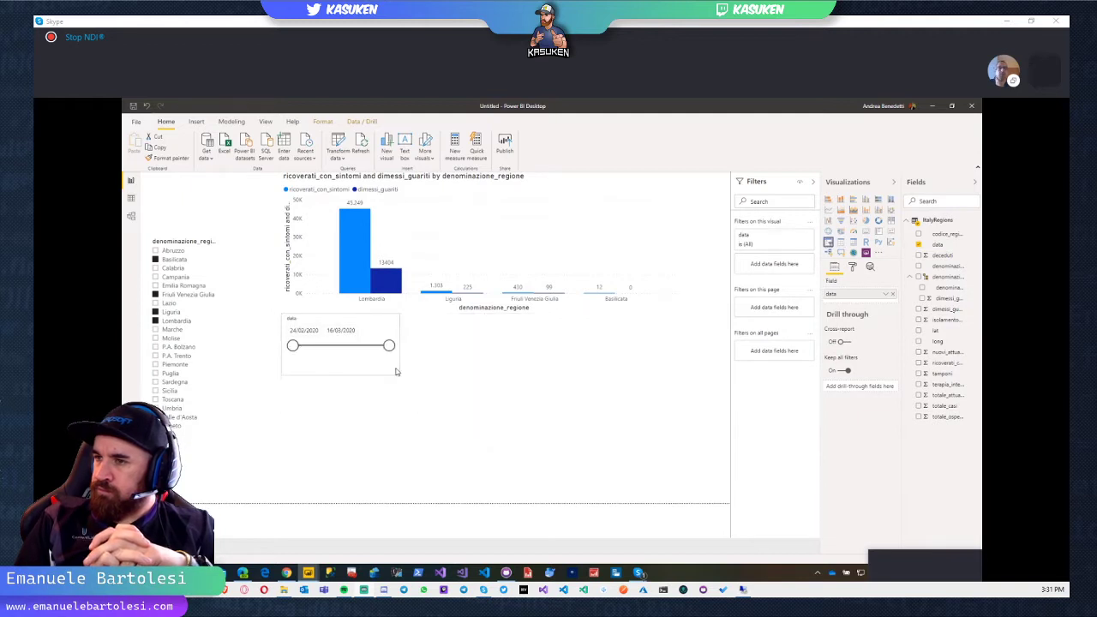
left_click_drag(362, 315, 229, 181)
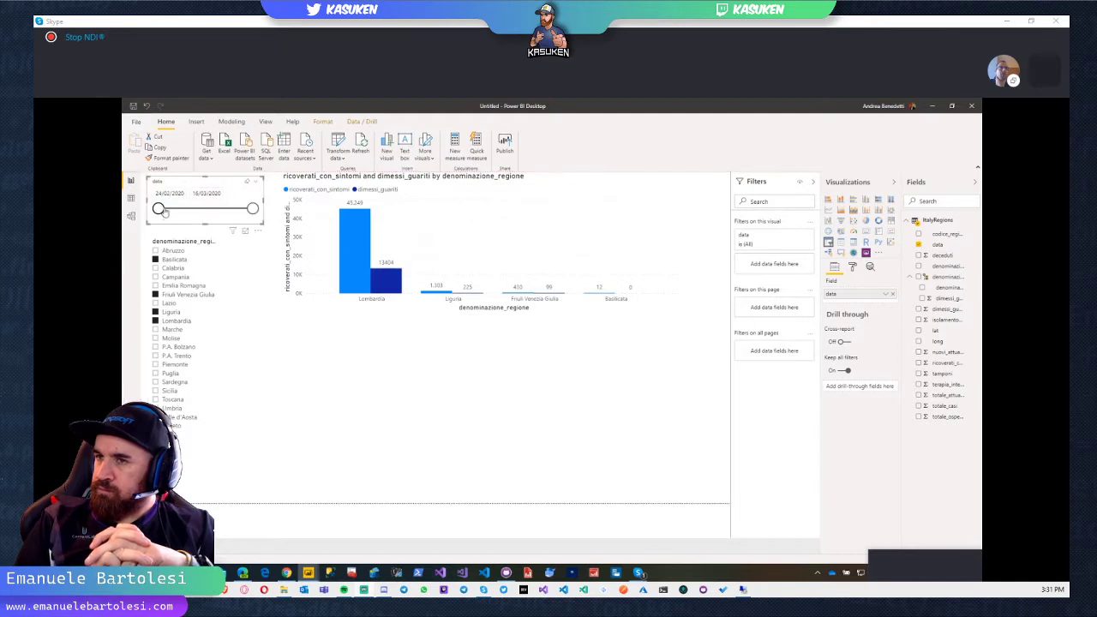
left_click_drag(158, 210, 215, 210)
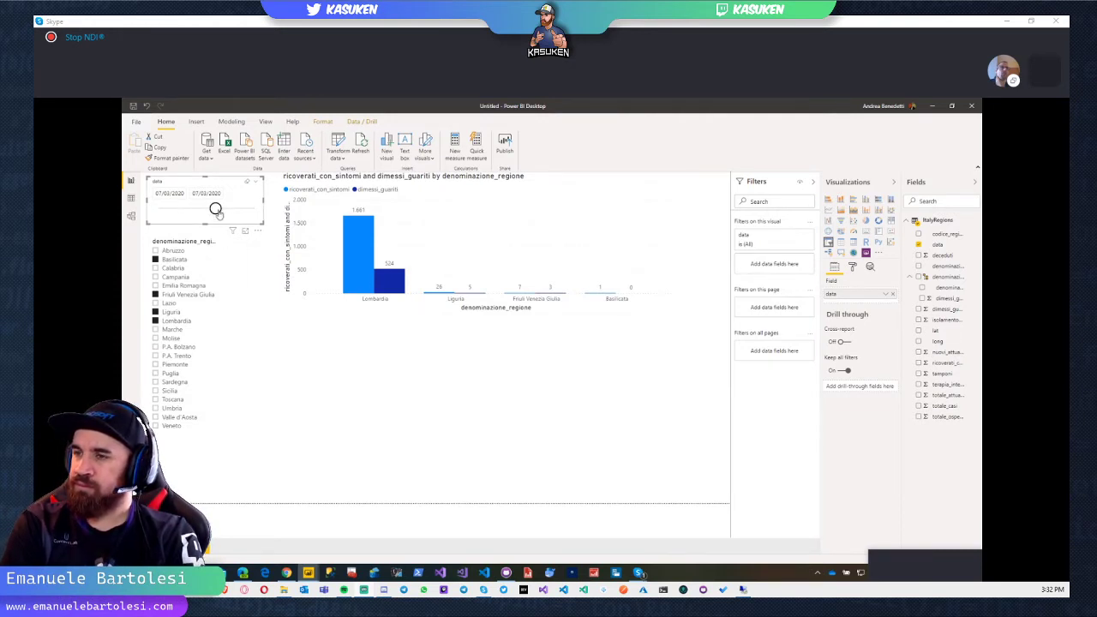
mouse_move(215, 209)
left_mouse_down()
mouse_move(233, 212)
mouse_move(199, 211)
mouse_move(229, 209)
left_mouse_up()
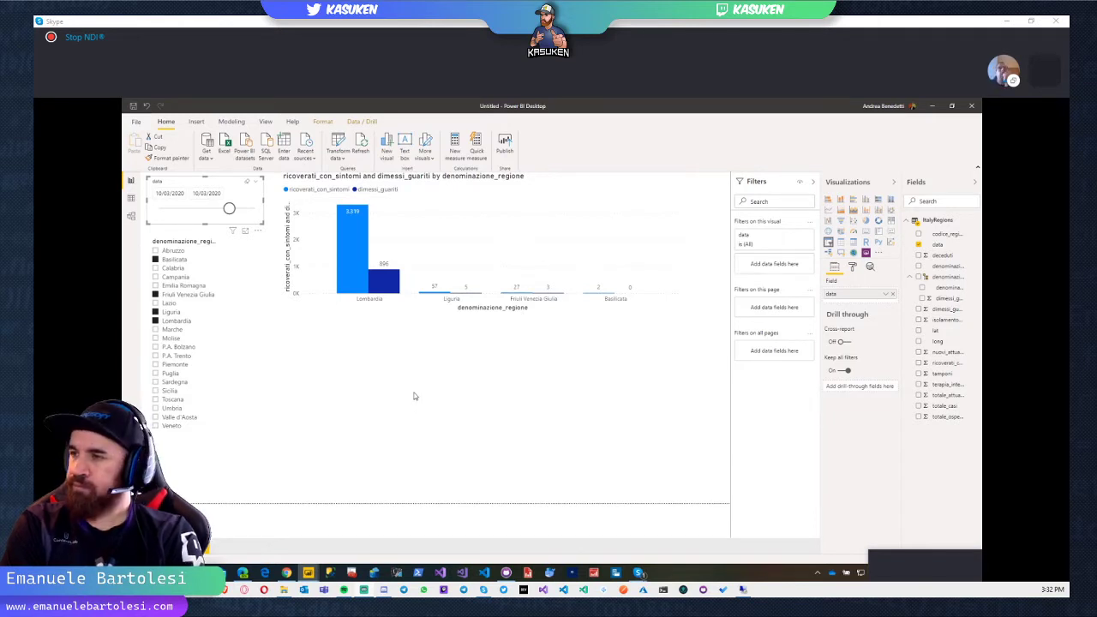
Step: Add a map below the column chart with lat as latitude, long as longitude and terapia_intensiva as bubble size
left_click(428, 366)
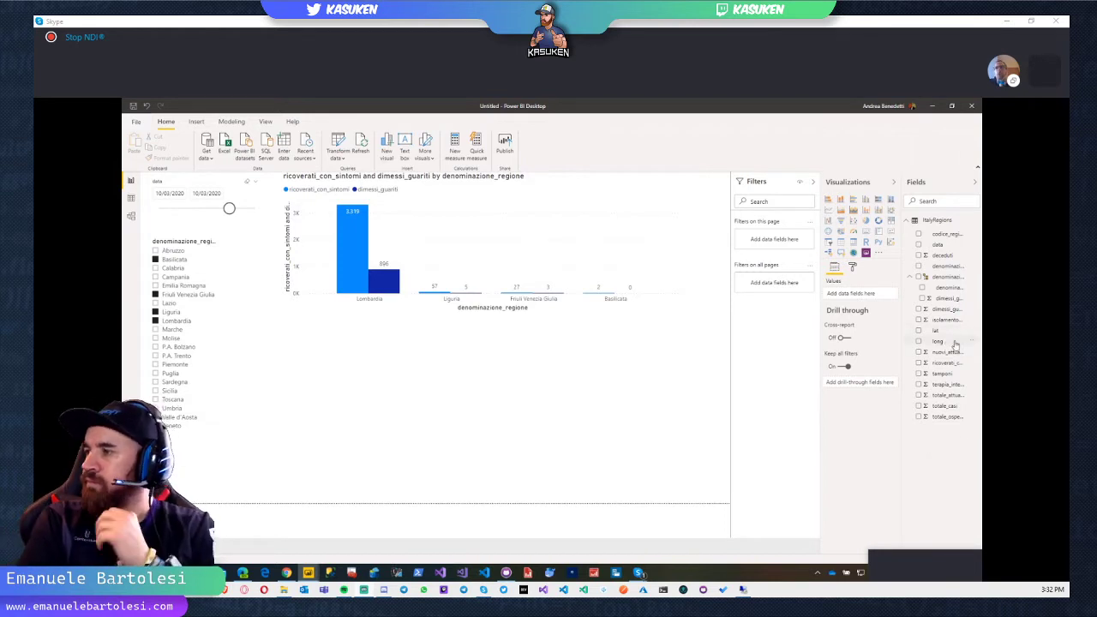
left_click(828, 231)
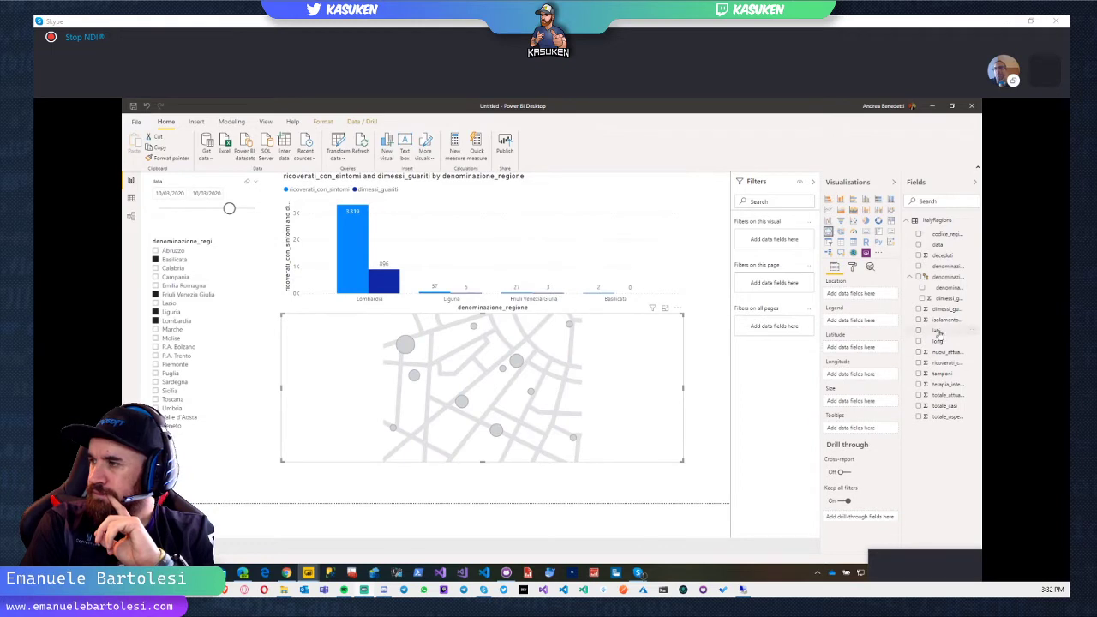
left_click_drag(938, 332, 867, 380)
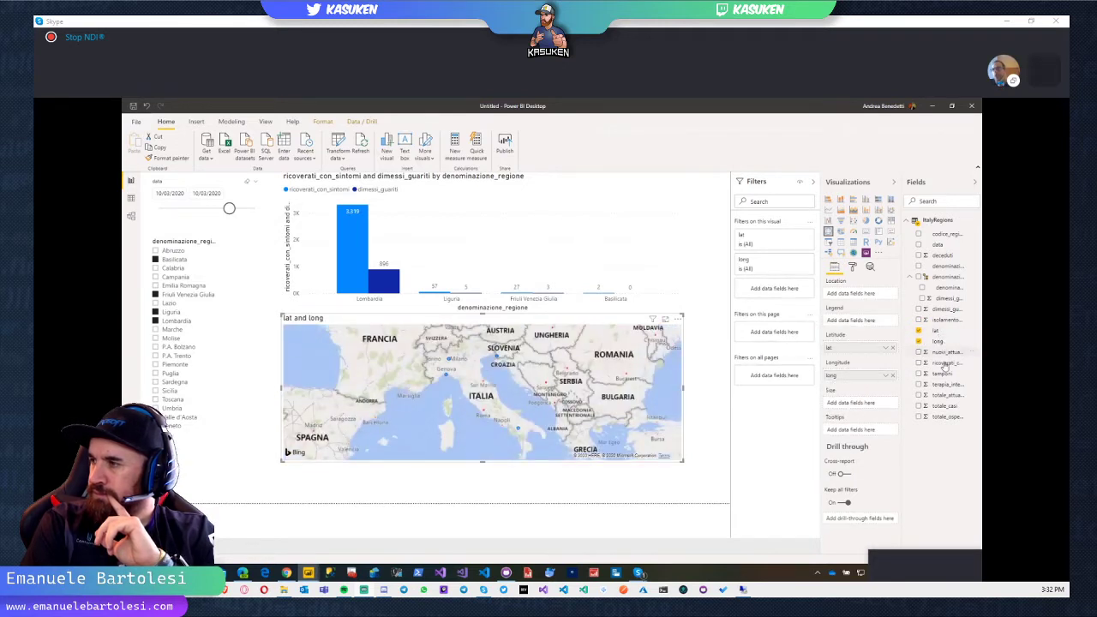
left_click_drag(943, 388, 872, 406)
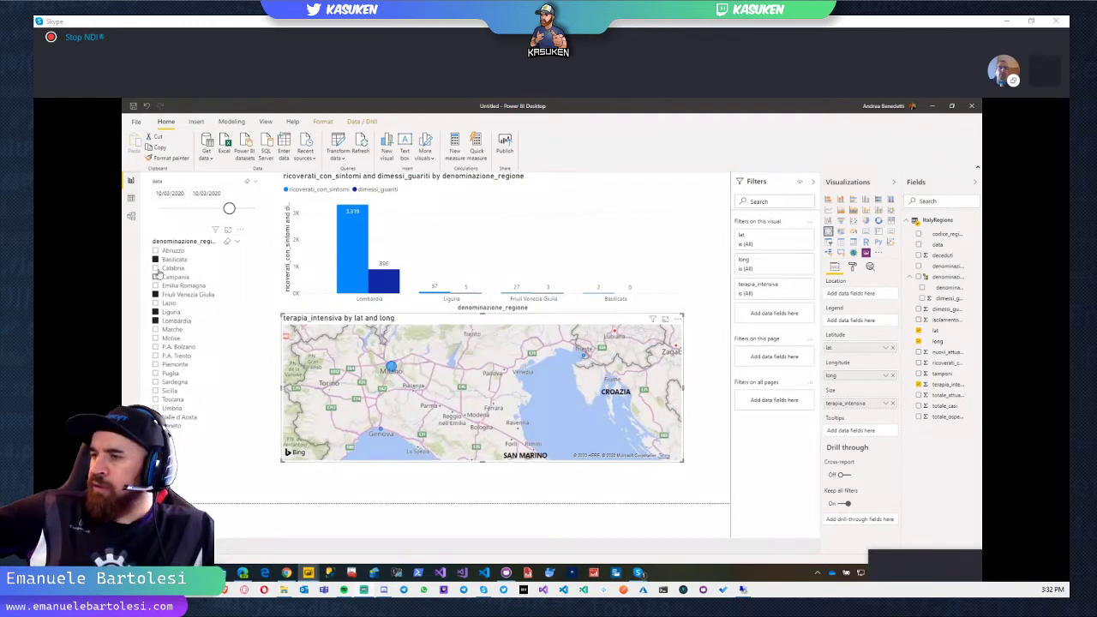
Step: Clear all selections in the region slicer so the chart and map cover every region
left_click(228, 244)
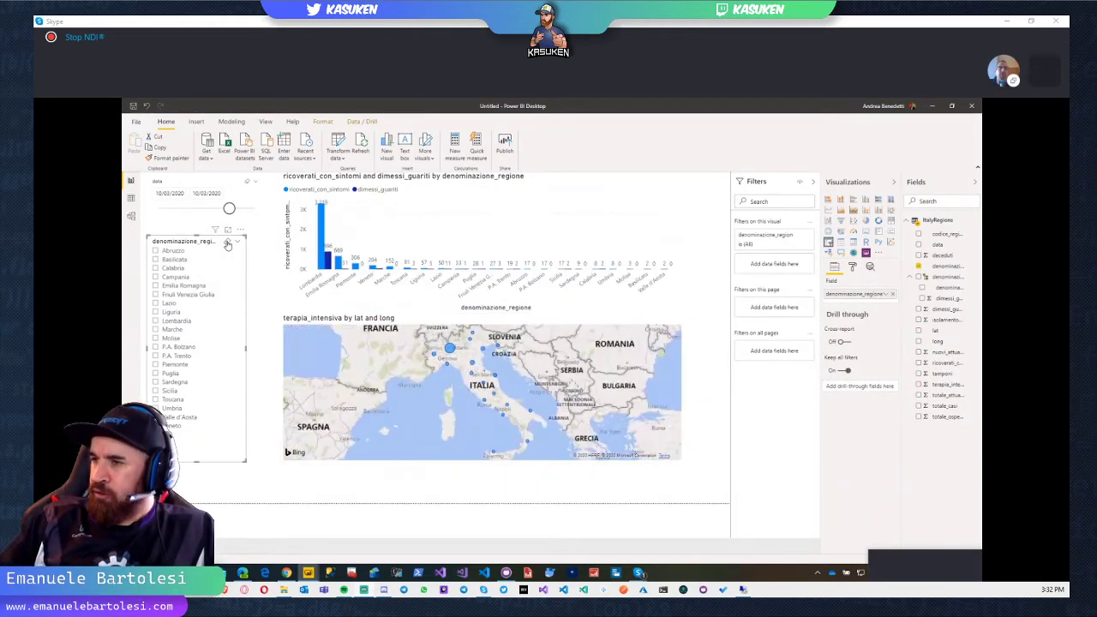
left_click(251, 259)
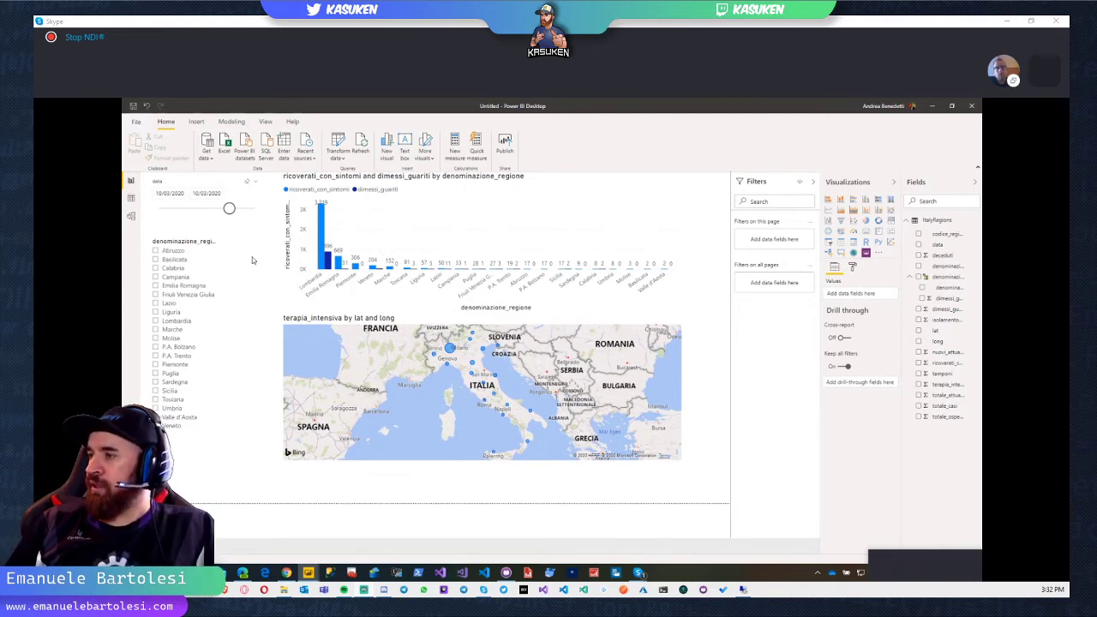
left_click(682, 381)
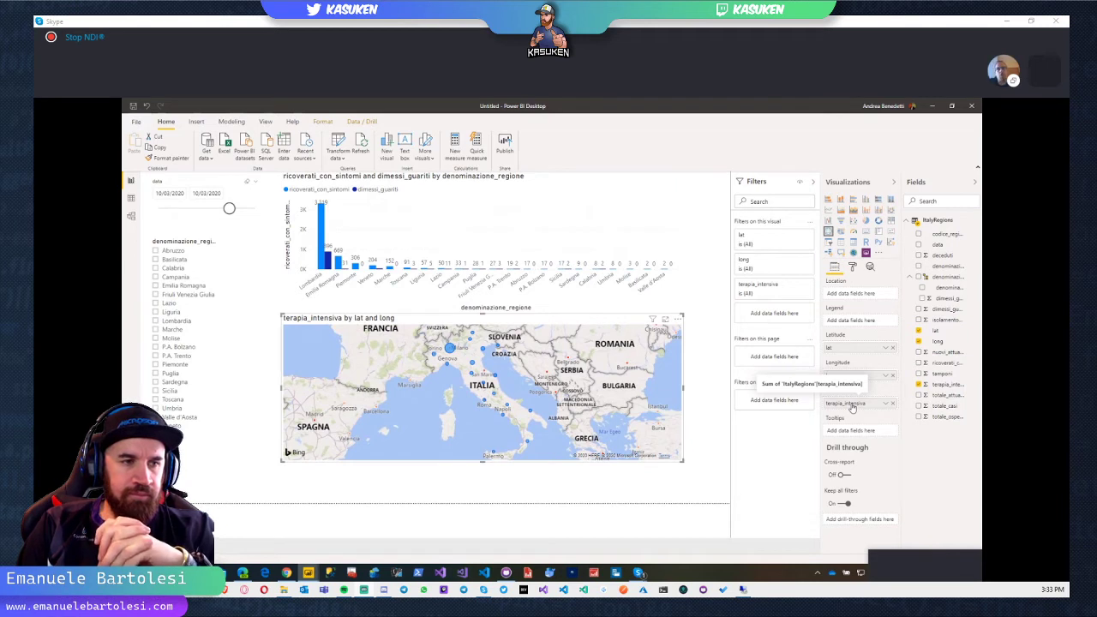
left_click(696, 375)
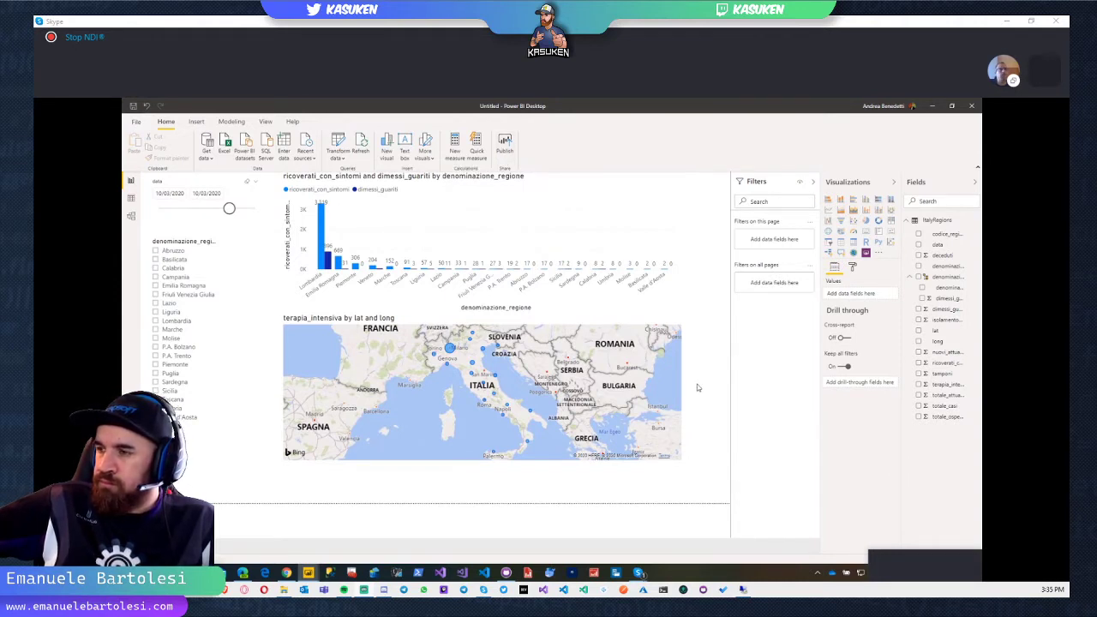
Step: Switch to the Edge browser, load powerbi.com in a new tab, and sign in to the Power BI service
key("alt+Tab")
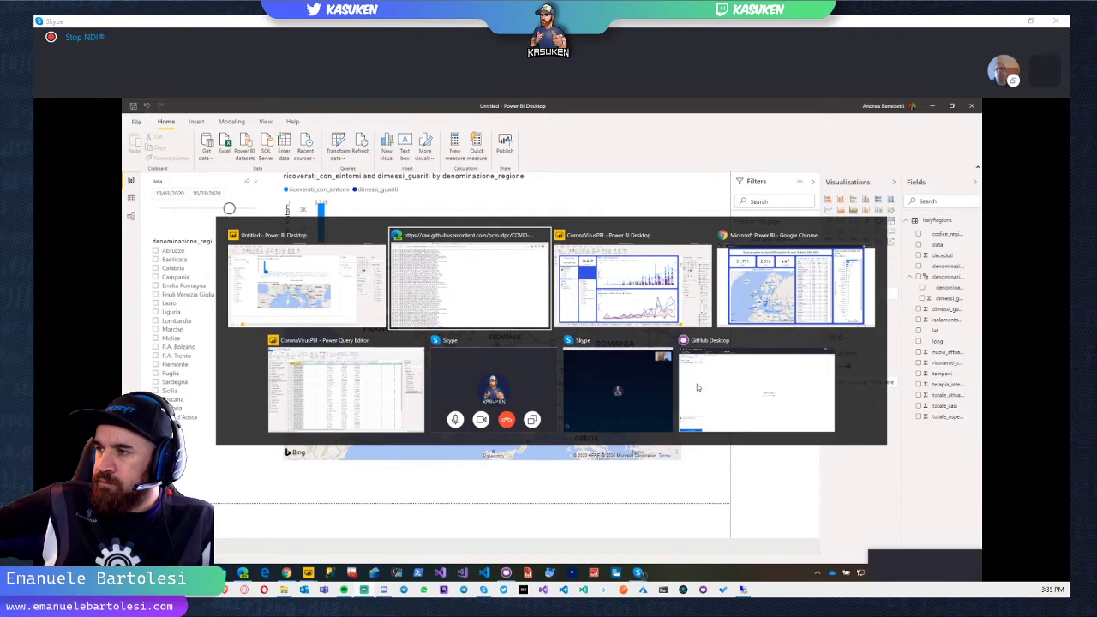
key("ctrl+t")
type("powerbi.com")
key("Return")
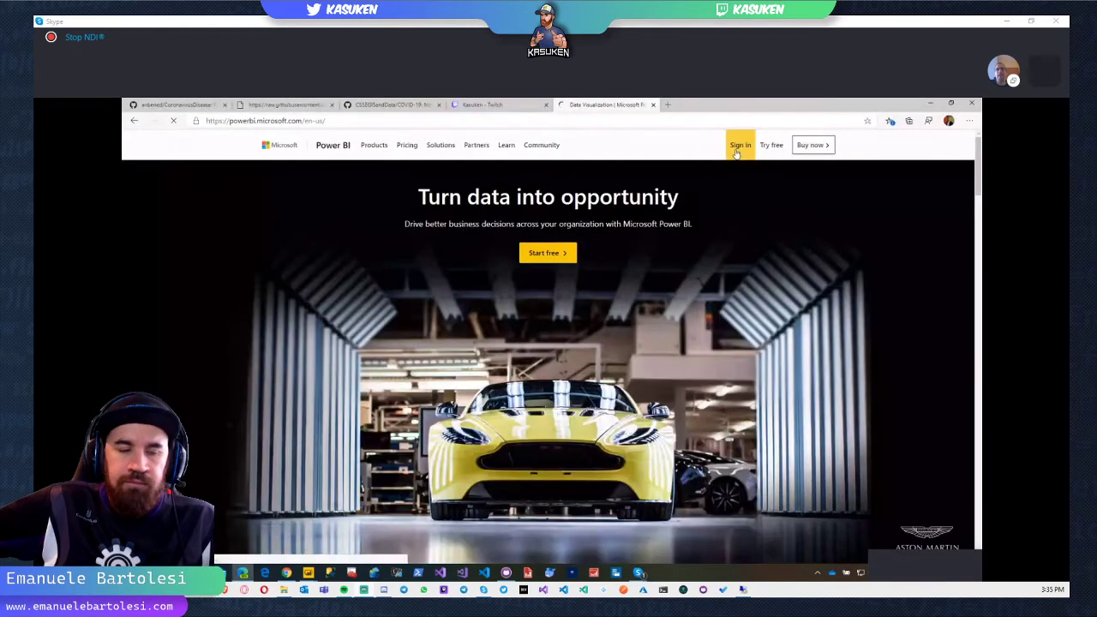
left_click(738, 143)
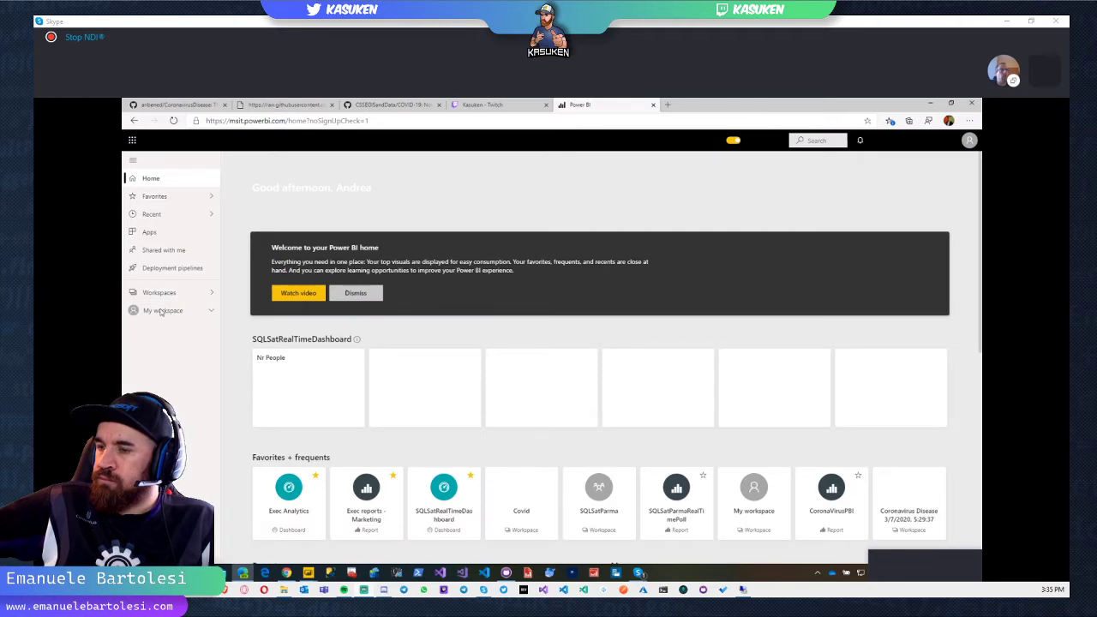
Step: Find the Covid workspace by searching for covid, open its CoronaVirusPBI report, and show the report's embed options
left_click(159, 292)
type("covid")
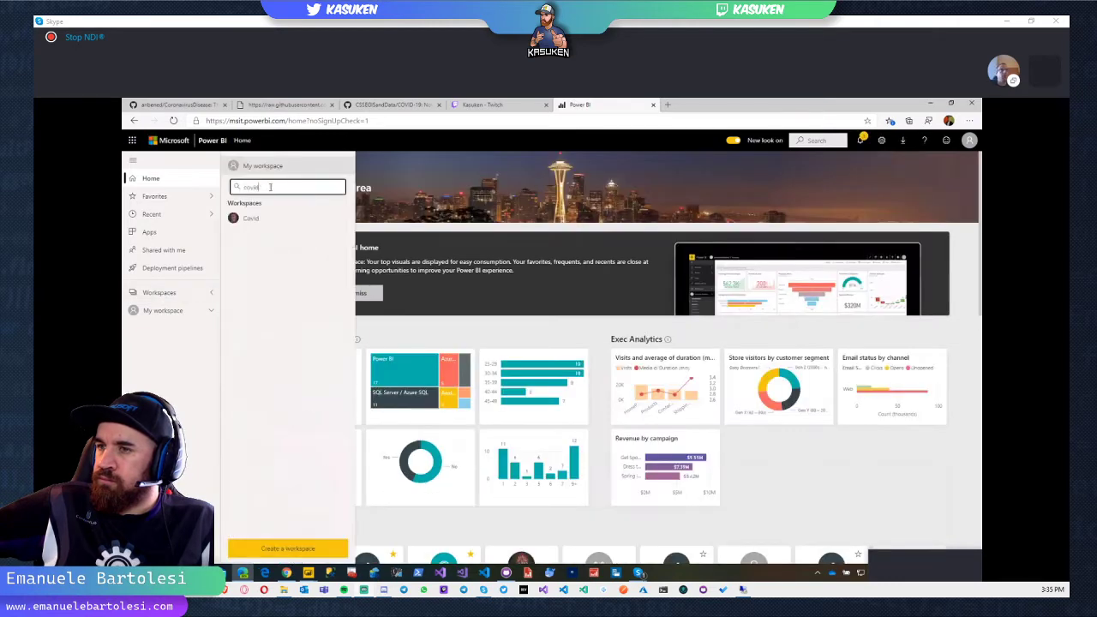
left_click(251, 217)
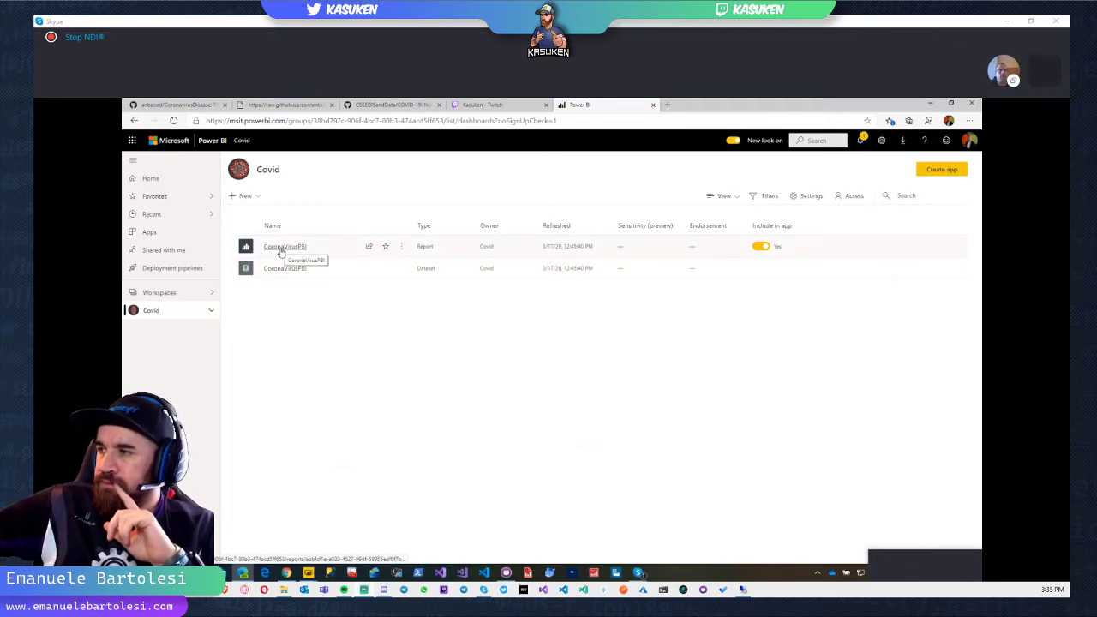
left_click(283, 246)
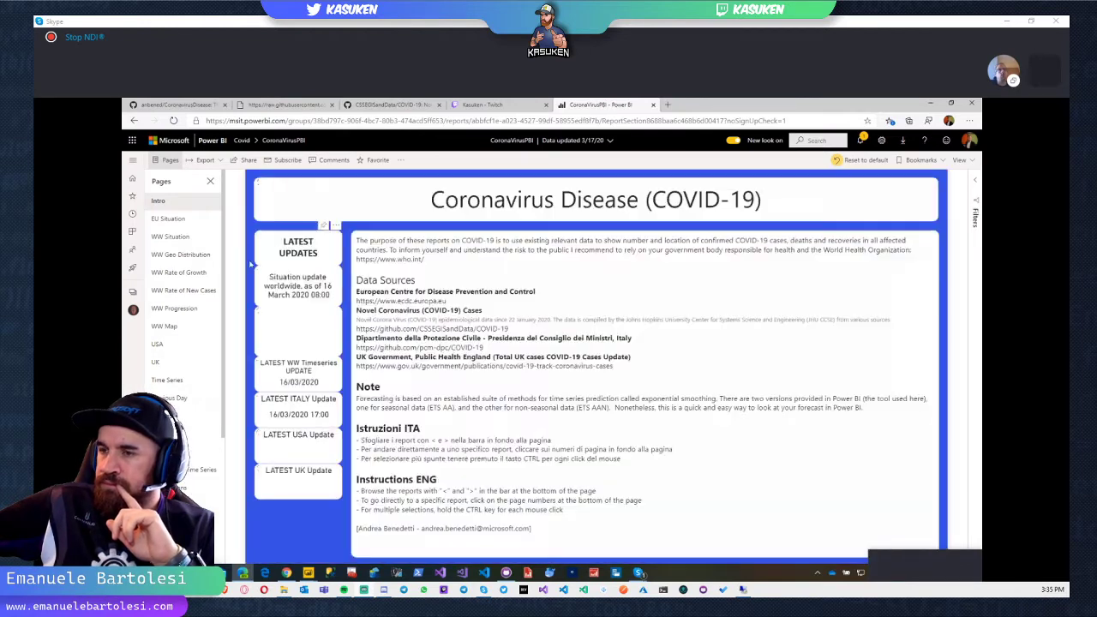
left_click(401, 161)
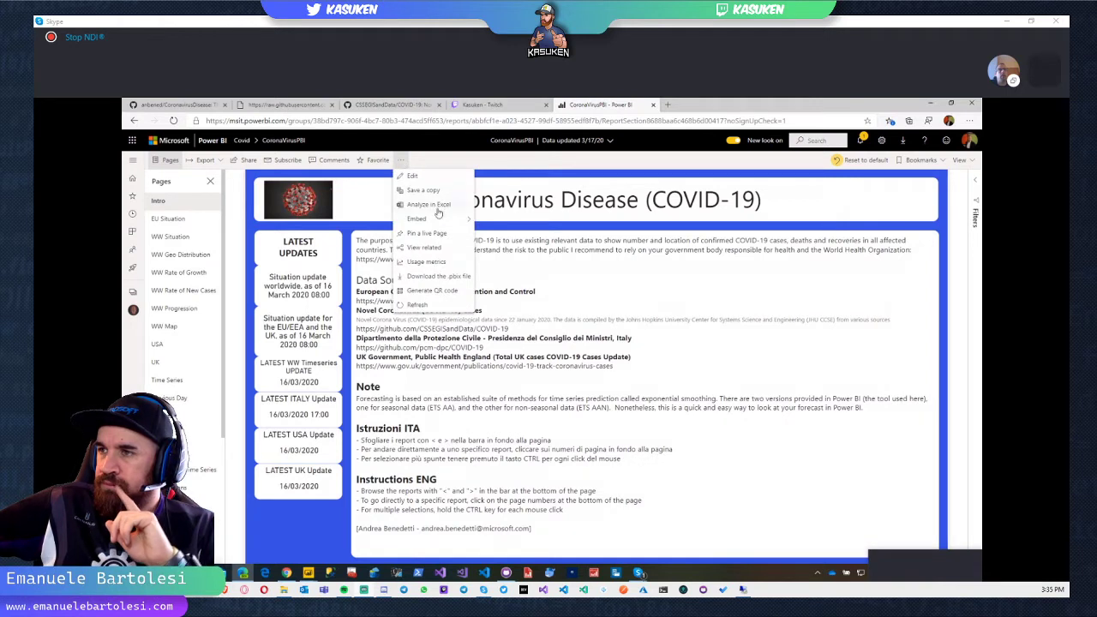
mouse_move(437, 219)
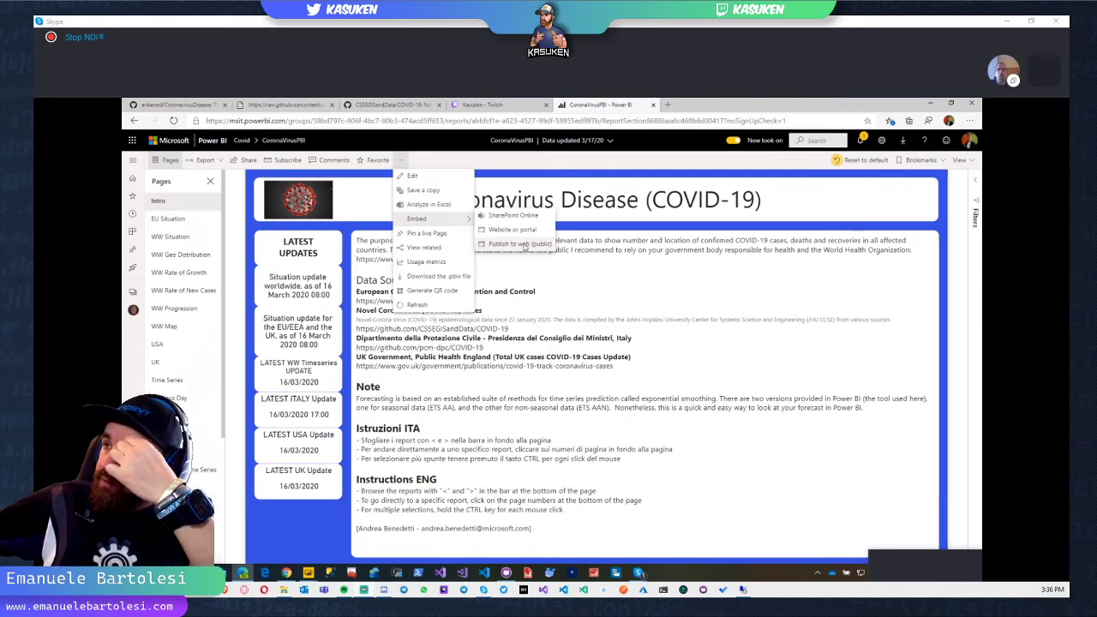
Step: Switch to the Chrome incognito window and open the public report at aka.ms/covidreport
key("alt+Tab")
key("alt+Tab")
key("alt+Tab")
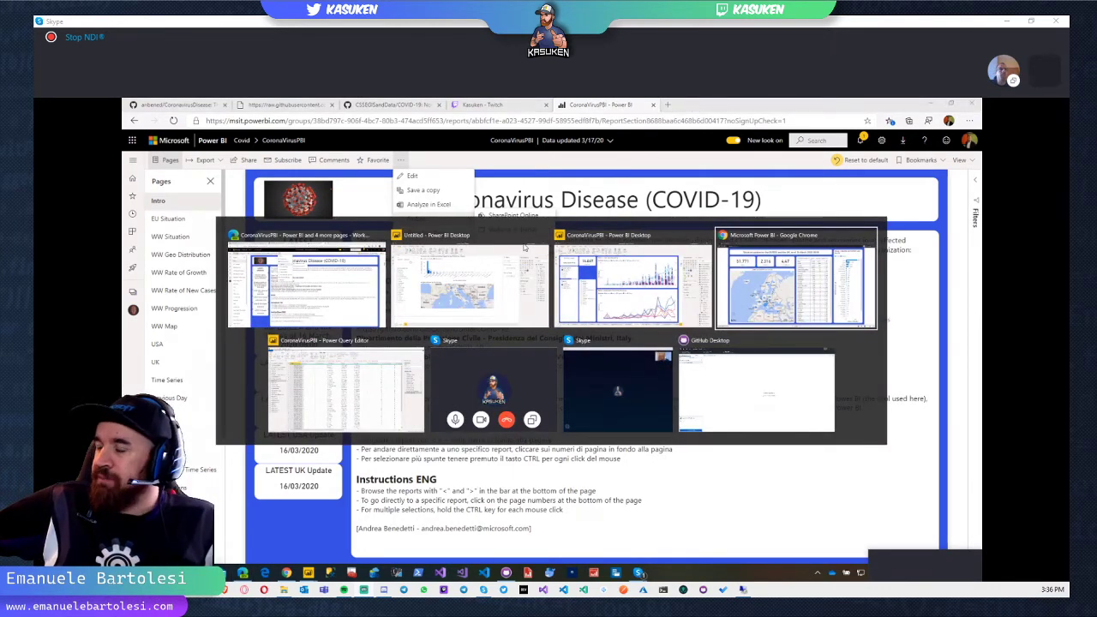
key("F5")
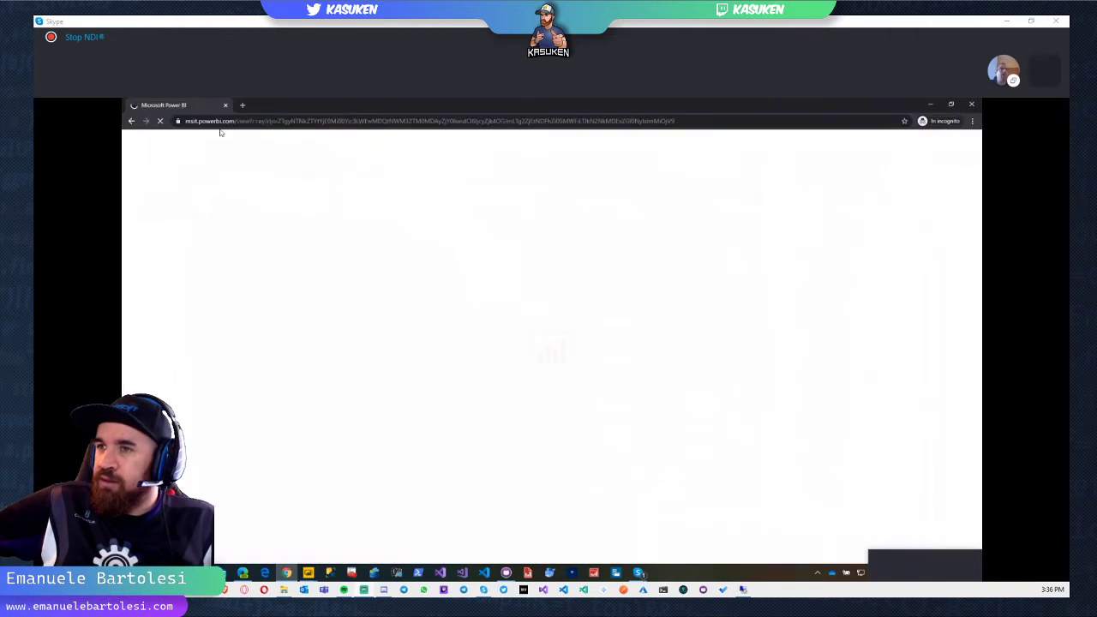
left_click(256, 122)
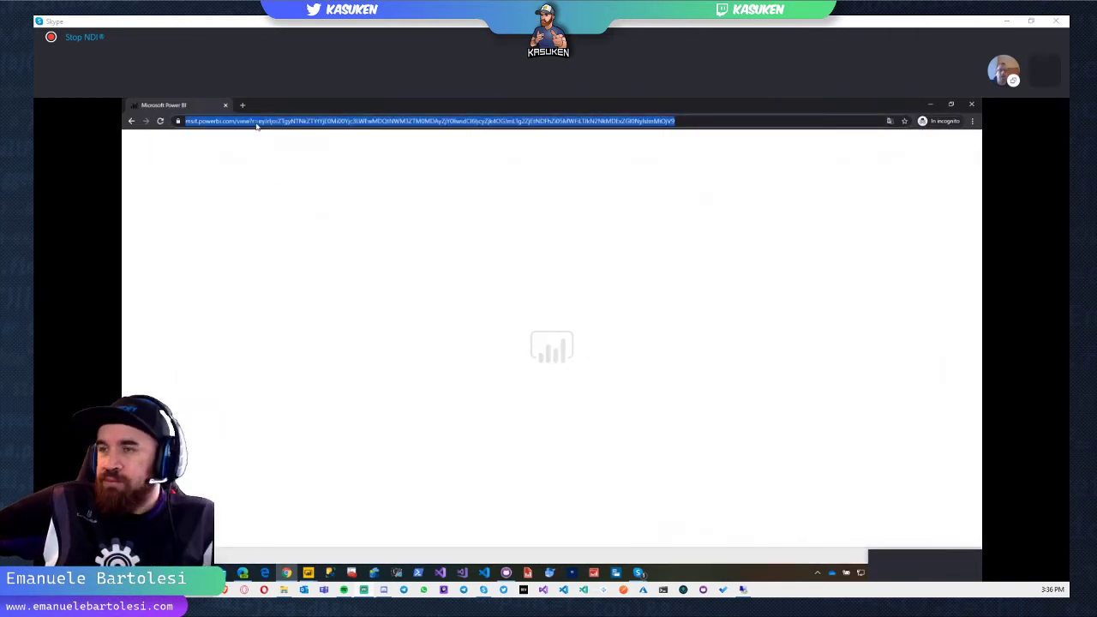
type("aka.ms/covidreport")
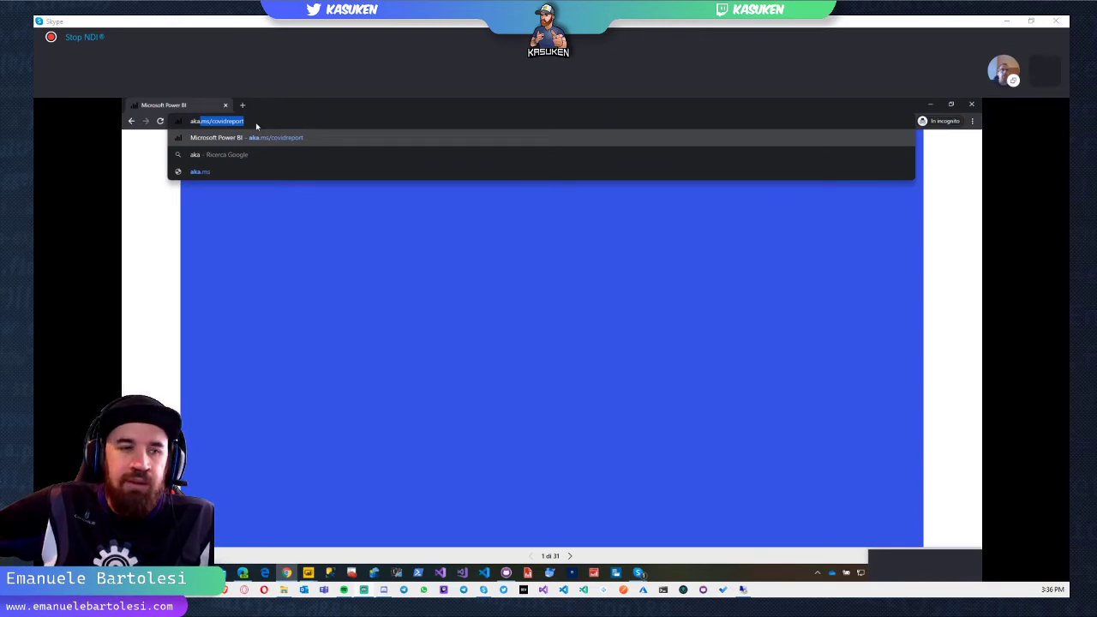
key("Return")
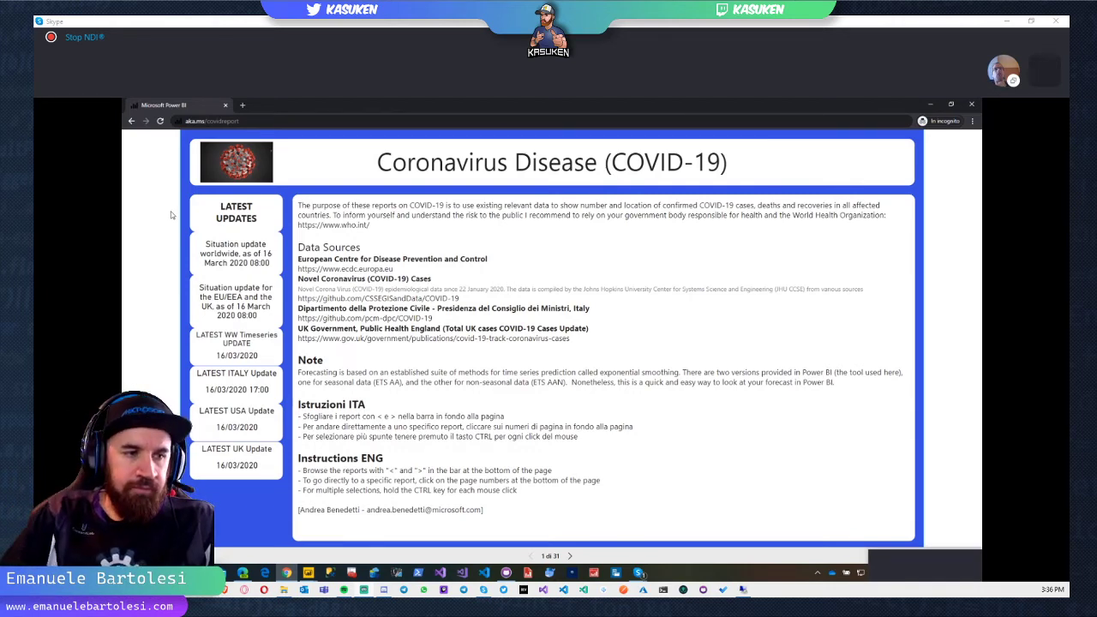
Step: Return to the report in Edge, dismiss its embed options, and switch to the CoronaVirusPBI file in Power BI Desktop
key("alt+Tab")
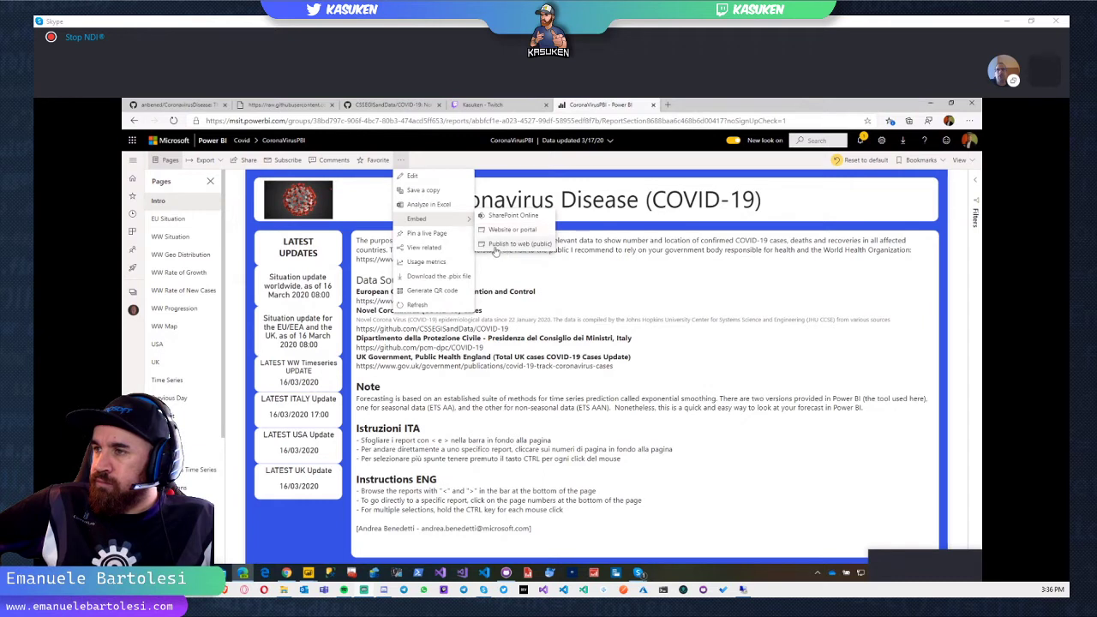
left_click(579, 276)
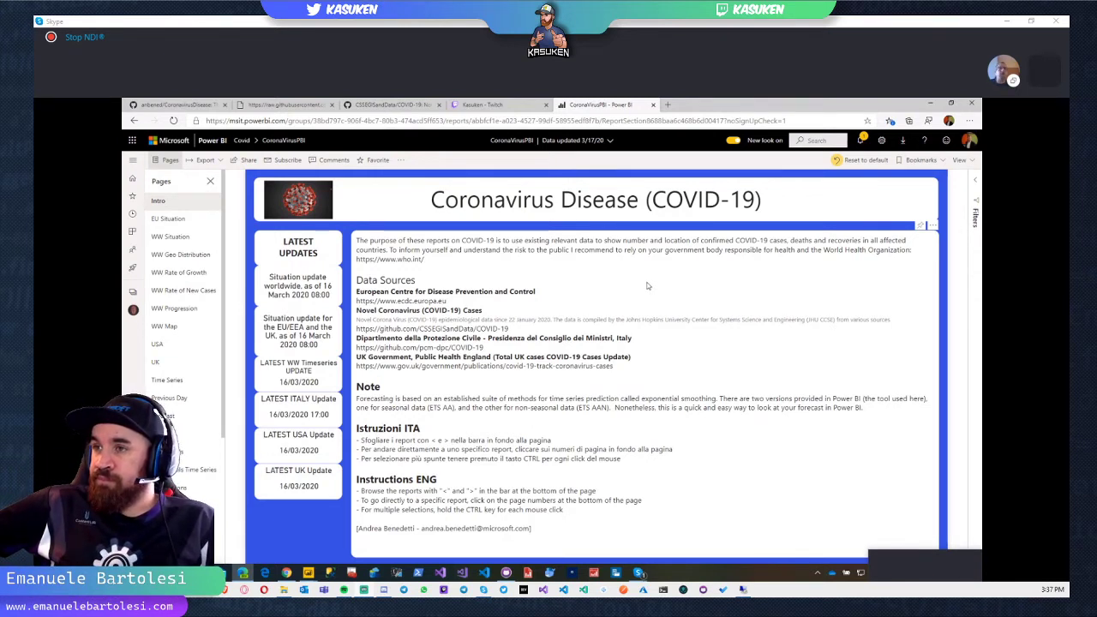
key("alt+Tab")
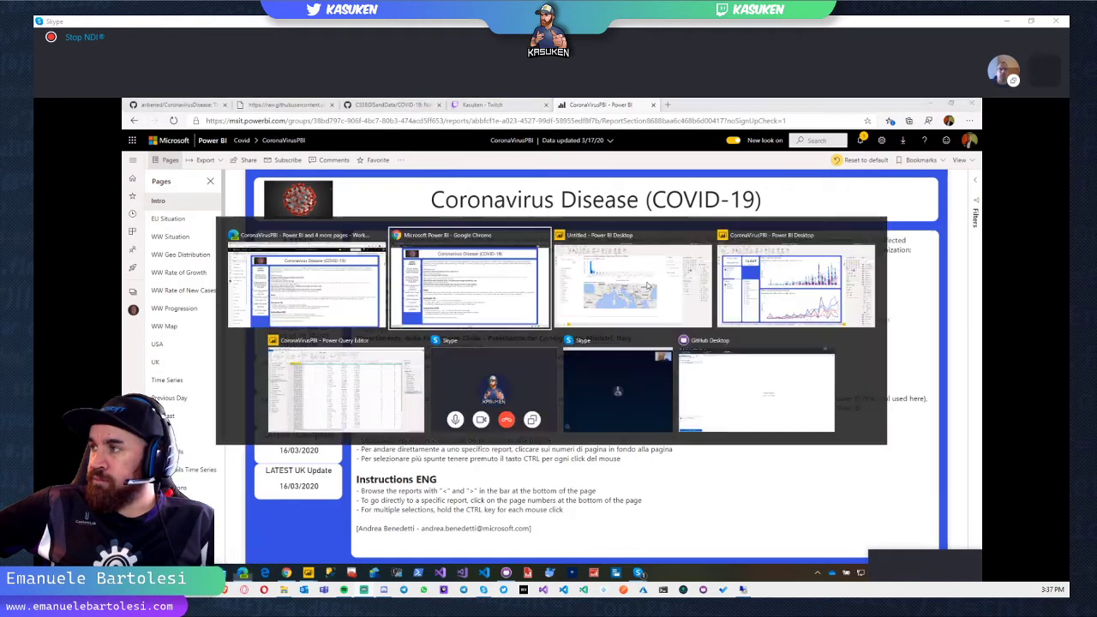
key("Up")
key("Right")
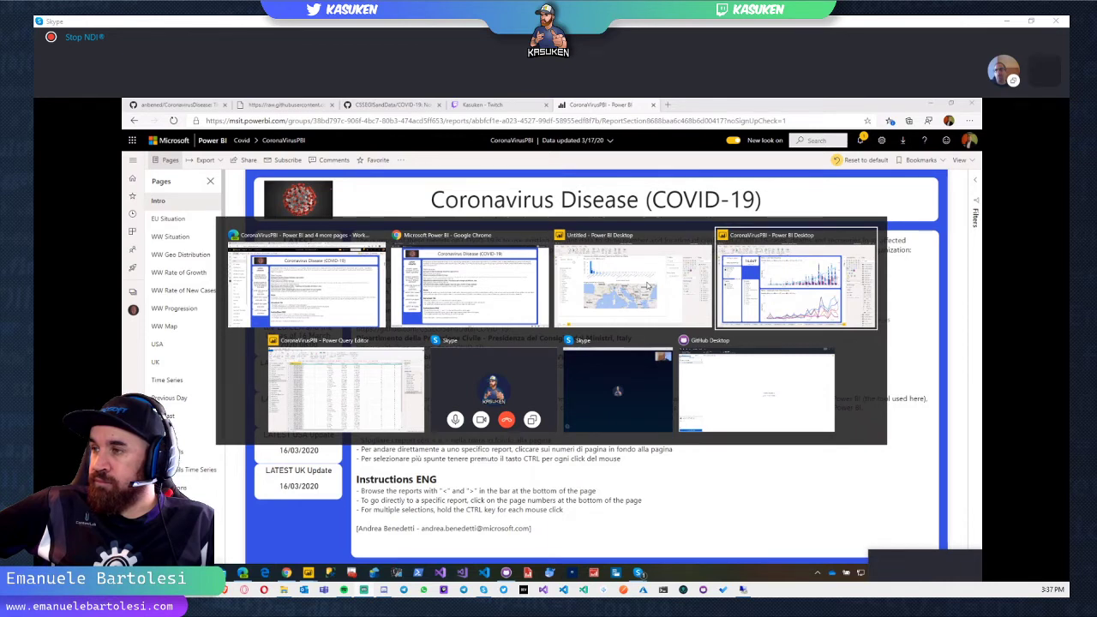
key("Return")
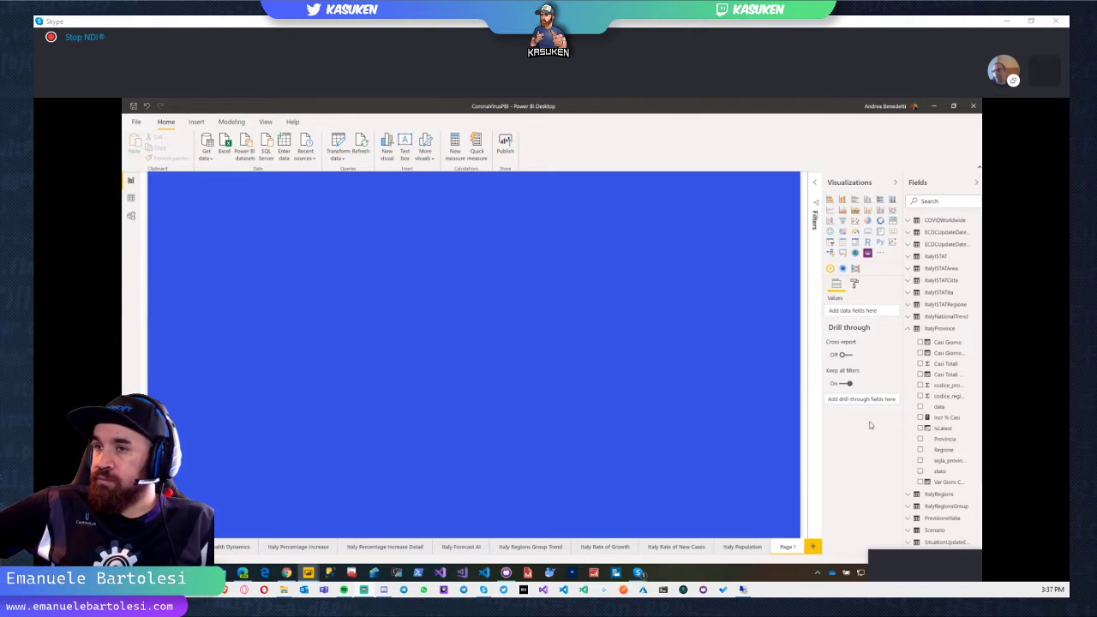
Step: Try out a table of the Regione field from ItalyProvince on Page 1, and remove the table again
left_click_drag(761, 392, 624, 343)
left_click(504, 311)
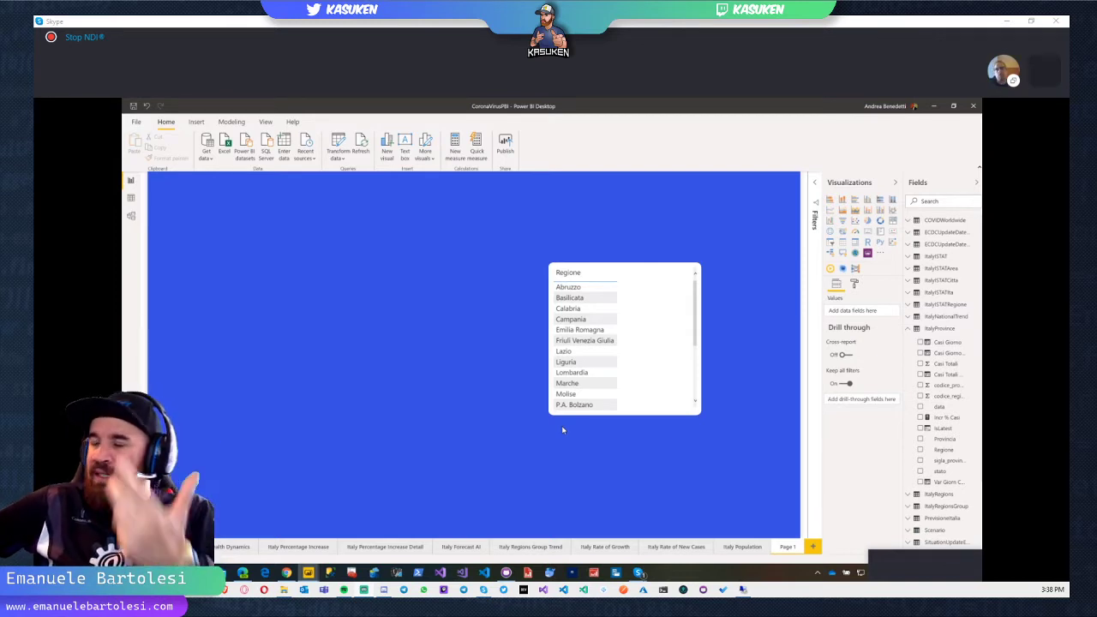
left_click(659, 272)
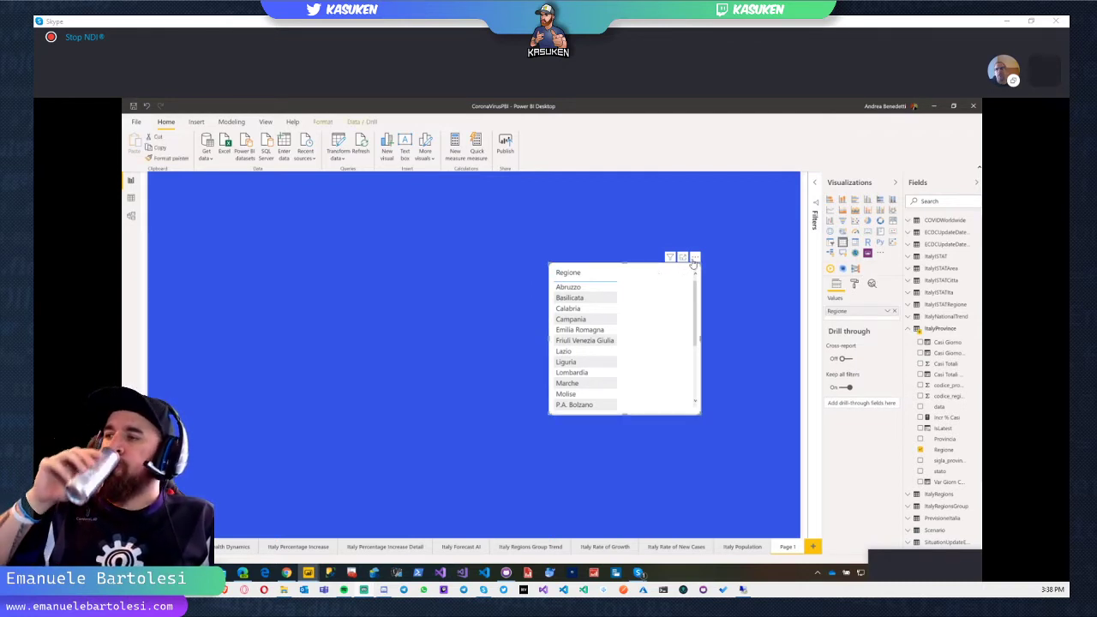
left_click(694, 257)
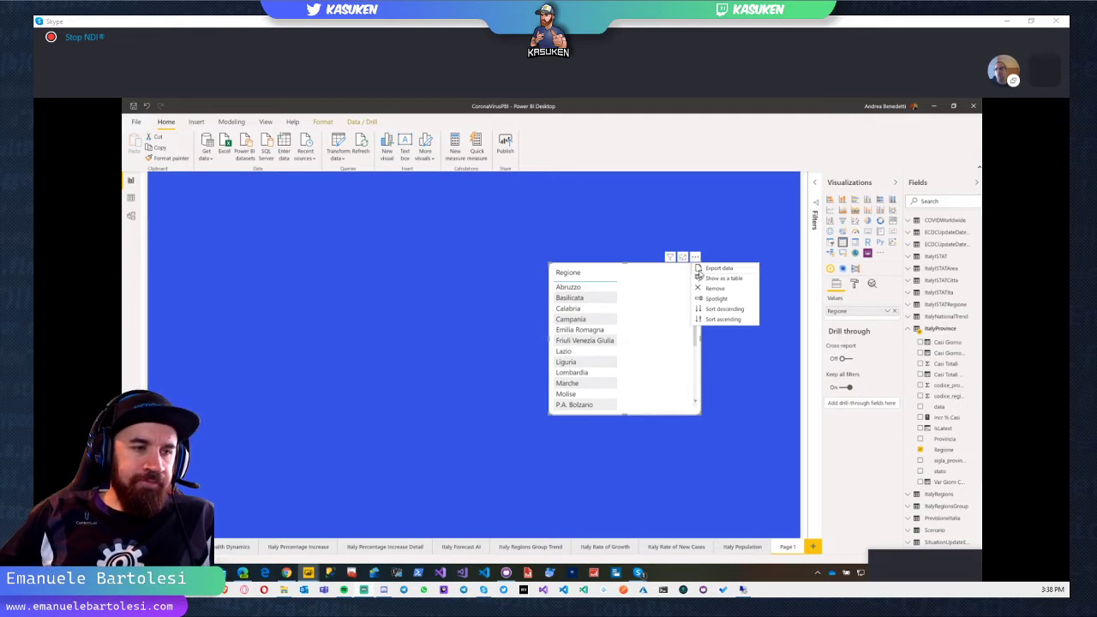
left_click(711, 287)
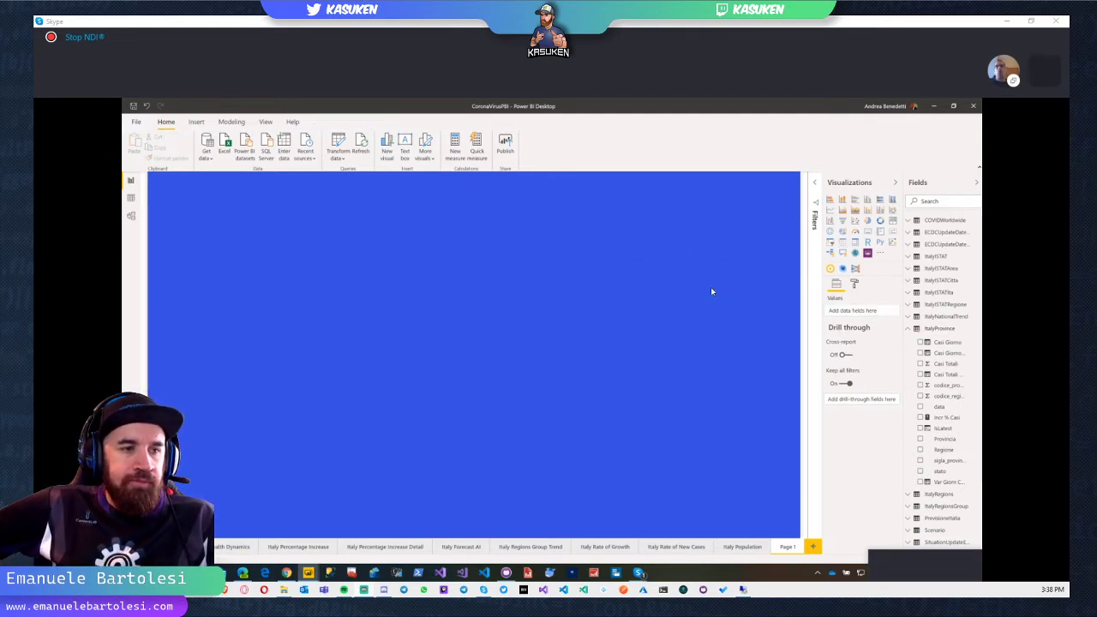
Step: Delete Page 1 from the CoronaVirusPBI report and confirm the deletion
right_click(791, 551)
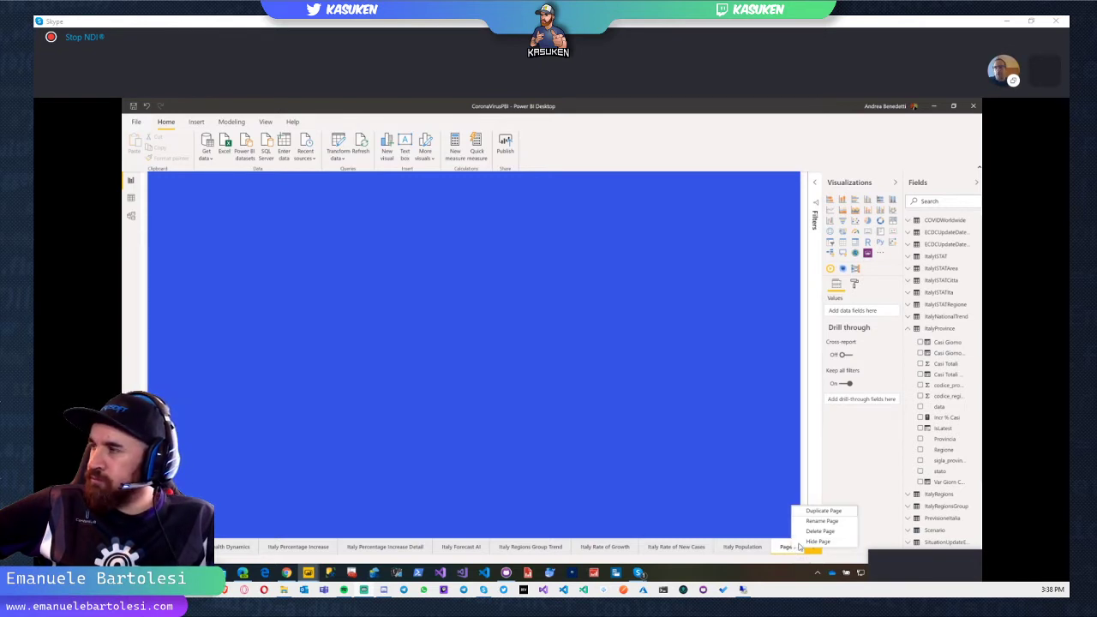
left_click(772, 532)
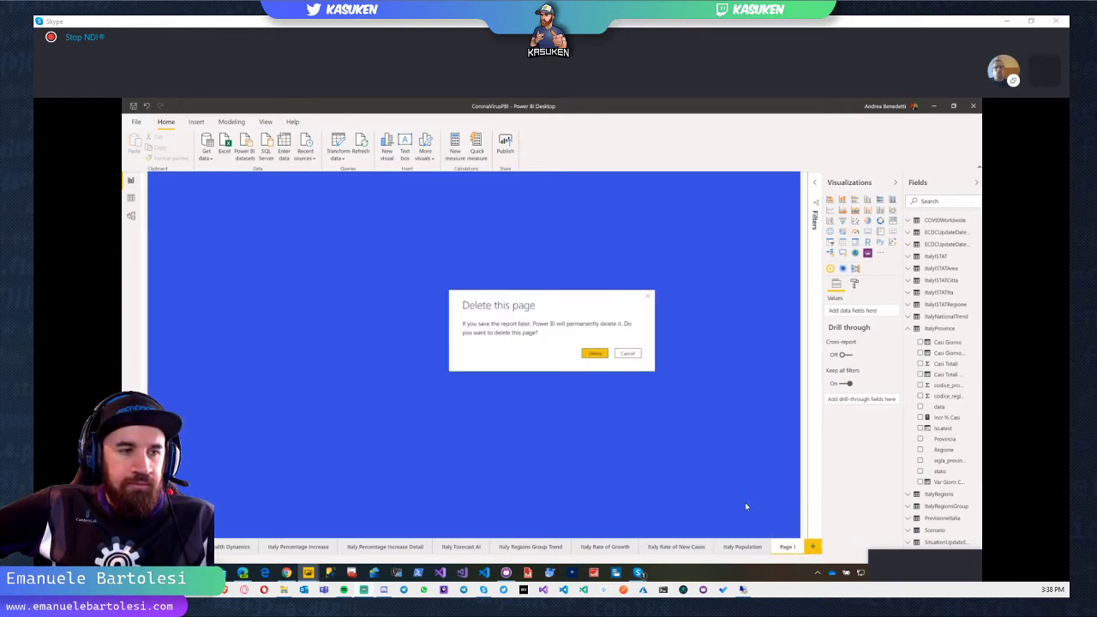
left_click(588, 353)
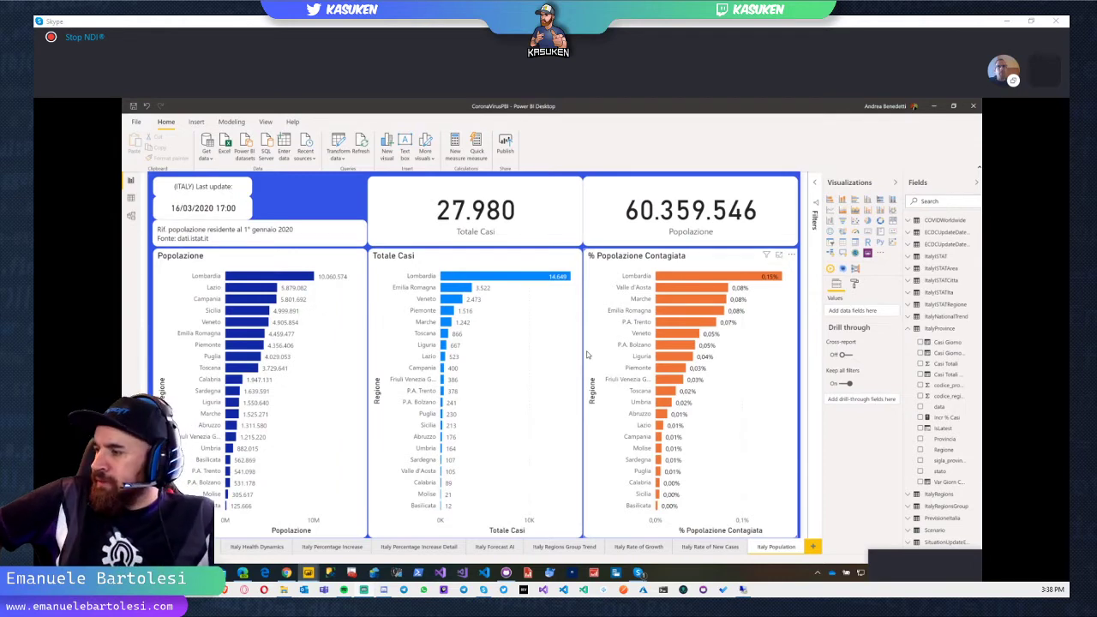
Step: Switch to Edge and look over the file list and description of the CoronavirusDisease GitHub repository
key("alt+Tab")
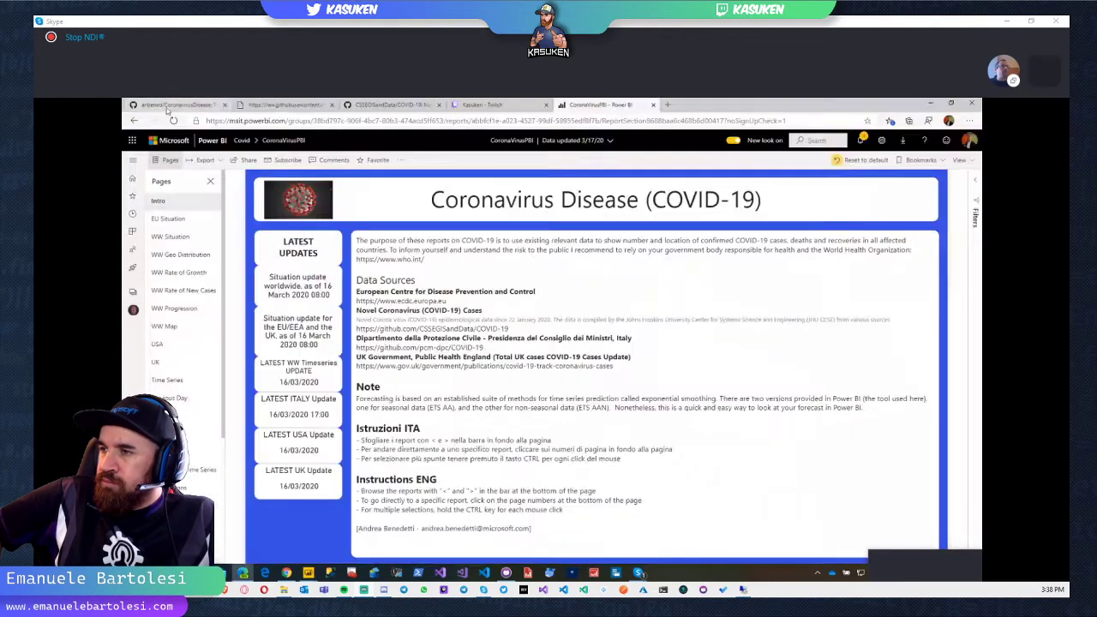
left_click(169, 105)
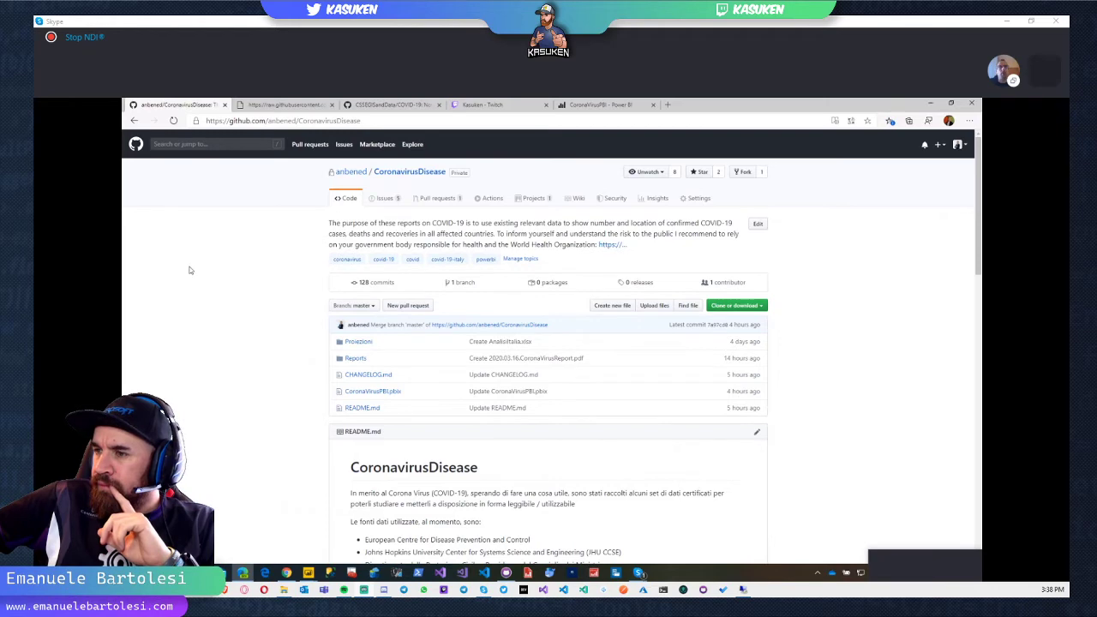
scroll(245, 314, "down", 1)
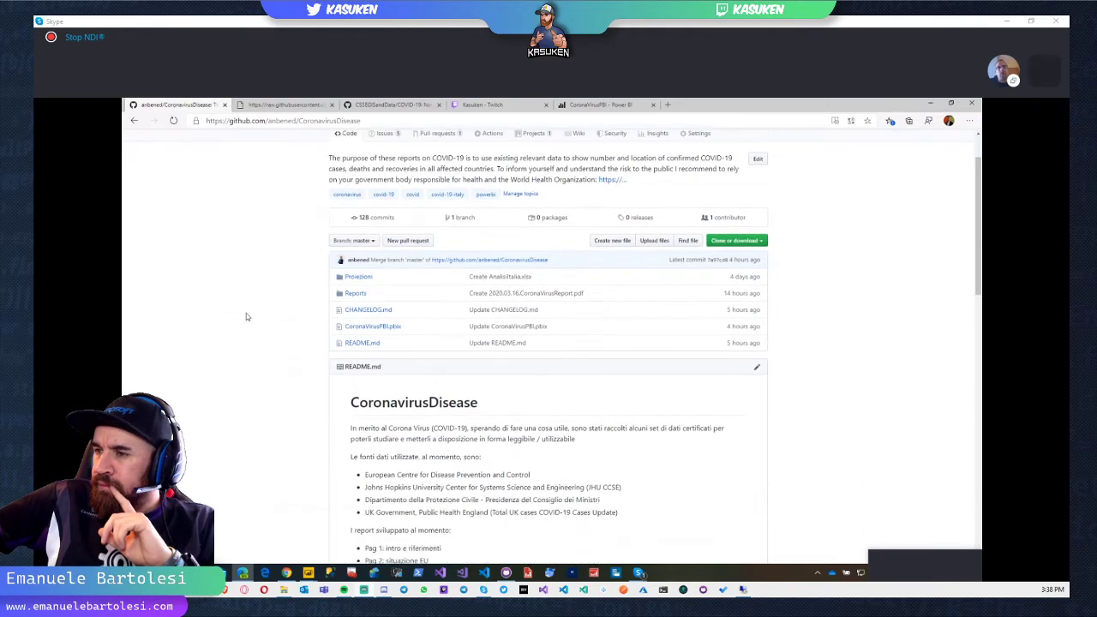
scroll(247, 316, "up", 1)
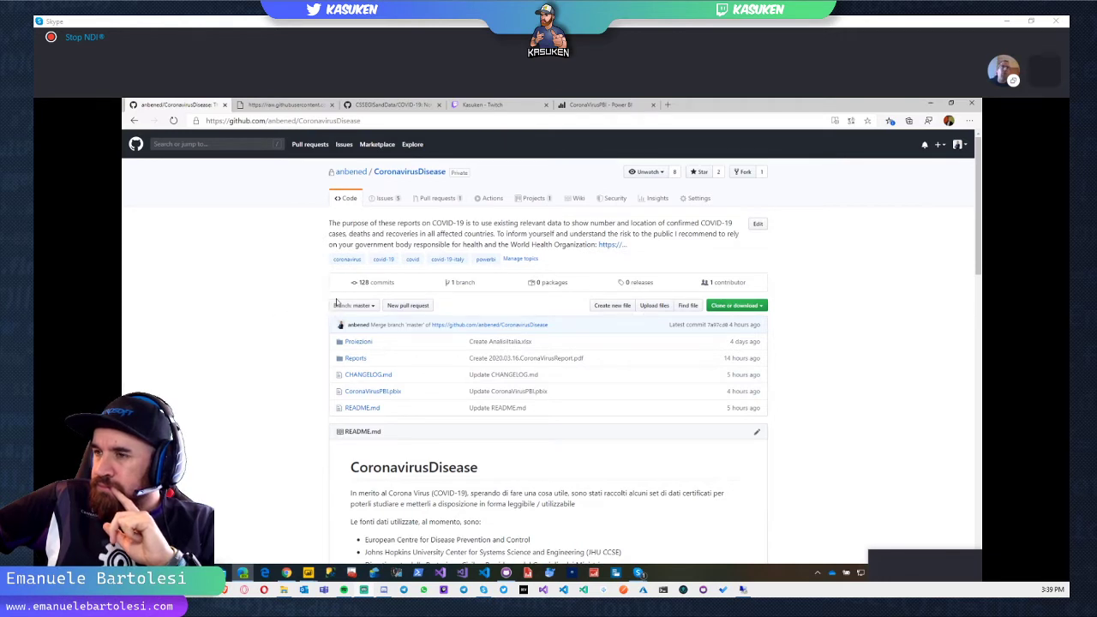
Step: Examine the repository's open issues and the PBIX project board's cards, and return to the issue list
left_click(377, 203)
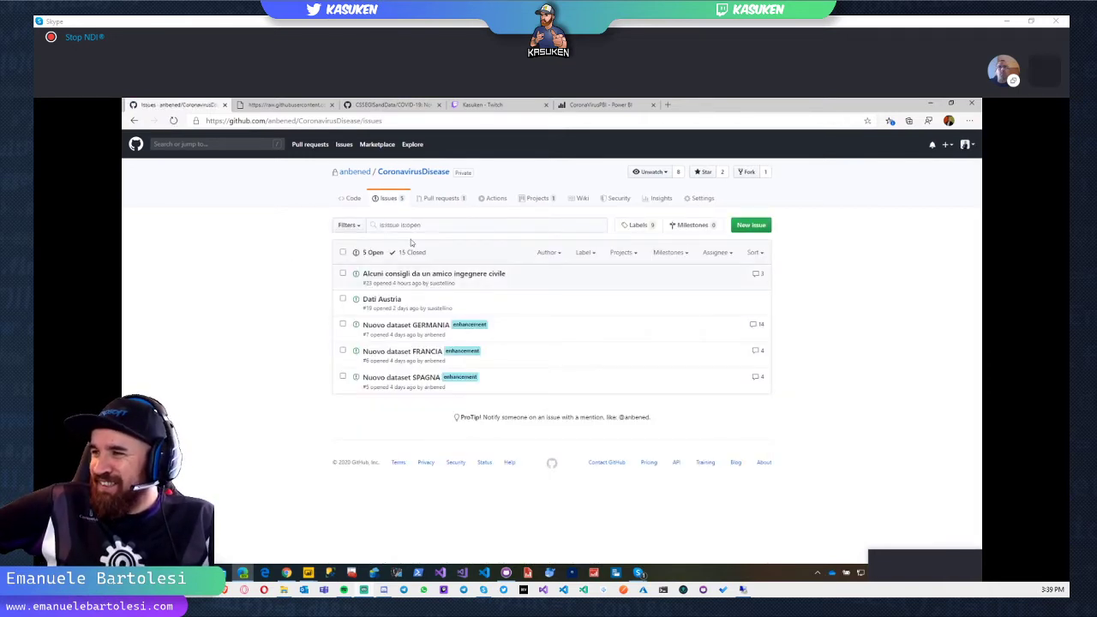
left_click(376, 276)
left_click(537, 198)
left_click(285, 276)
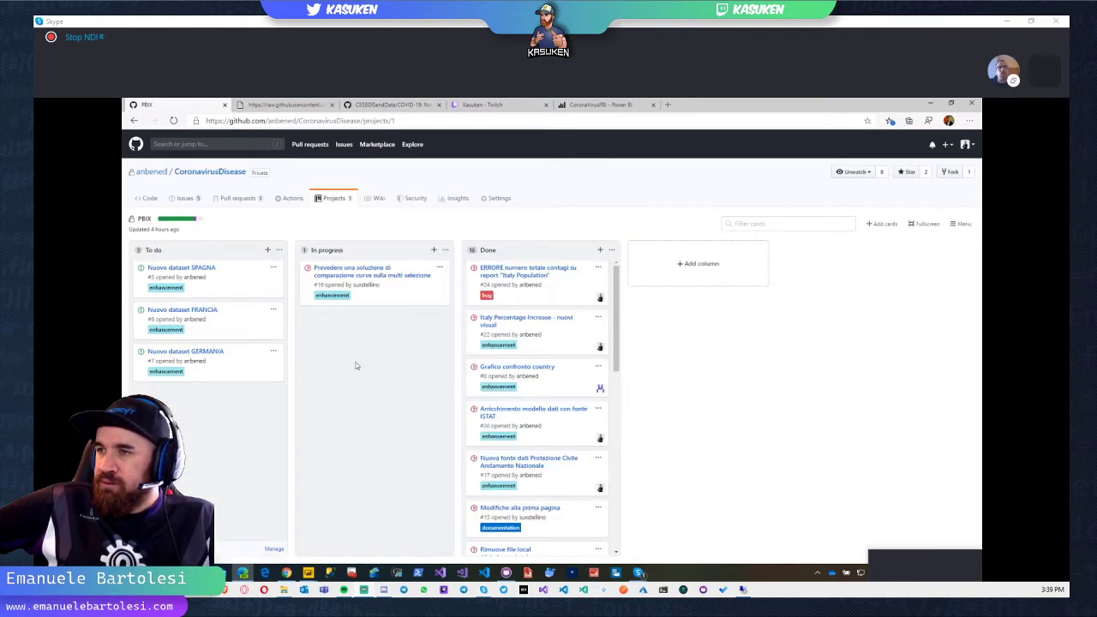
scroll(498, 383, "down", 3)
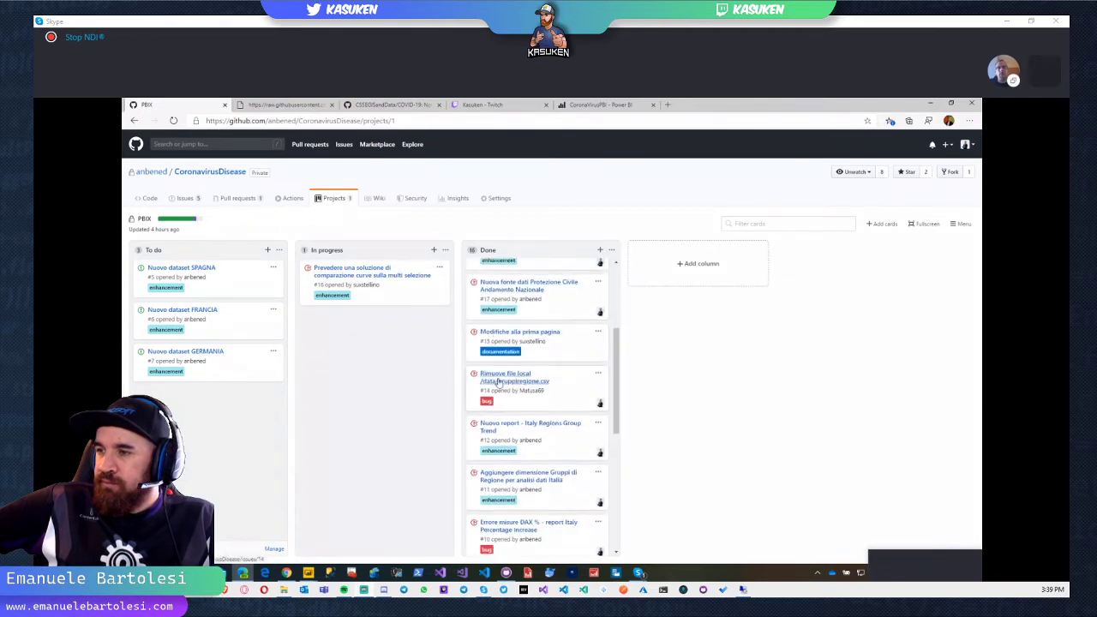
scroll(499, 383, "up", 3)
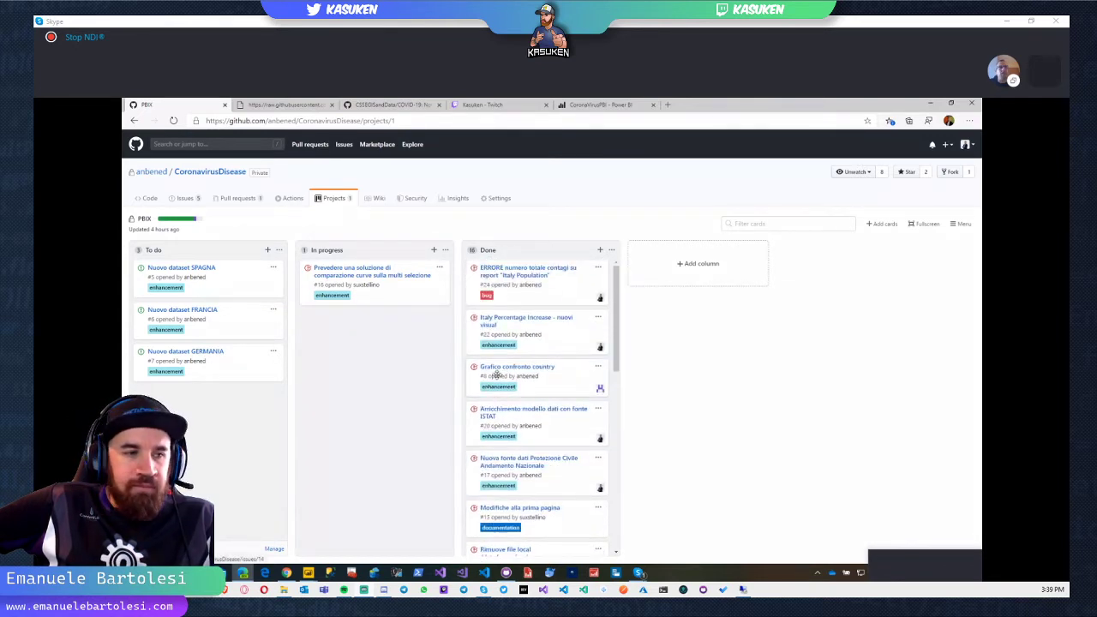
left_click(186, 200)
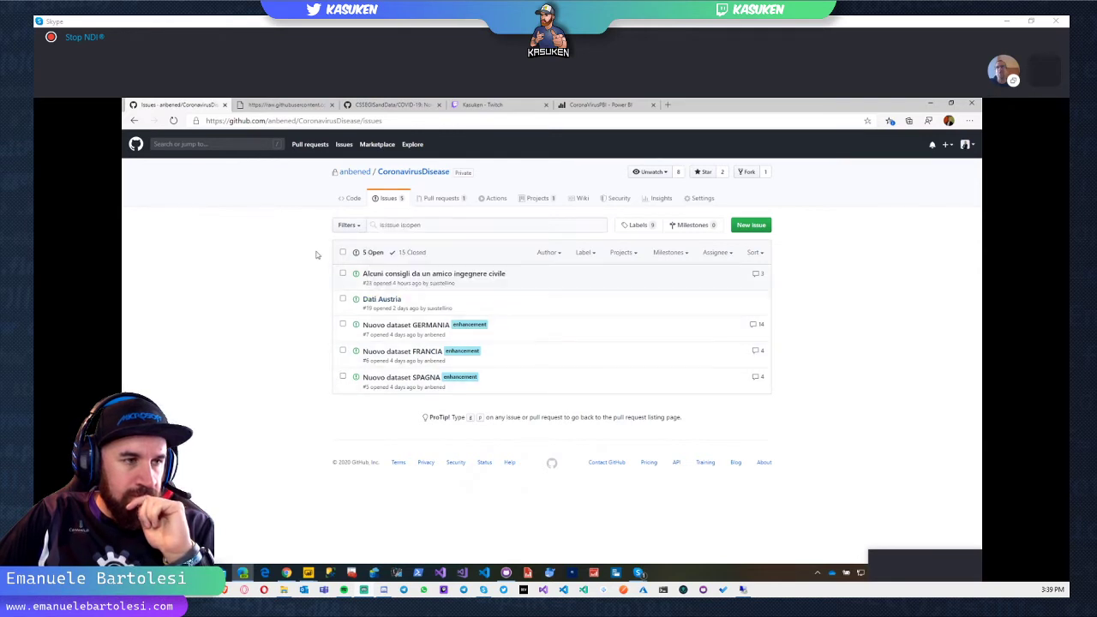
Step: Go back to the repository's code page and review the data sources and report pages listed in the README
left_click(351, 200)
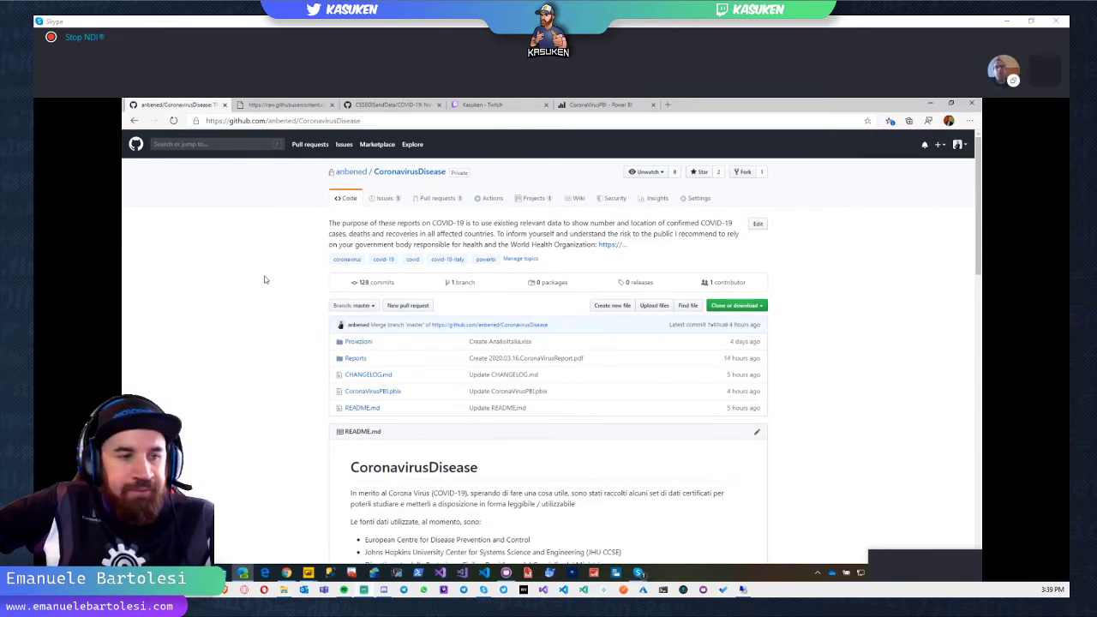
scroll(303, 309, "down", 1)
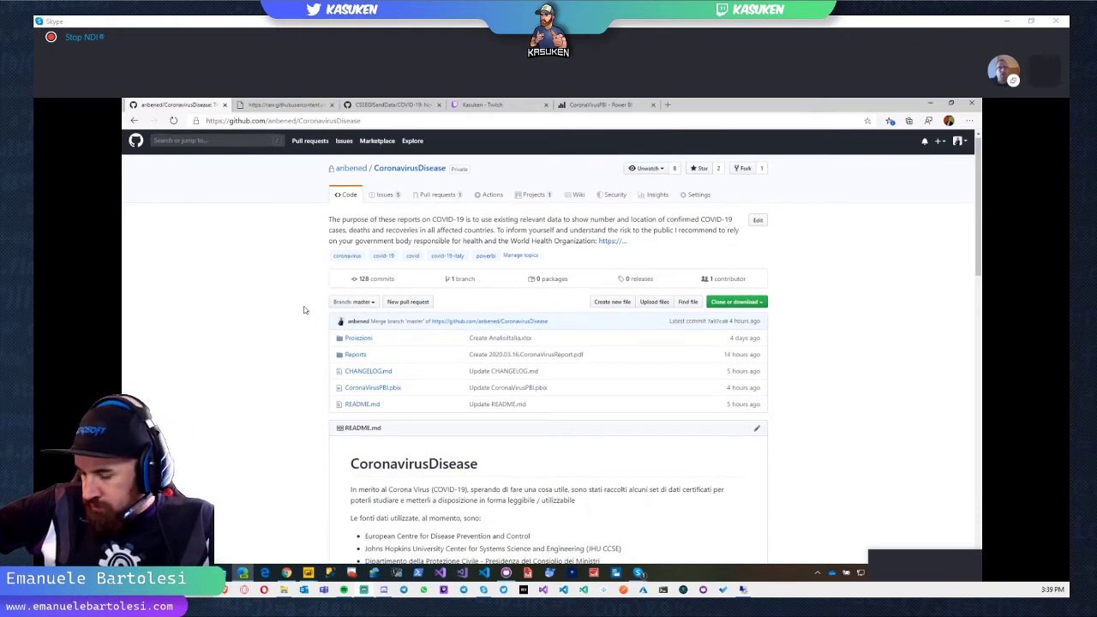
scroll(303, 310, "down", 10)
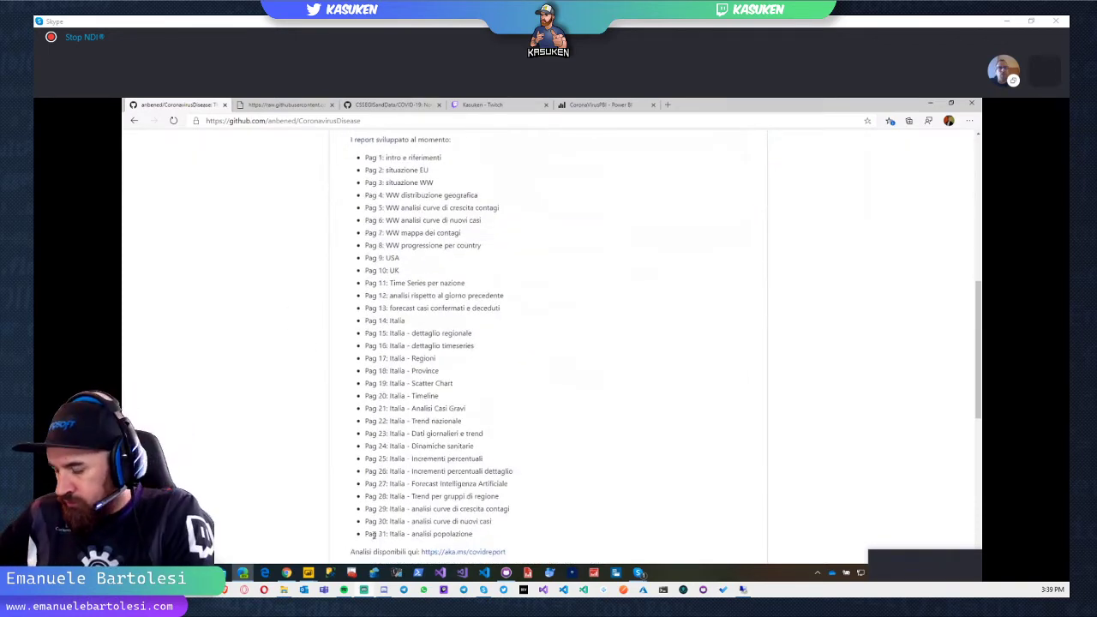
scroll(360, 514, "up", 4)
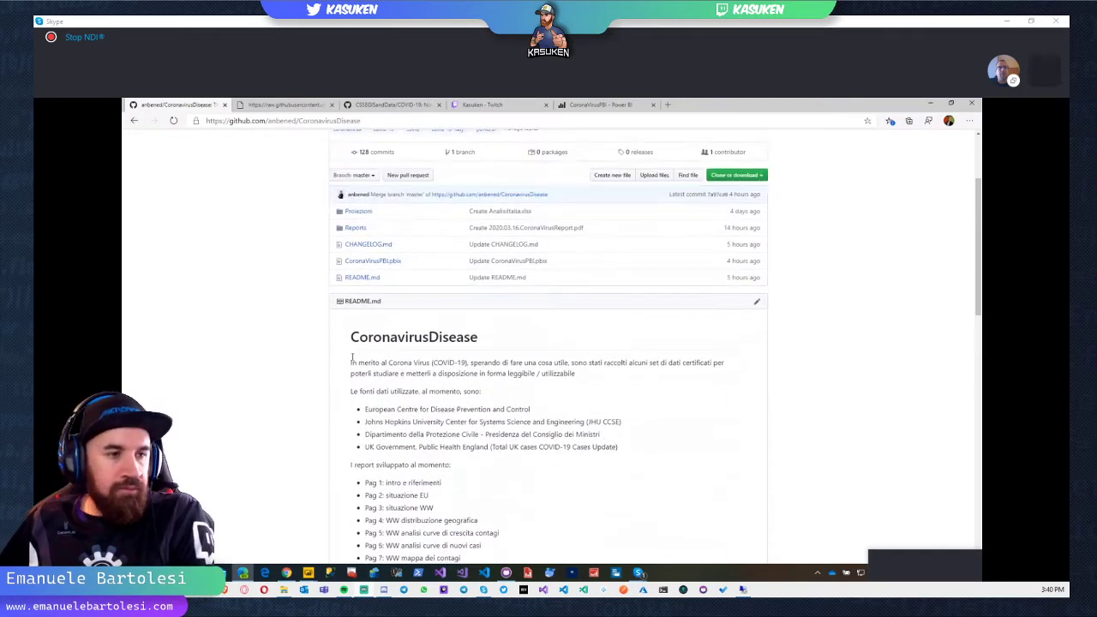
Step: Open CHANGELOG.md, review its dated entries, and return to the repository's main page
left_click(367, 244)
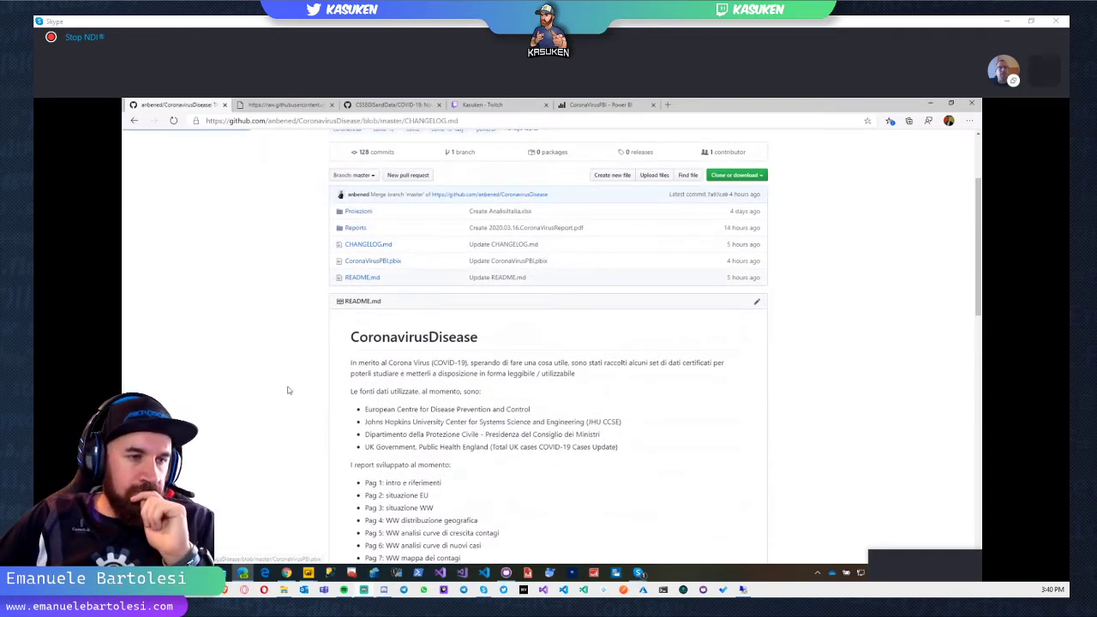
scroll(297, 362, "down", 2)
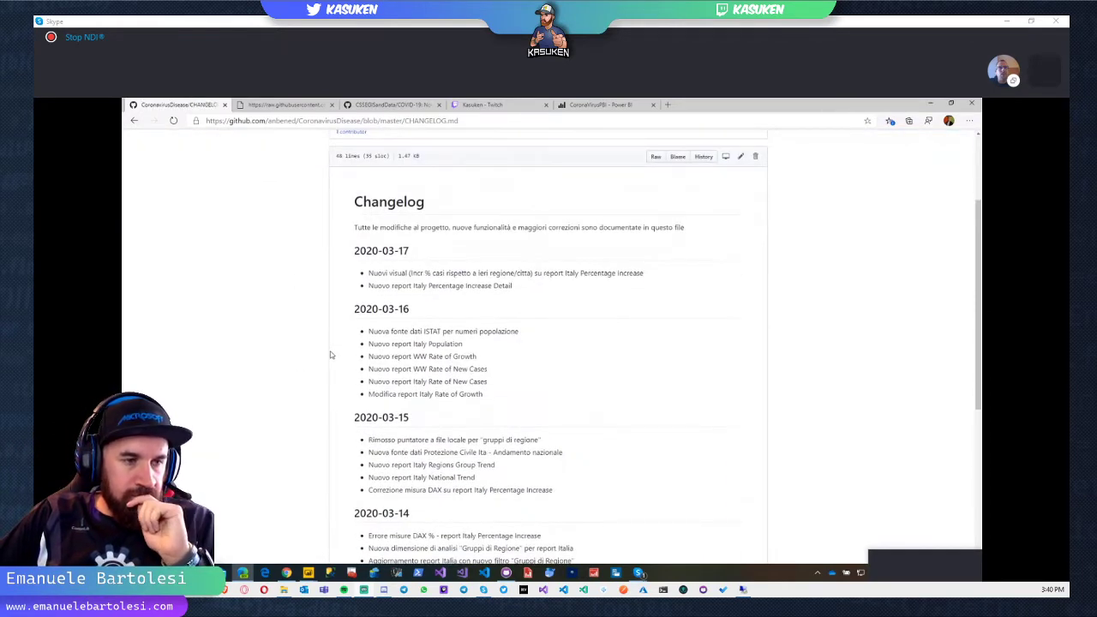
scroll(330, 355, "down", 3)
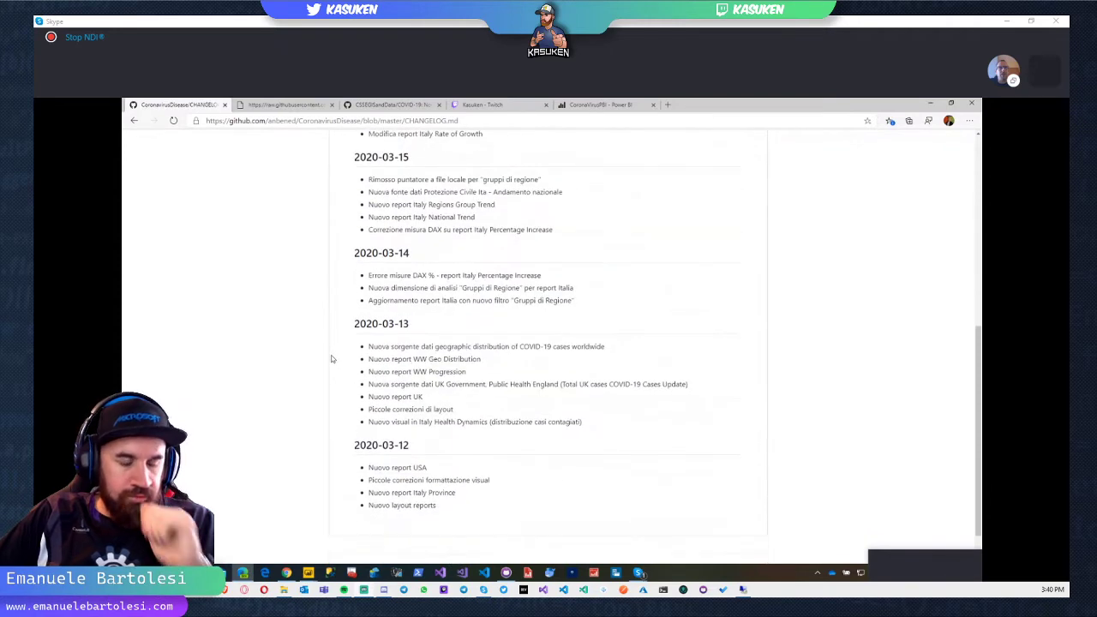
scroll(318, 435, "up", 1)
scroll(319, 435, "up", 1)
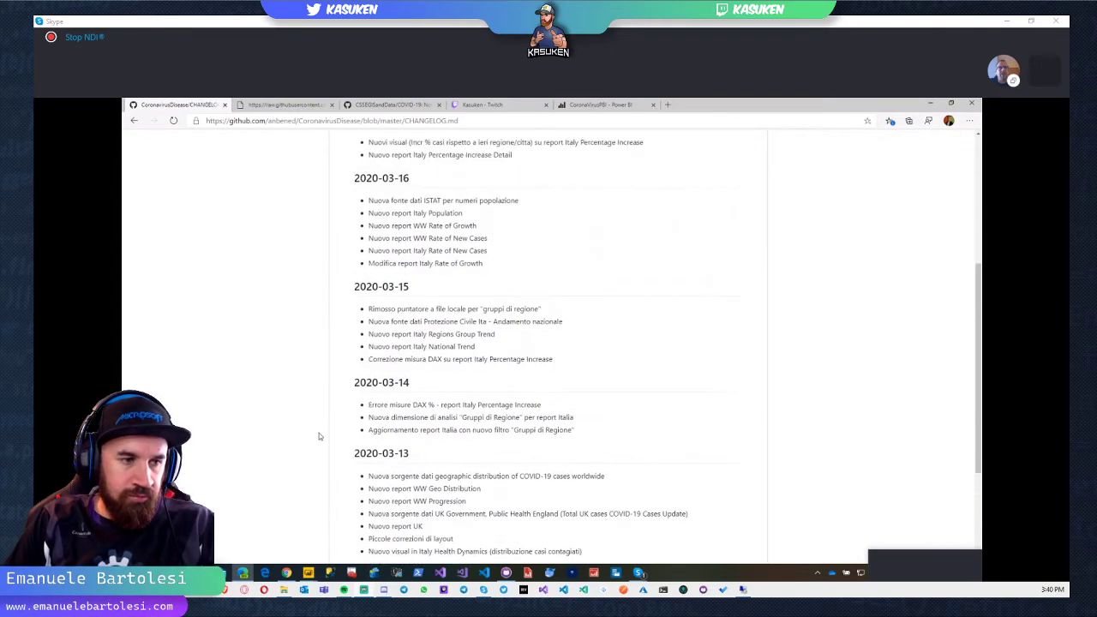
scroll(319, 433, "up", 3)
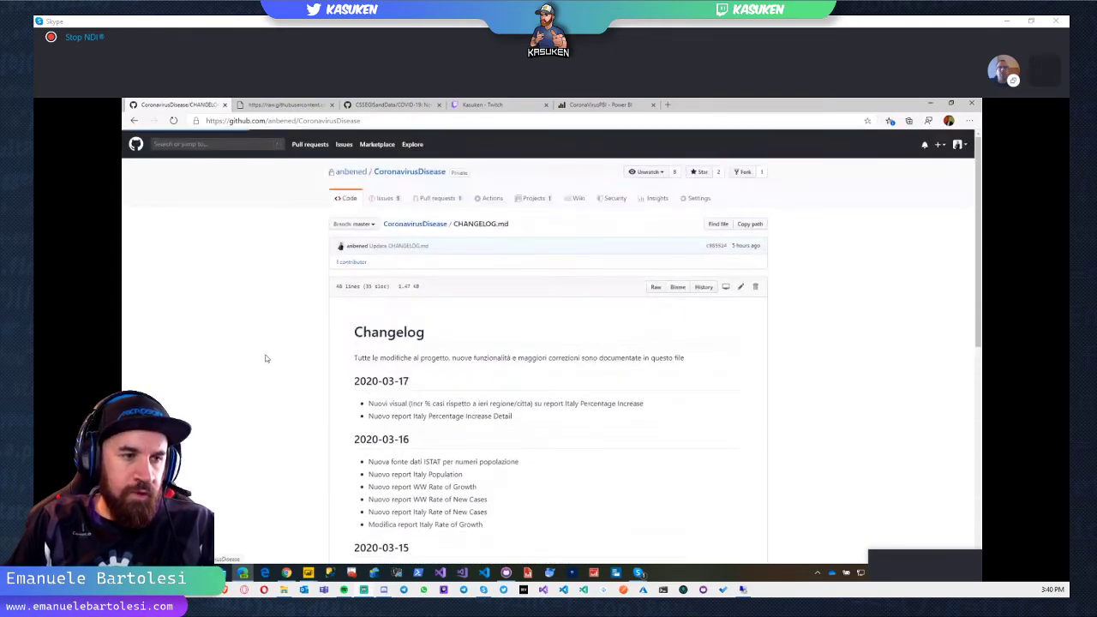
key("alt+Left")
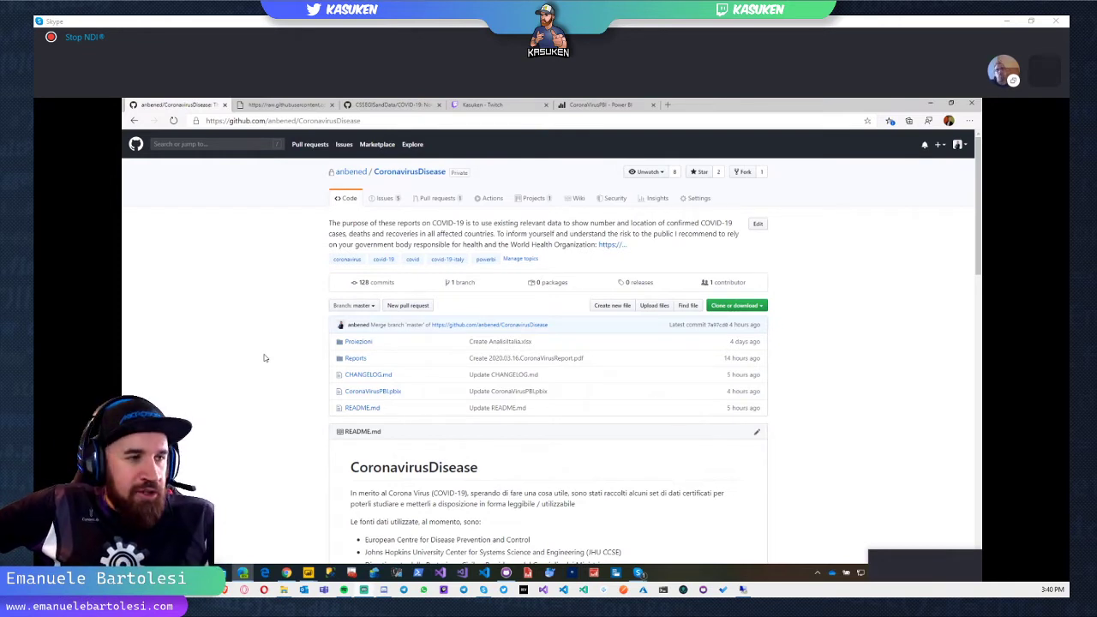
Step: Switch to the CoronaVirusPBI file in Power BI Desktop and show its data model diagram
key("alt+Tab")
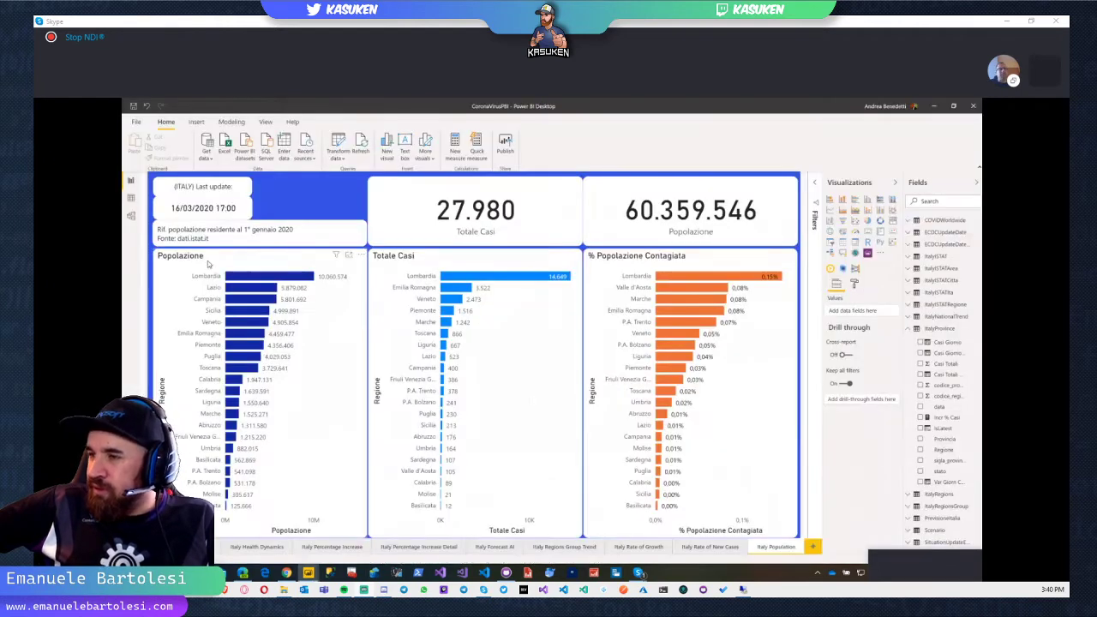
left_click(130, 216)
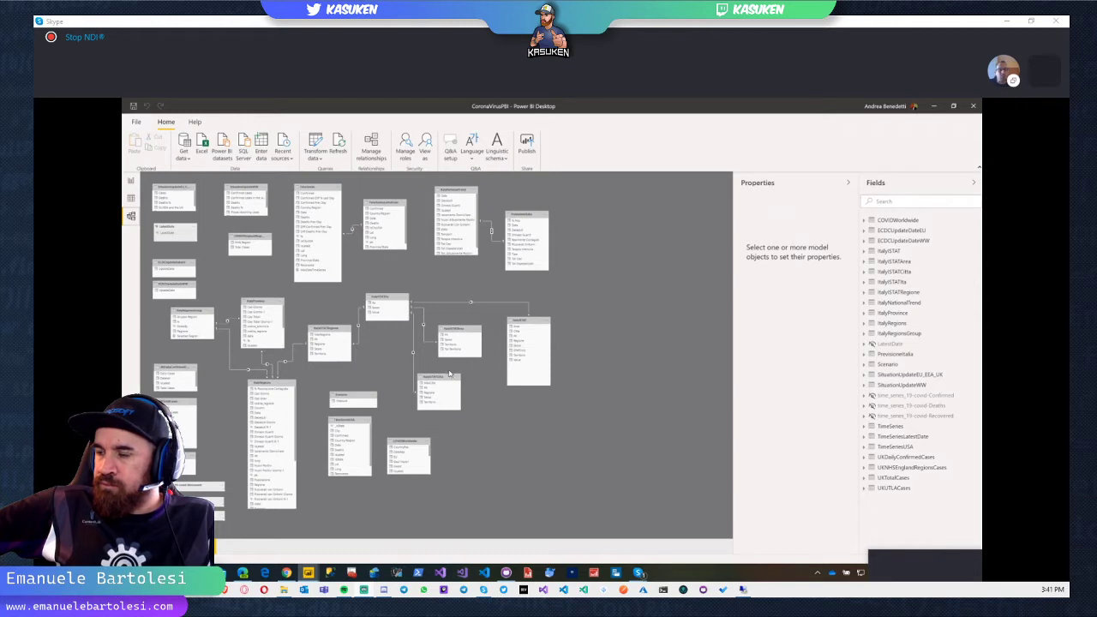
Step: Switch to the public report in the Chrome incognito window and show its Italy Population page
key("alt+Tab")
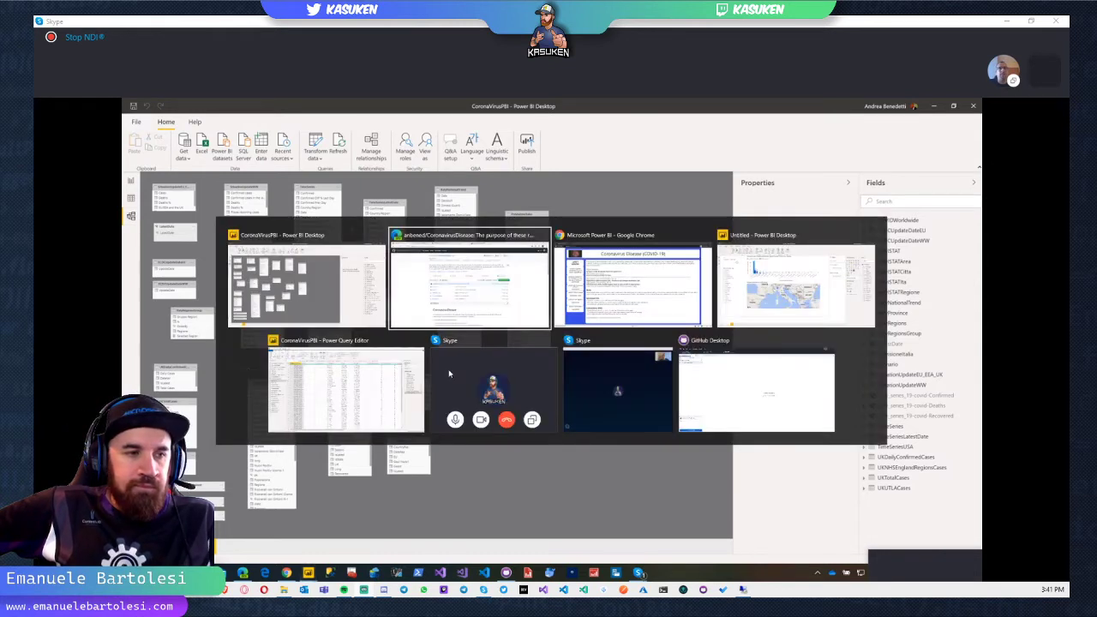
key("alt+Tab")
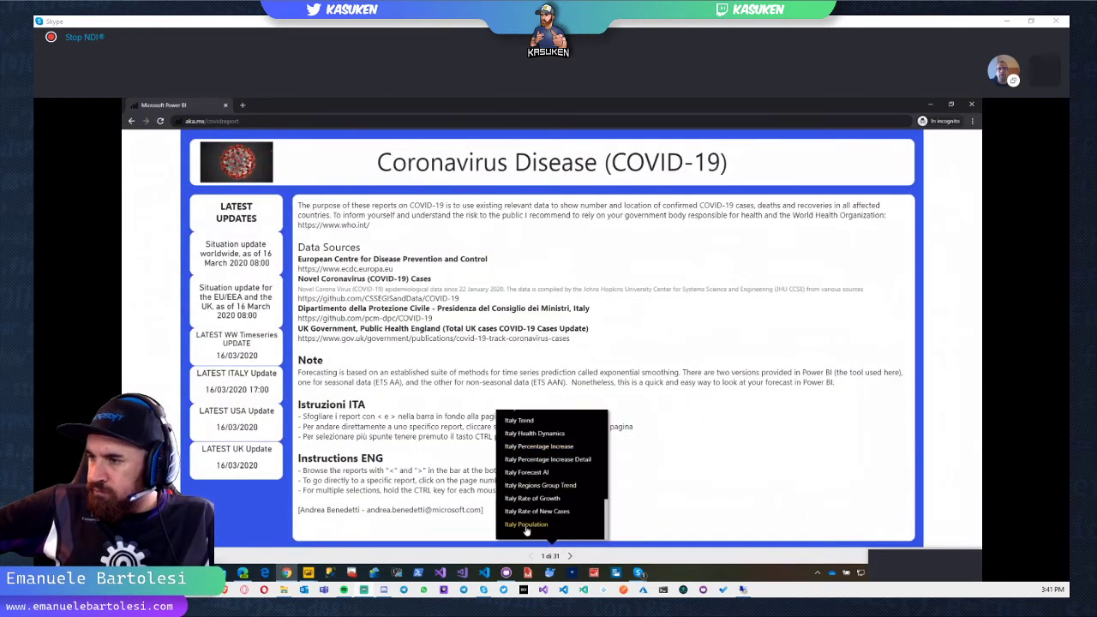
left_click(527, 529)
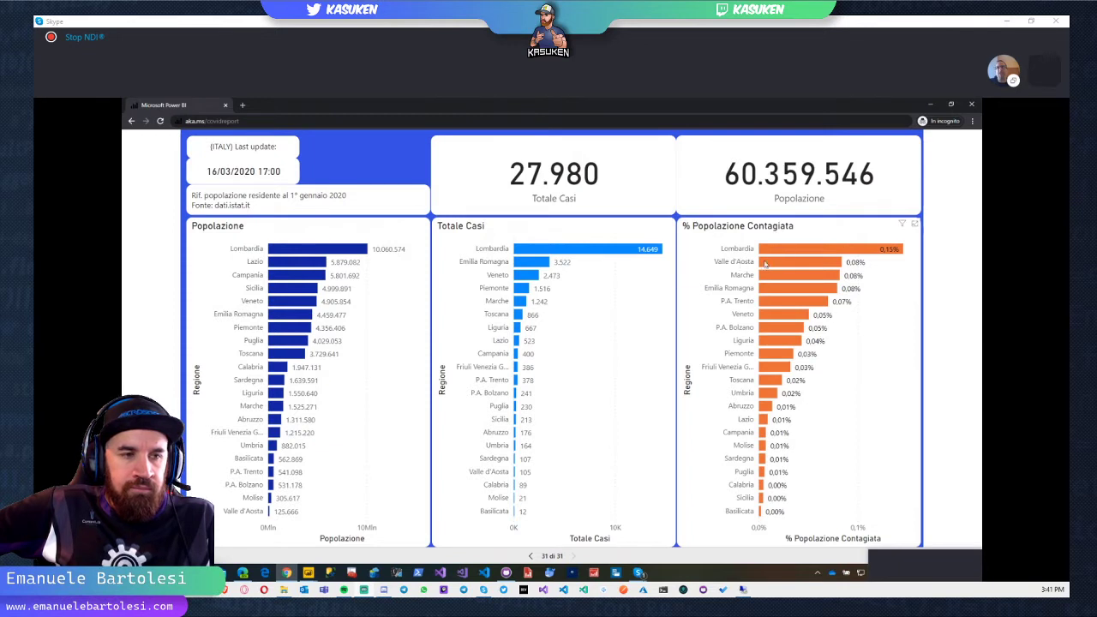
mouse_move(764, 265)
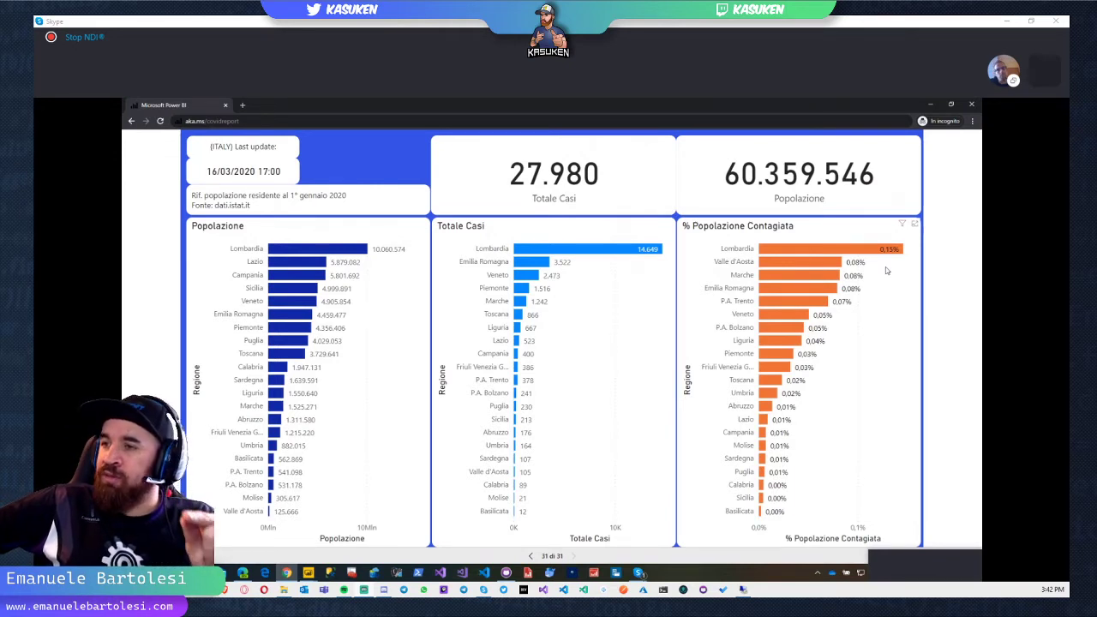
Step: Show the public report's EU Situation page, followed by its worldwide situation page
left_click(552, 556)
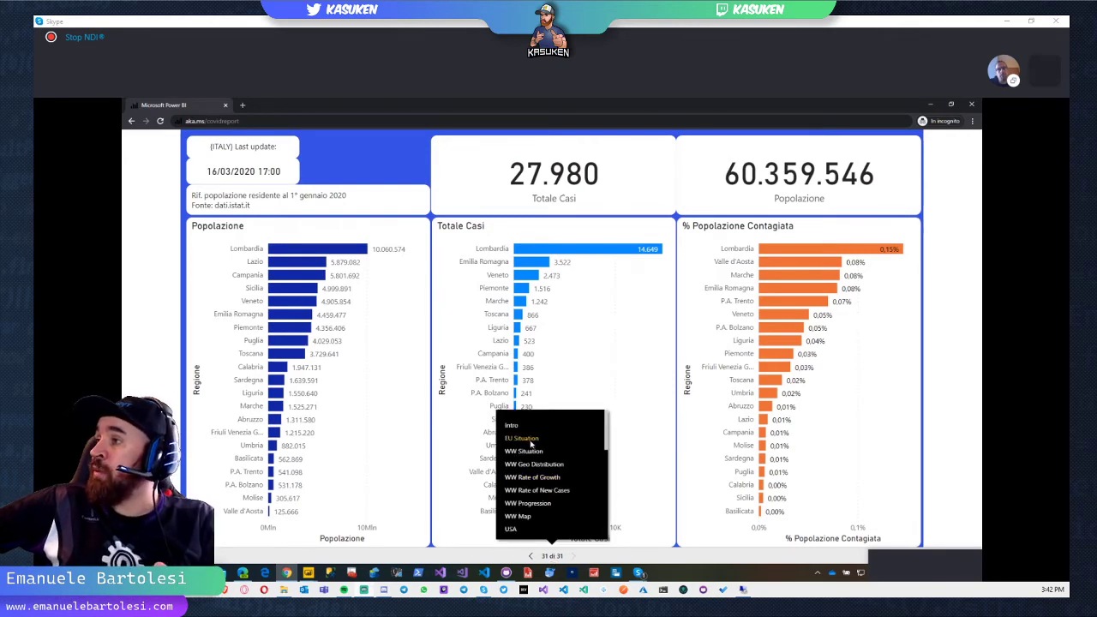
left_click(530, 444)
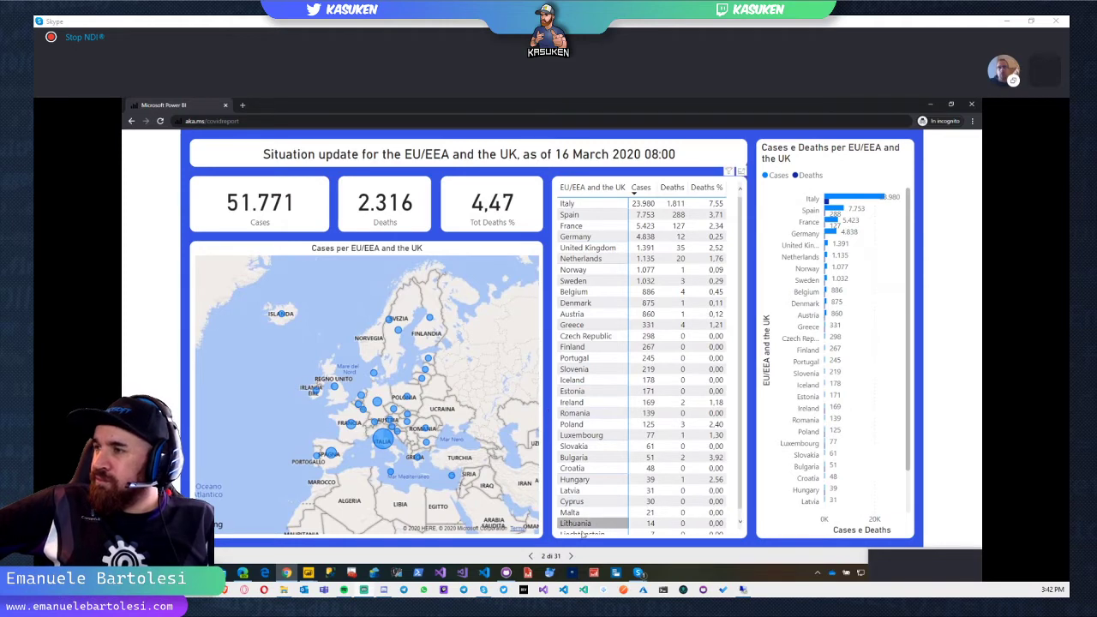
left_click(571, 556)
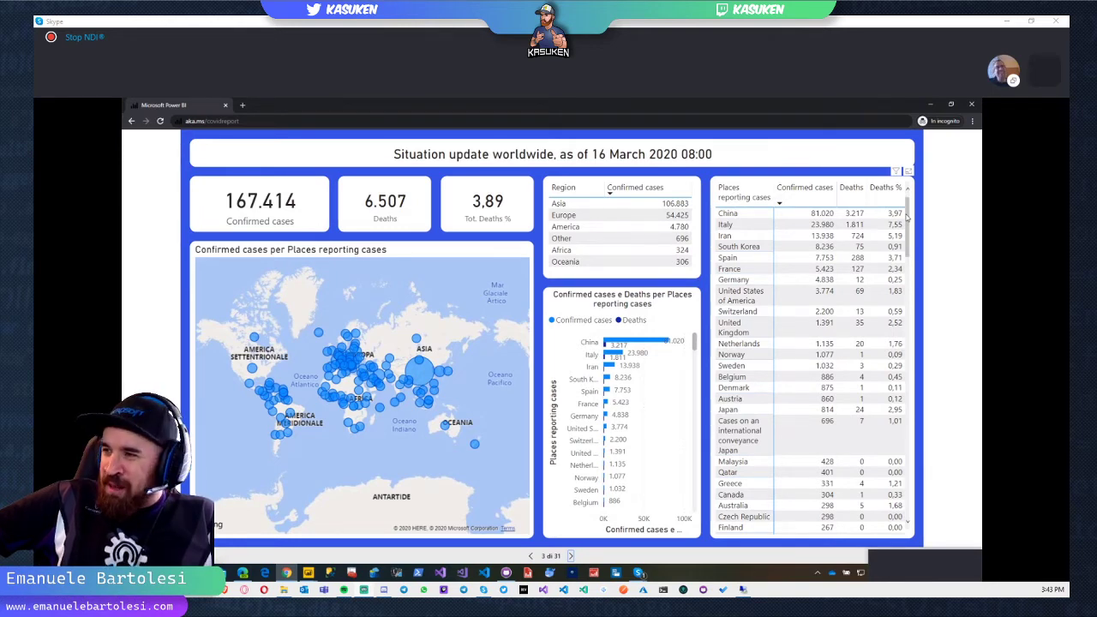
Step: Switch to Edge, detach the Twitch tab into its own window, and place it at reduced size over the Power BI report
key("alt+Tab")
key("alt+Tab")
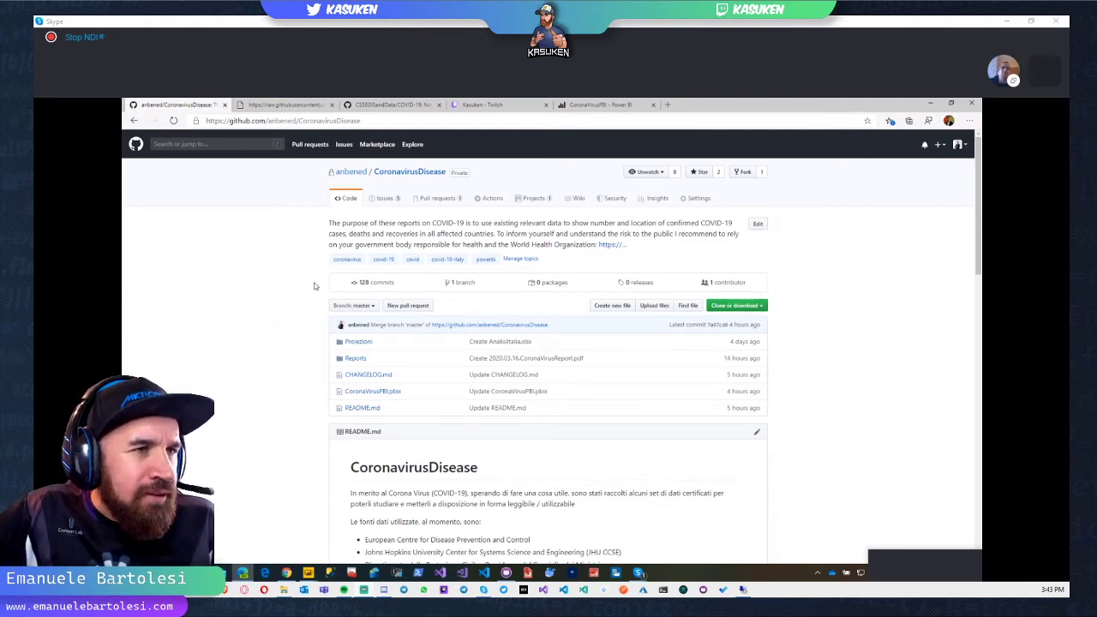
left_click(468, 108)
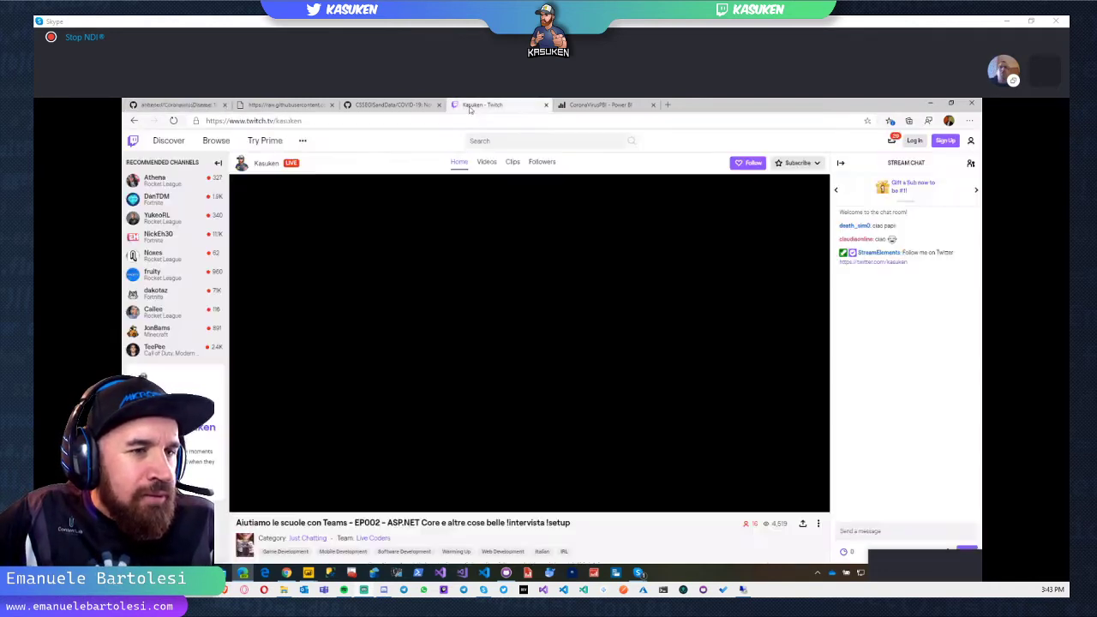
key("ctrl+w")
left_click_drag(505, 153, 514, 155)
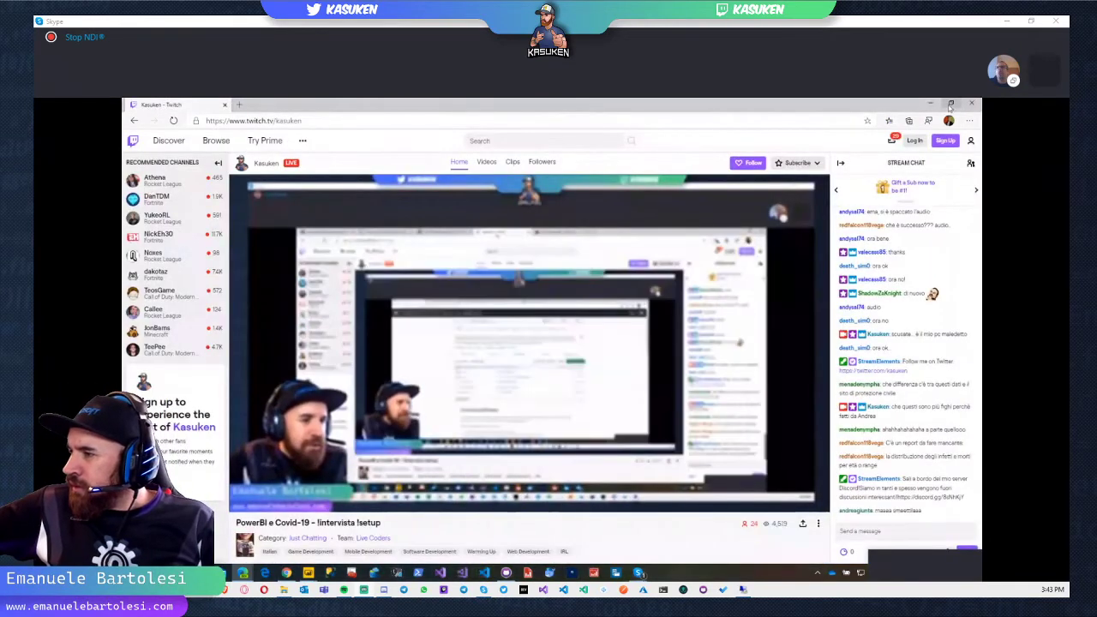
left_click(950, 104)
left_click_drag(675, 154, 640, 328)
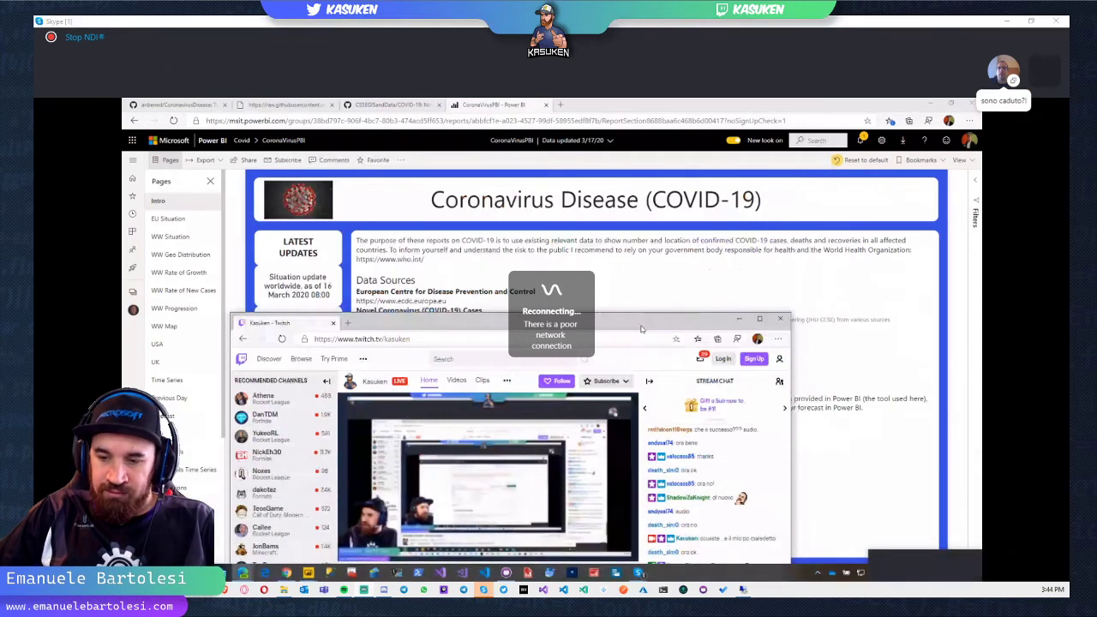
Step: Restart the dropped Skype call, sending the contact the message "provo a richiamarti" before calling back
left_click(1002, 100)
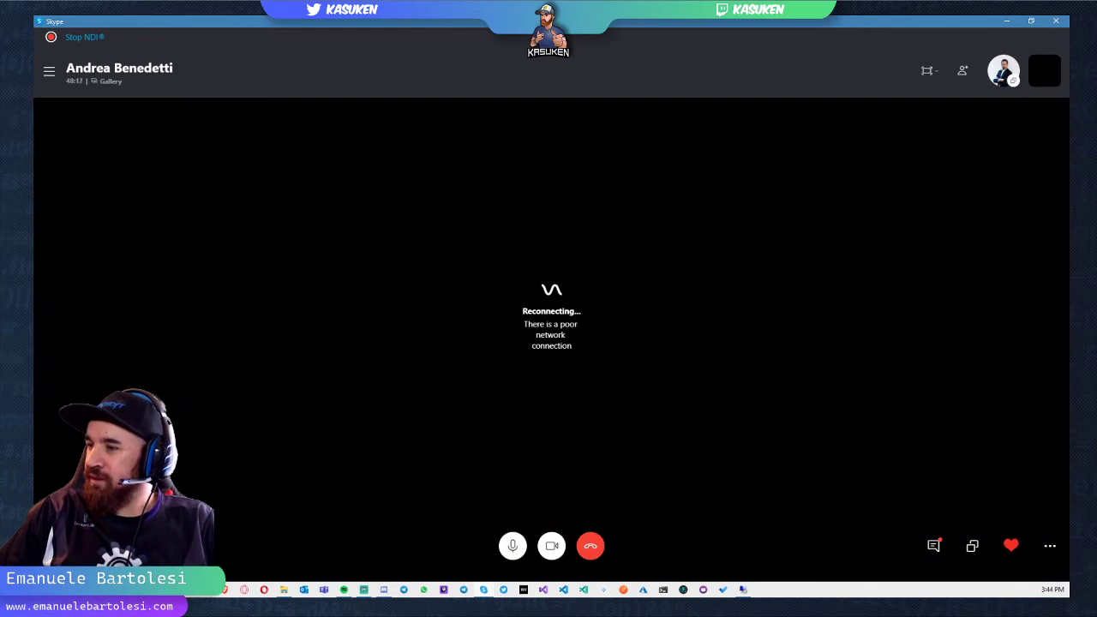
left_click(589, 545)
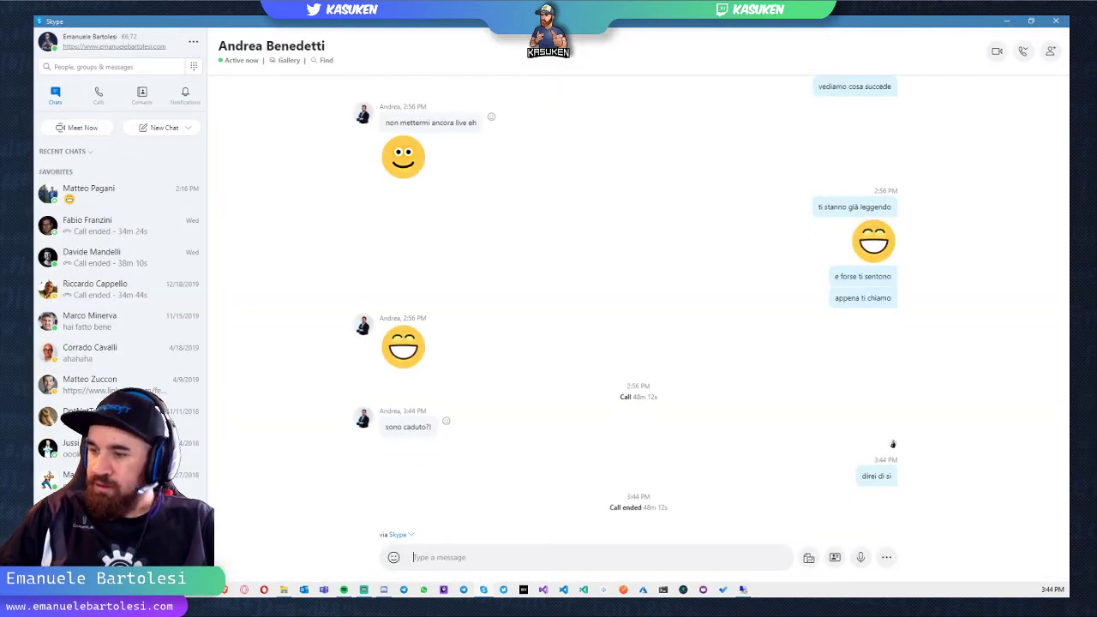
type("provoa")
key("BackSpace")
type("a r")
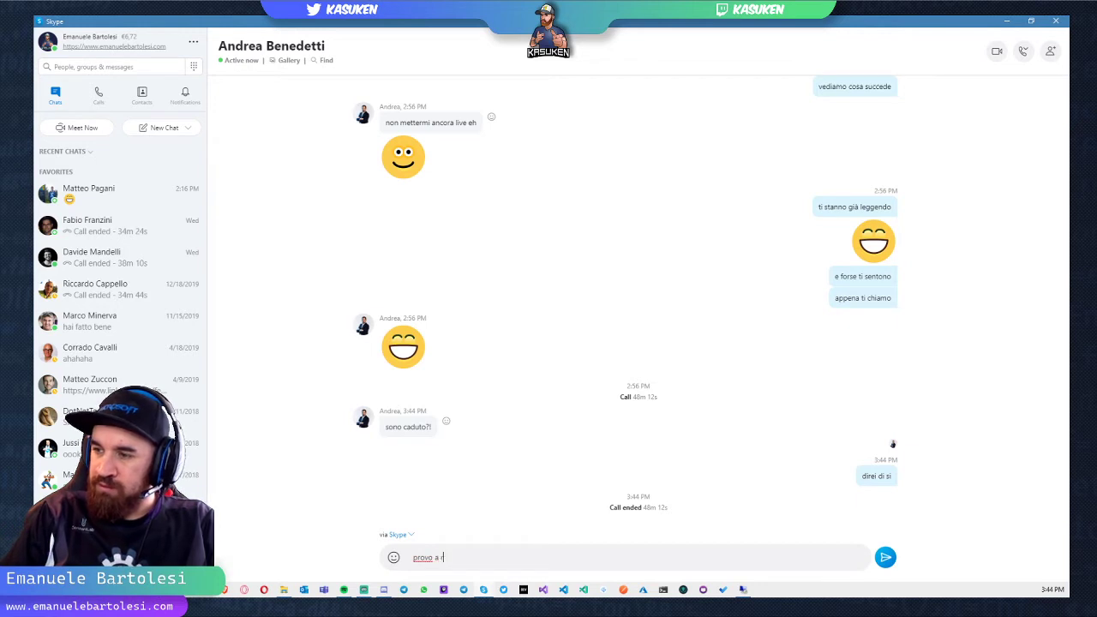
type("ichiamarti")
key("Return")
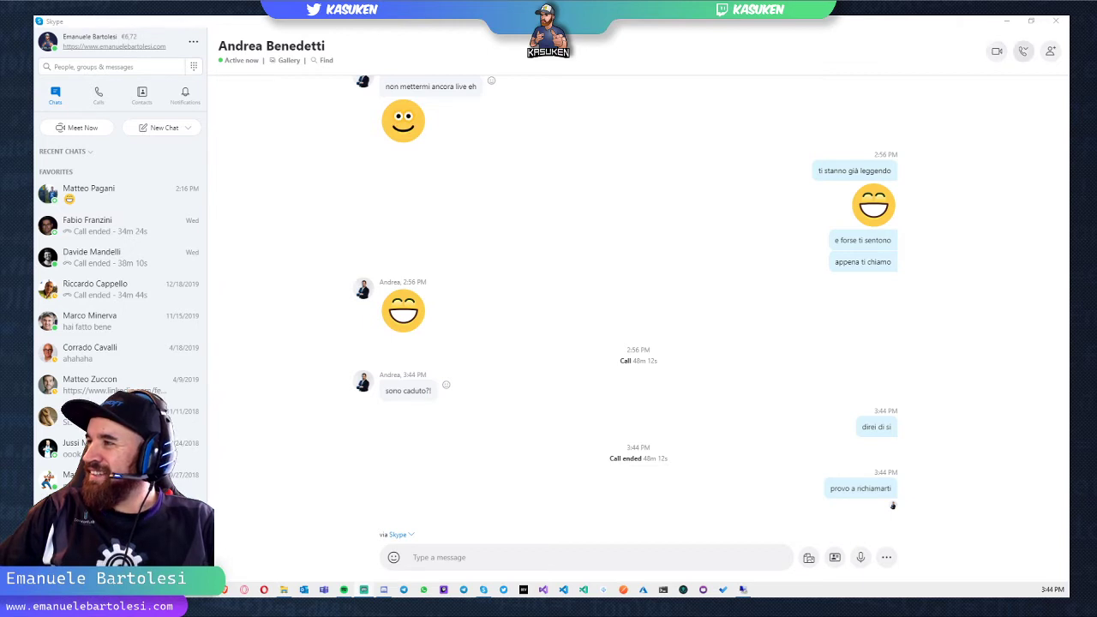
left_click(1022, 52)
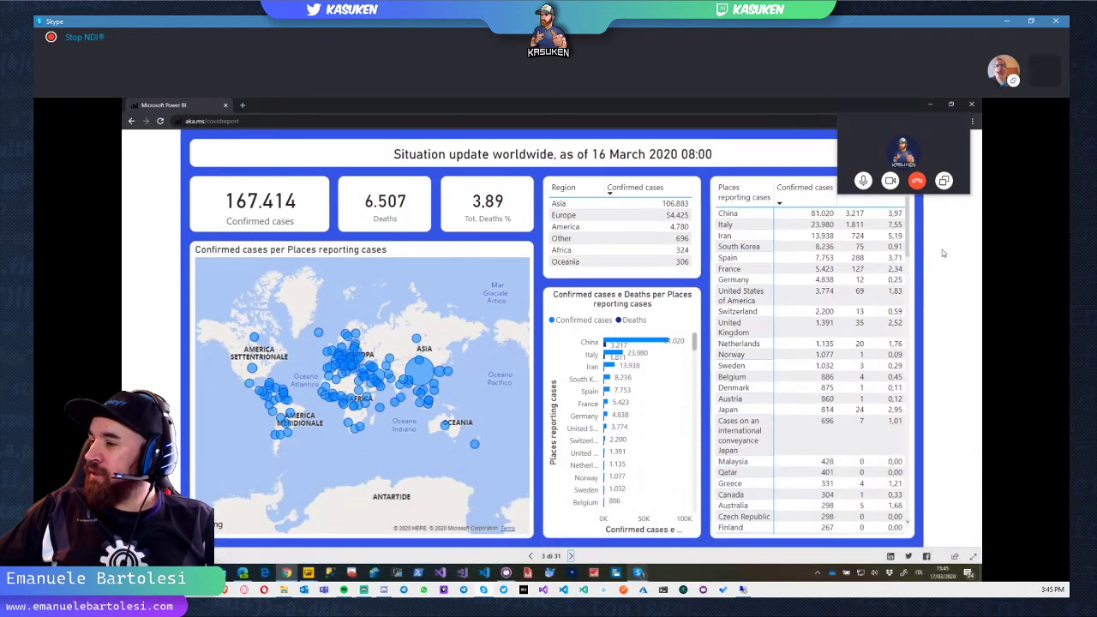
Step: Move the floating Skype call window off the worldwide report's table and switch to the CoronaVirusPBI report in Edge
mouse_move(918, 121)
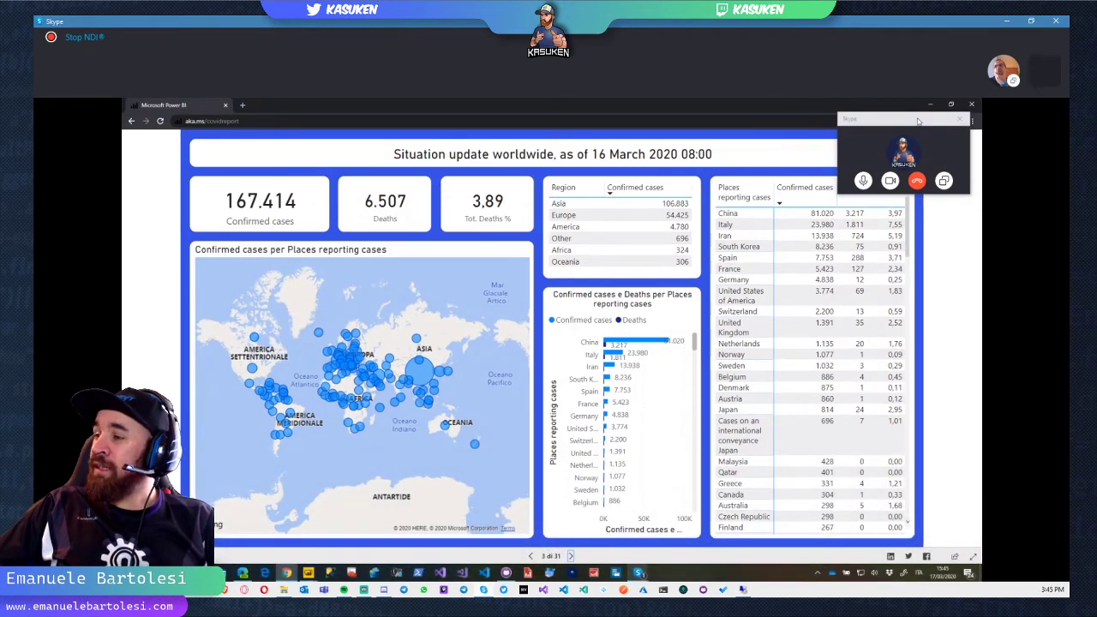
left_click_drag(847, 122, 940, 171)
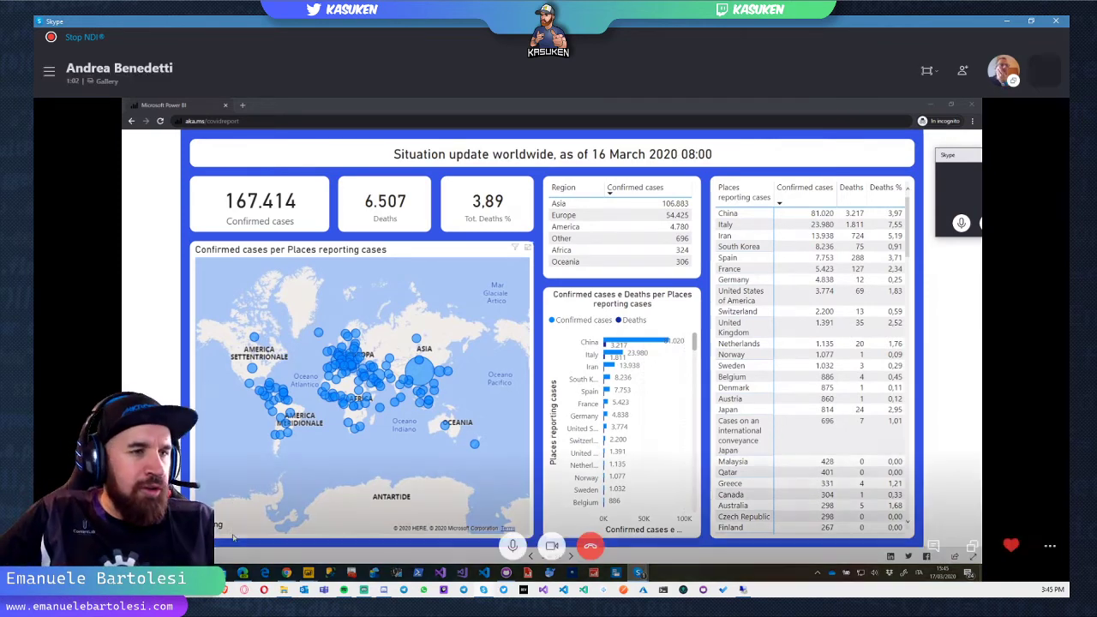
mouse_move(243, 572)
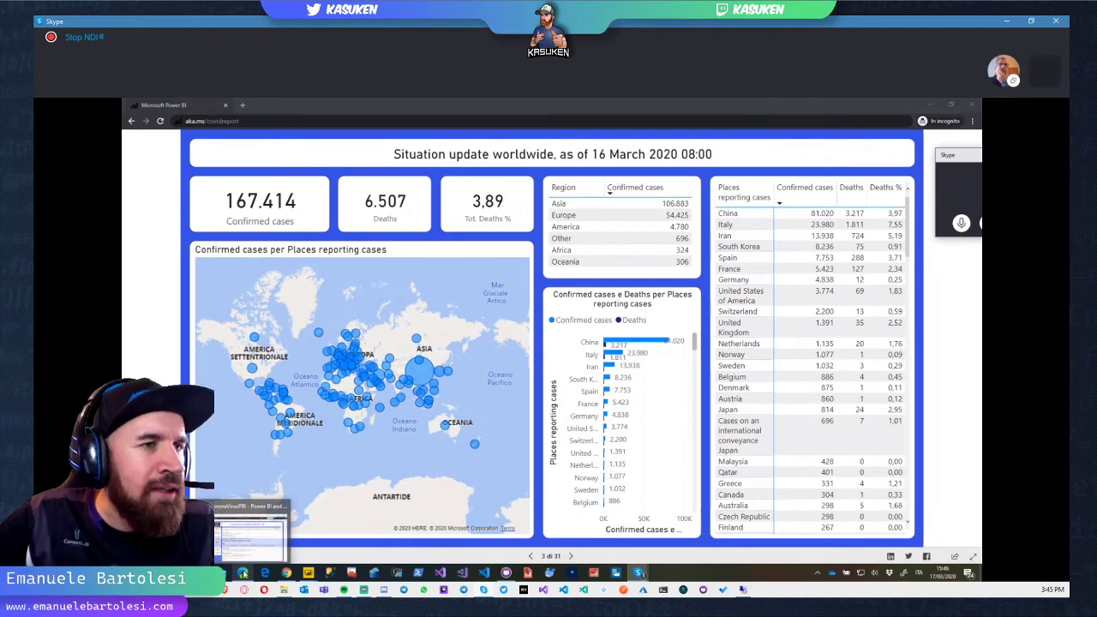
left_click(243, 572)
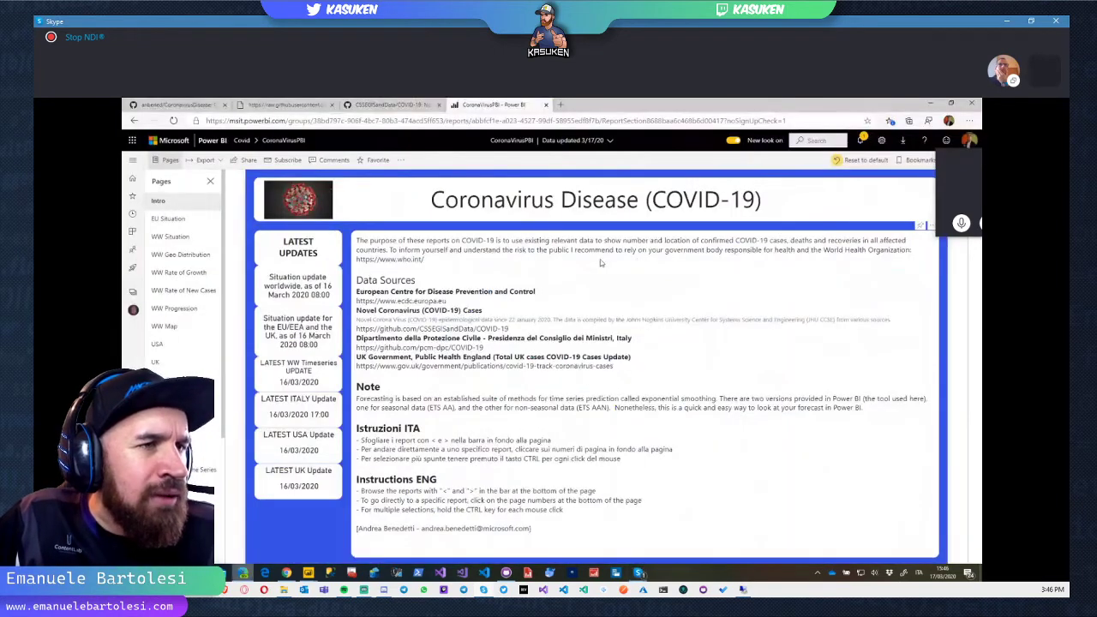
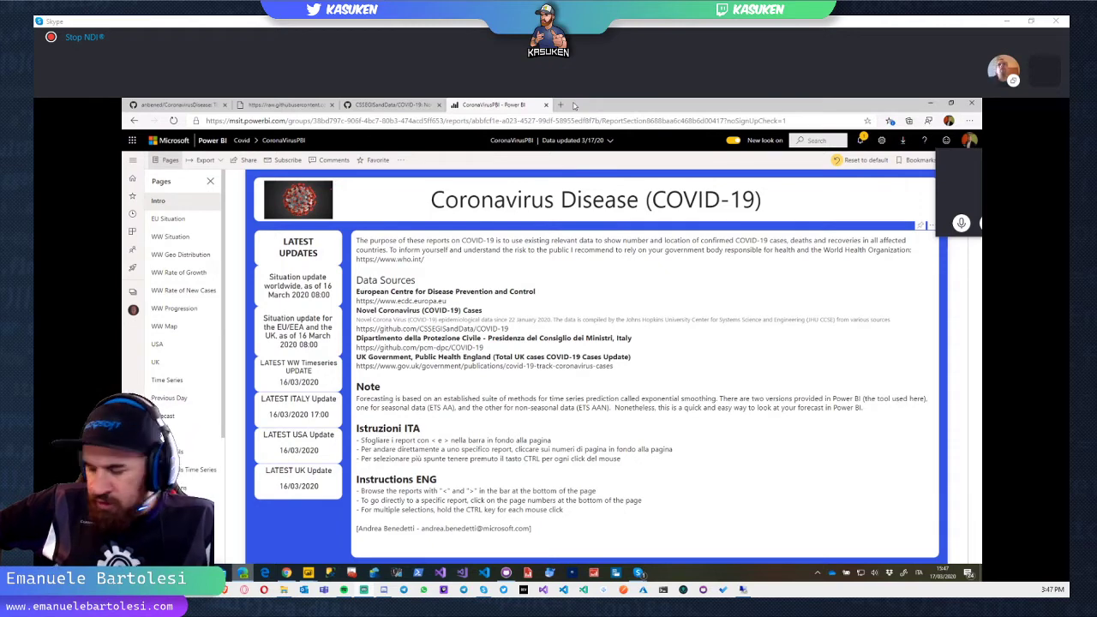
Step: Search google.it for "azure data box" in a new tab and open the Microsoft Docs overview of Azure Data Box
left_click(561, 104)
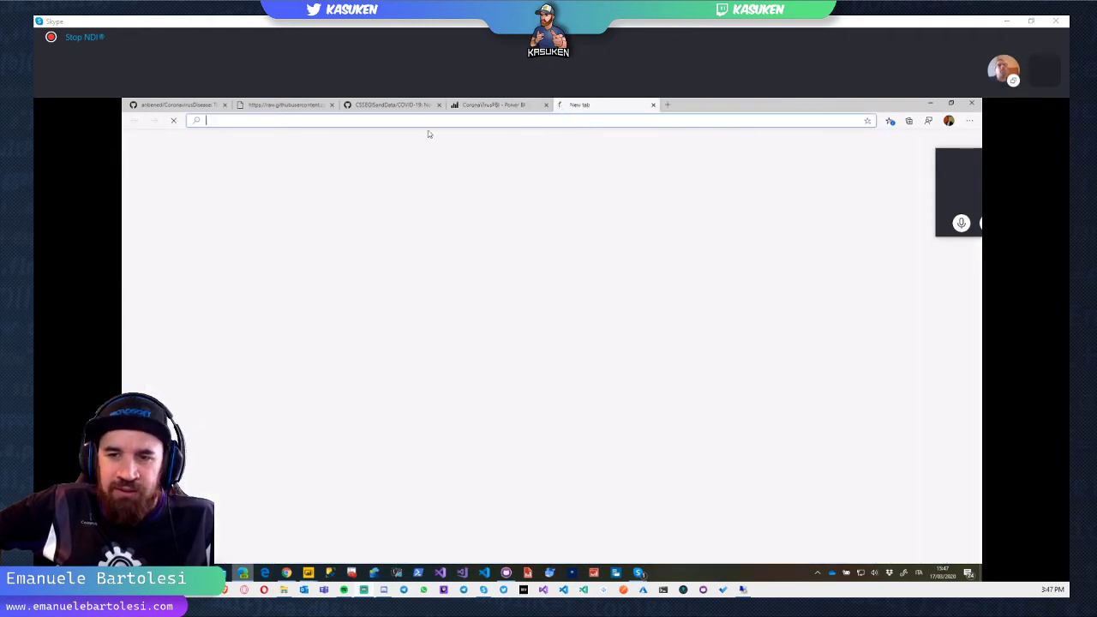
type("google.it")
key("Return")
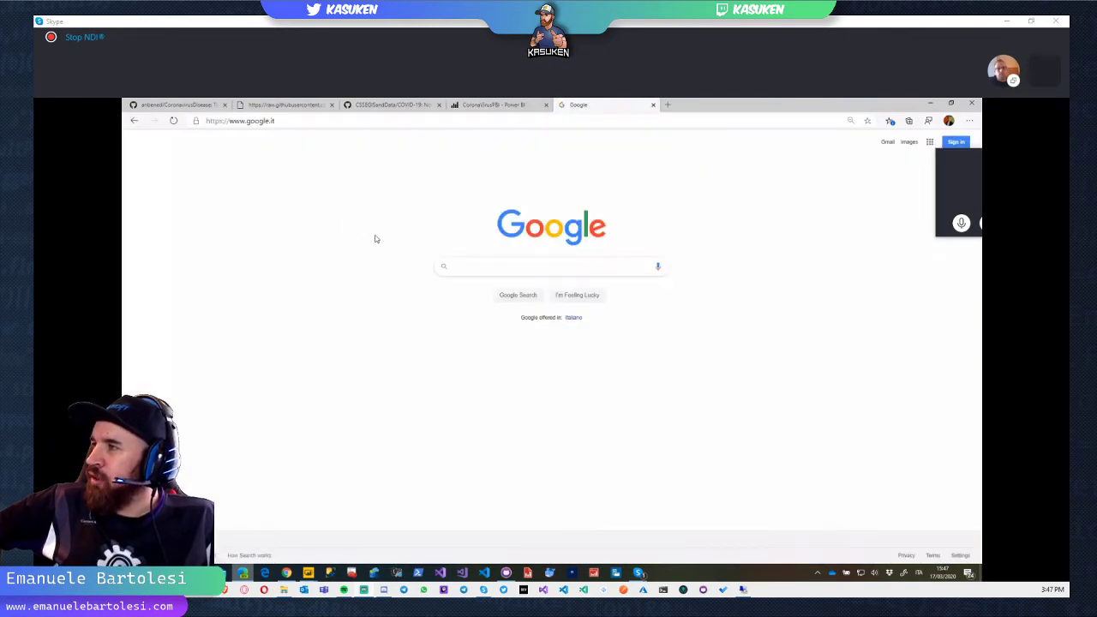
type("azure data box")
key("Return")
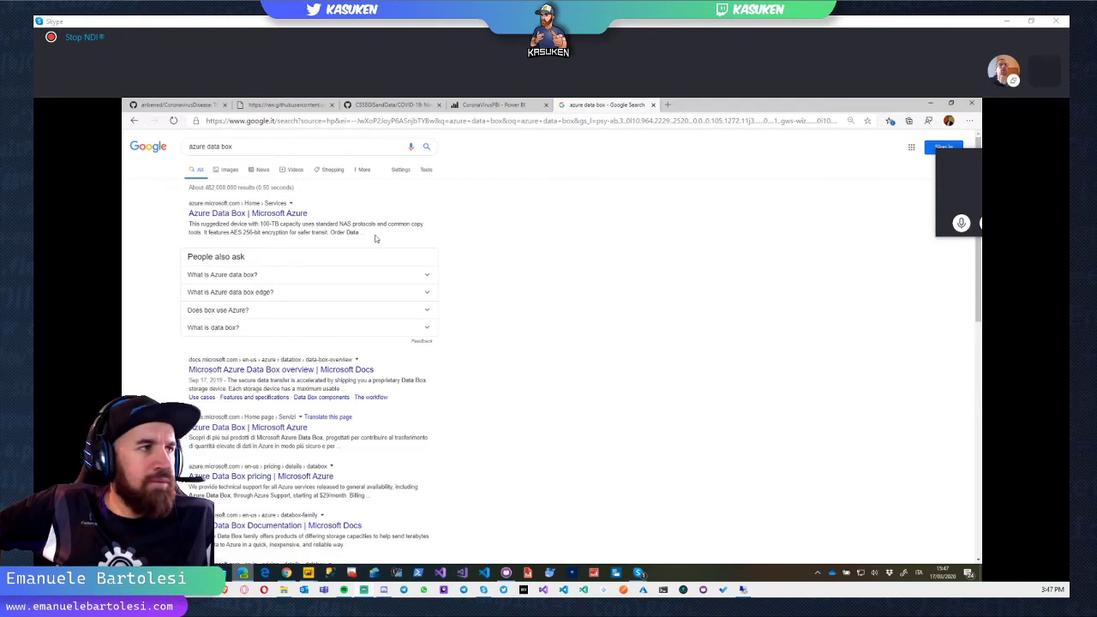
left_click(268, 371)
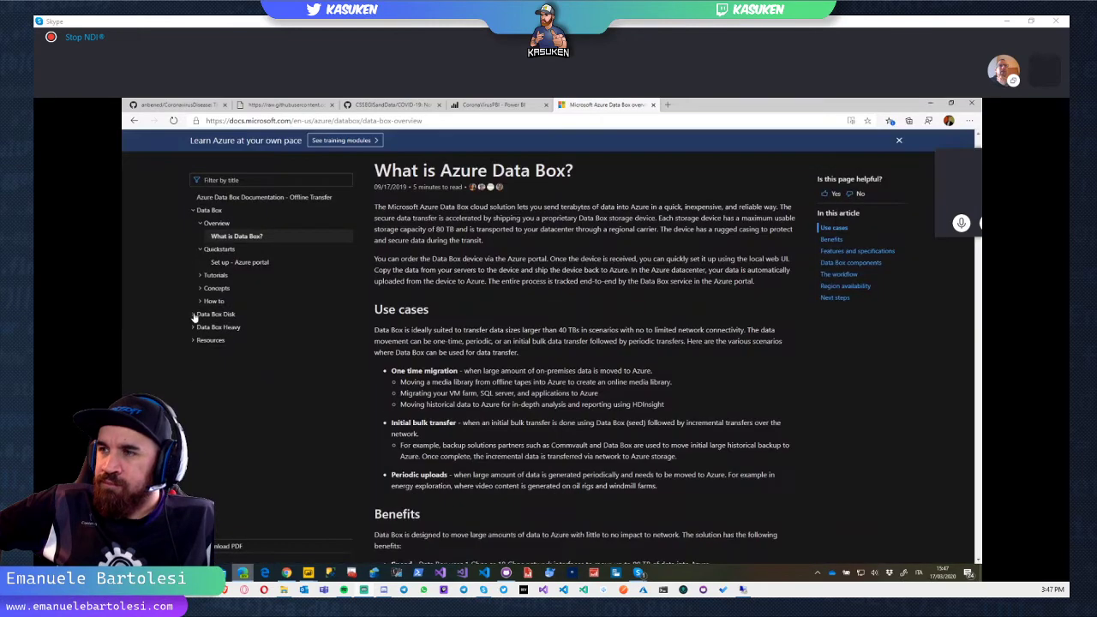
Step: Examine the Azure Data Box components and specifications, highlighting the usable capacity in the storage capacity row
scroll(202, 315, "down", 10)
scroll(222, 313, "down", 5)
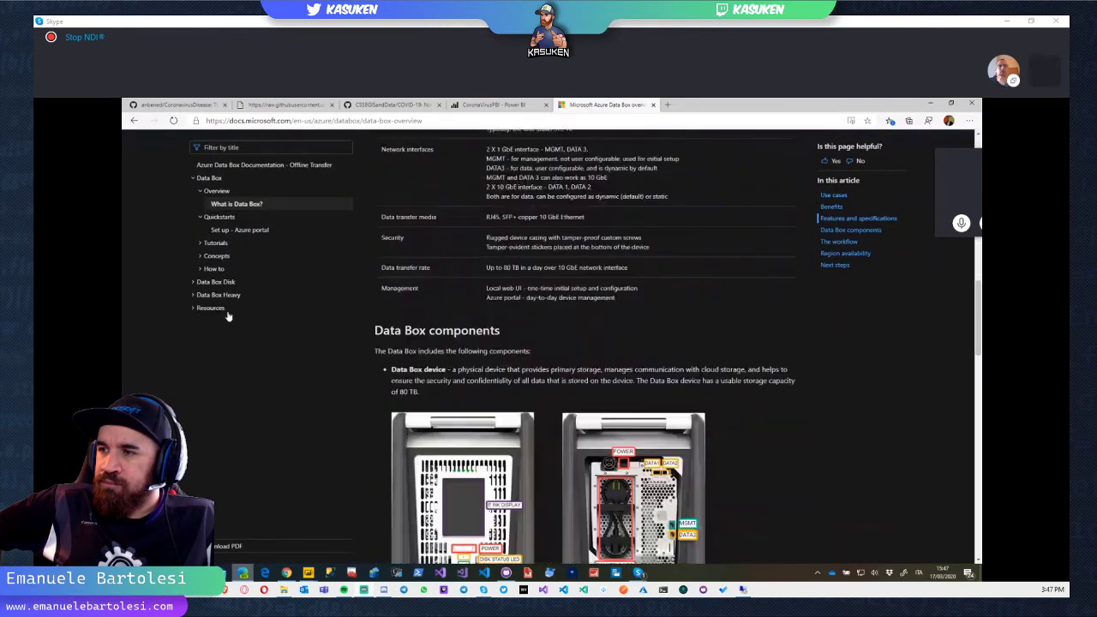
scroll(228, 316, "down", 4)
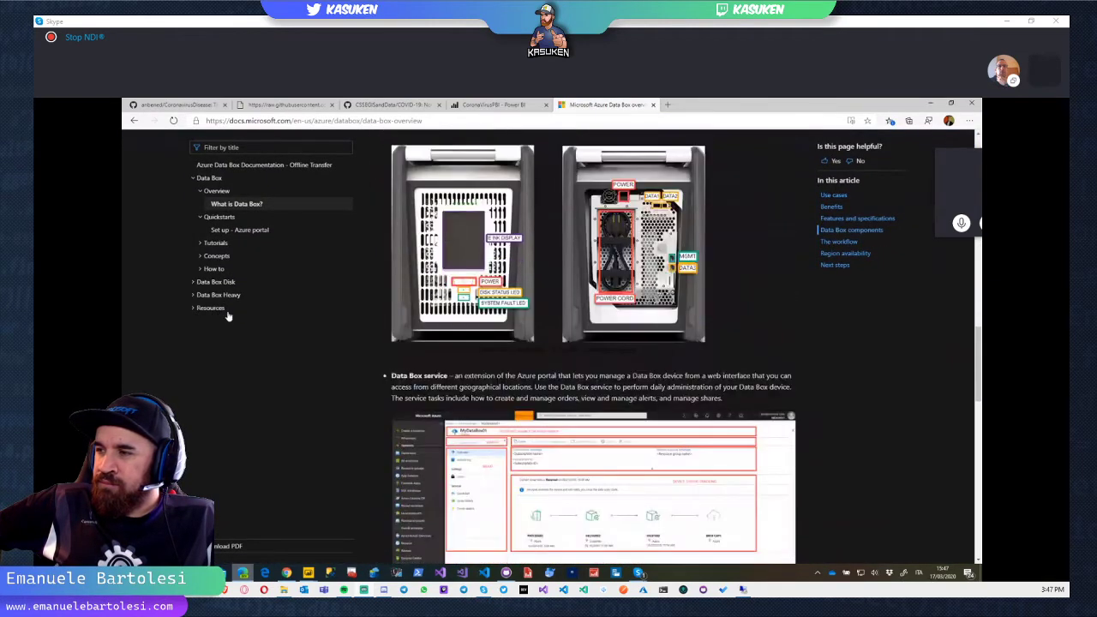
scroll(228, 316, "up", 5)
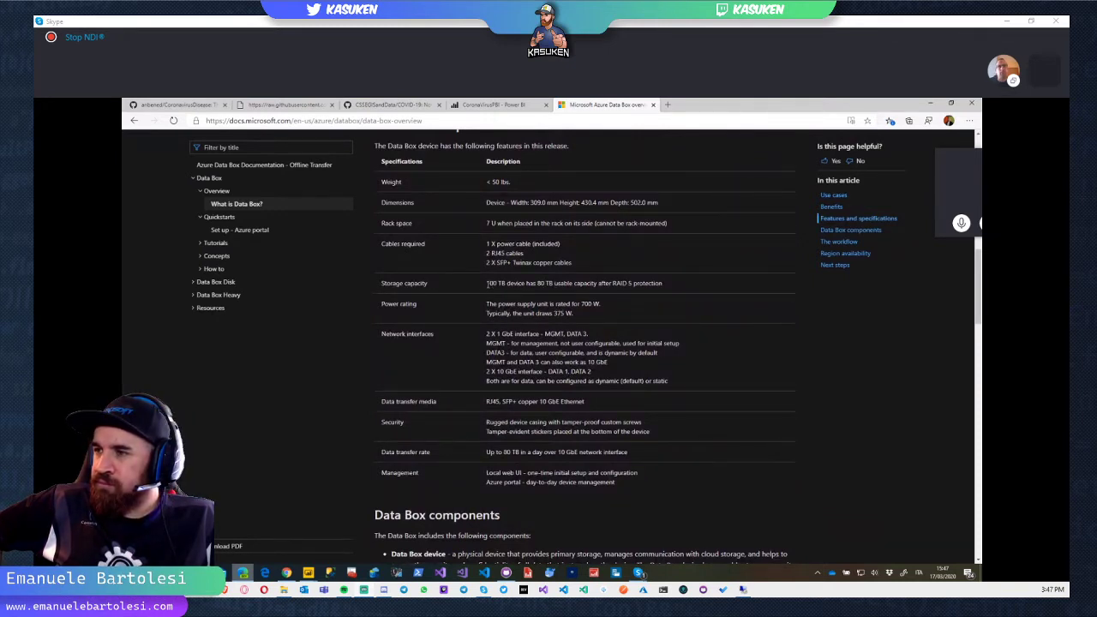
double_click(490, 283)
left_click_drag(537, 283, 553, 284)
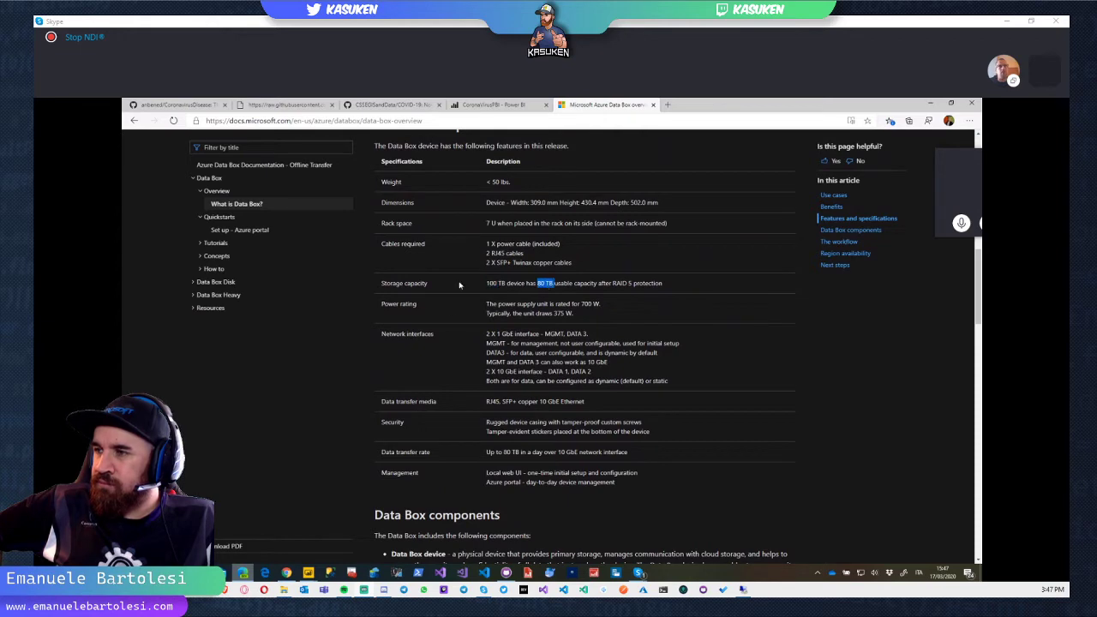
scroll(440, 334, "down", 1)
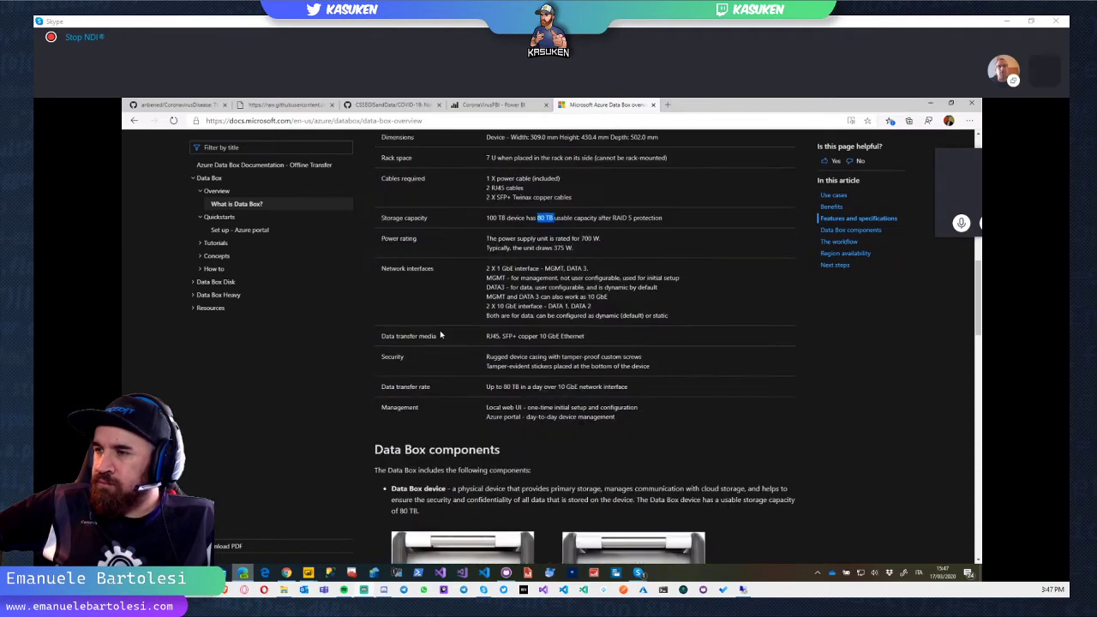
scroll(441, 333, "up", 3)
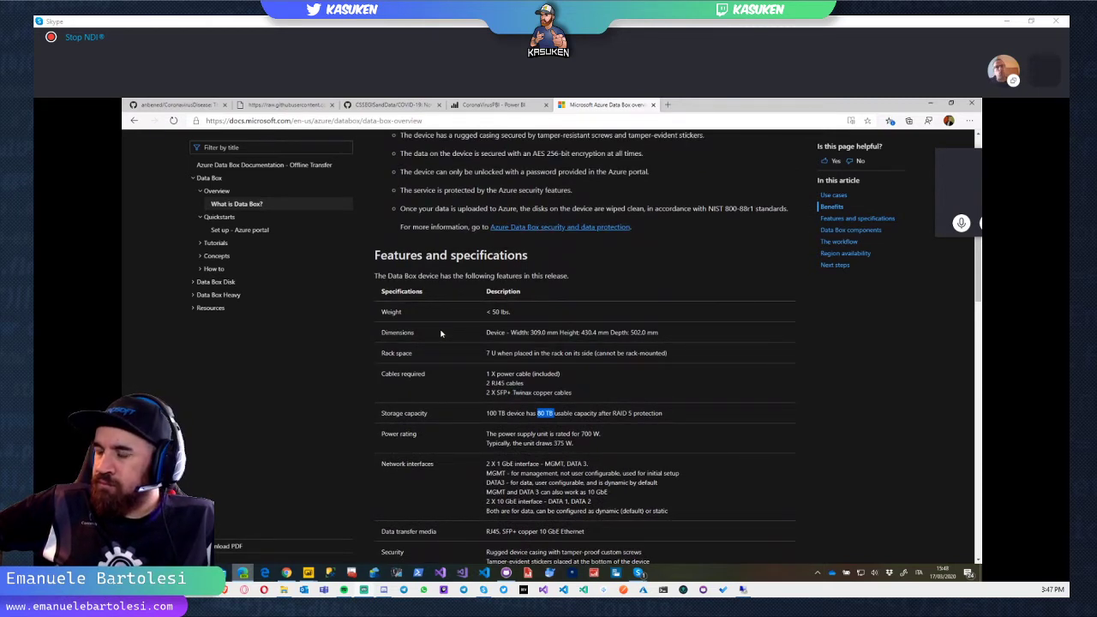
scroll(440, 333, "down", 1)
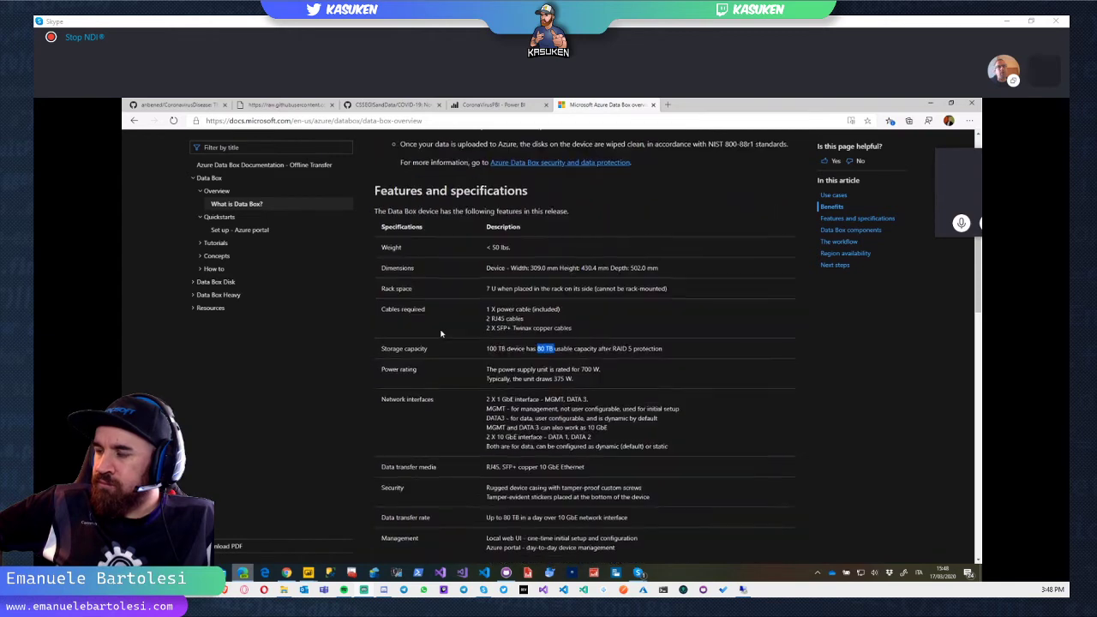
scroll(440, 334, "down", 1)
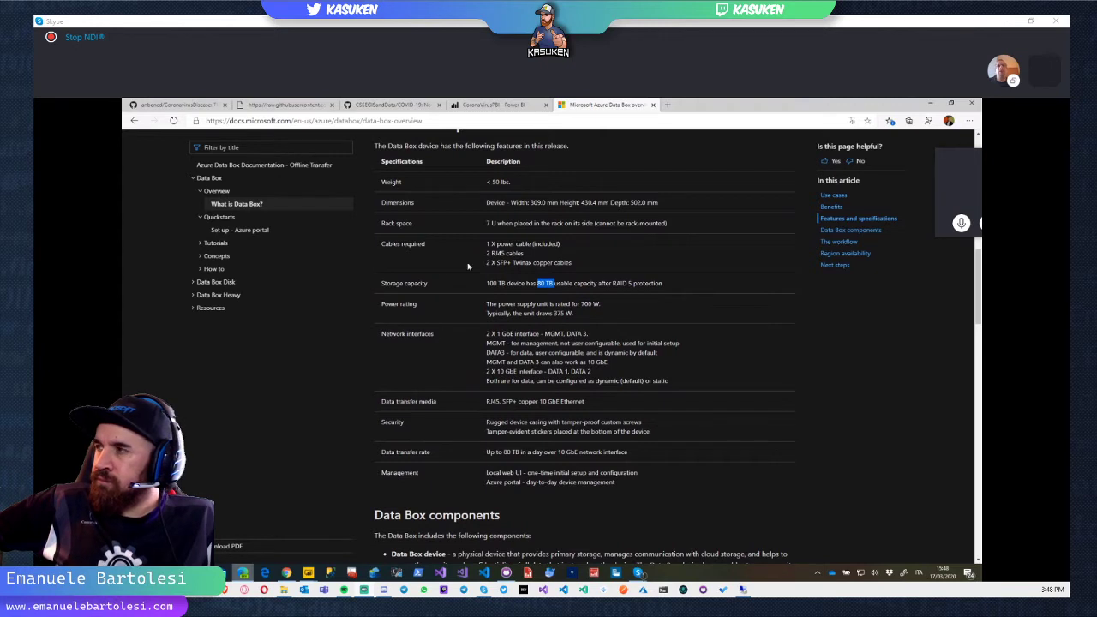
Step: Open the Kasuken Twitch channel in place of the Data Box page, and close that tab
left_click(627, 121)
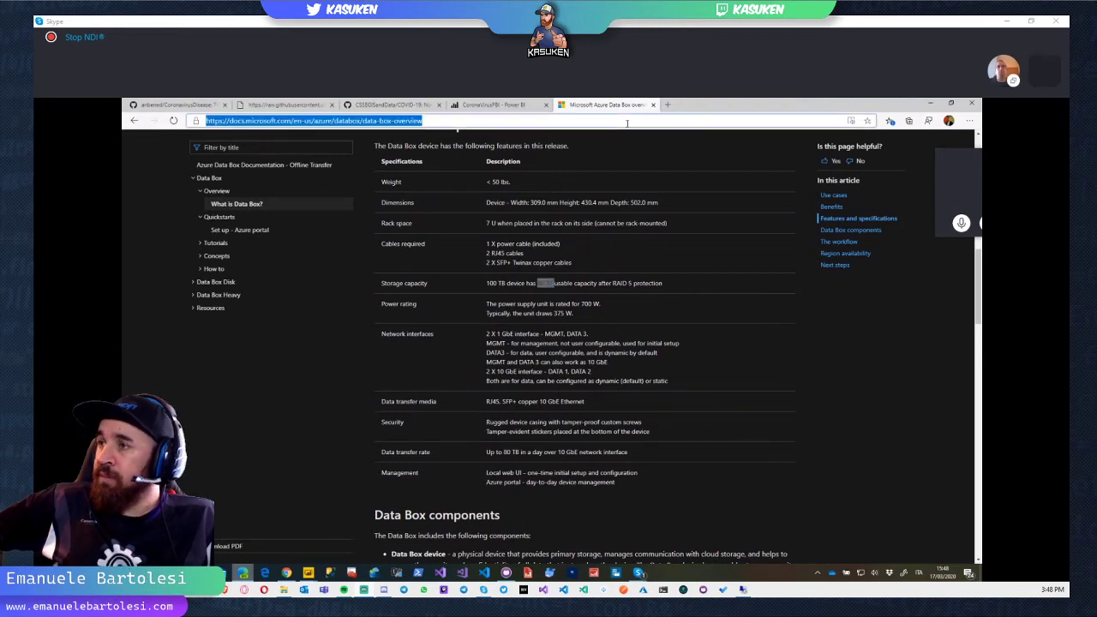
type("tw")
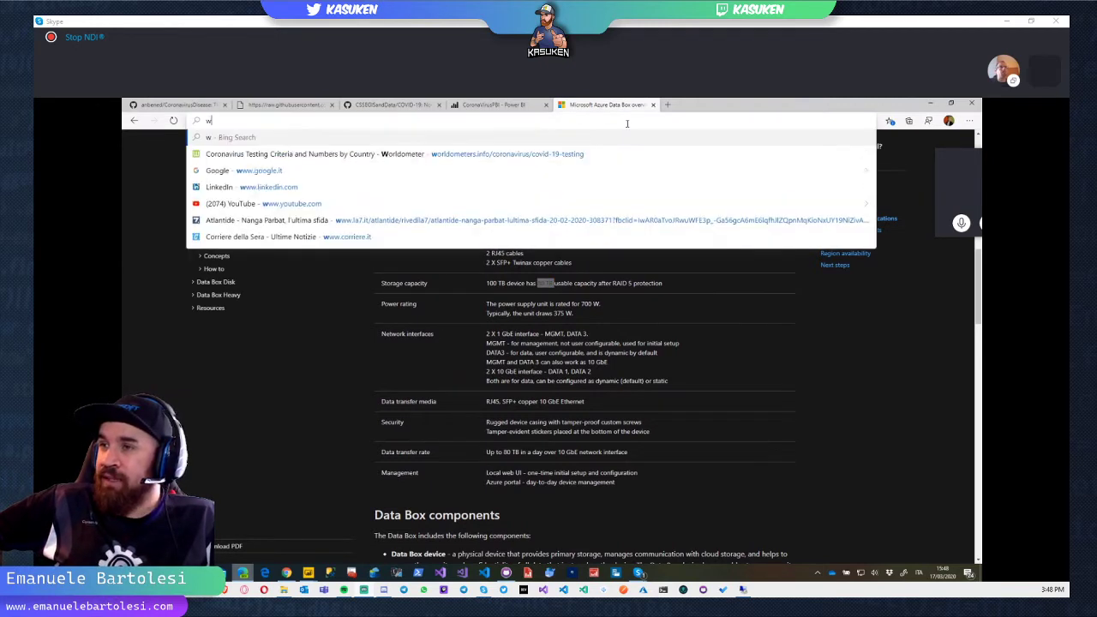
key("Down")
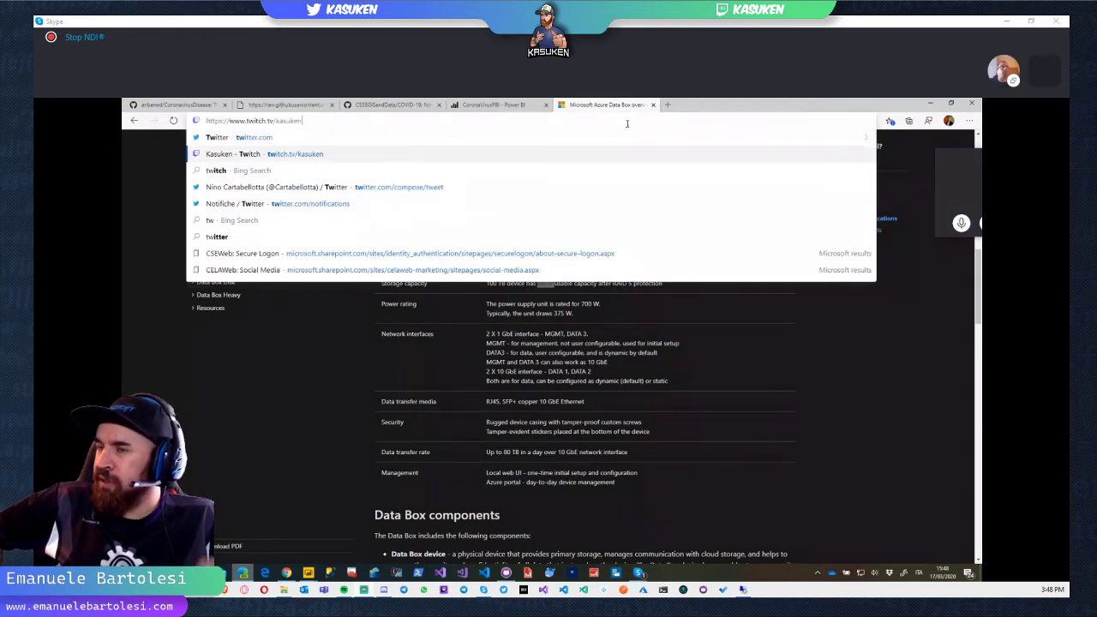
key("Return")
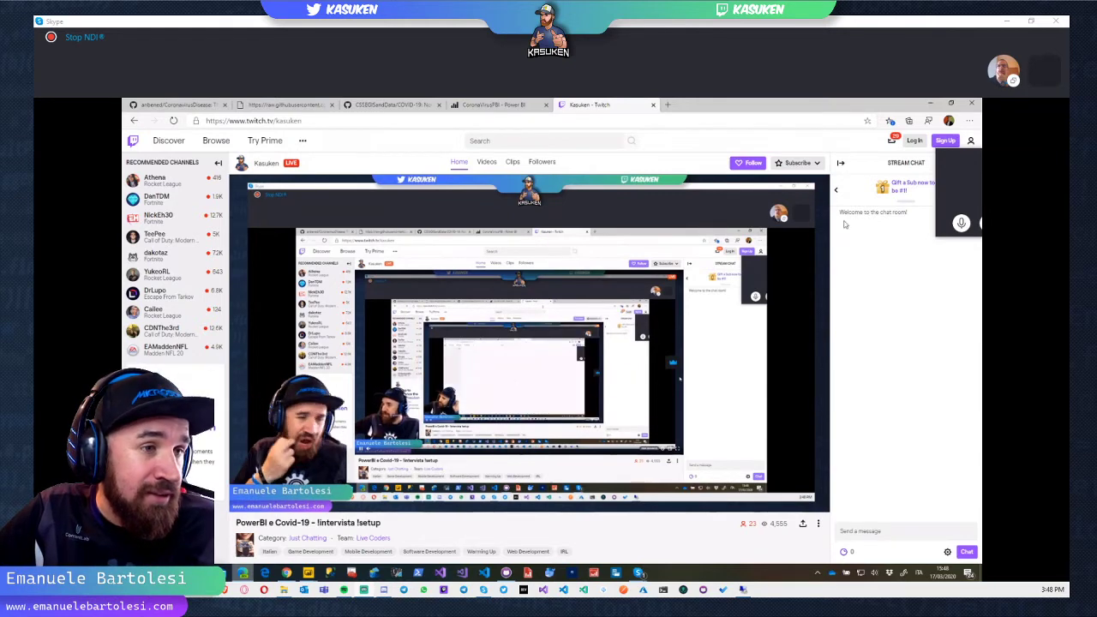
left_click(653, 106)
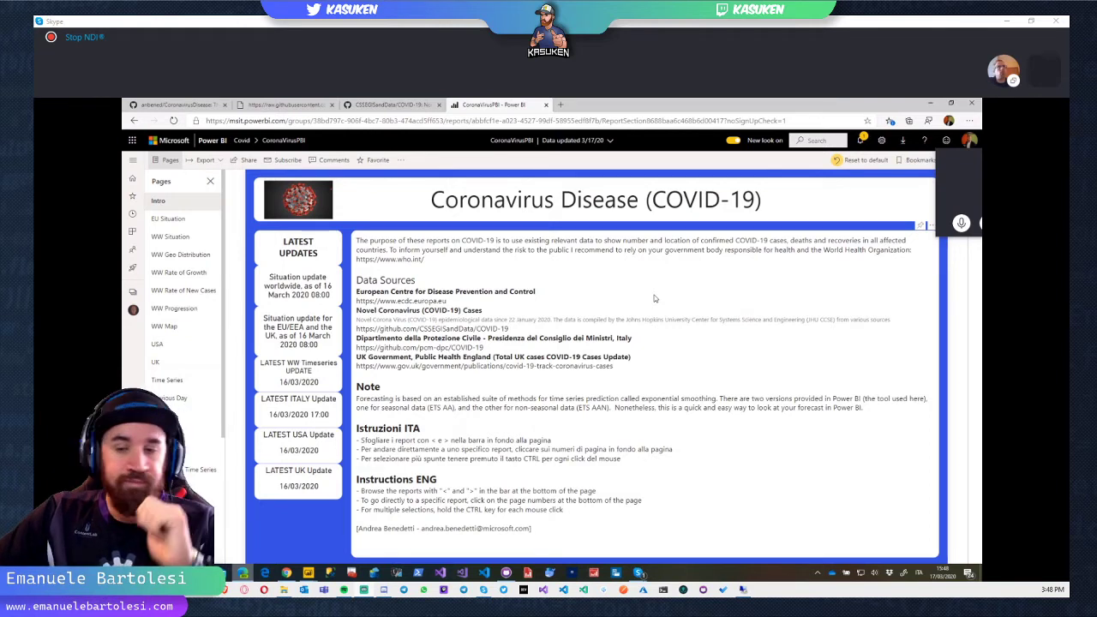
Step: Return from the raw regional CSV to the pcm-dpc/COVID-19 repository and look through its README's structure and data field tables
left_click(300, 106)
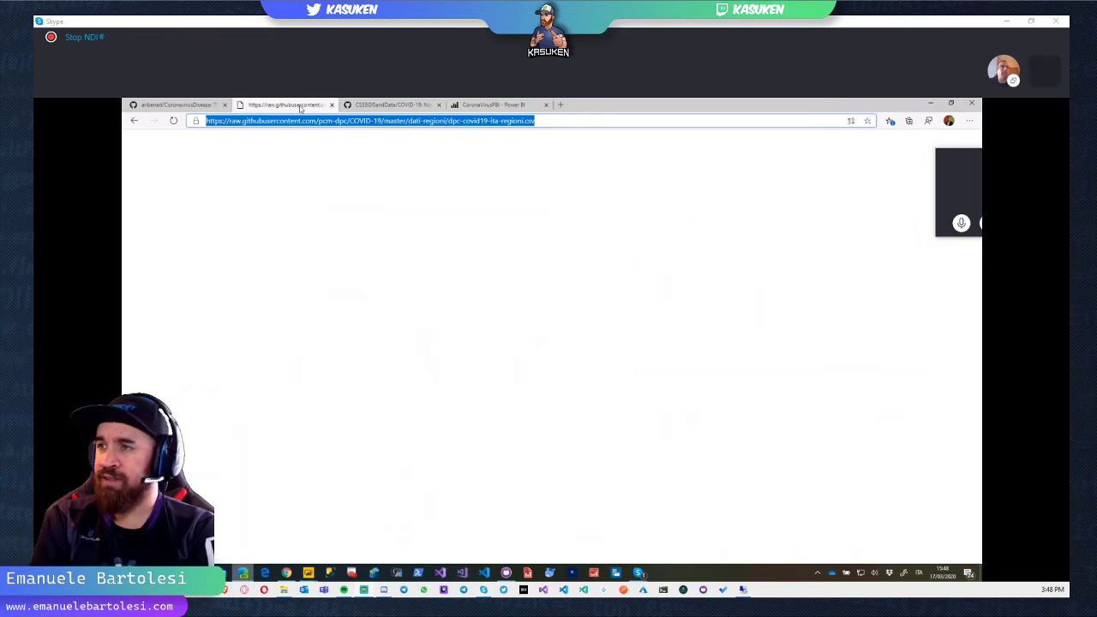
left_click(134, 120)
left_click(134, 121)
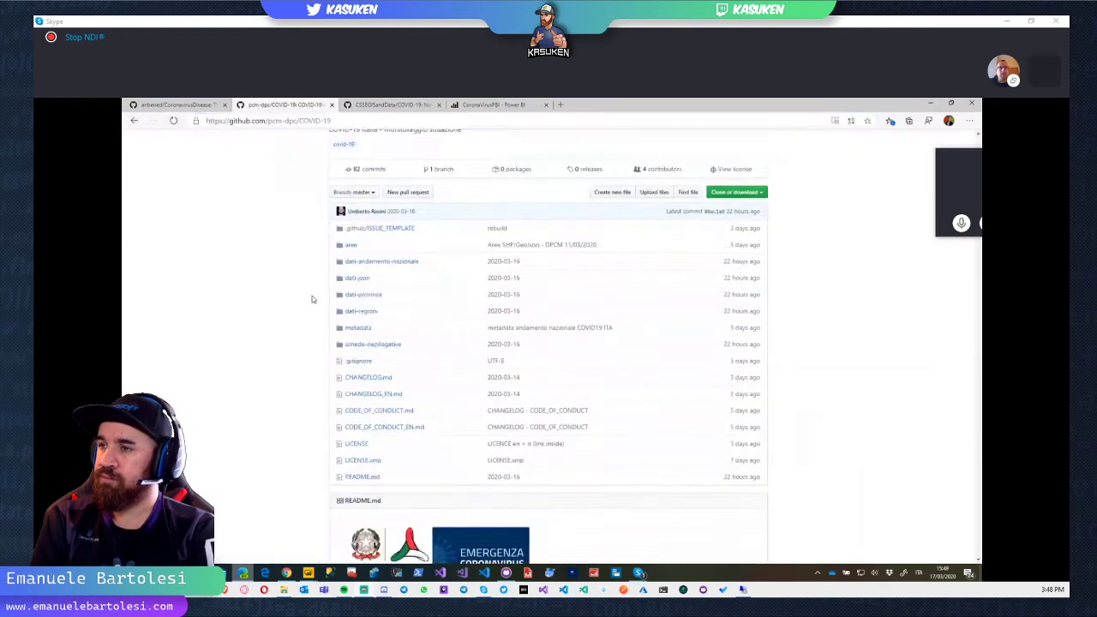
scroll(313, 298, "down", 10)
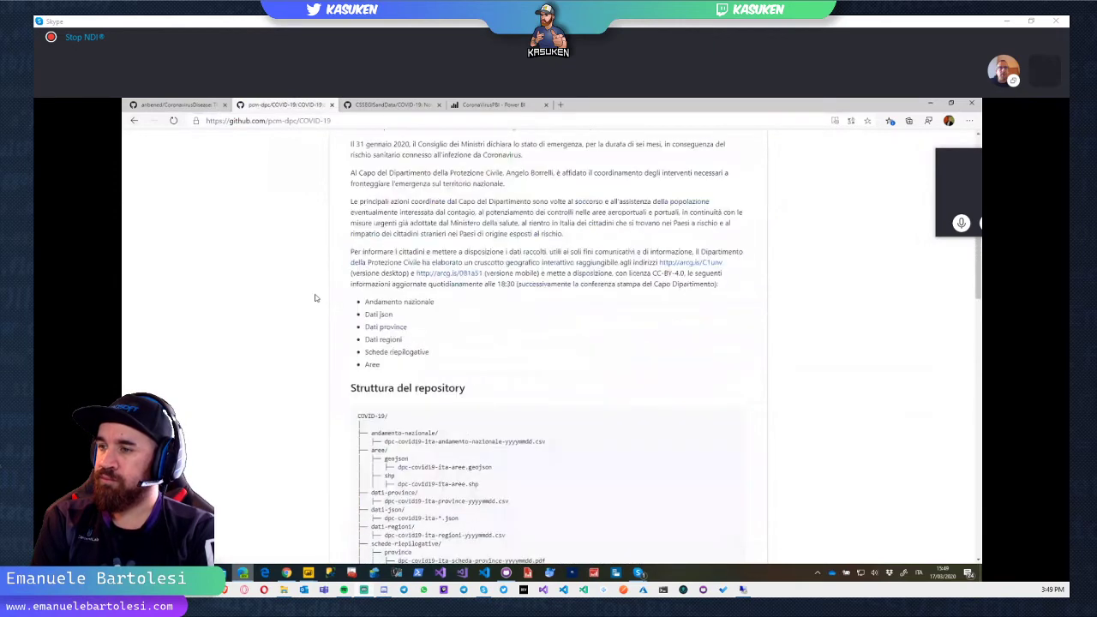
scroll(315, 297, "down", 10)
scroll(315, 293, "down", 5)
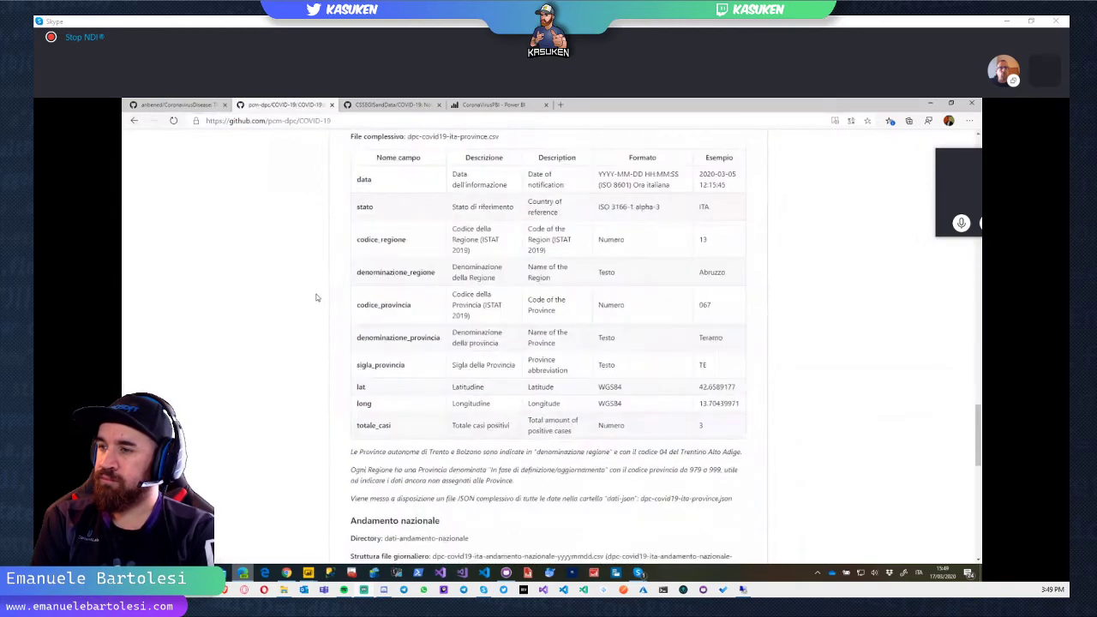
scroll(315, 297, "down", 10)
scroll(313, 296, "up", 15)
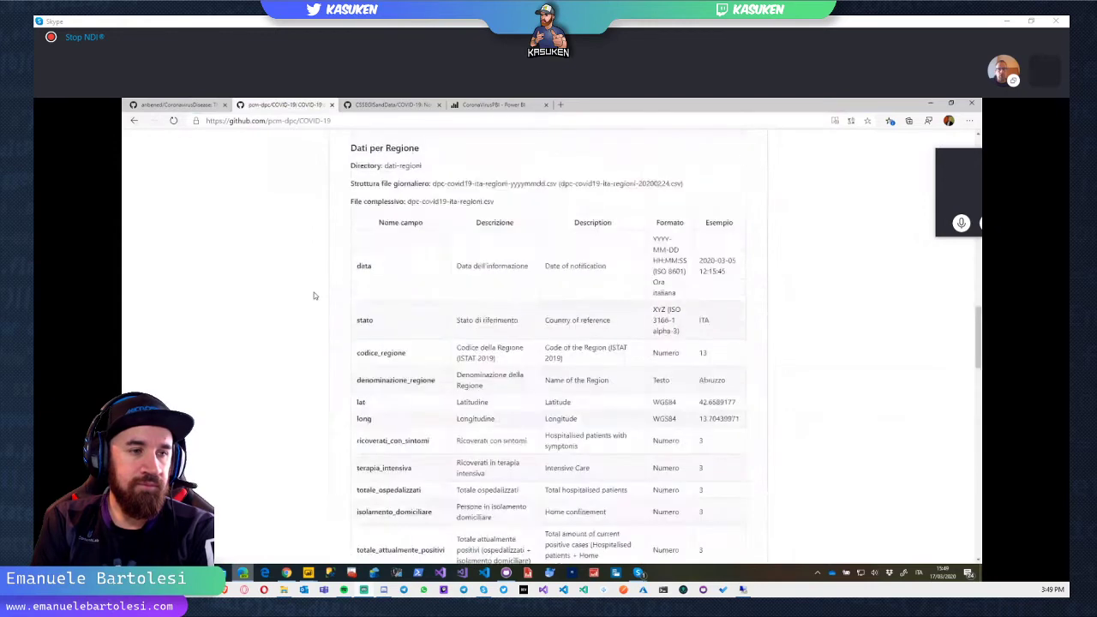
scroll(313, 295, "up", 20)
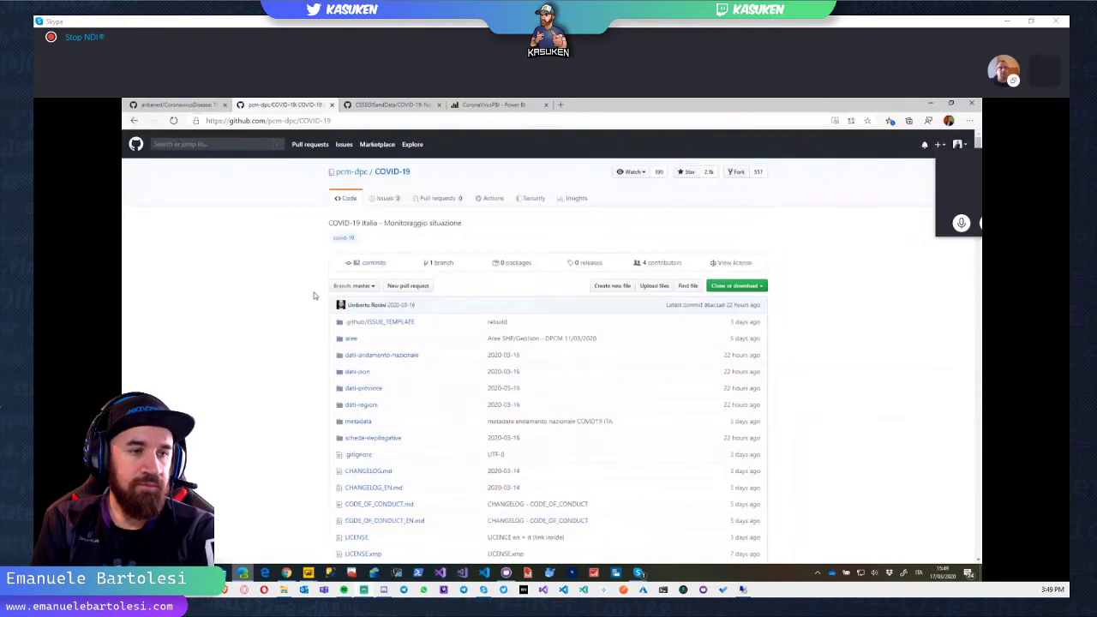
Step: Open the repository's CHANGELOG.md and read through its dated entries and upcoming updates
left_click(354, 474)
scroll(325, 363, "down", 4)
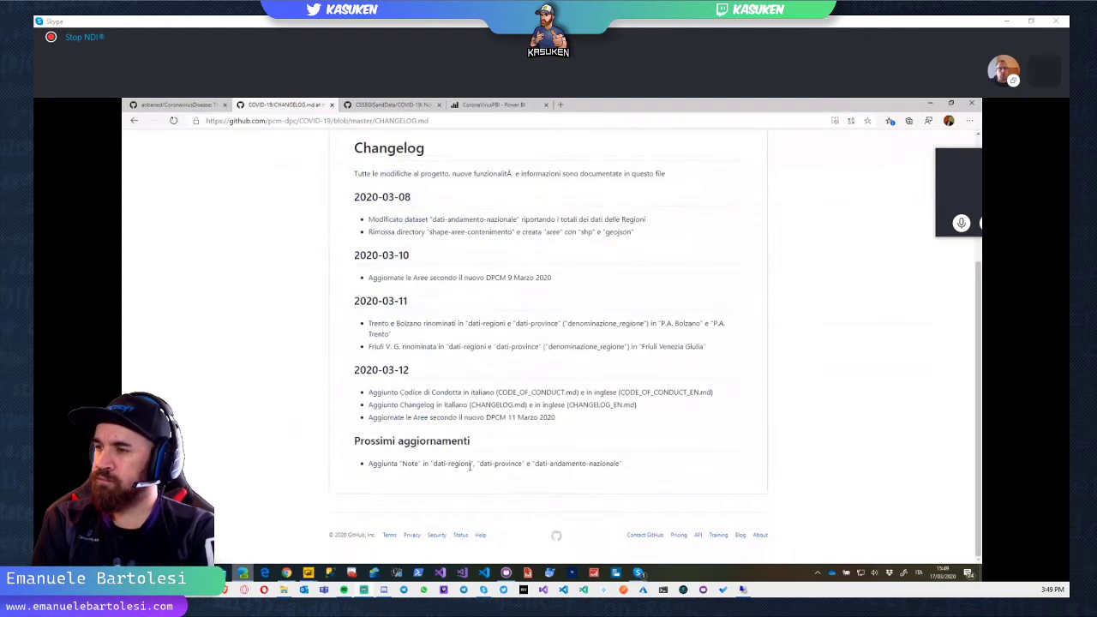
scroll(469, 465, "up", 1)
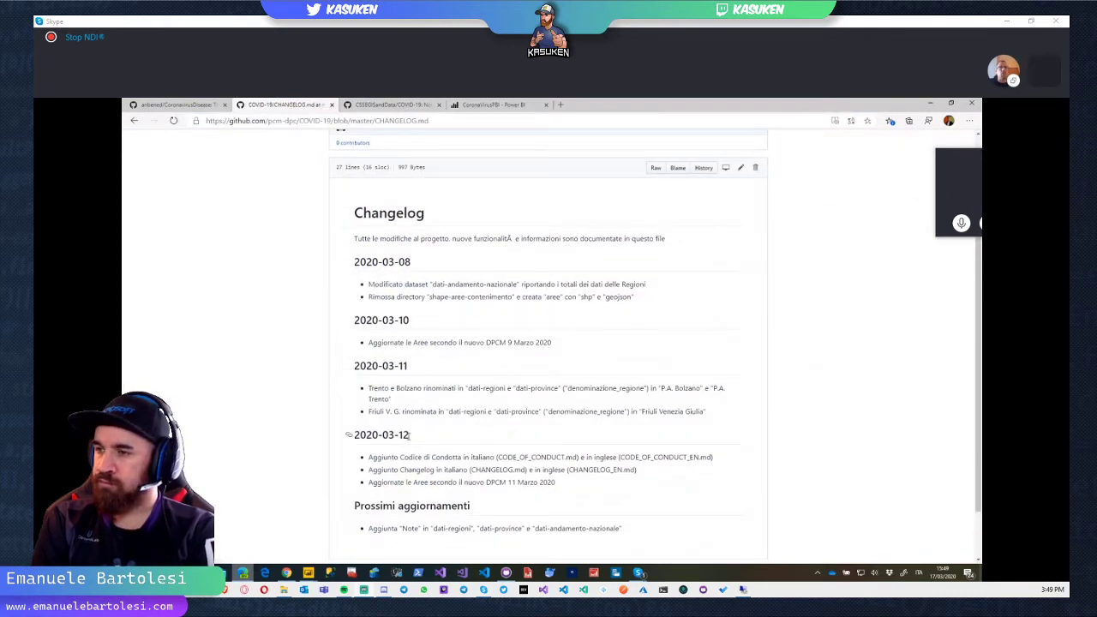
Step: Highlight the planned "Note" addition under Prossimi aggiornamenti, review the changelog entries again, and return to the COVID-19 repository's main page
scroll(409, 435, "down", 1)
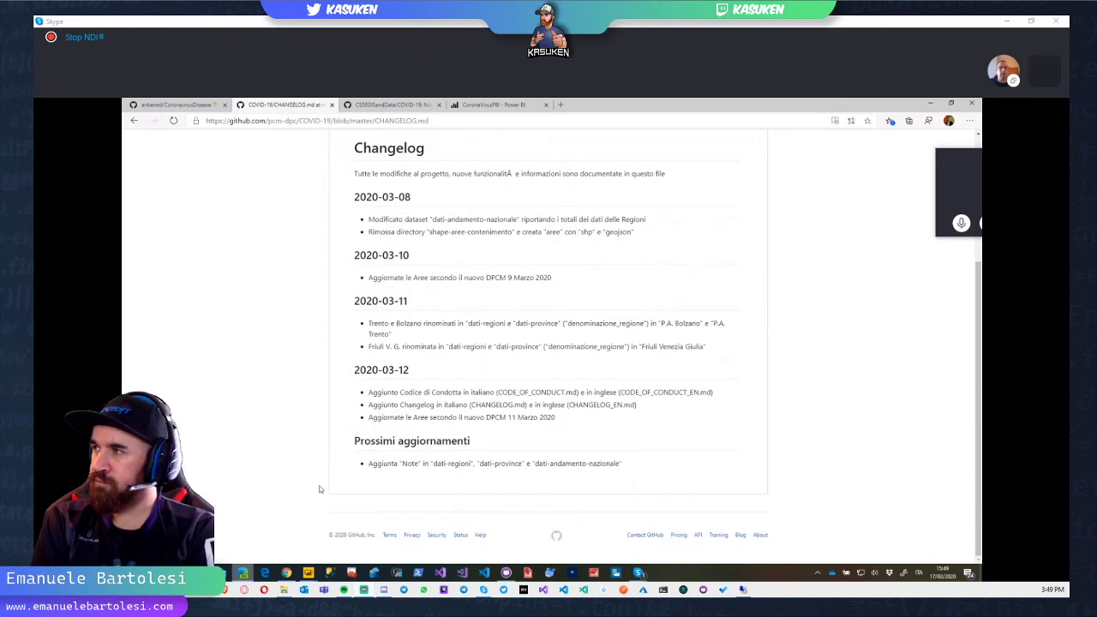
left_click_drag(367, 465, 627, 476)
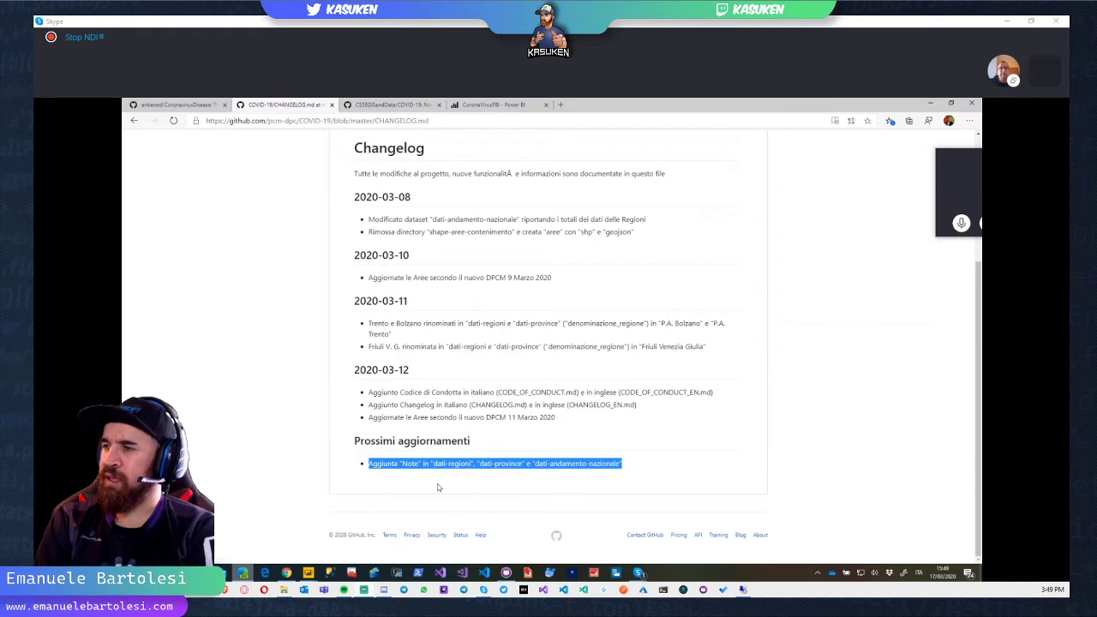
scroll(302, 335, "up", 3)
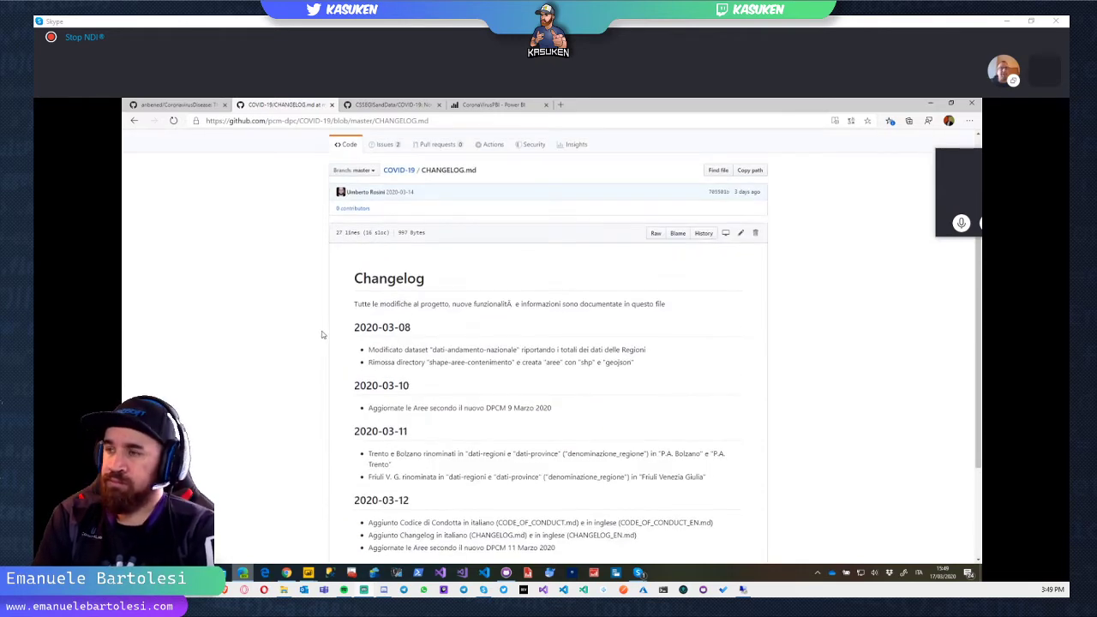
scroll(323, 334, "down", 1)
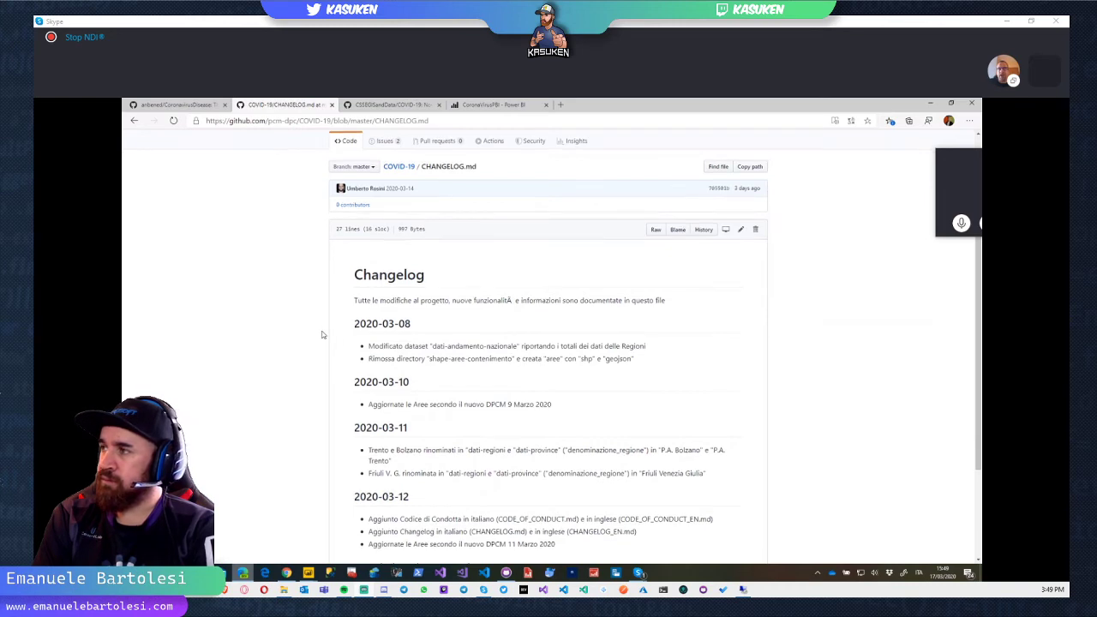
scroll(322, 334, "down", 3)
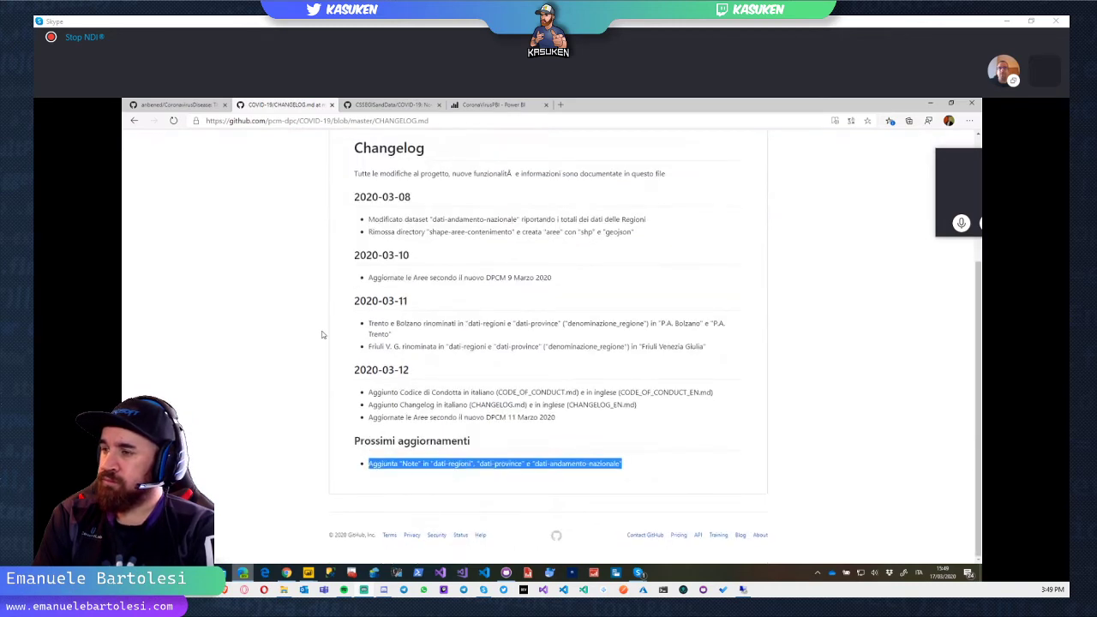
scroll(322, 334, "up", 5)
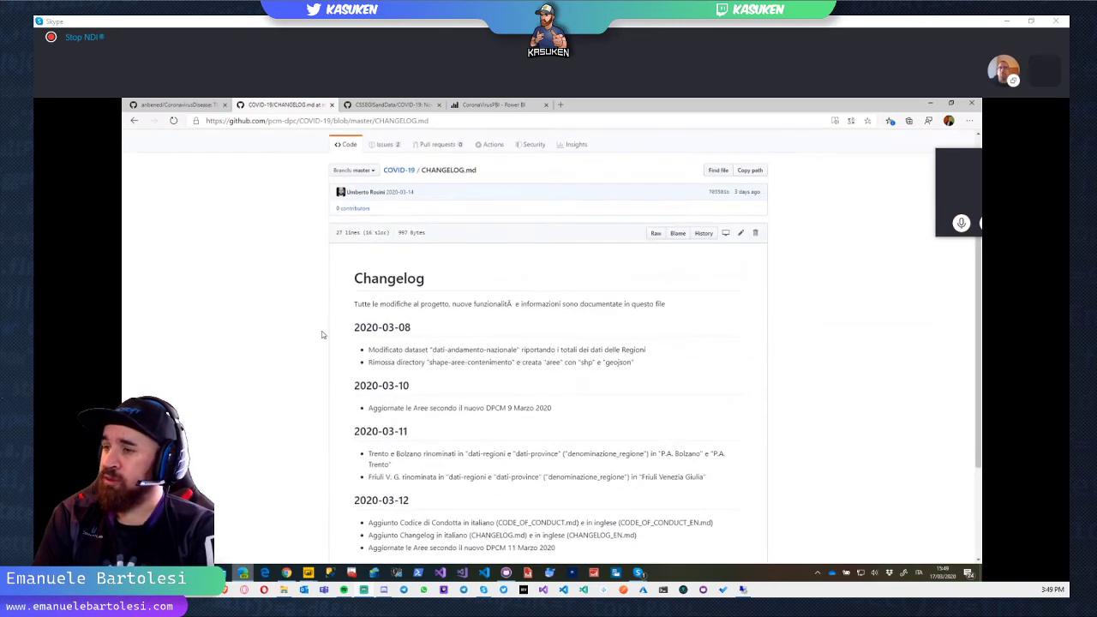
left_click(399, 223)
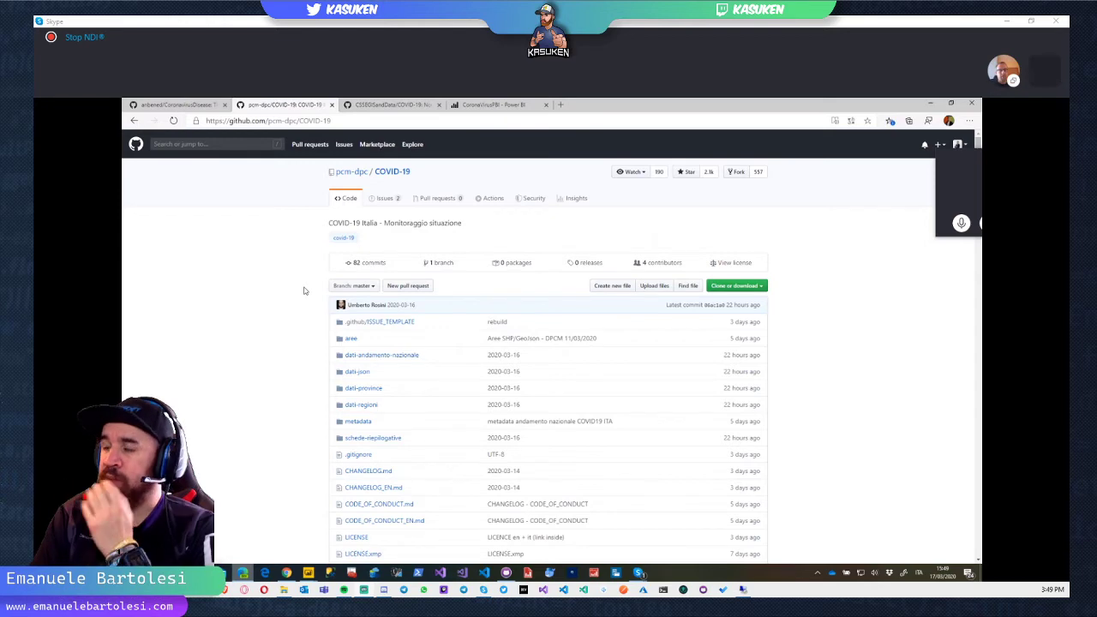
Step: Open brescia.txt from the Desktop folder in Notepad
key("super+e")
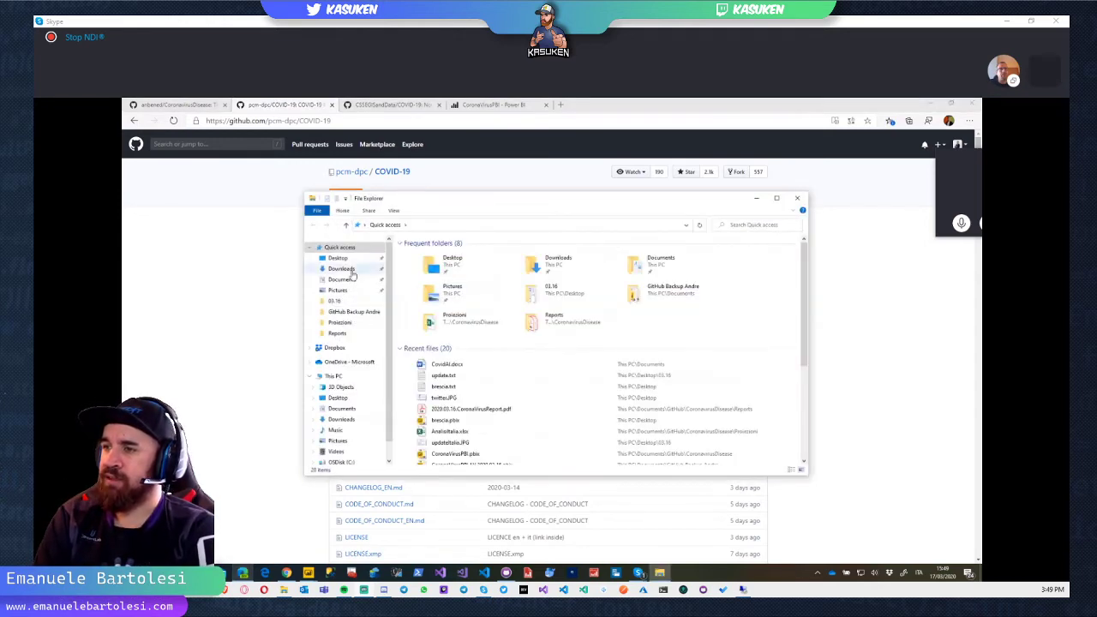
left_click(338, 259)
double_click(445, 276)
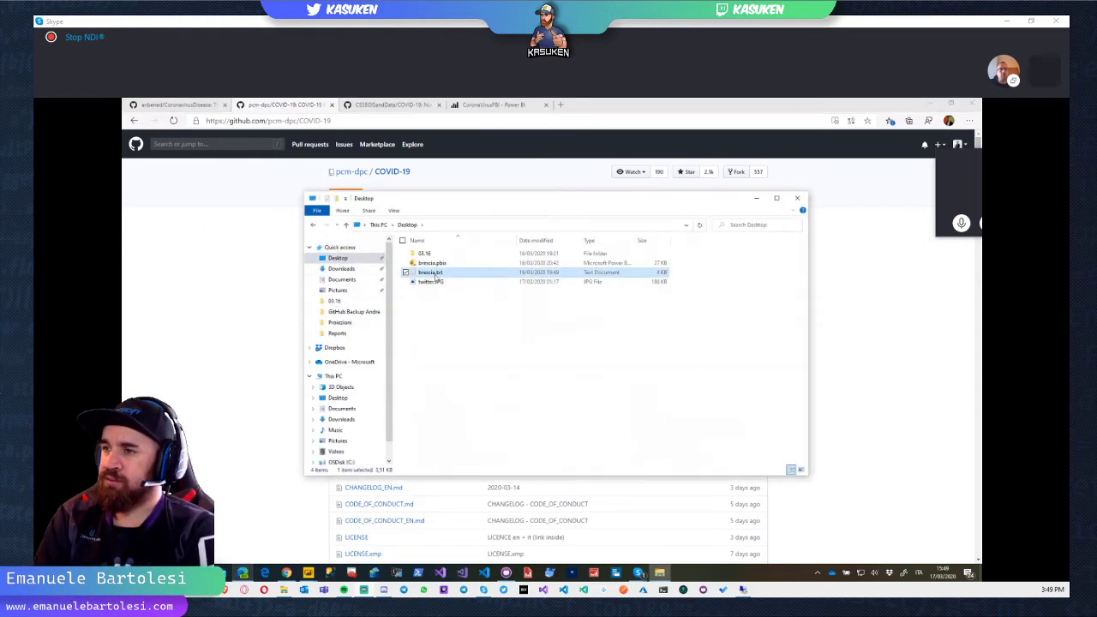
left_click_drag(398, 195, 459, 187)
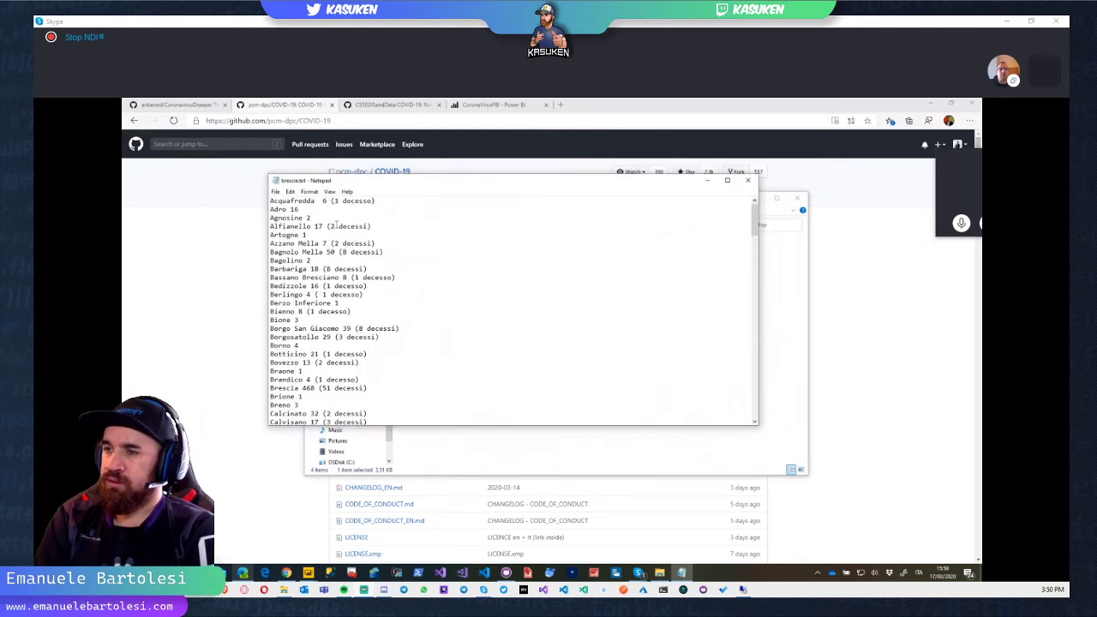
Step: Highlight the first municipality entries in brescia.txt, from Acquafredda down to Bovezzo, and clear the selection
left_click_drag(291, 200, 307, 235)
left_click_drag(387, 280, 424, 312)
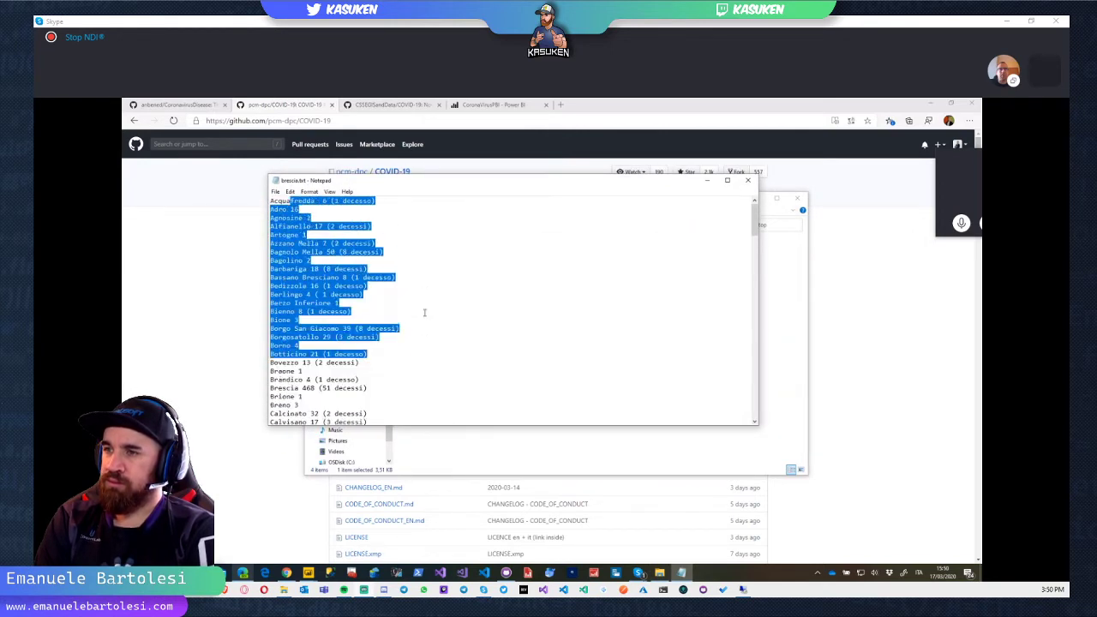
left_click(433, 264)
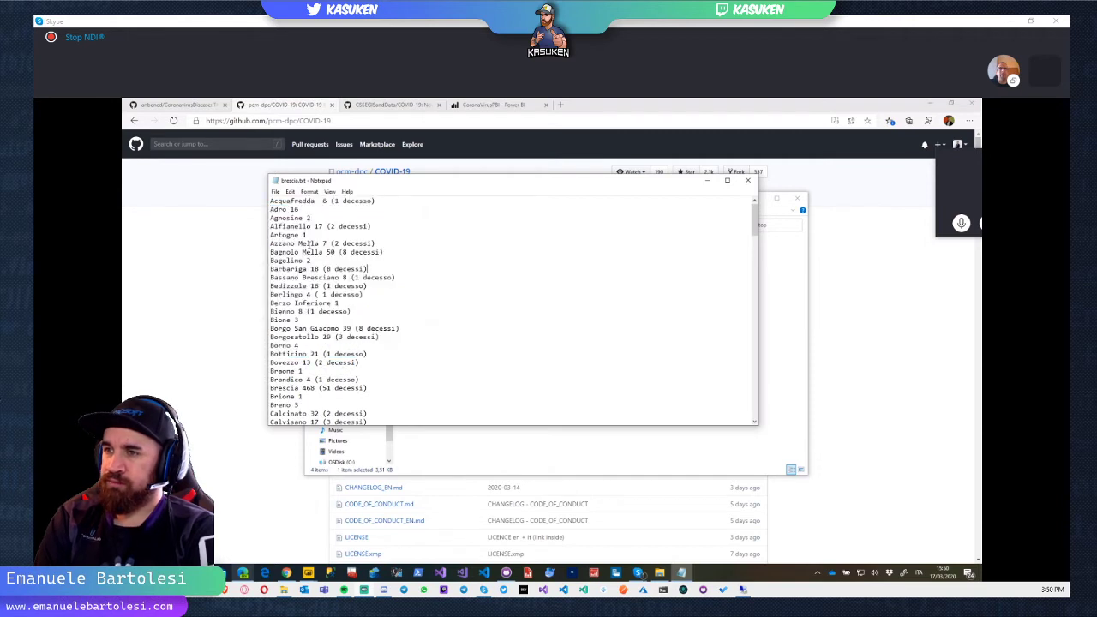
left_click_drag(270, 198, 407, 365)
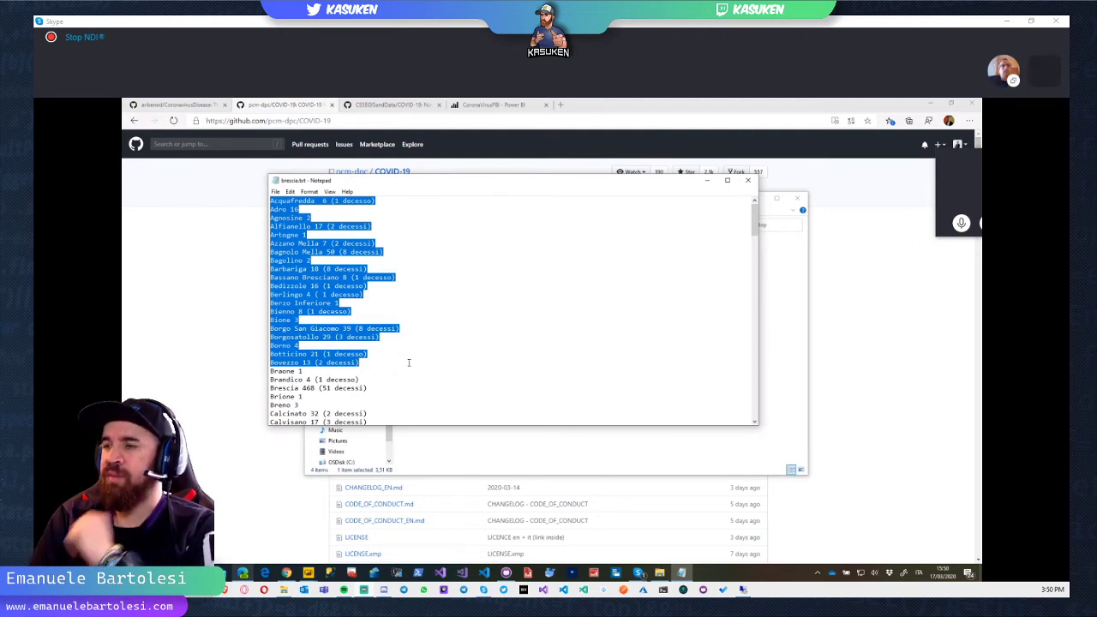
left_click(421, 233)
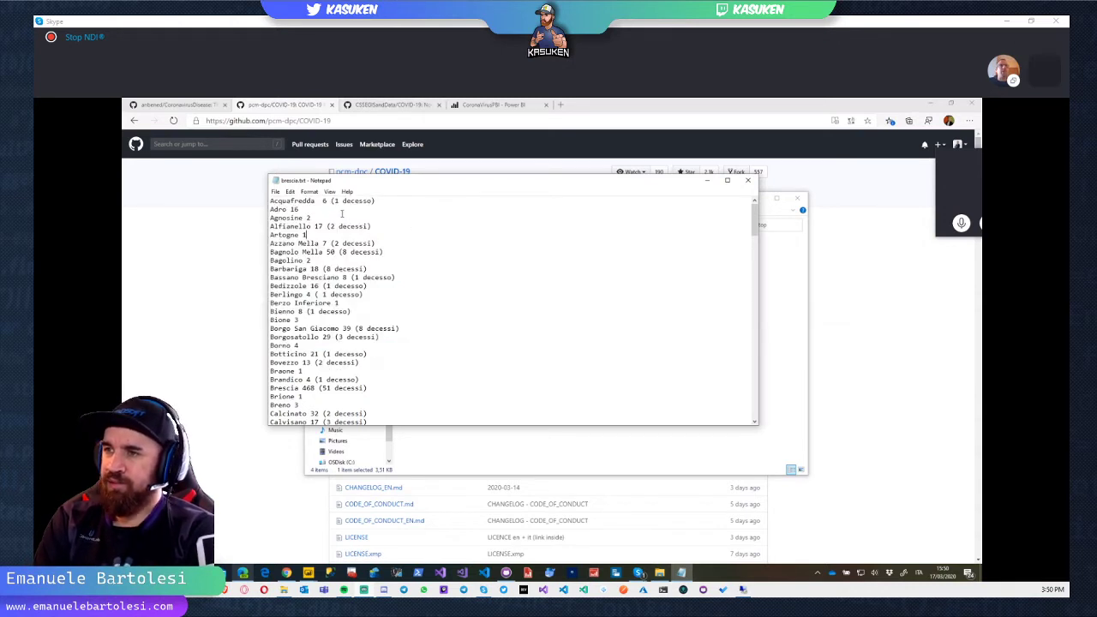
left_click_drag(331, 201, 337, 200)
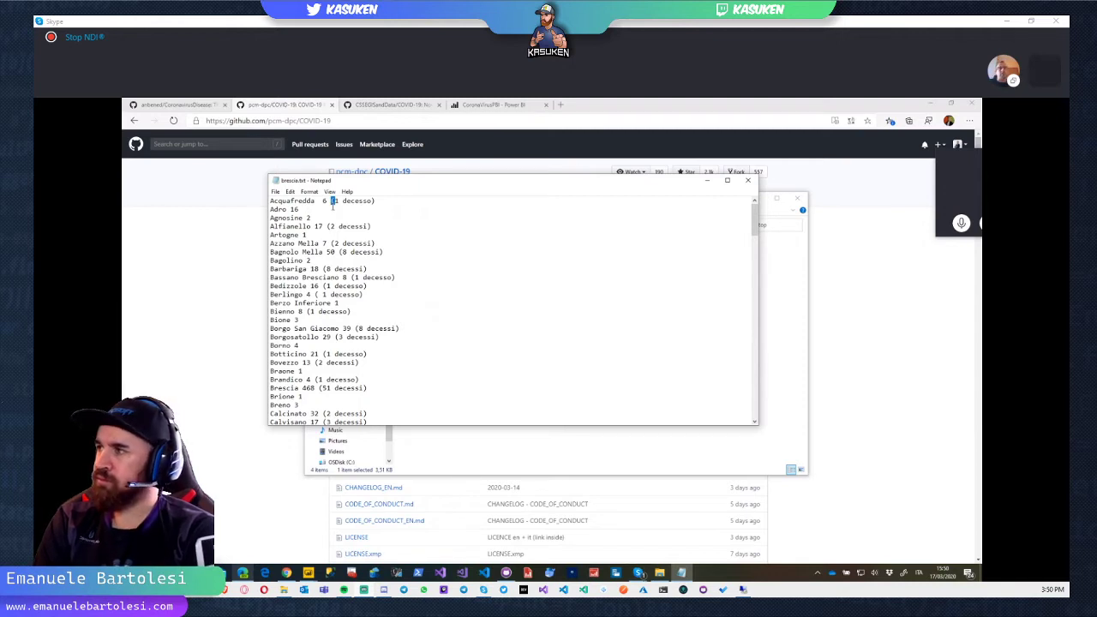
type("-")
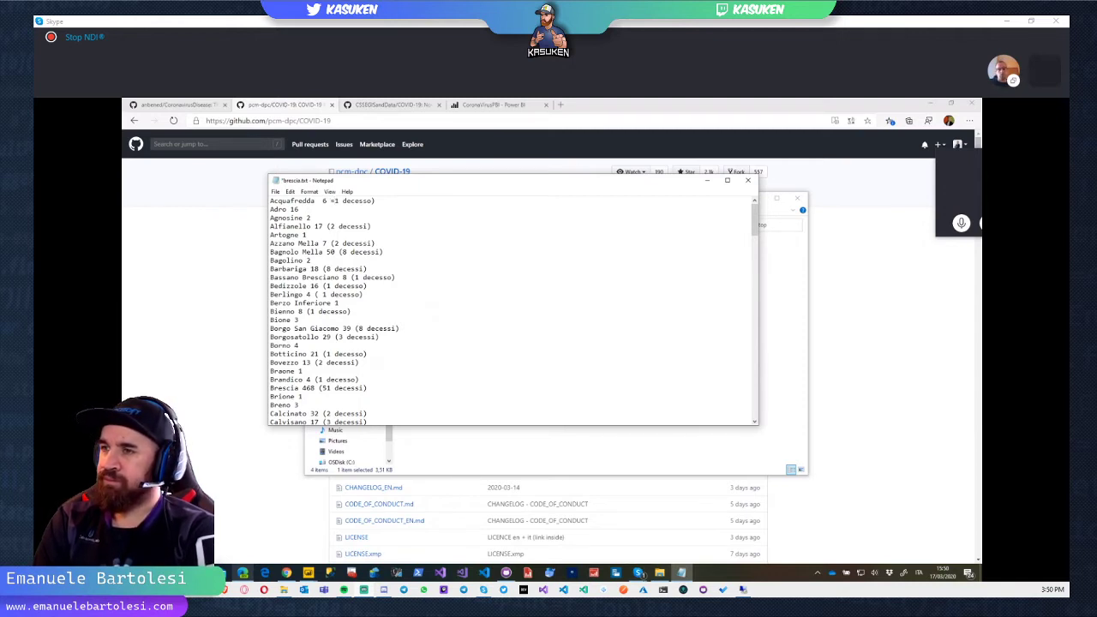
key("BackSpace")
type("(")
Step: Highlight the parts of the Acquafredda line in turn: the deaths in parentheses, the municipality name, and the case count
key("shift+End")
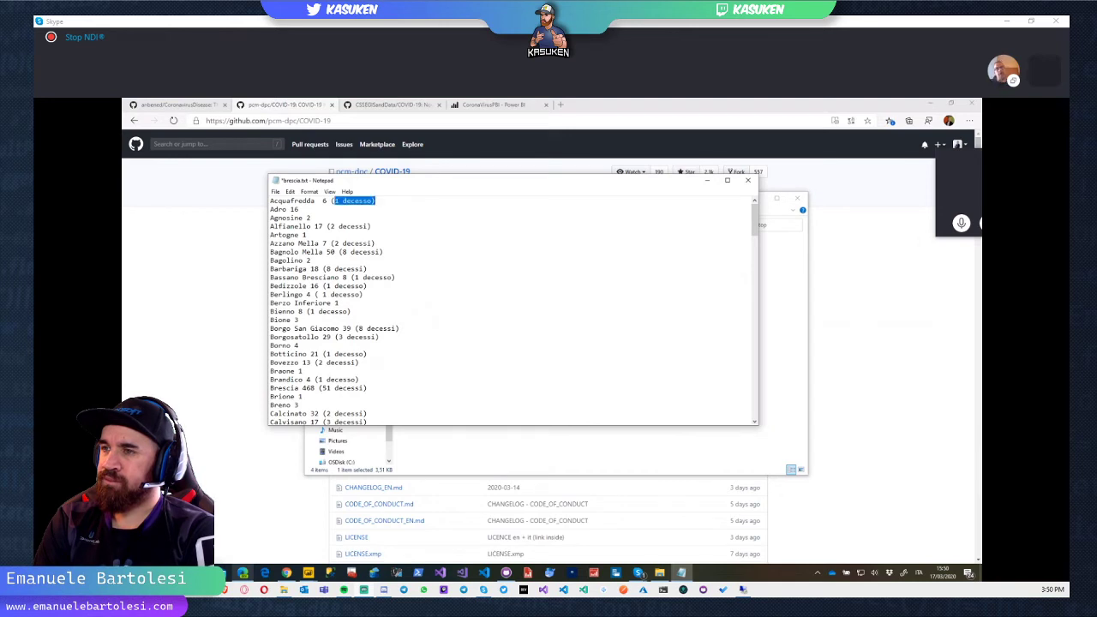
key("Left")
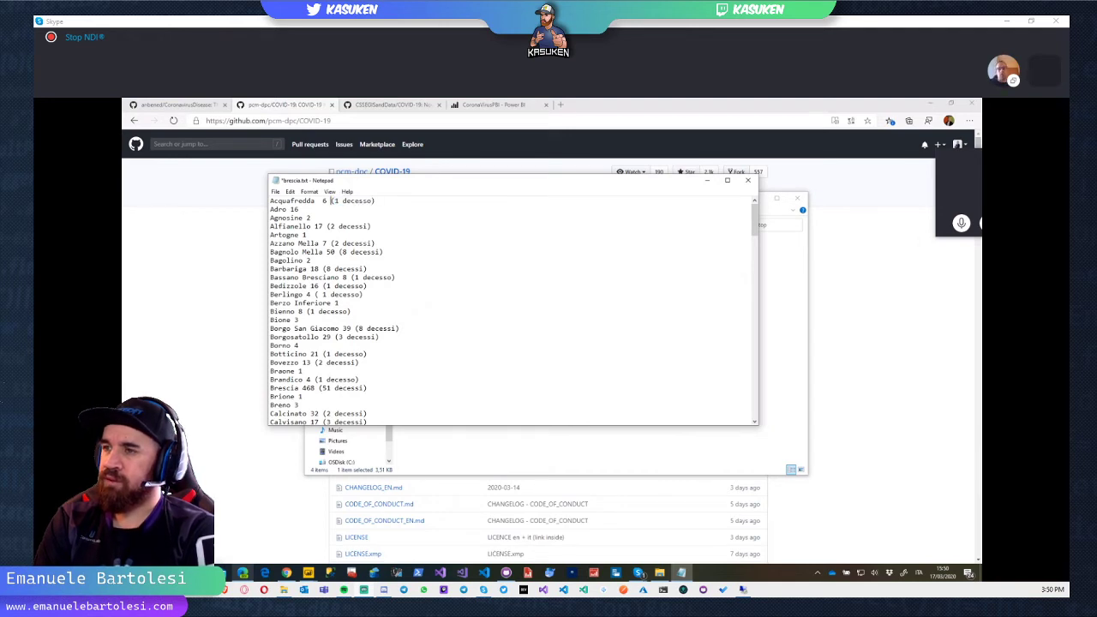
key("shift+End")
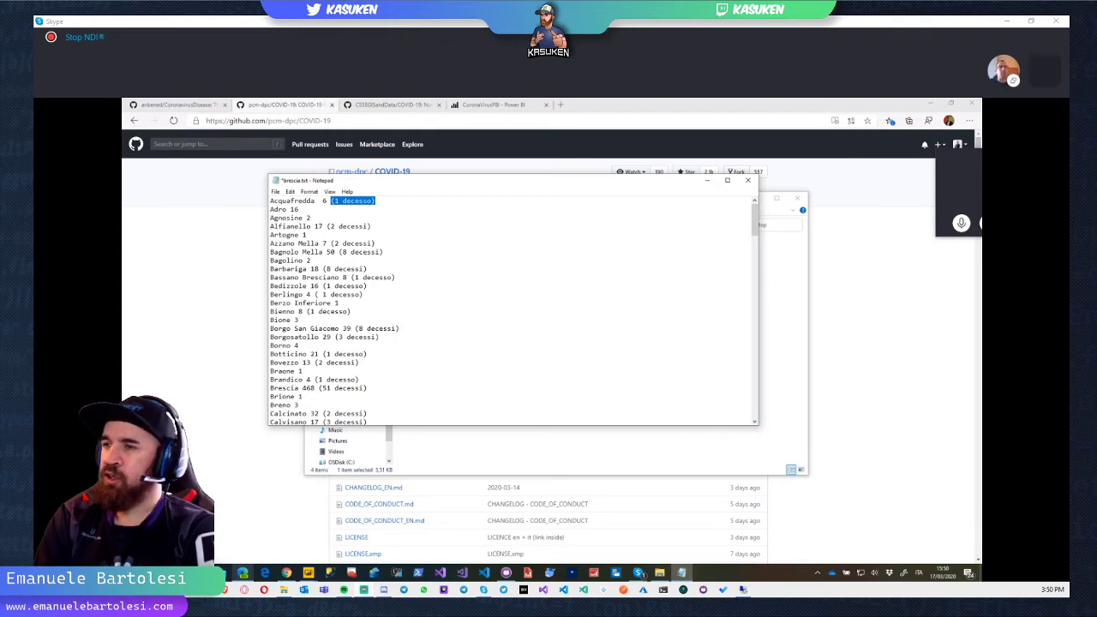
key("Left")
double_click(323, 200)
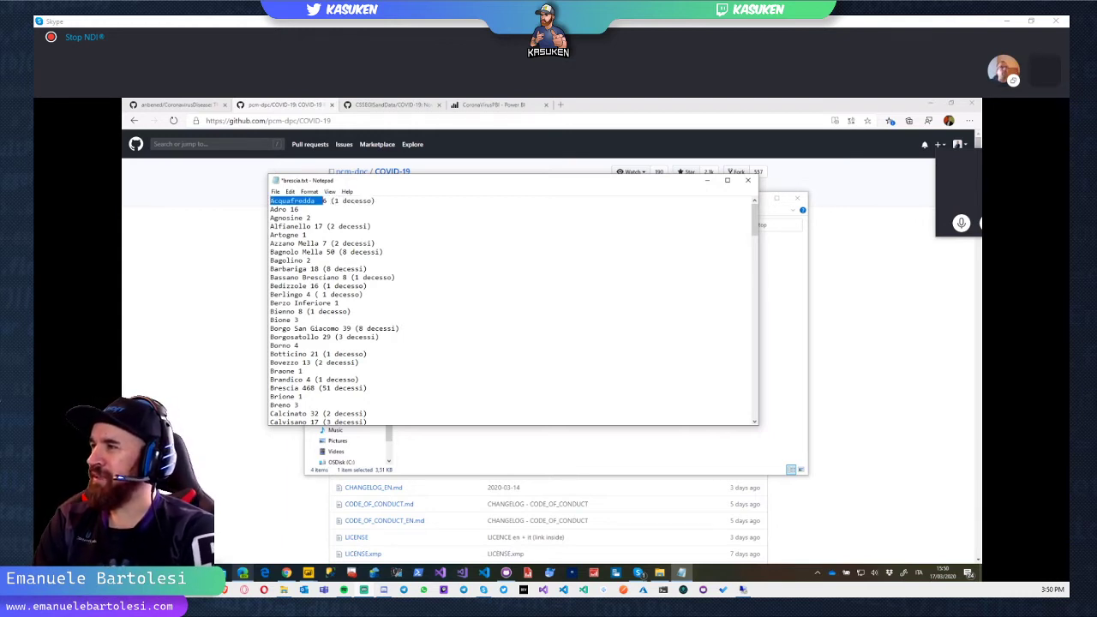
left_click(323, 200)
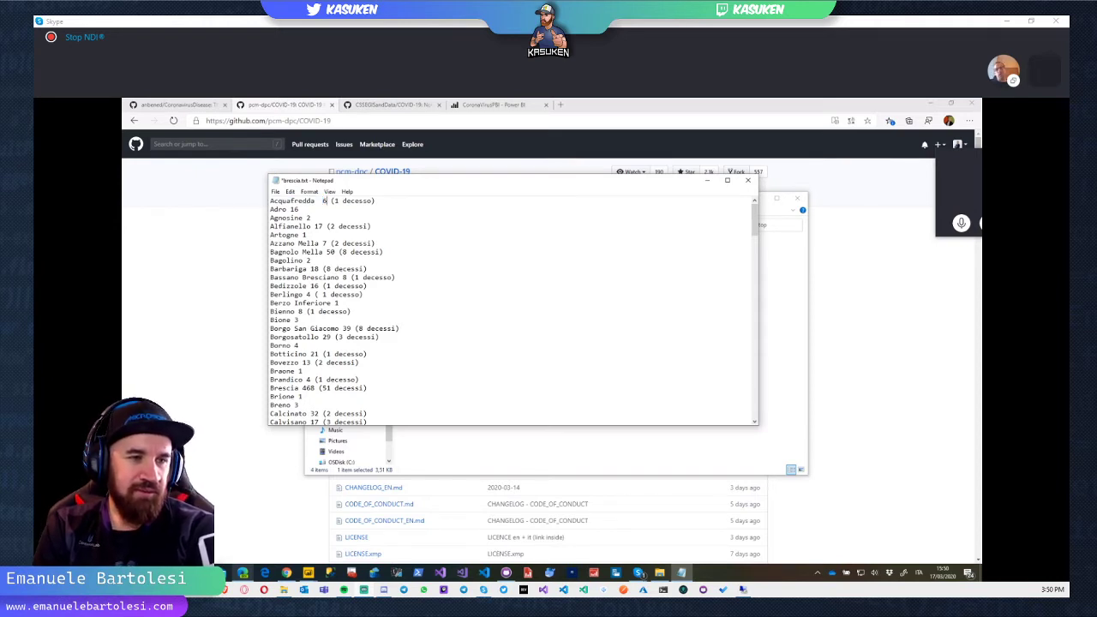
key("shift+Home")
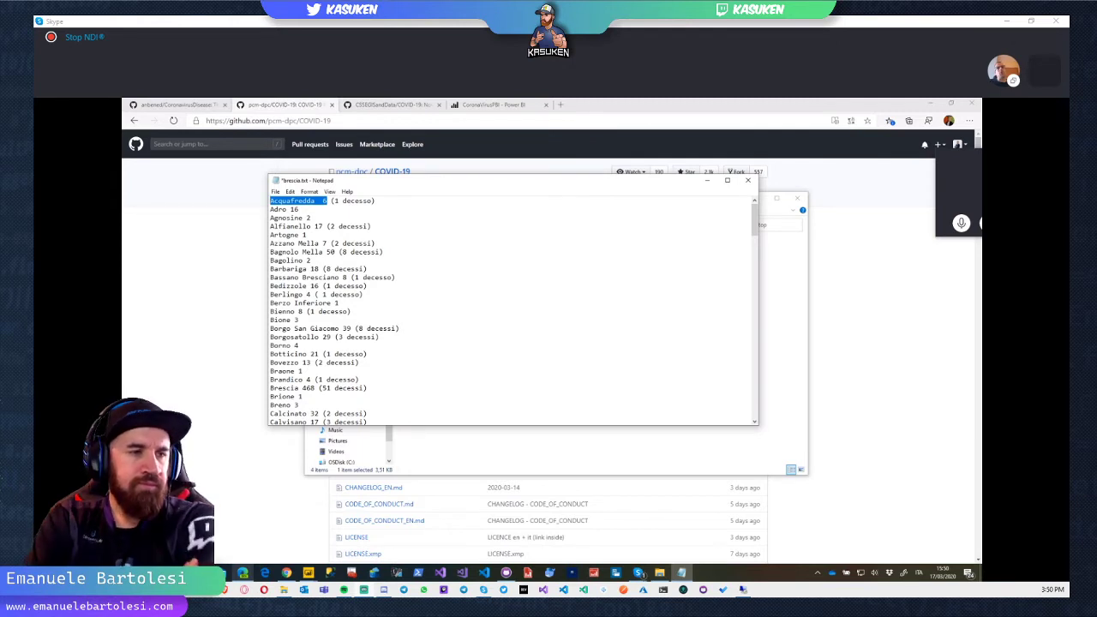
left_click(323, 200)
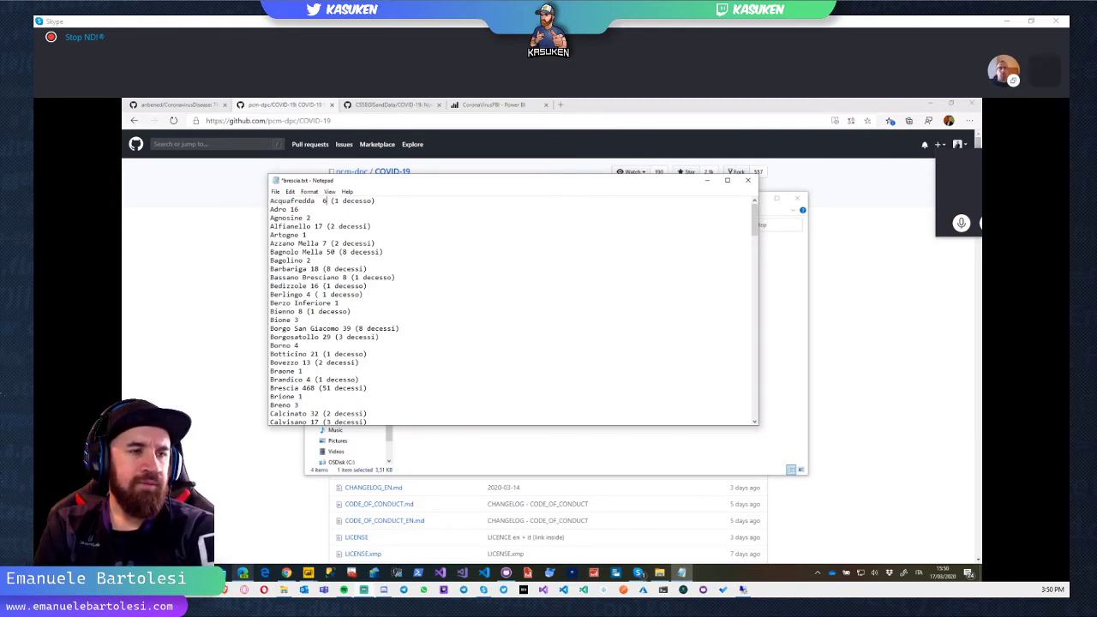
double_click(324, 201)
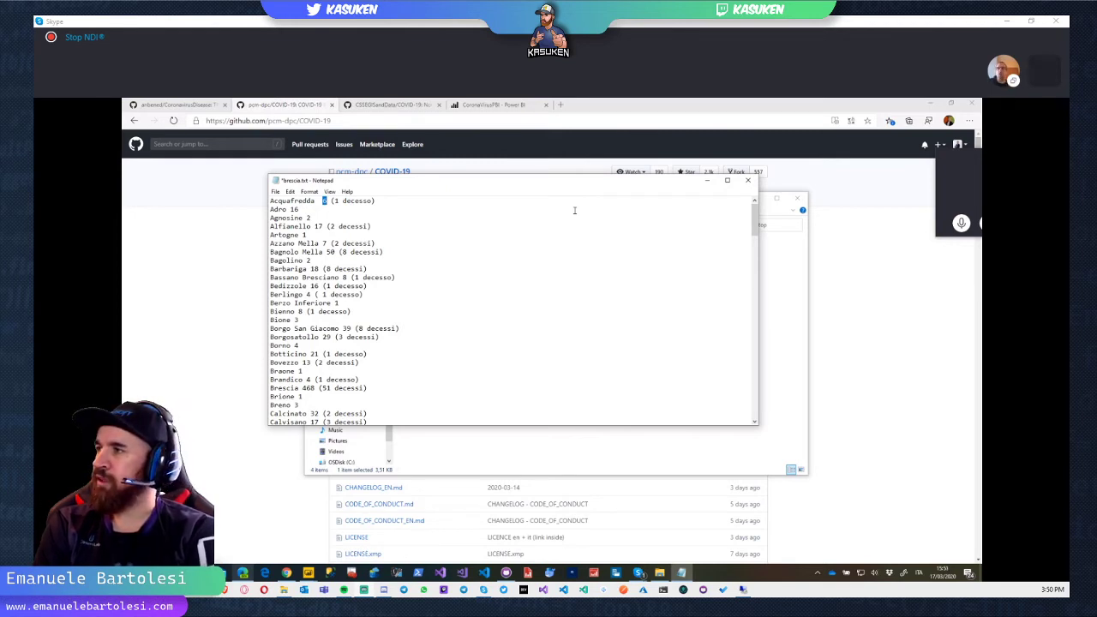
Step: Close brescia.txt without saving changes and close the Desktop folder window
left_click(747, 180)
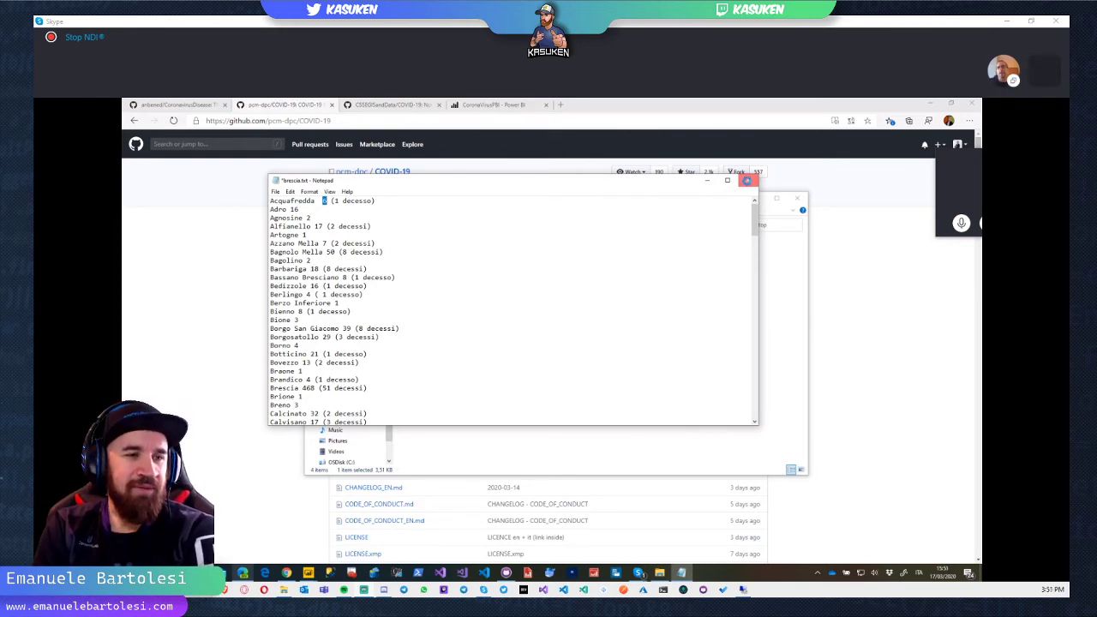
left_click(572, 342)
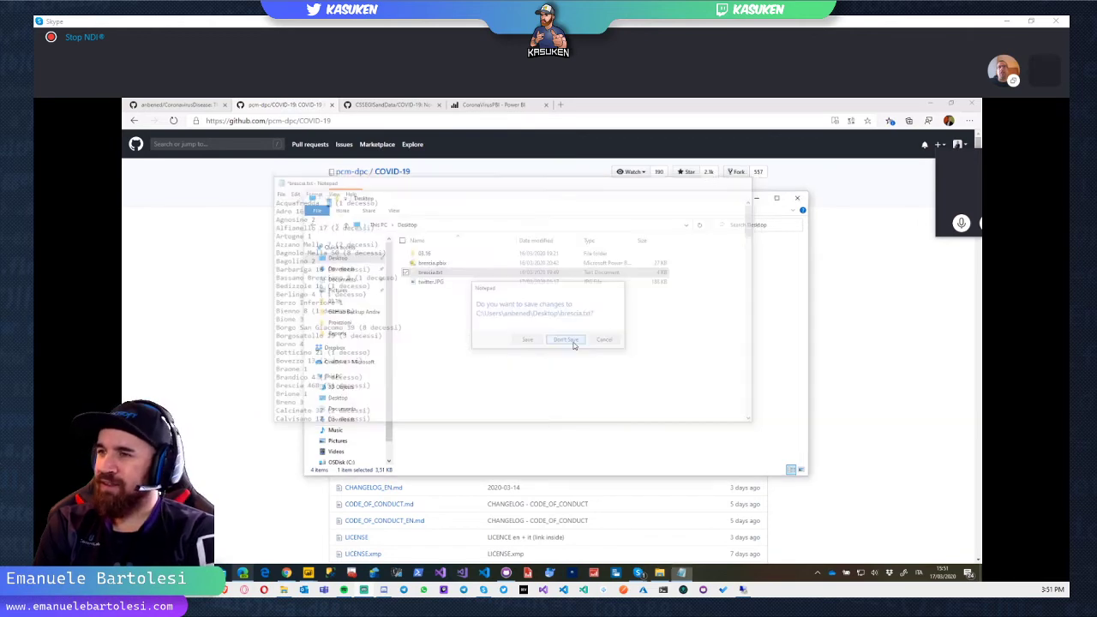
left_click(804, 200)
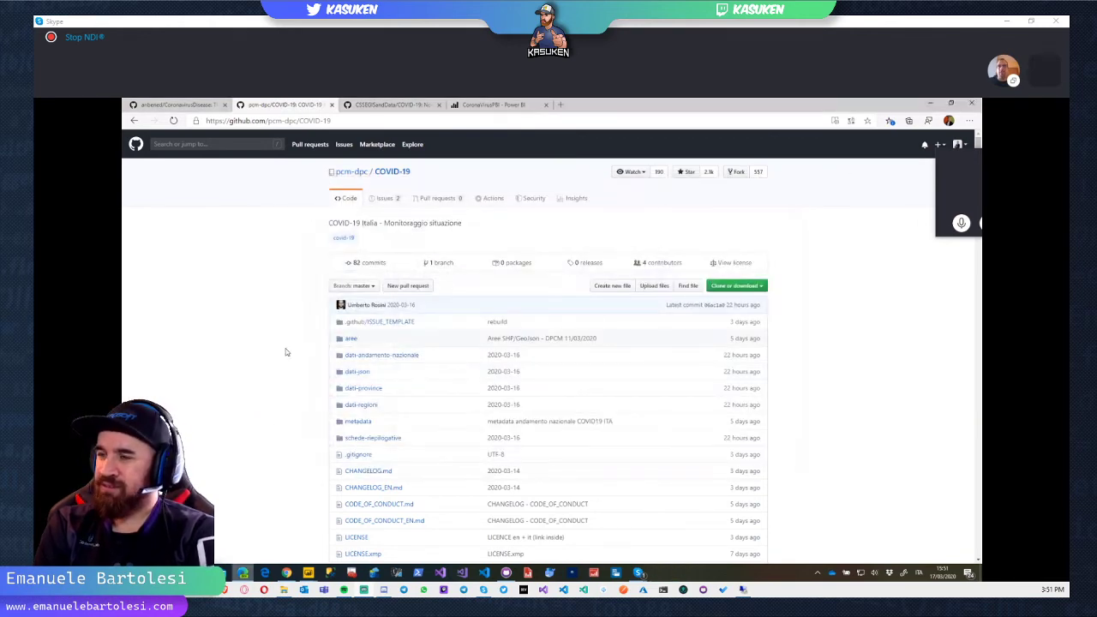
Step: Switch to the published Power BI report in the other browser and go to its Italy Cities page
scroll(267, 344, "down", 1)
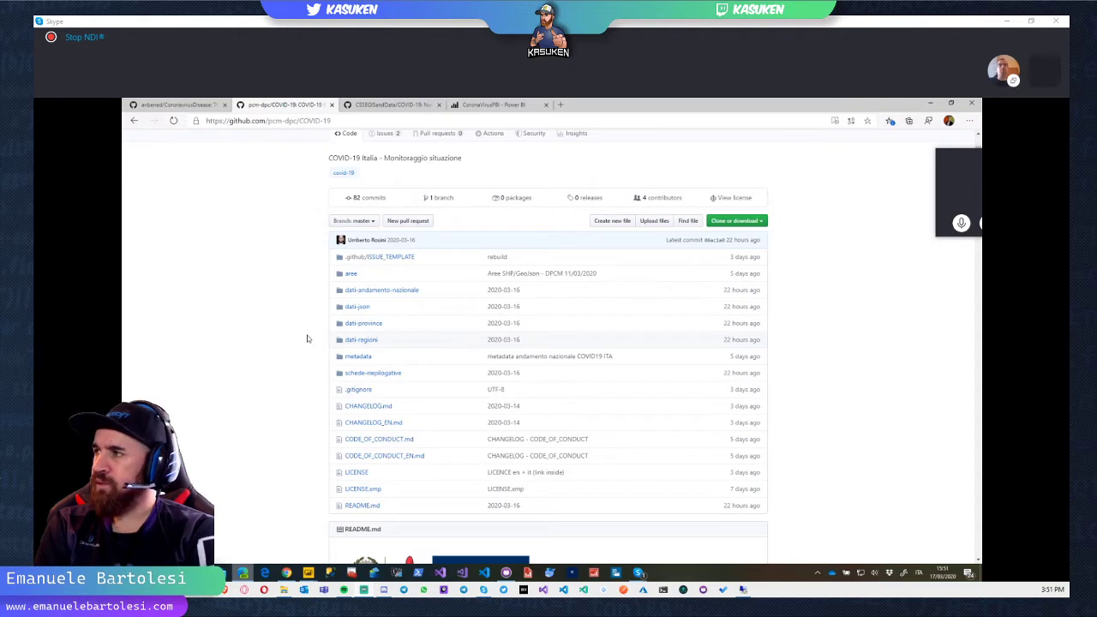
key("alt+Tab")
key("alt+Tab")
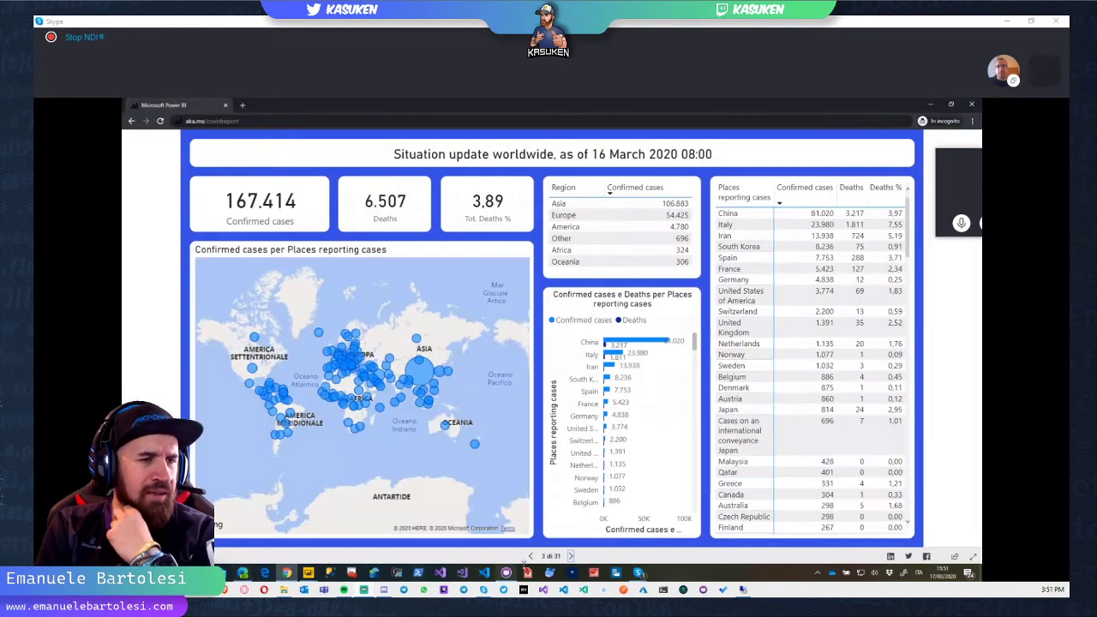
left_click(548, 557)
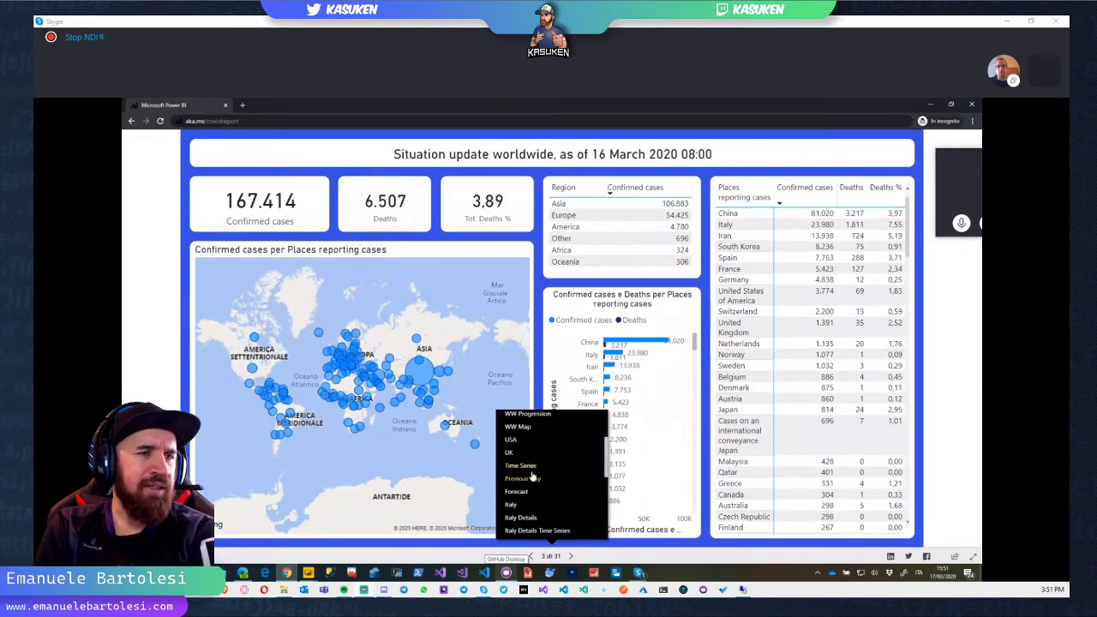
scroll(528, 467, "down", 3)
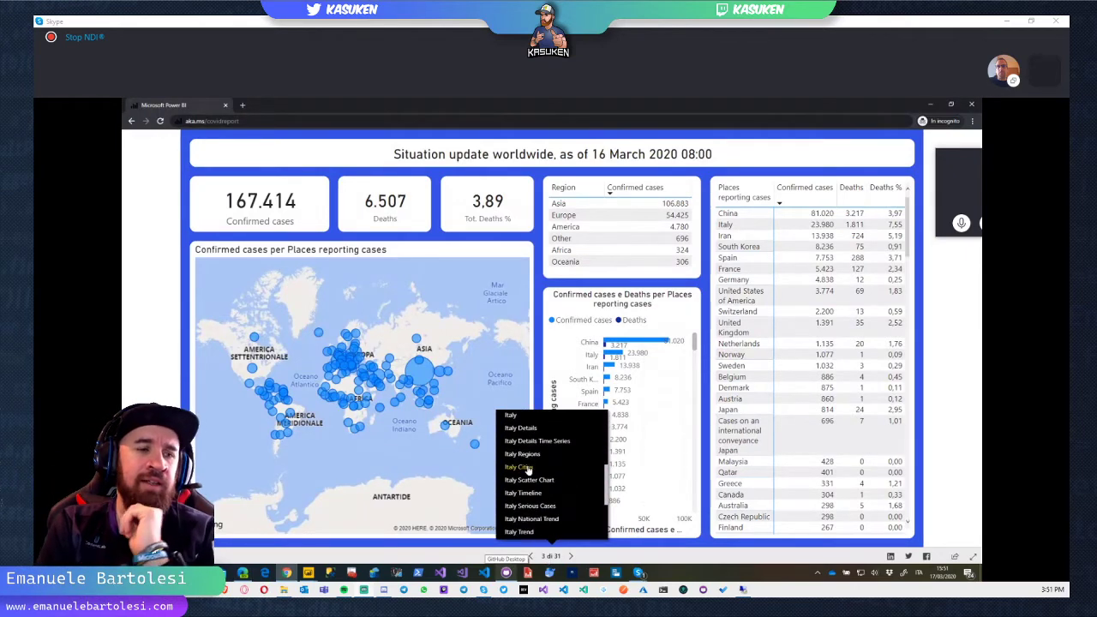
left_click(527, 466)
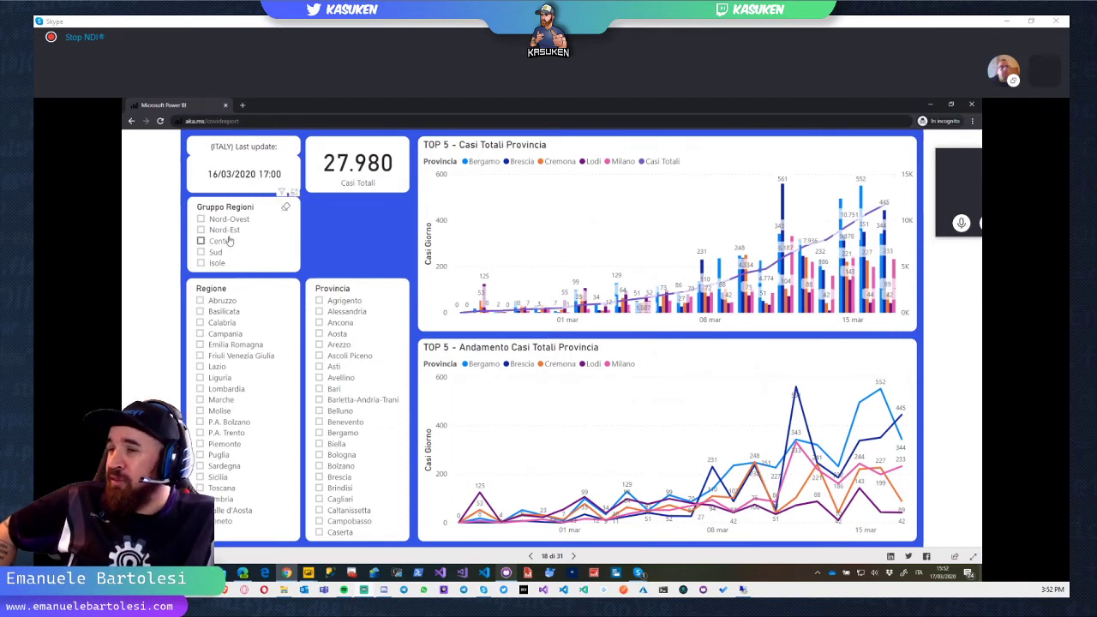
Step: Filter the Italy Cities page to the Lombardia region and examine the latest values in the provincial trend chart
left_click(200, 389)
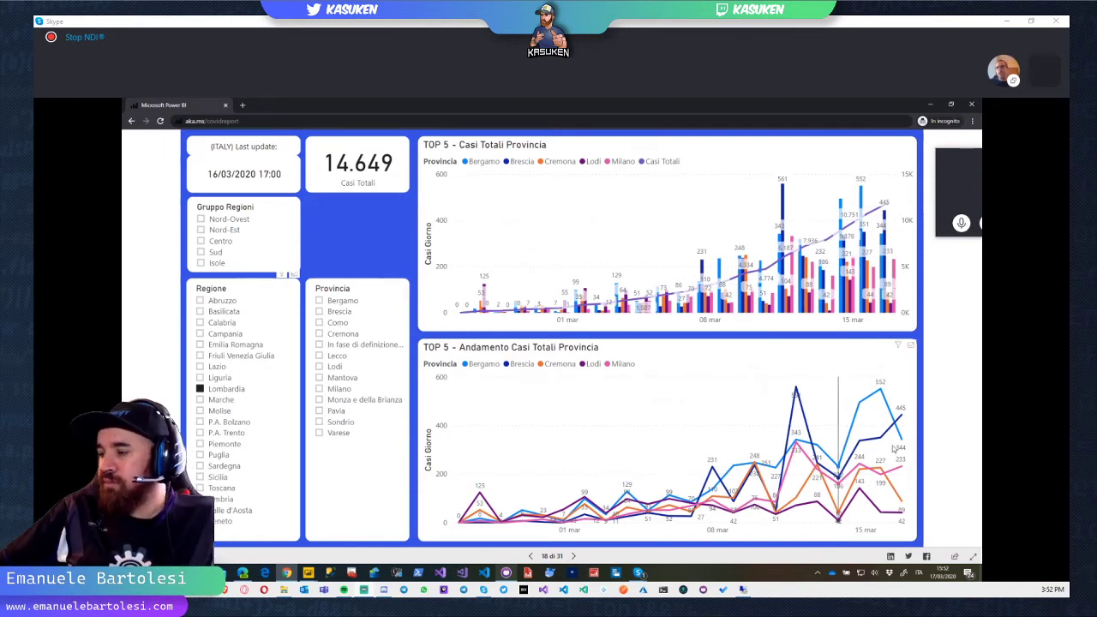
mouse_move(899, 418)
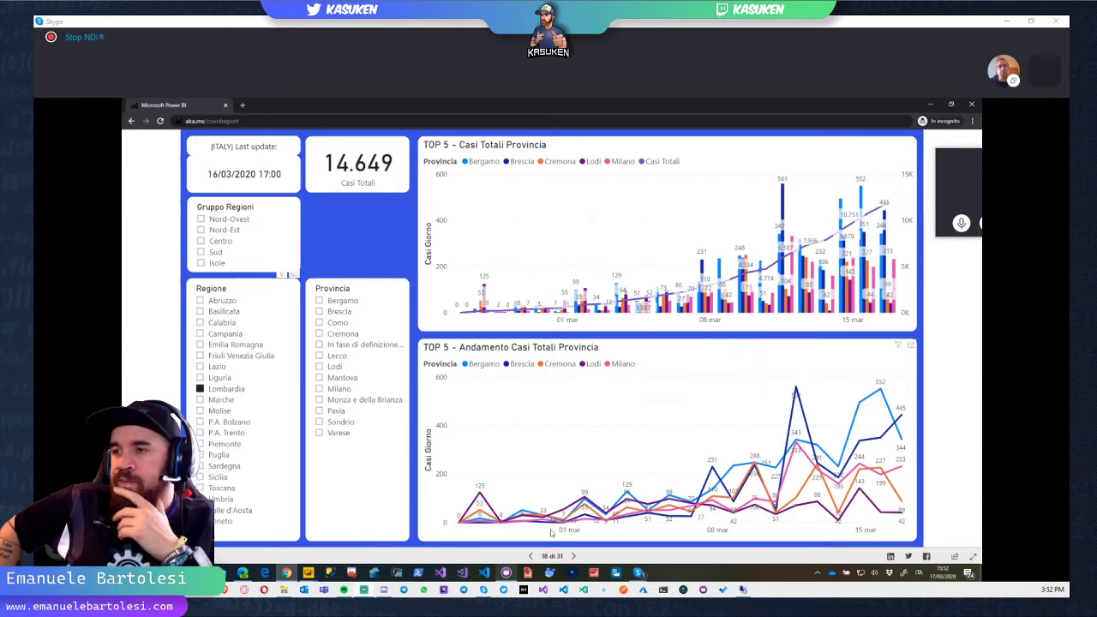
Step: Go to the report's Italy page and filter it to the Lombardia region
left_click(552, 556)
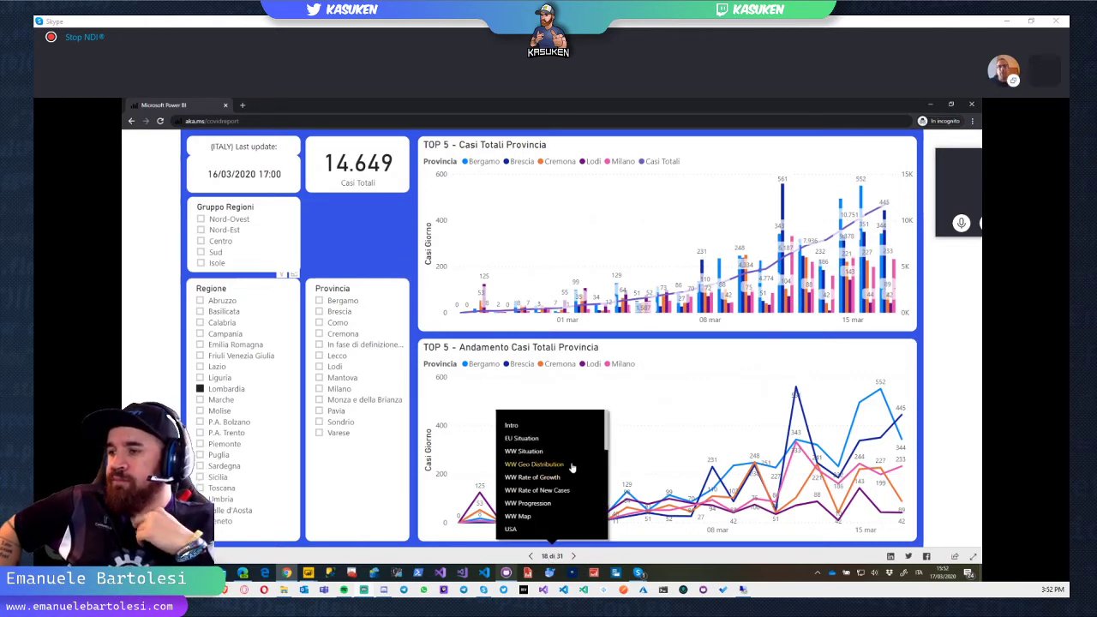
scroll(563, 465, "down", 3)
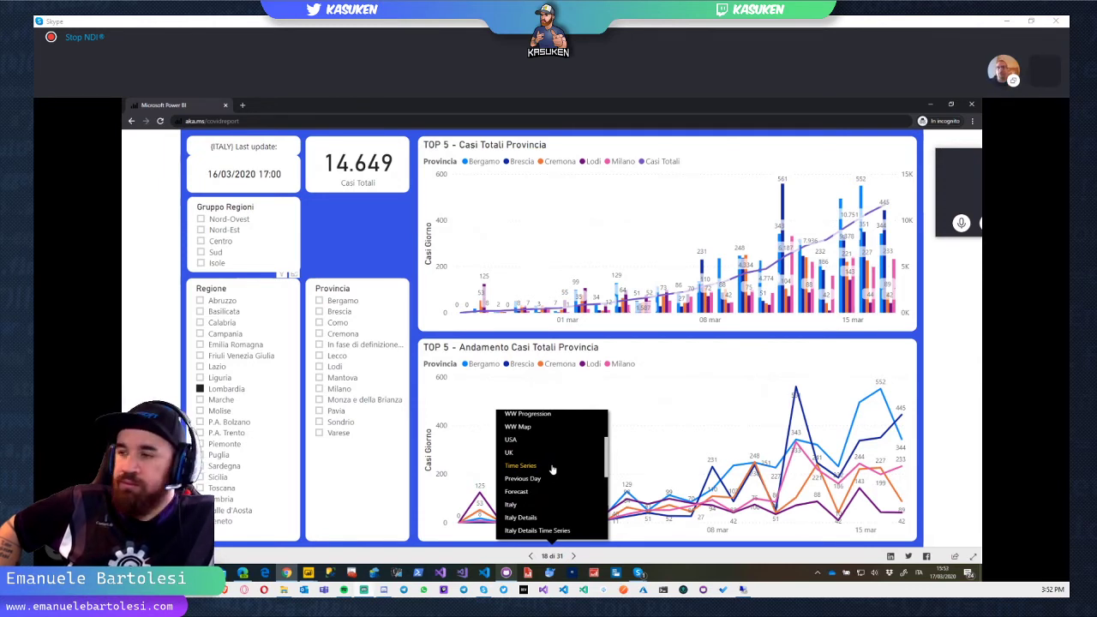
left_click(512, 505)
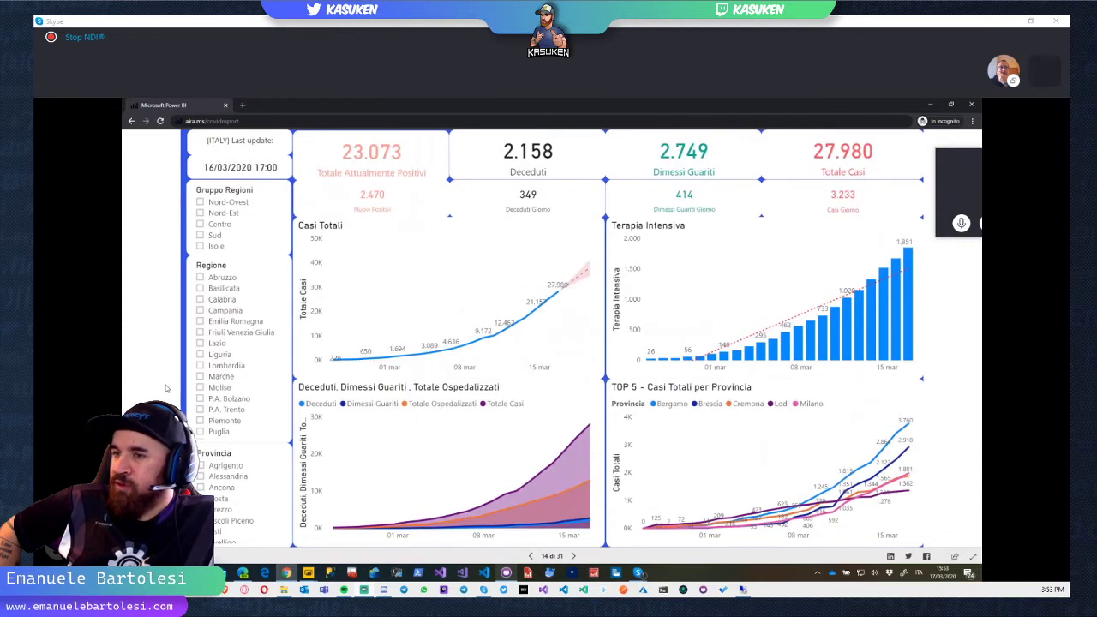
left_click(200, 366)
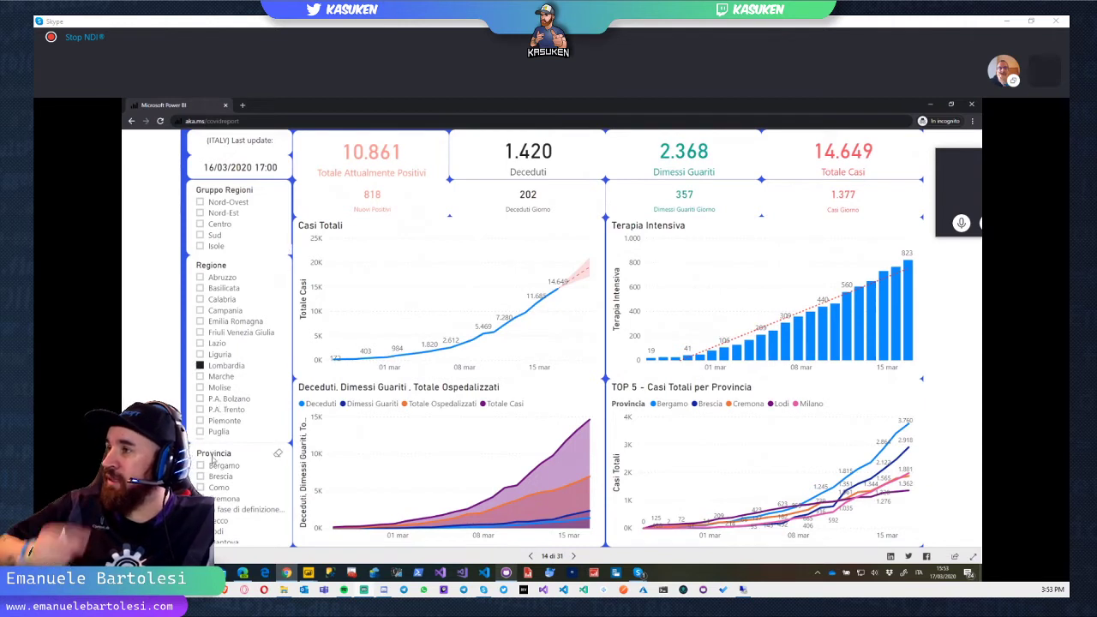
Step: Show Brescia alone in the provincial case chart, and compare Bergamo, Milano, Brescia and Cremona together instead
left_click(200, 476)
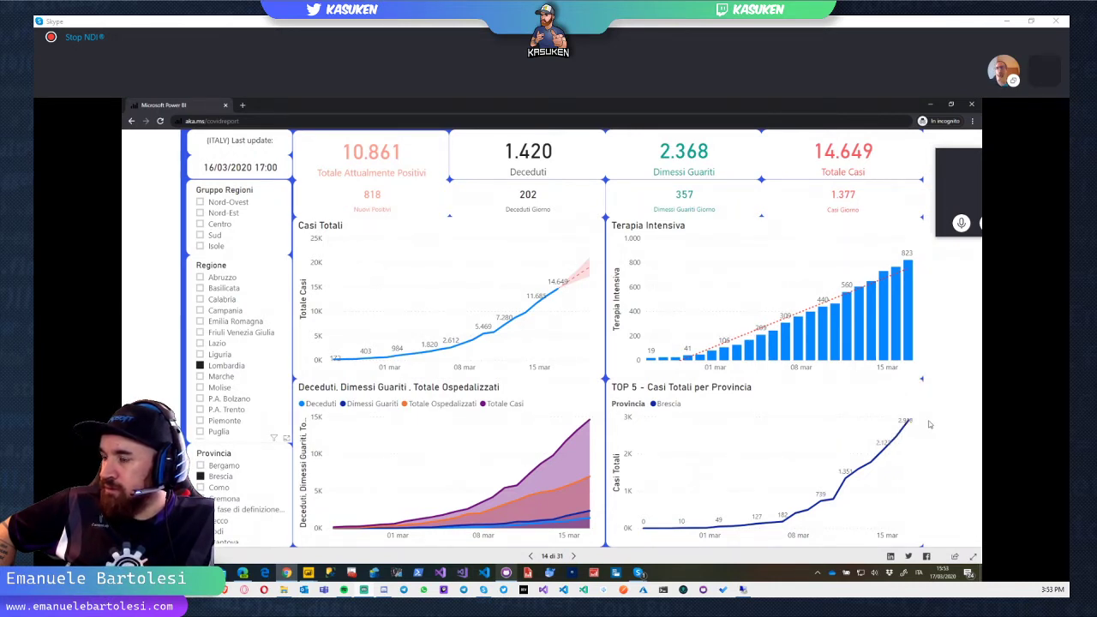
left_click(201, 477)
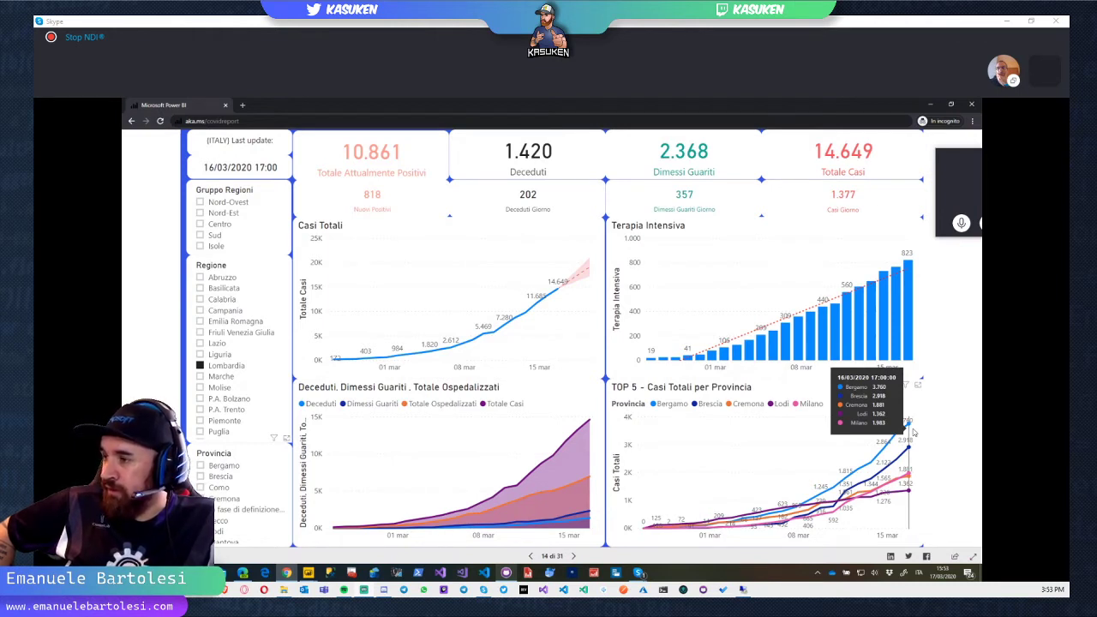
left_click(200, 467)
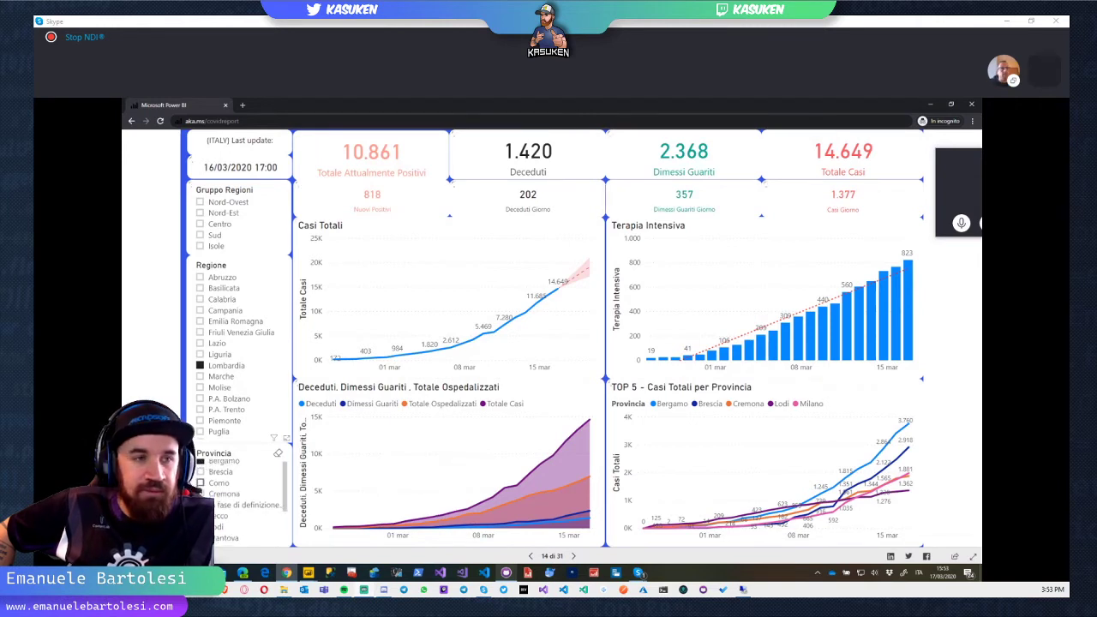
scroll(223, 497, "down", 3)
left_click(201, 496)
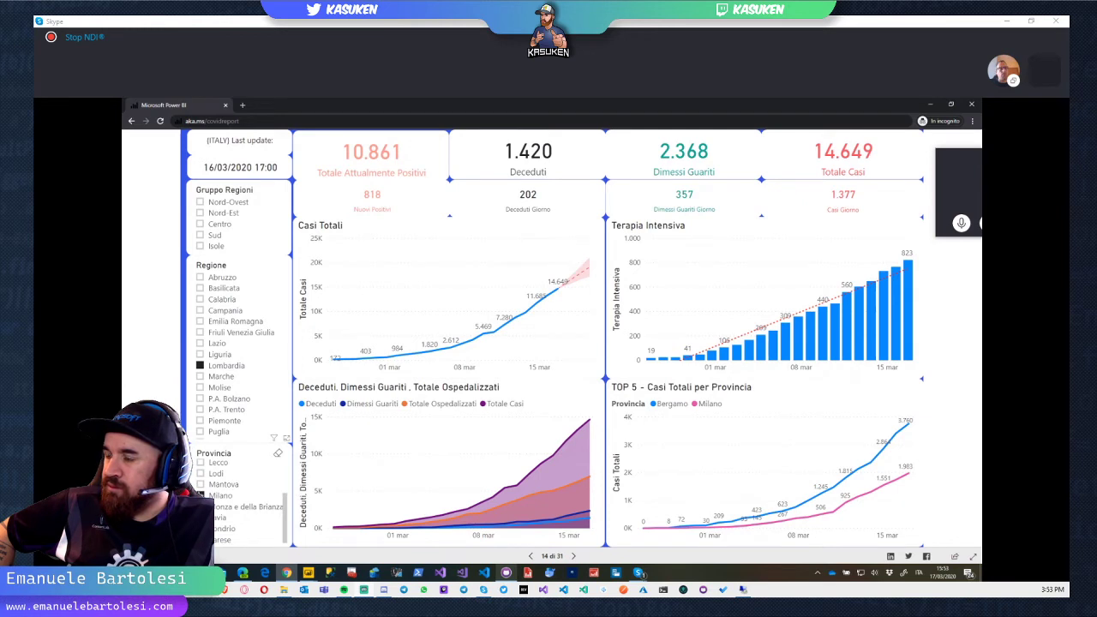
scroll(239, 497, "up", 3)
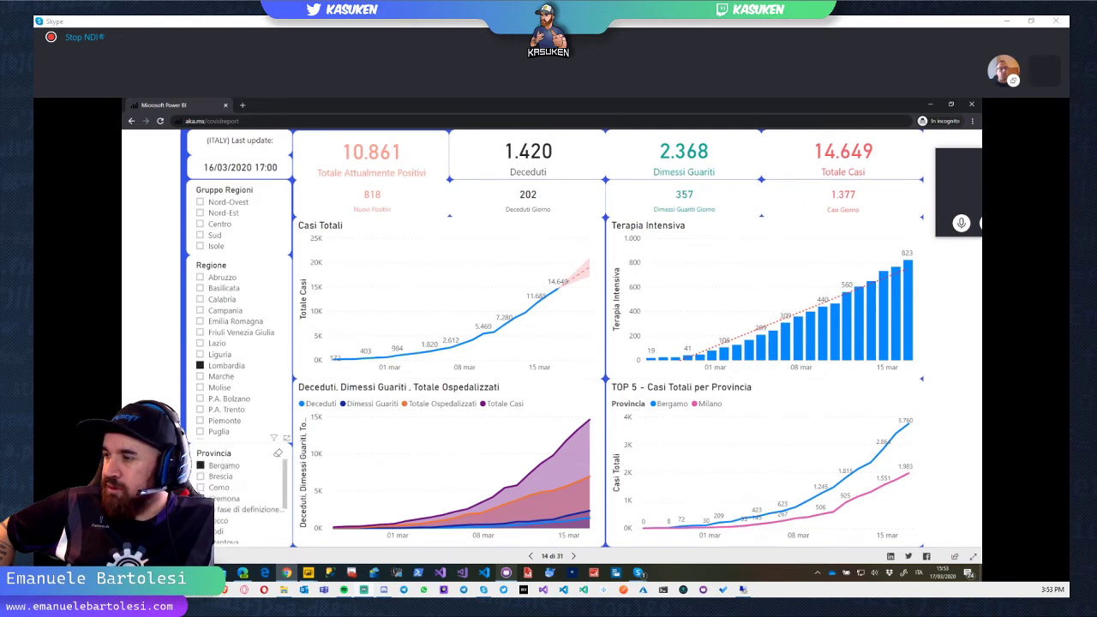
left_click(200, 476)
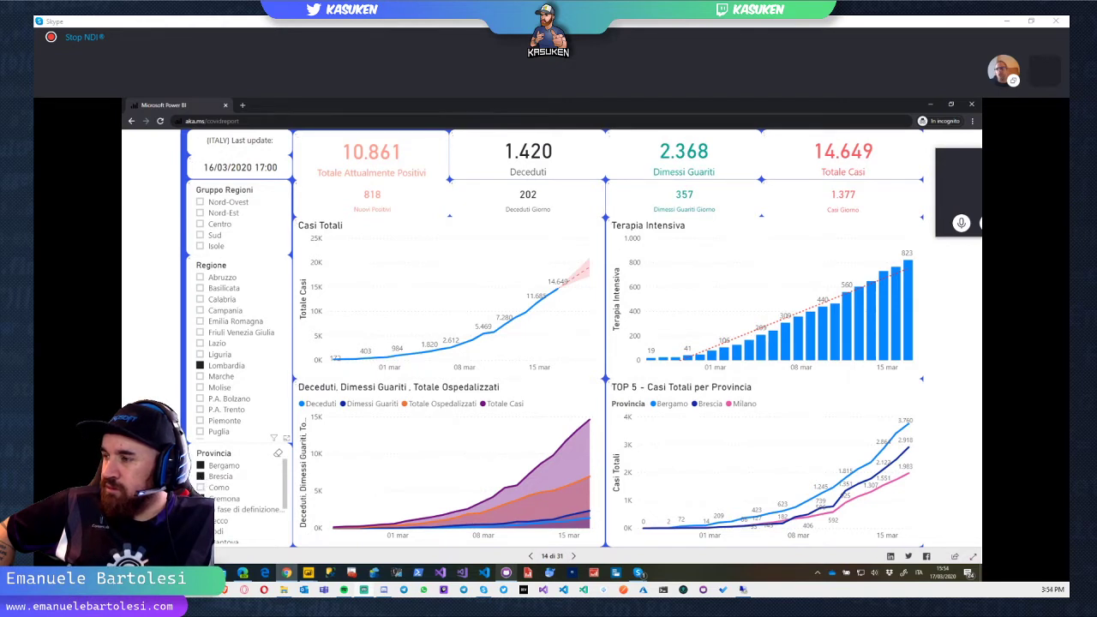
left_click(201, 497)
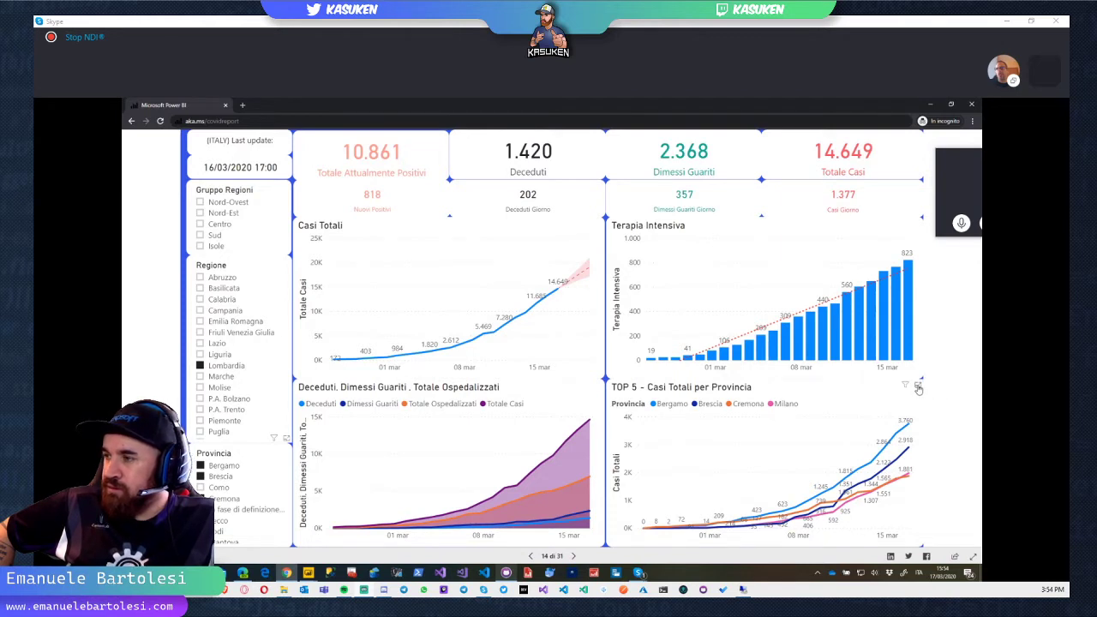
Step: Examine the TOP 5 provincial chart and the Casi Totali chart in focus mode, returning to the report after each
left_click(918, 388)
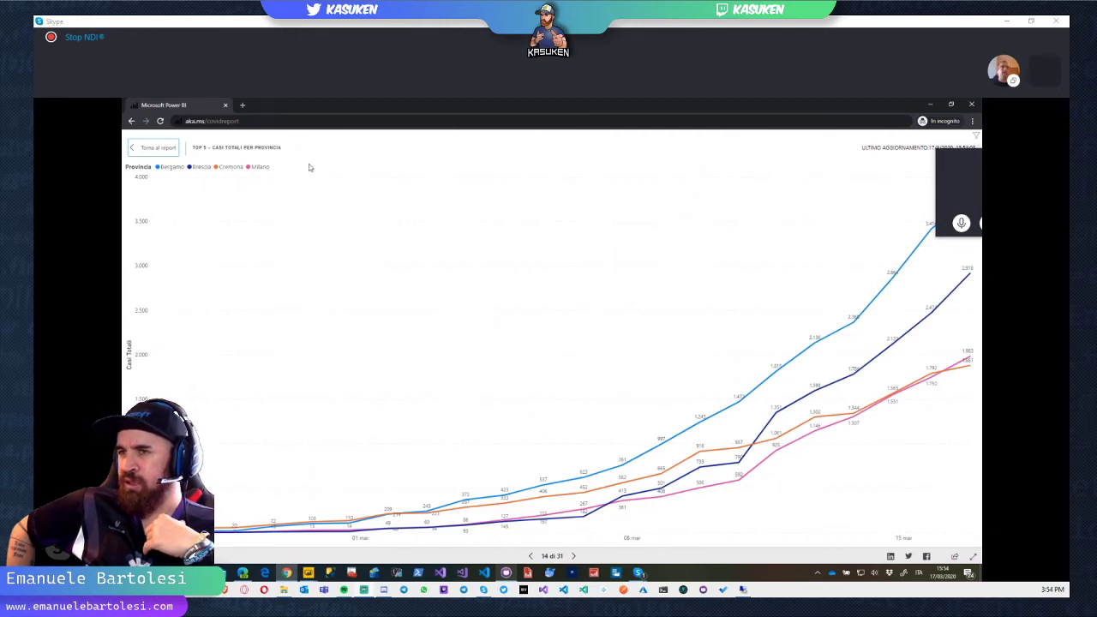
left_click(159, 148)
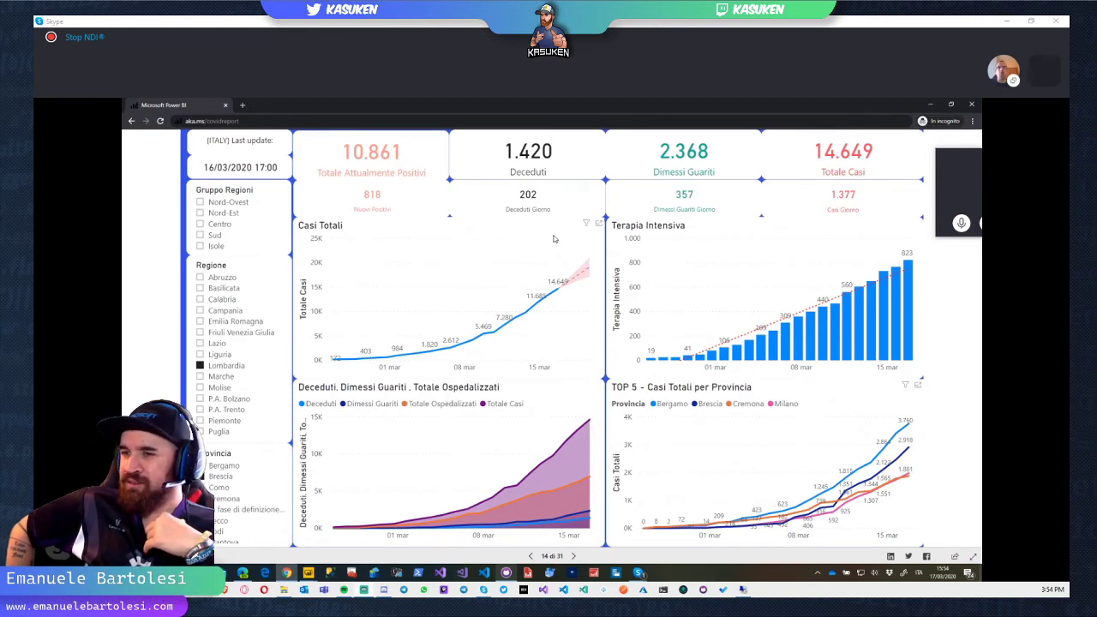
left_click(600, 225)
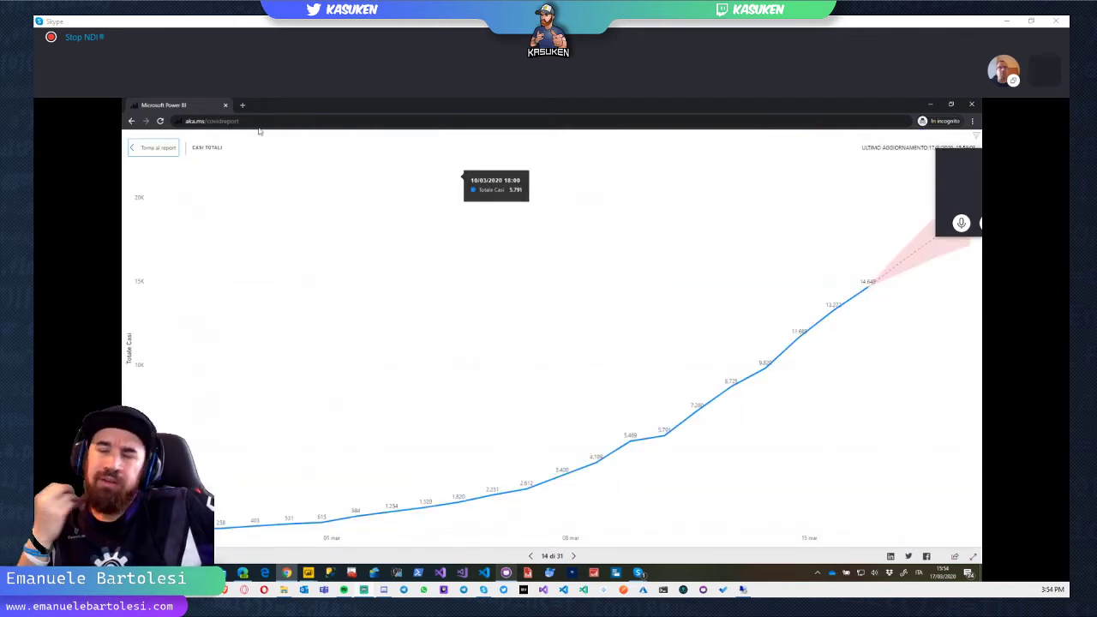
left_click(161, 150)
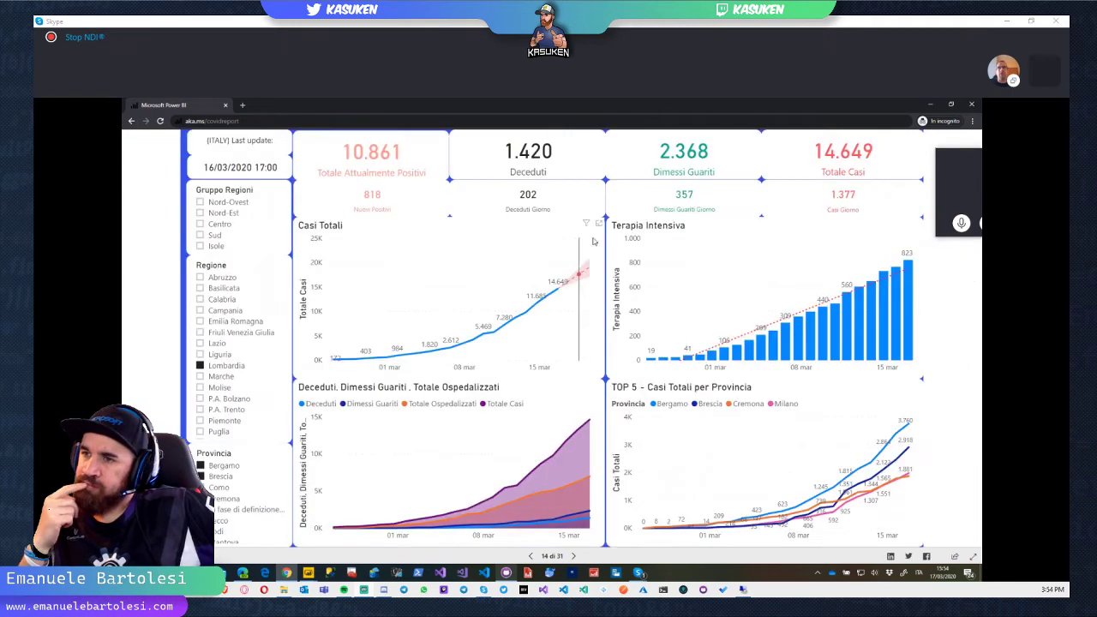
Step: View the Italy page in full screen, exit full screen and clear the province selection
mouse_move(587, 225)
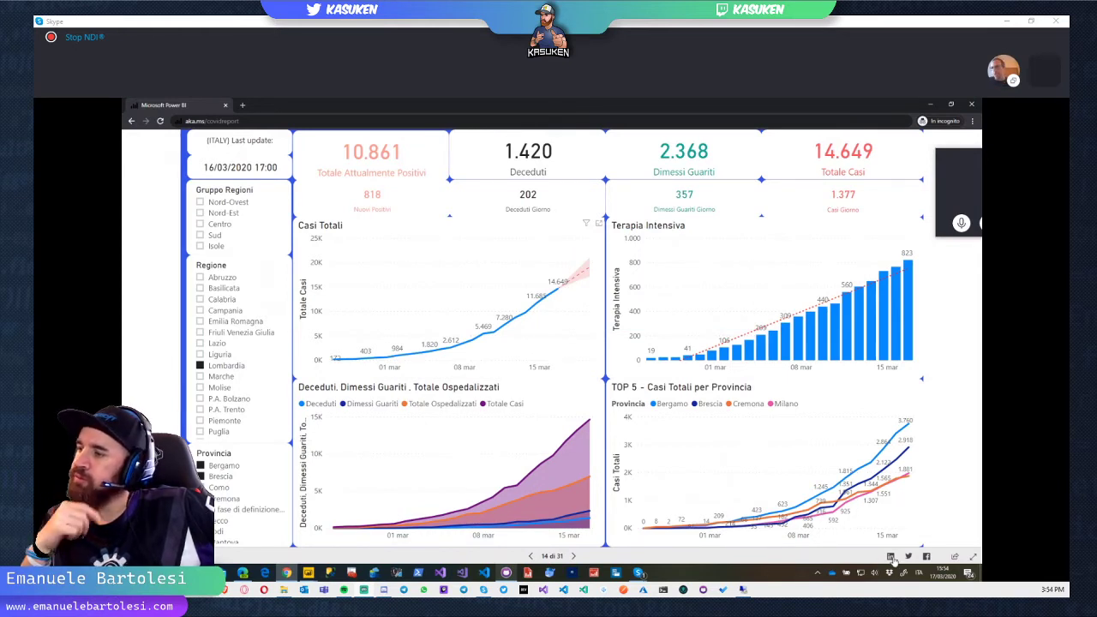
left_click(973, 559)
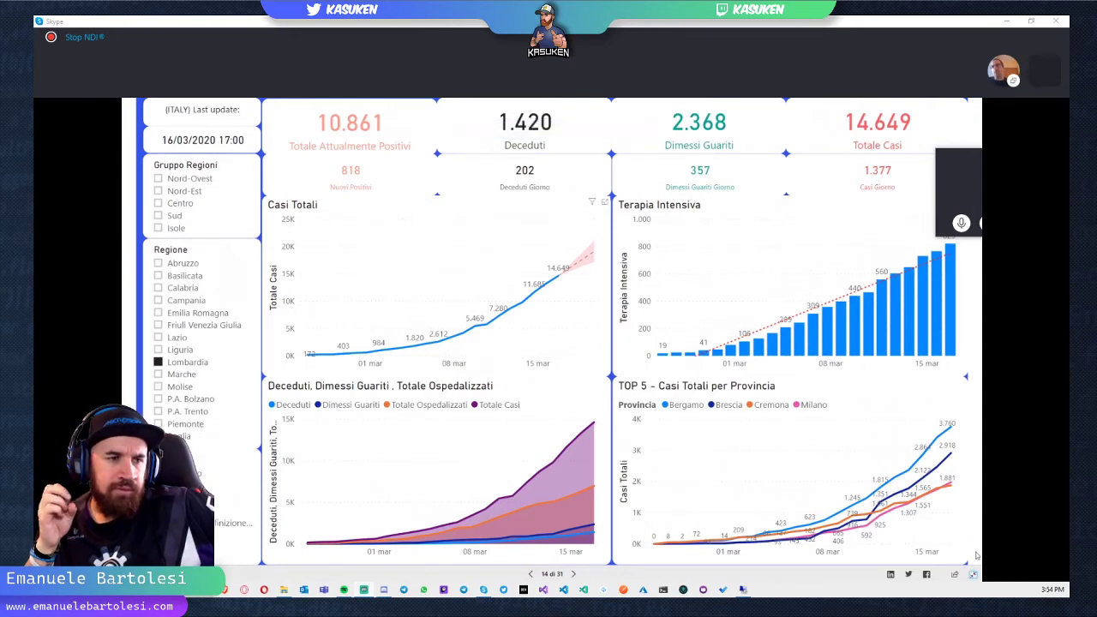
left_click(973, 578)
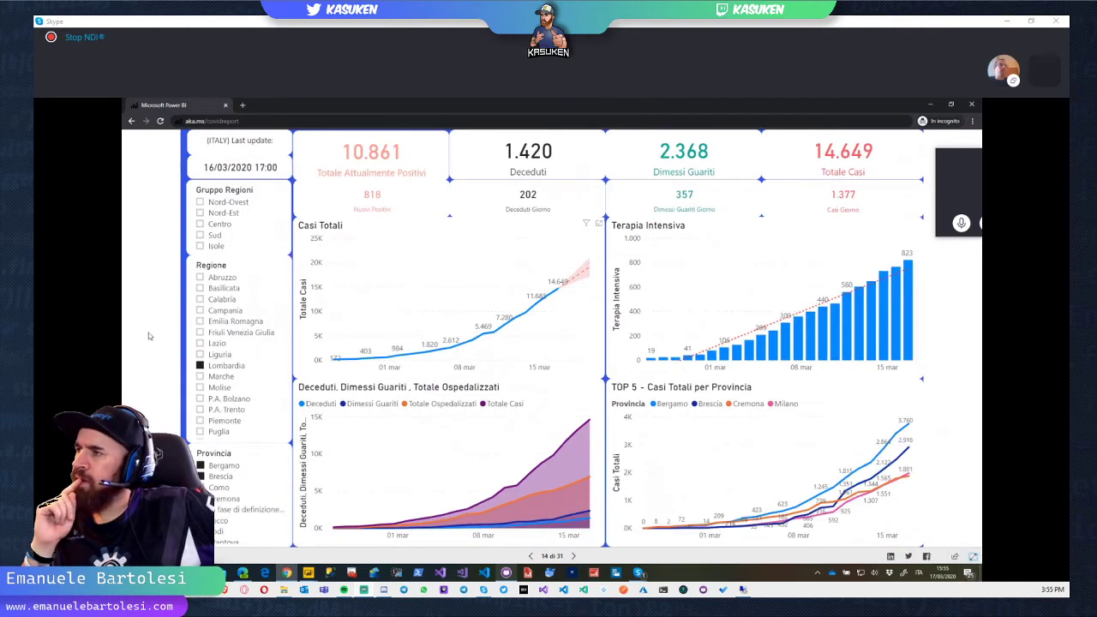
left_click(206, 465)
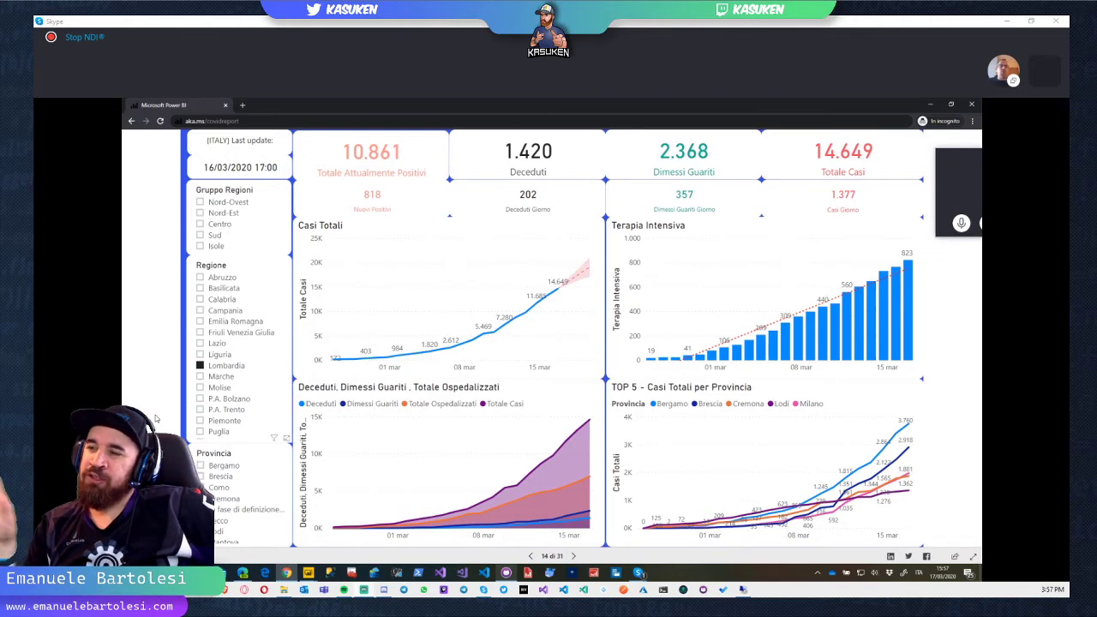
Step: Switch to CoronaVirusPBI in Power BI Desktop and show the model's table data
key("alt+Tab")
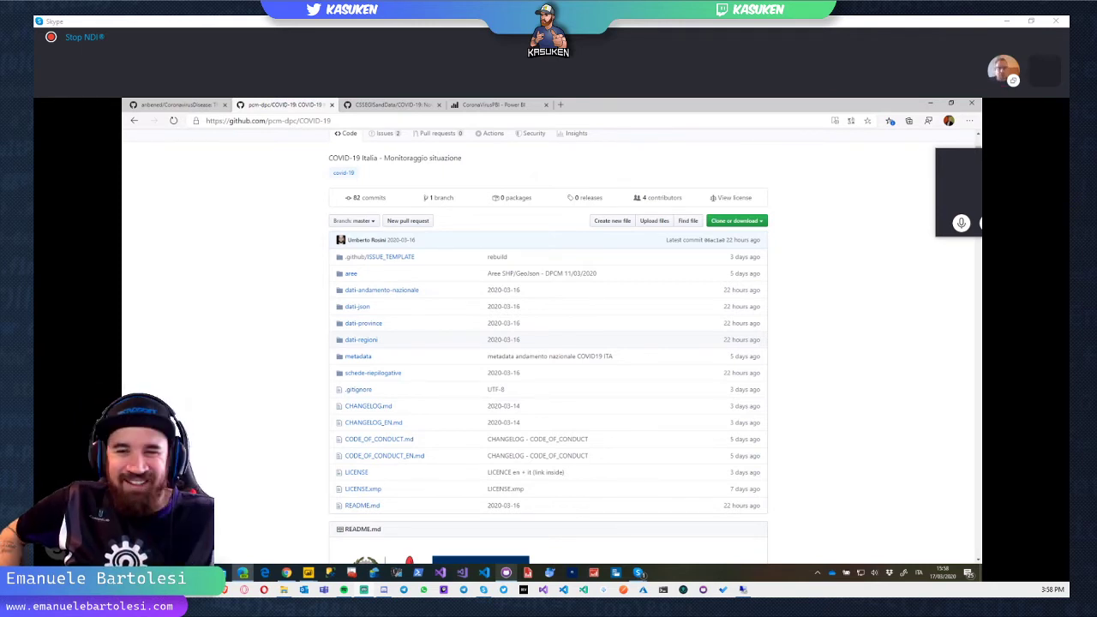
key("alt+Tab")
key("Tab")
key("Tab")
key("Tab")
key("Tab")
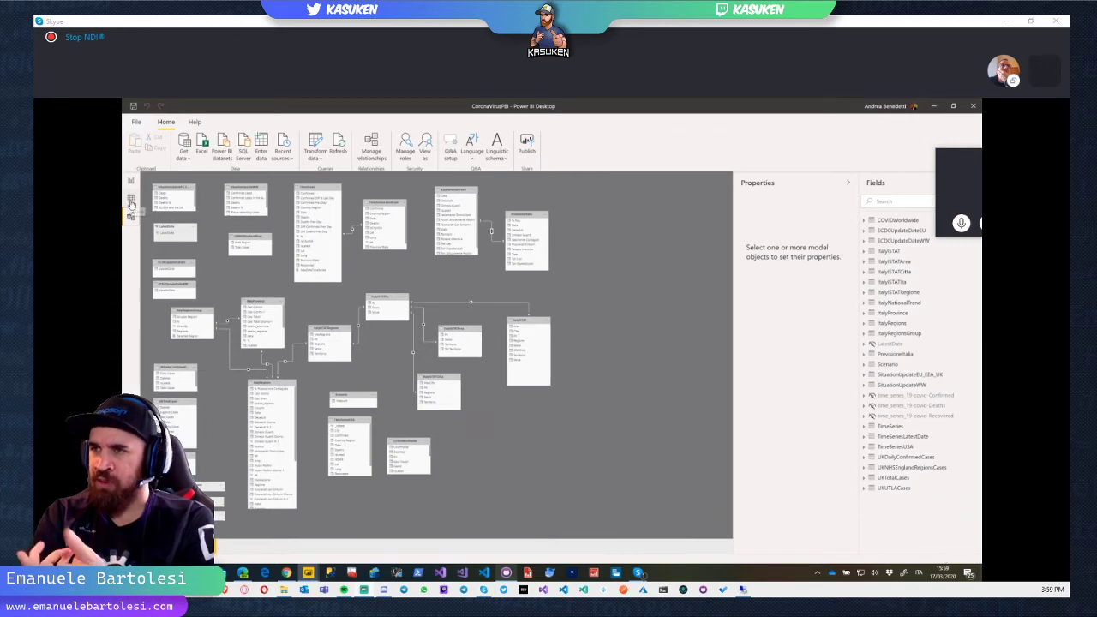
left_click(131, 201)
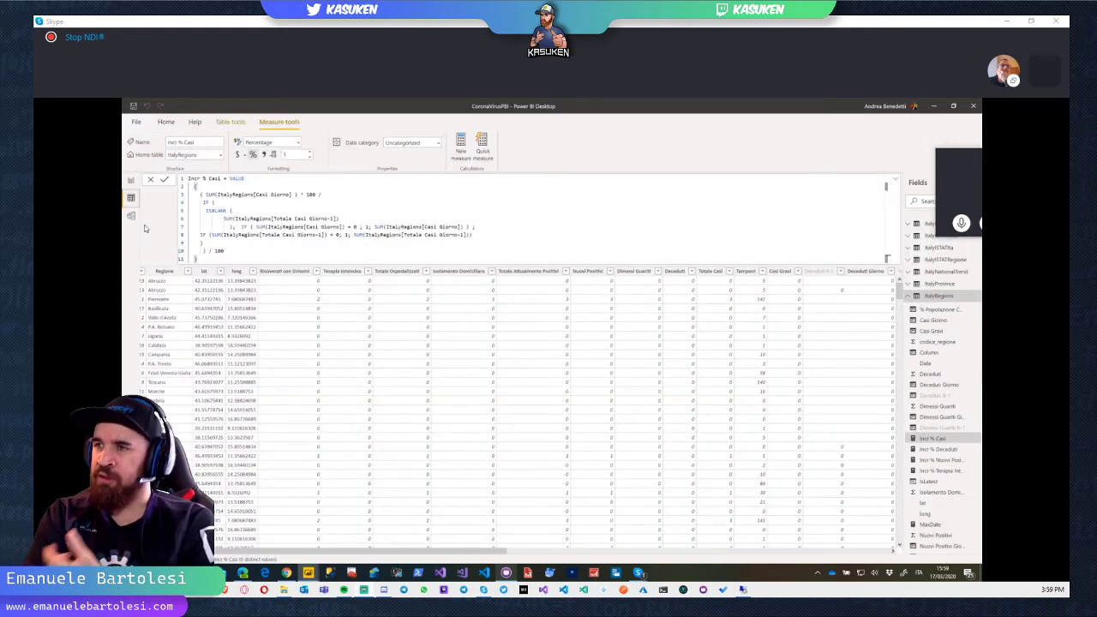
Step: Switch to the CoronaVirusPBI report in the Power BI service, check its additional options and open the Covid workspace
key("alt+Tab")
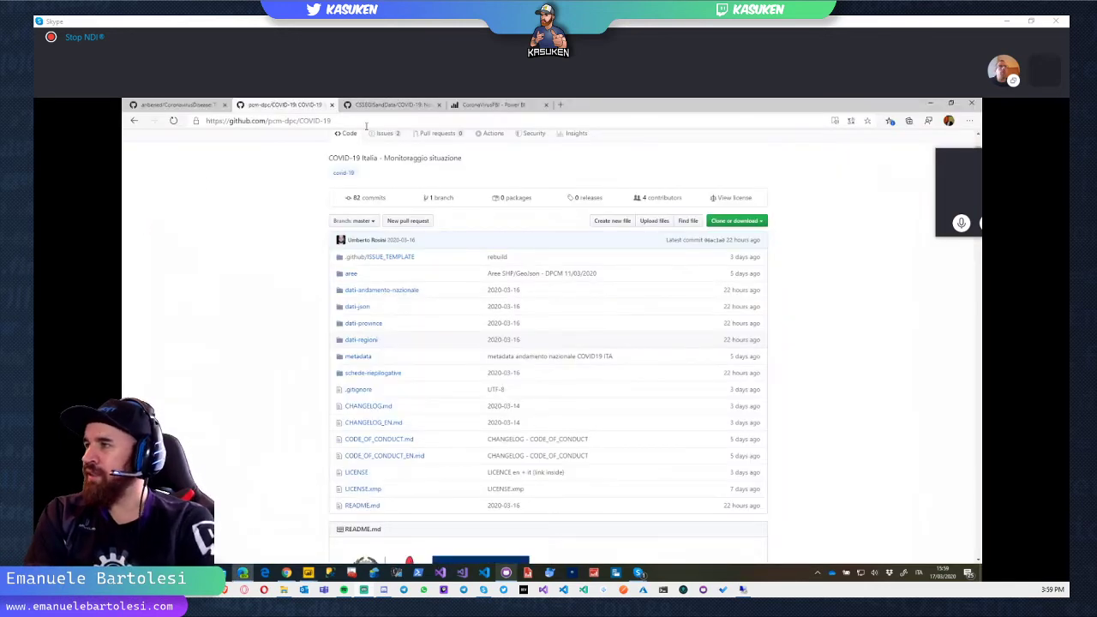
left_click(486, 104)
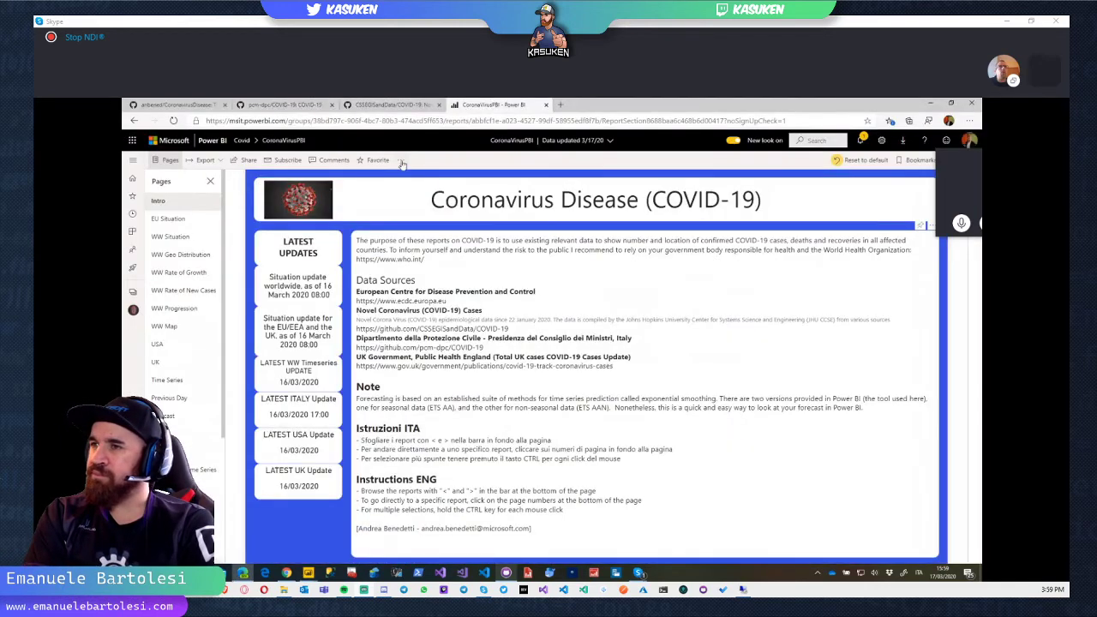
left_click(401, 160)
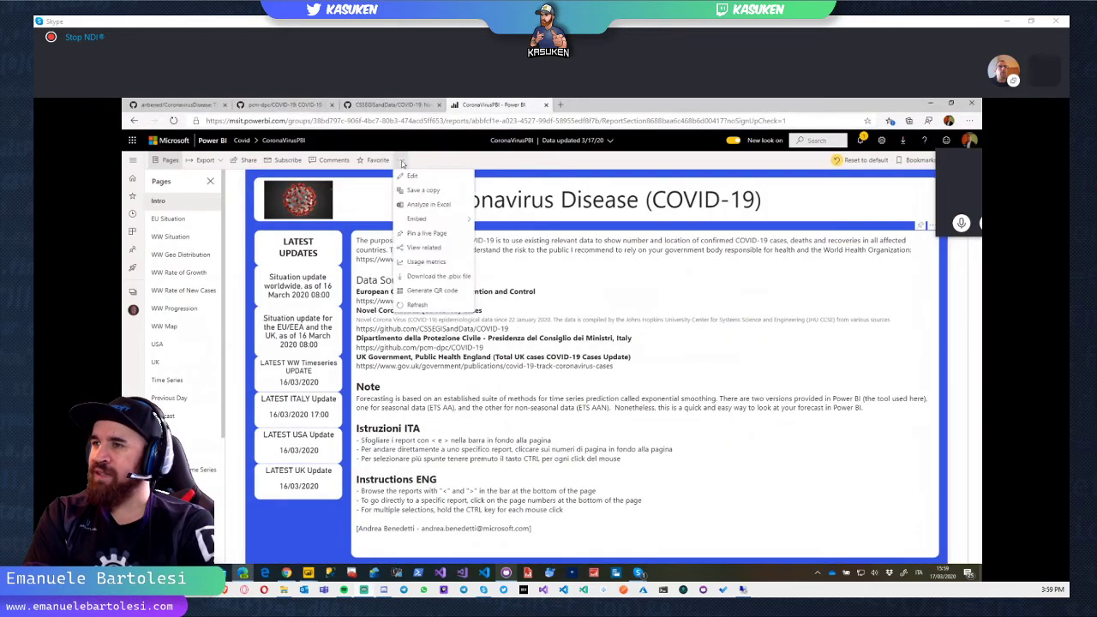
left_click(241, 139)
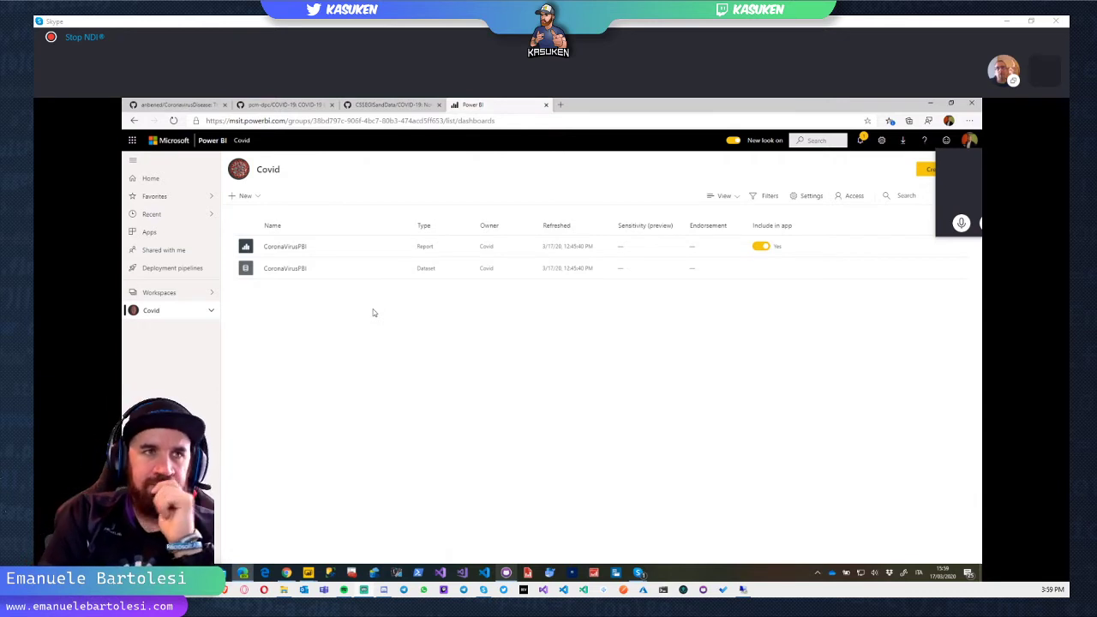
Step: Check which options the Covid workspace offers for the CoronaVirusPBI report and for its dataset
left_click(399, 248)
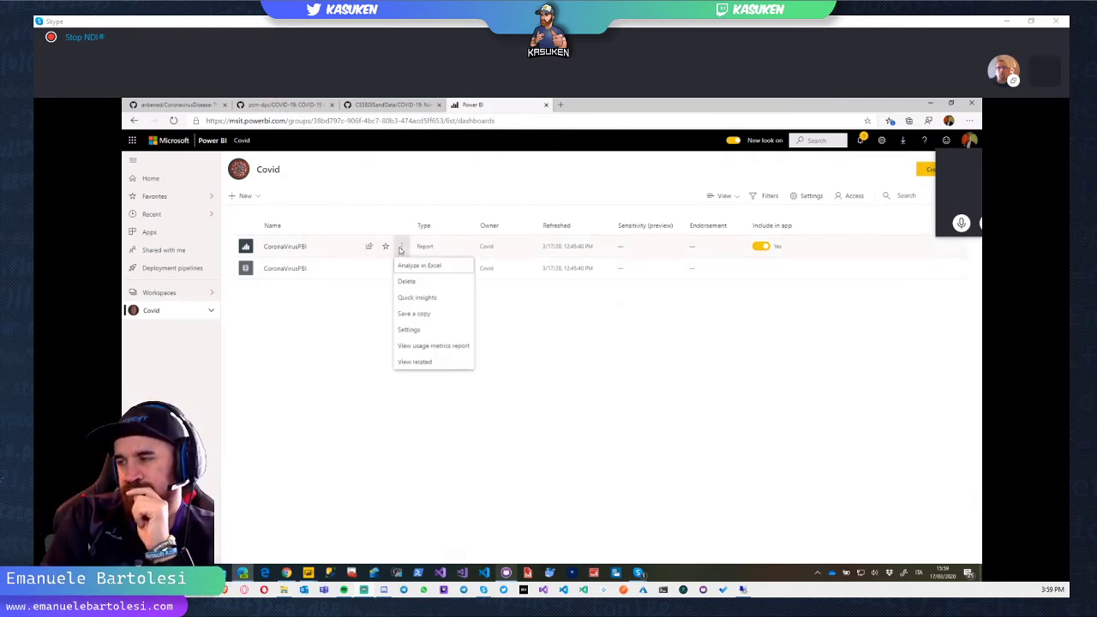
left_click(353, 270)
left_click(402, 269)
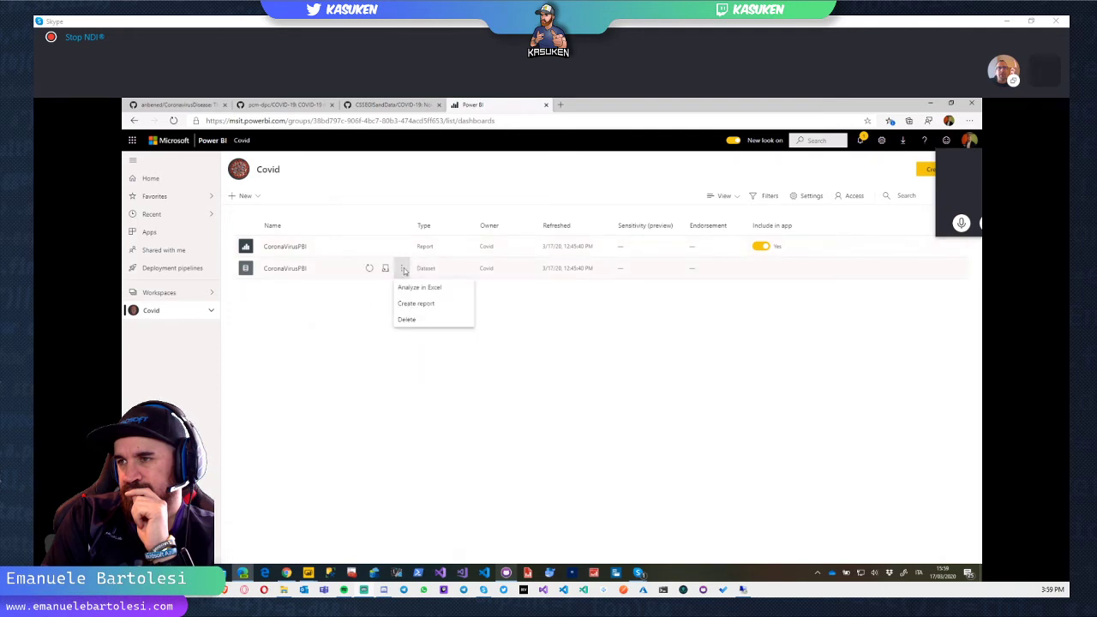
left_click(363, 377)
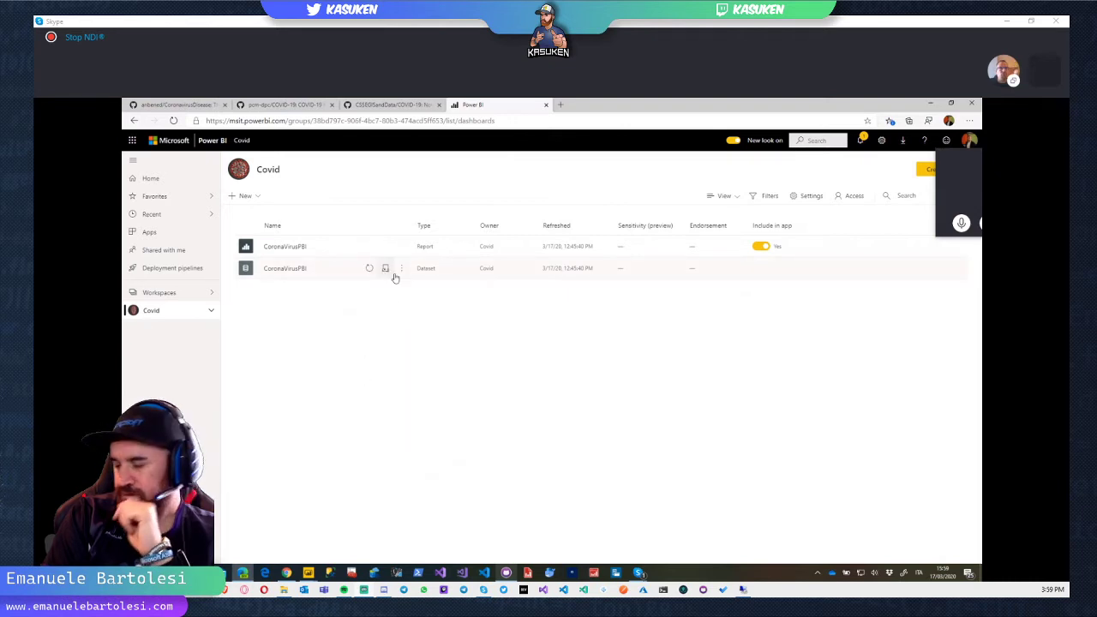
Step: Review the CoronaVirusPBI dataset's settings and the General settings, and return to the Covid workspace
left_click(401, 269)
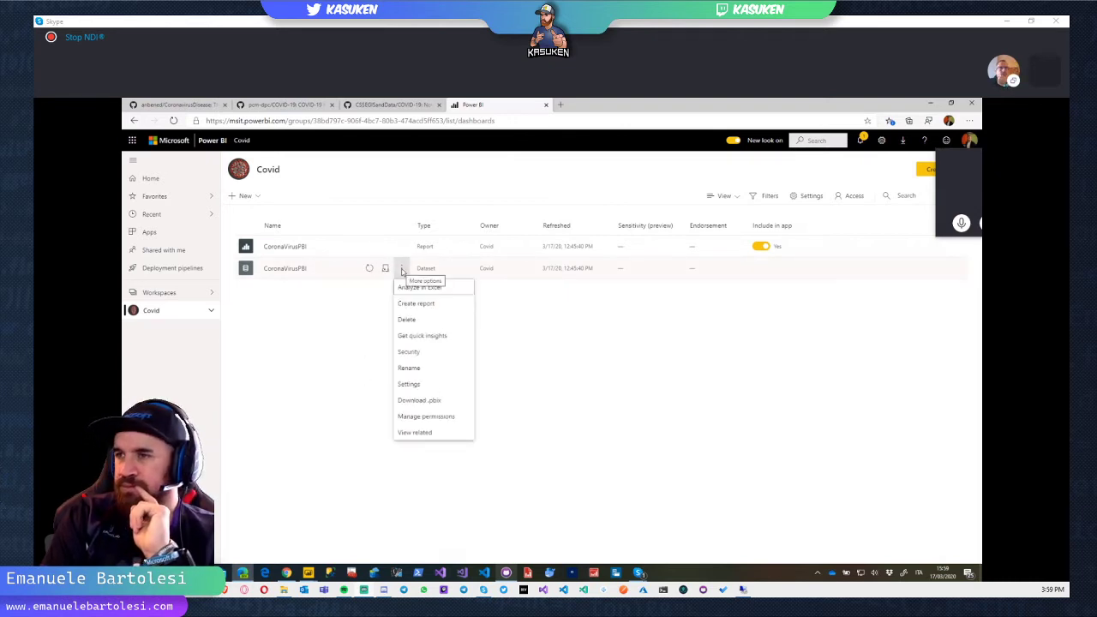
left_click(409, 383)
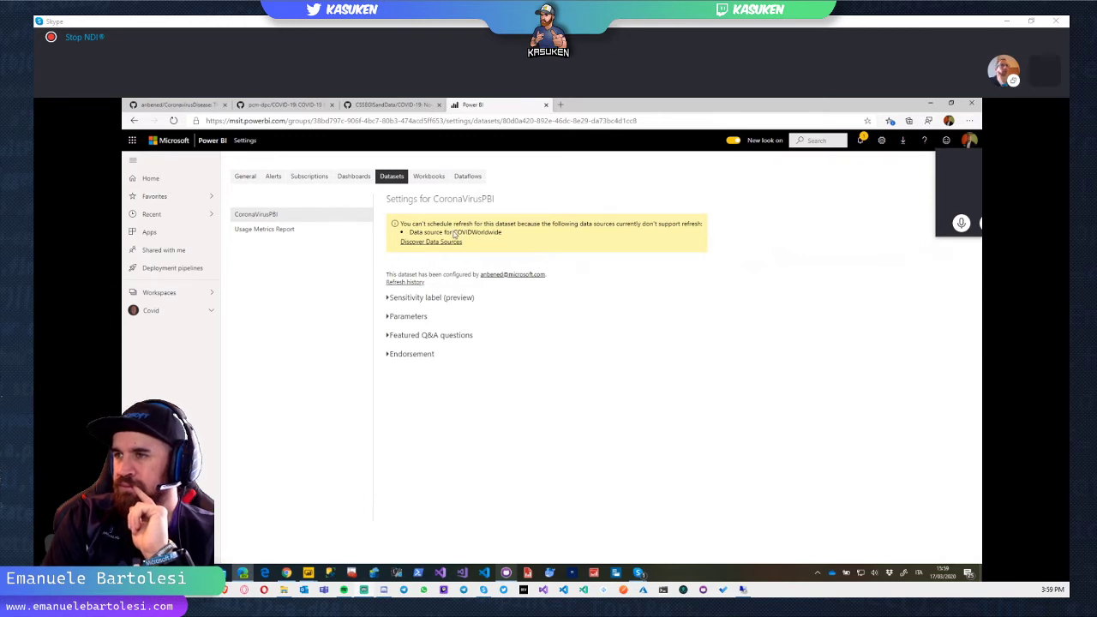
left_click(247, 177)
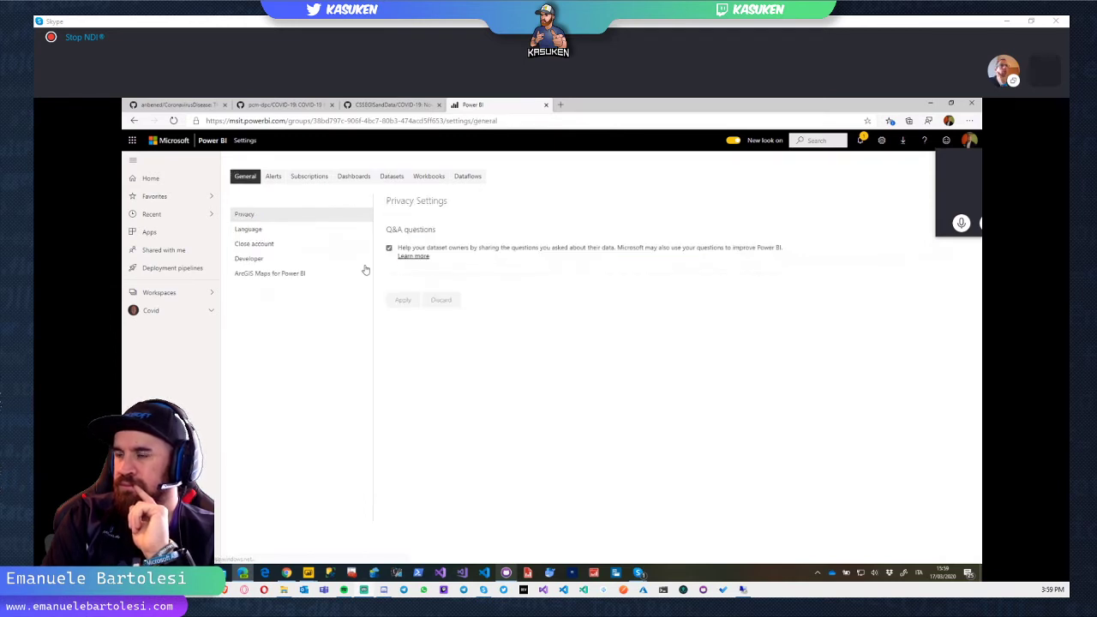
left_click(134, 120)
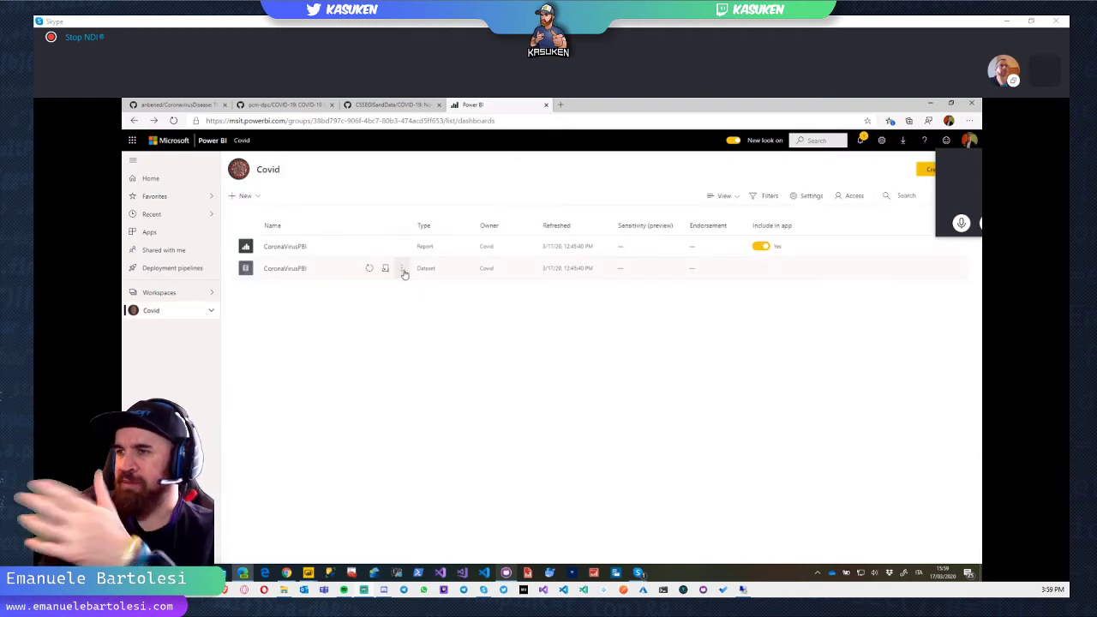
Step: List the CoronaVirusPBI dataset's options again and switch back to Power BI Desktop
left_click(402, 269)
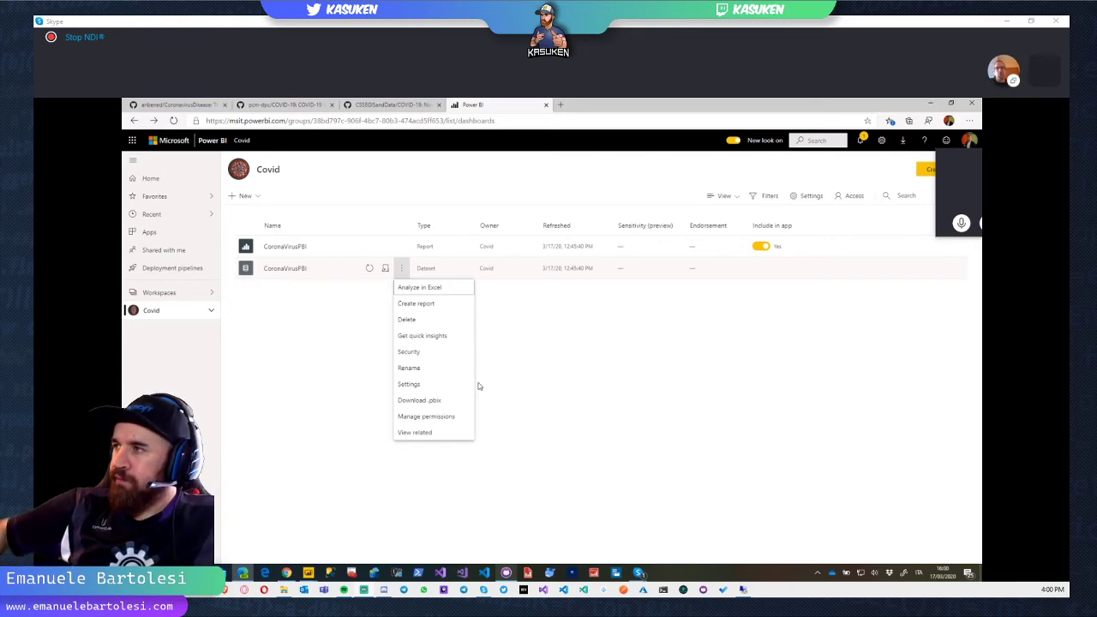
key("alt+Tab")
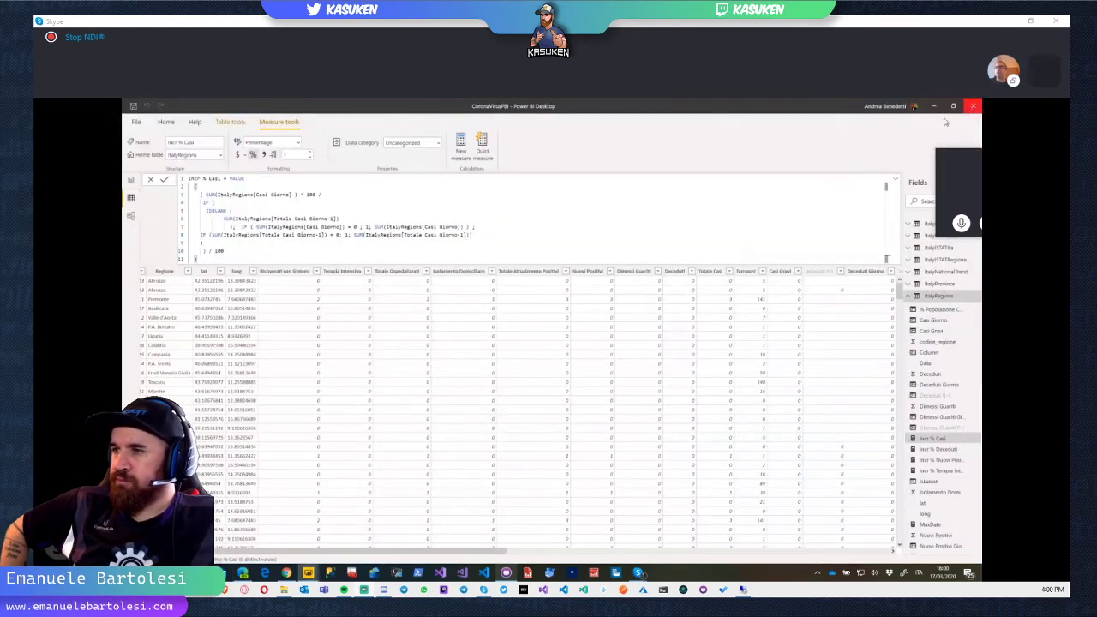
Step: Close the CoronaVirusPBI report in Power BI Desktop together with its Power Query Editor window
left_click(972, 105)
key("alt+Tab")
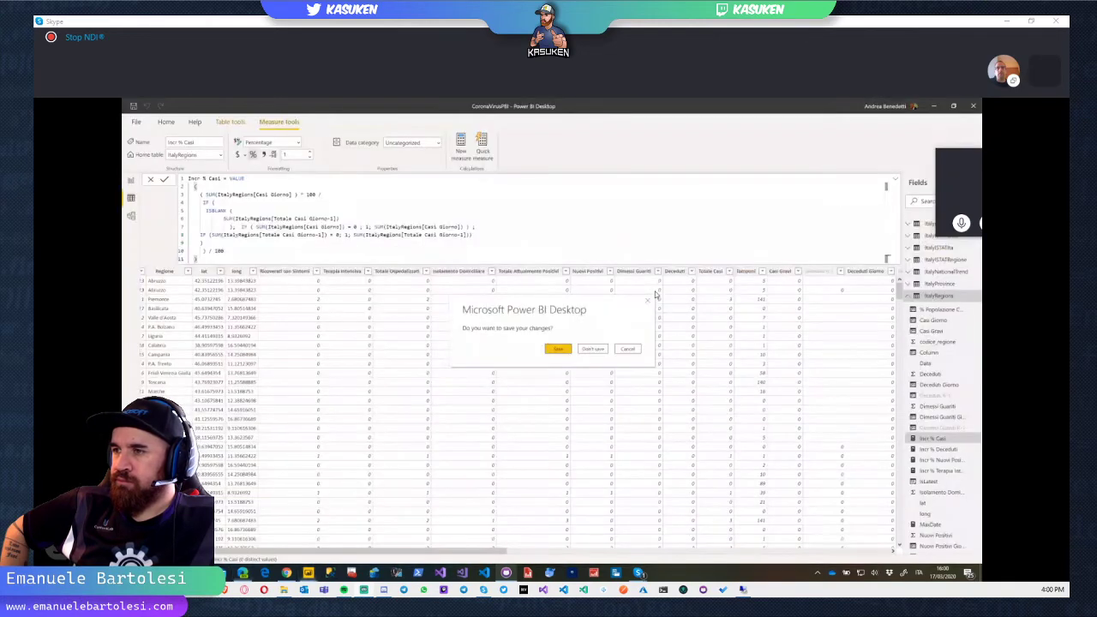
key("Escape")
key("alt+Tab")
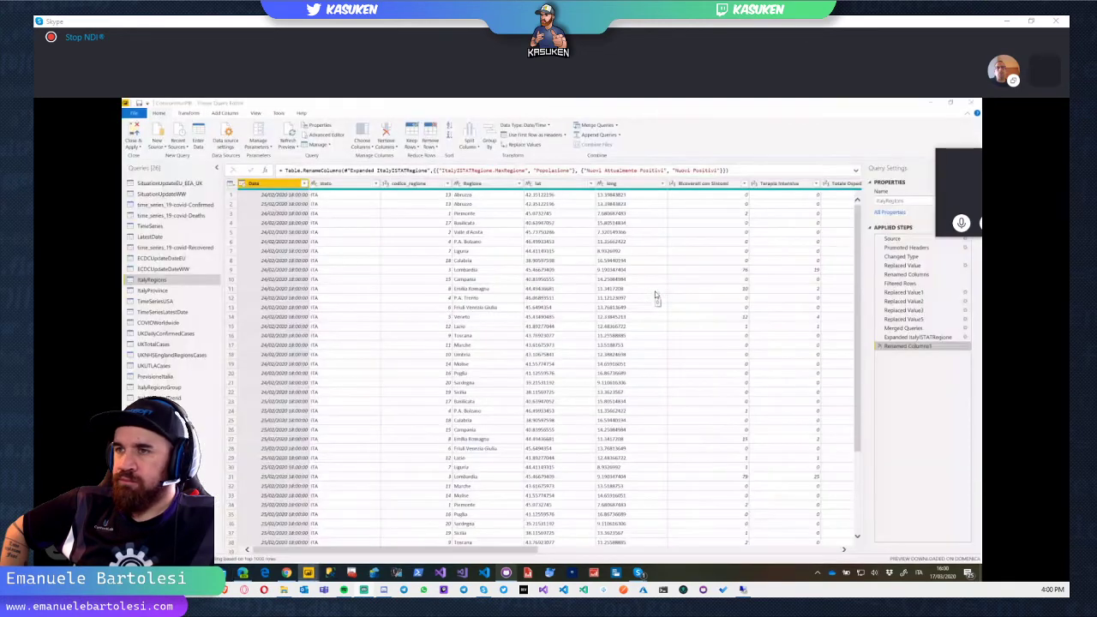
key("alt+Tab")
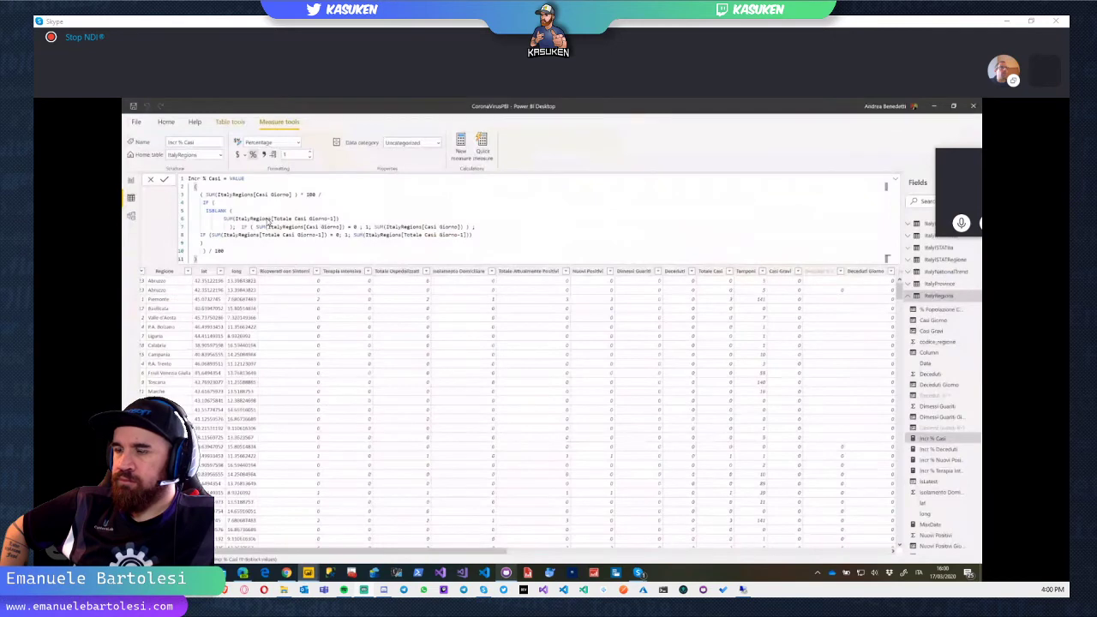
Step: Switch to the untitled Power BI Desktop report with the Italian regions chart and map, and refresh its data
key("alt+Tab")
key("alt+Tab")
key("alt+Tab")
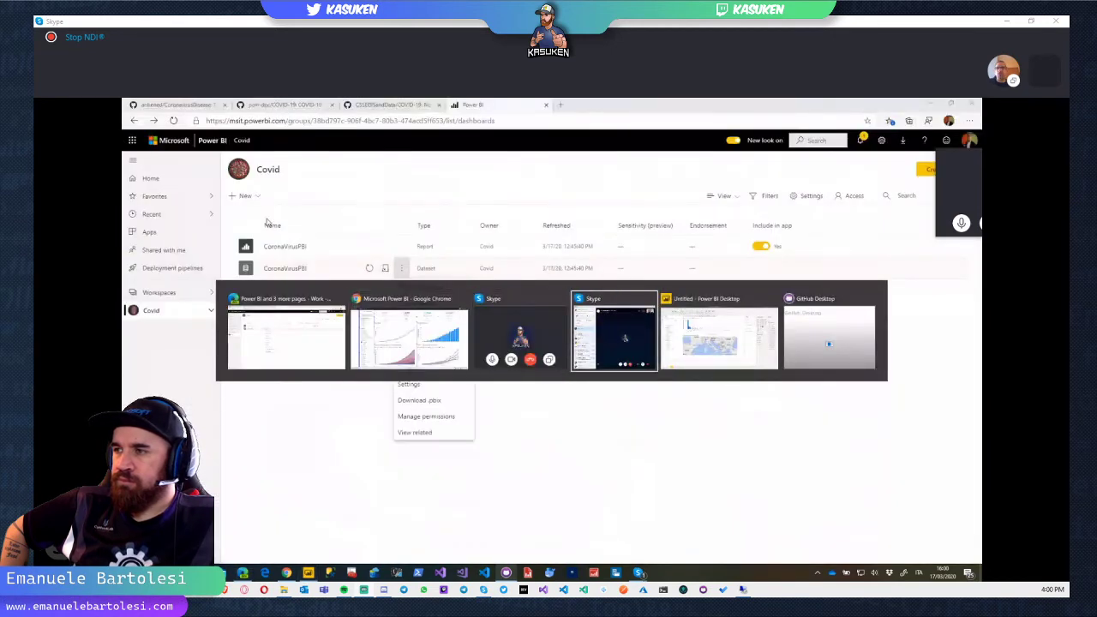
key("alt+Tab")
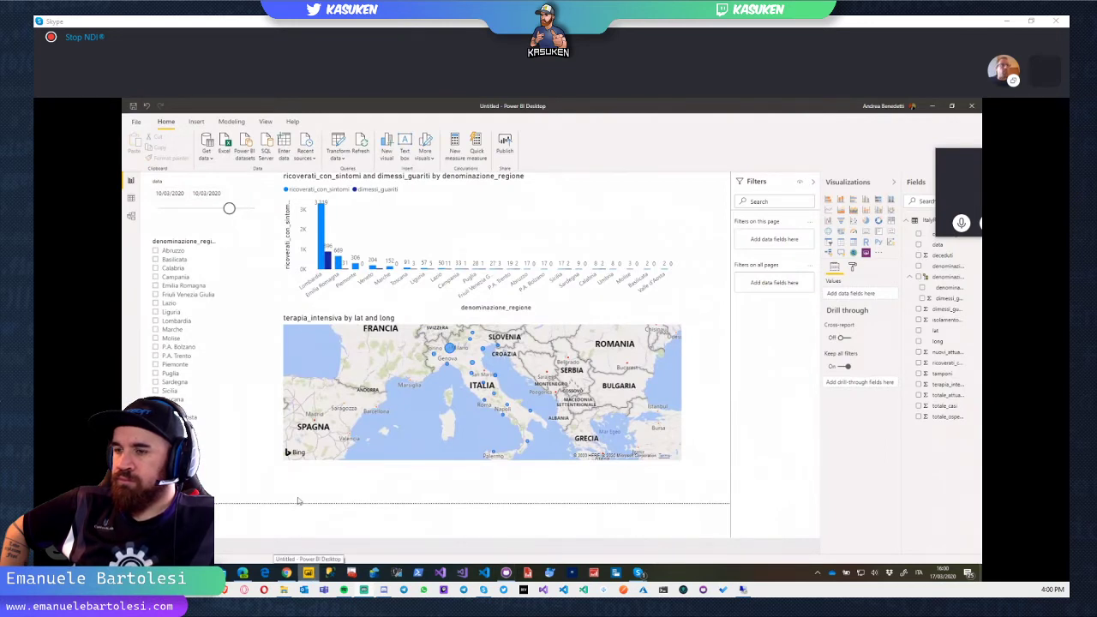
left_click(360, 153)
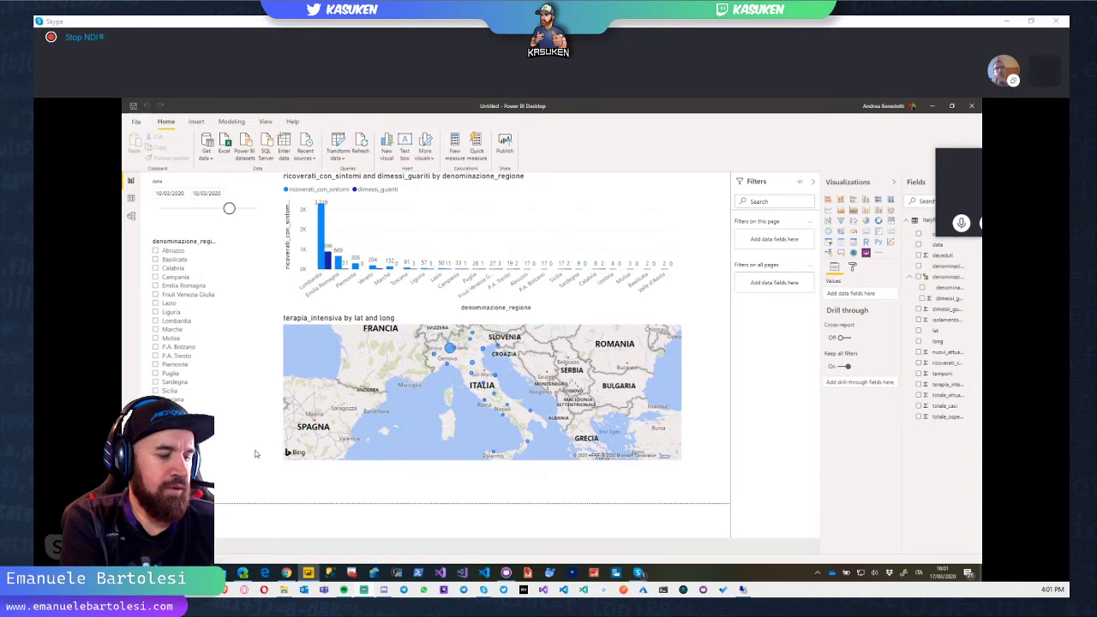
Step: Switch to the browser window with the Power BI service
key("alt+Tab")
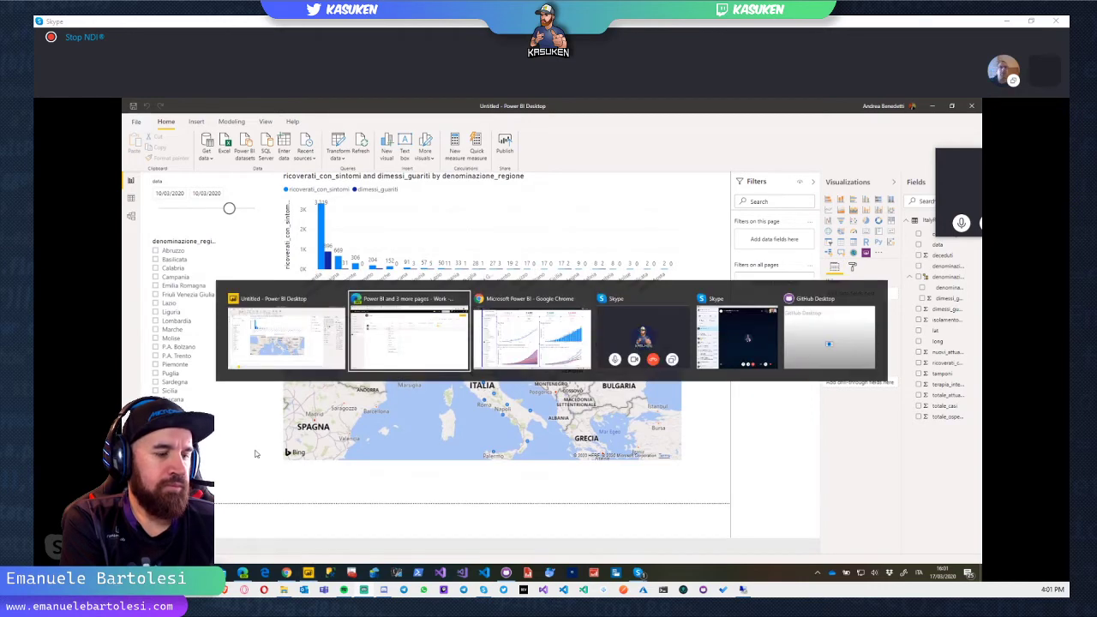